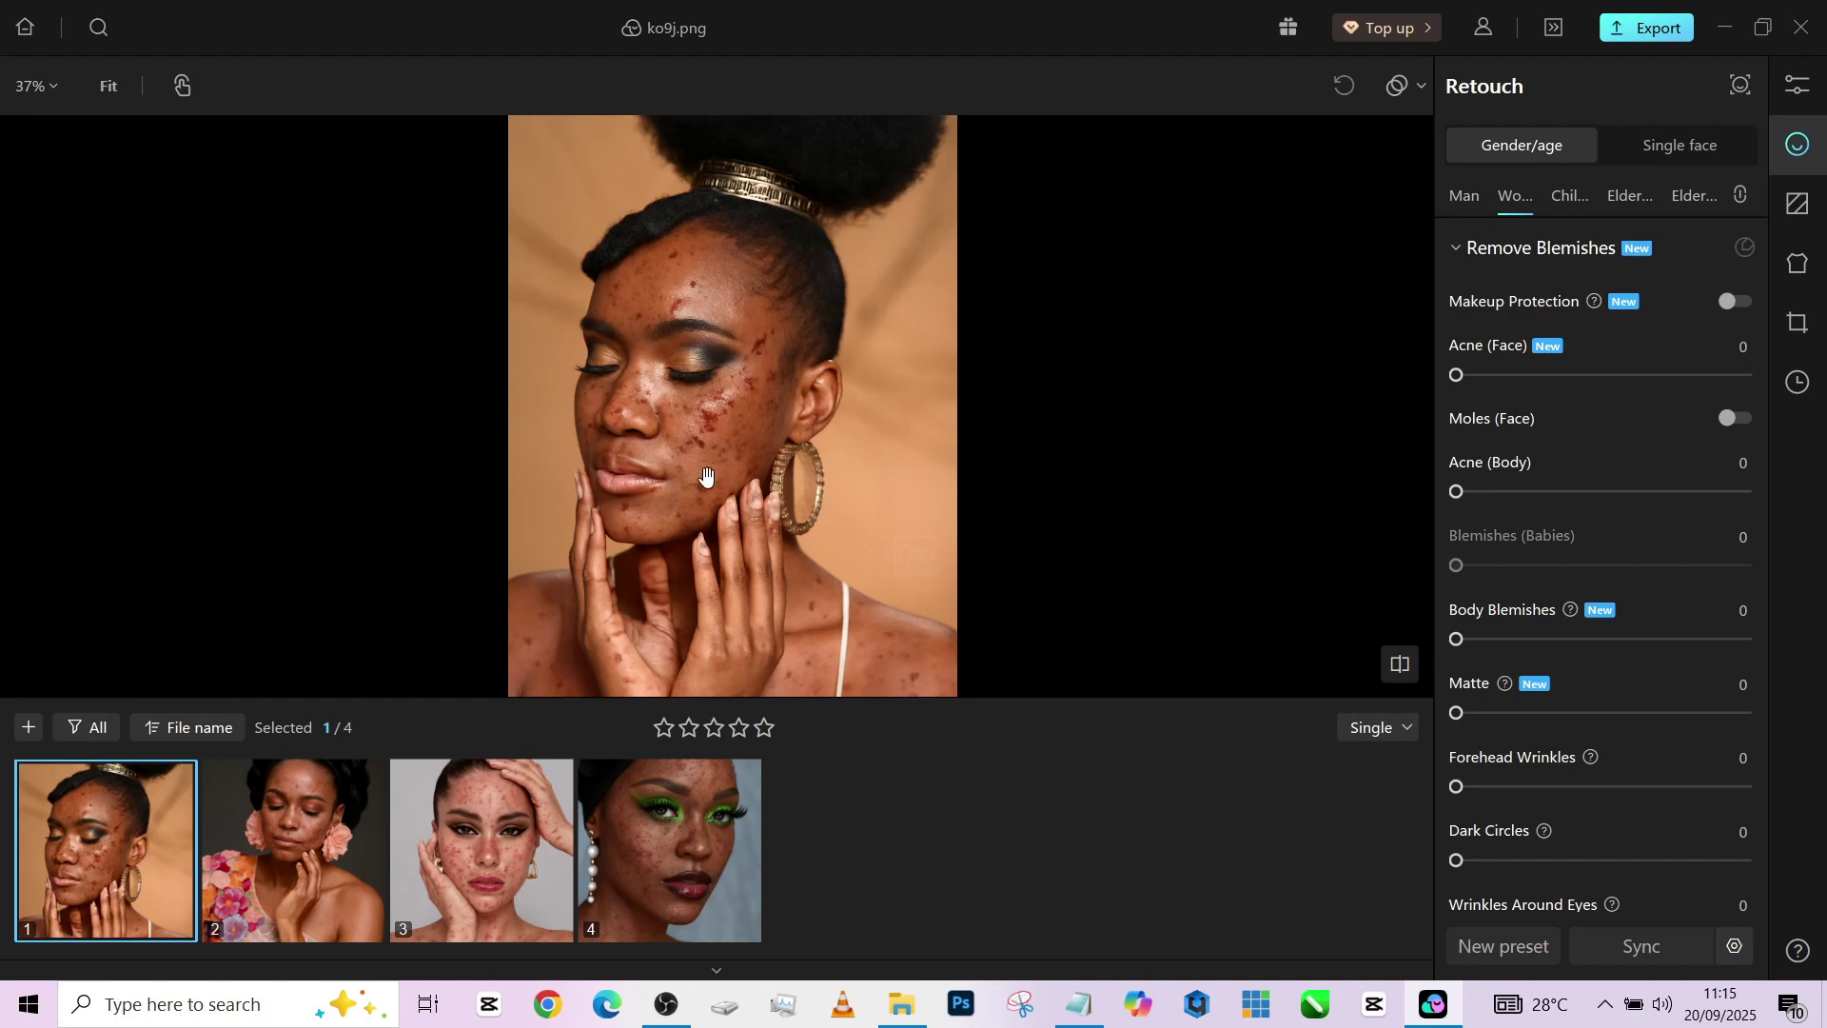
scroll(705, 476, "up", 5)
scroll(701, 477, "up", 2)
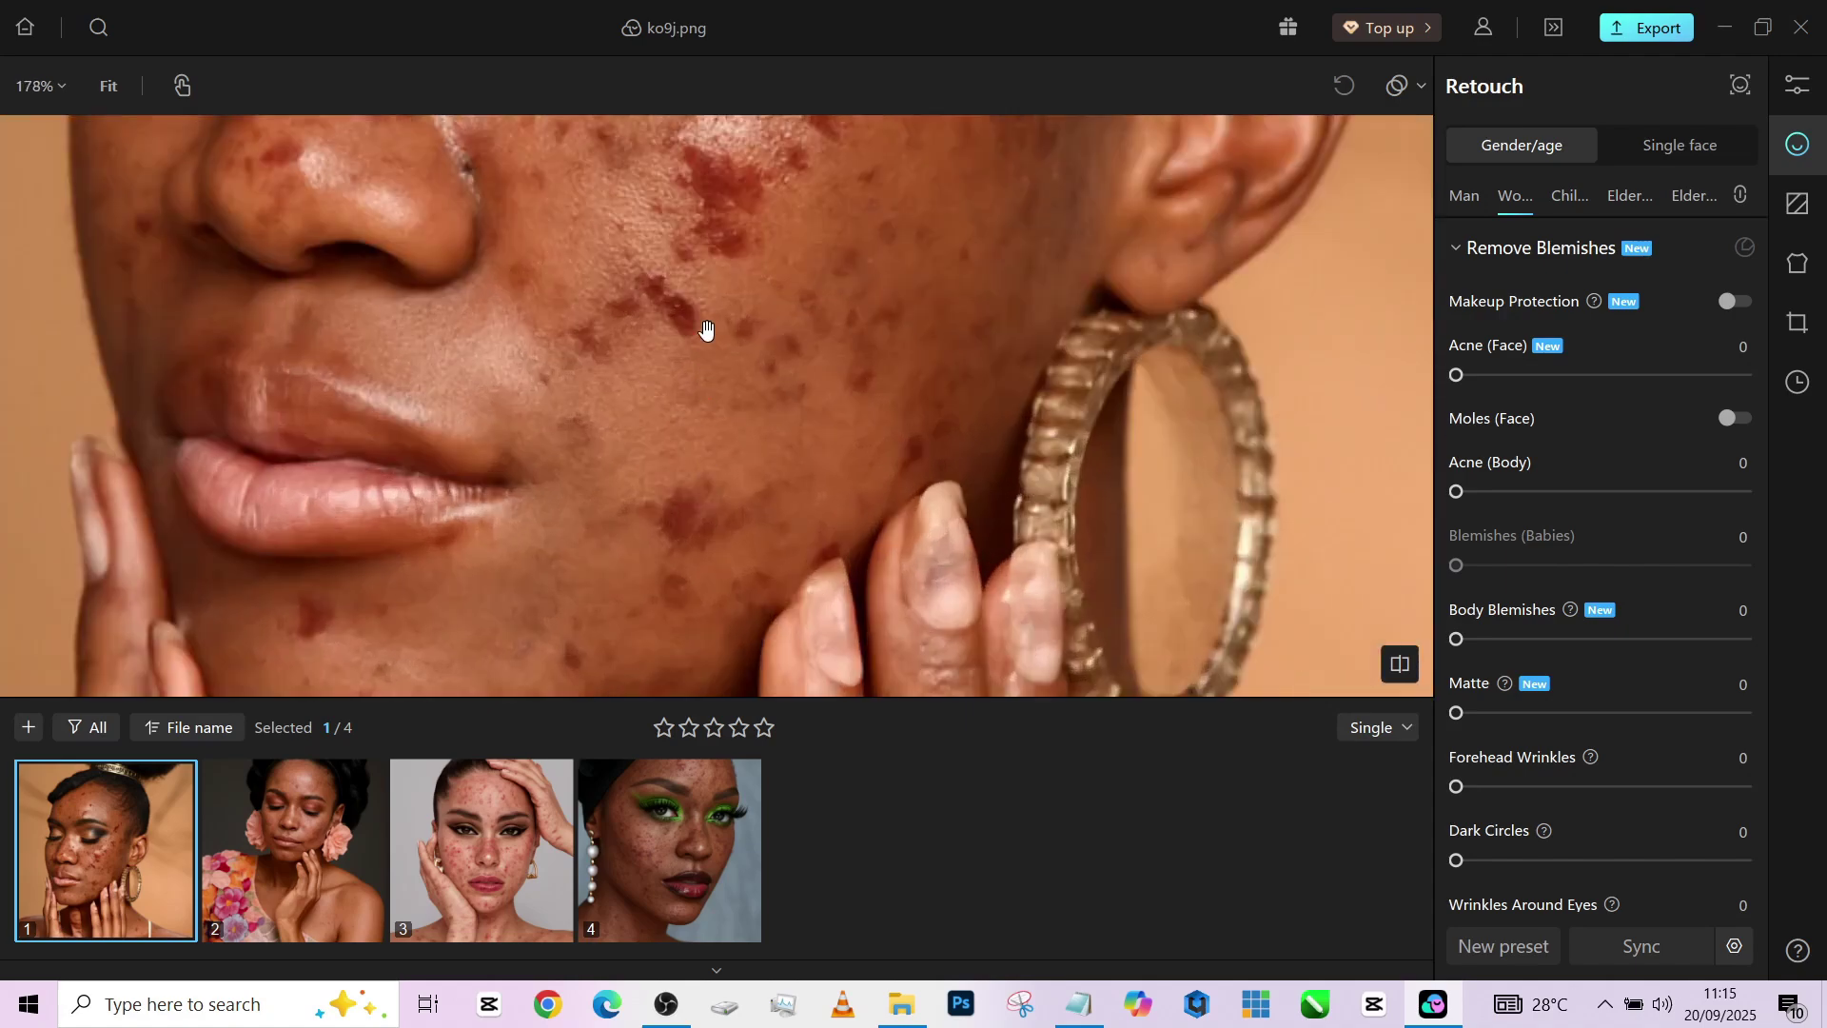
mouse_move(701, 327)
left_mouse_down()
mouse_move(648, 378)
mouse_move(676, 530)
left_mouse_up()
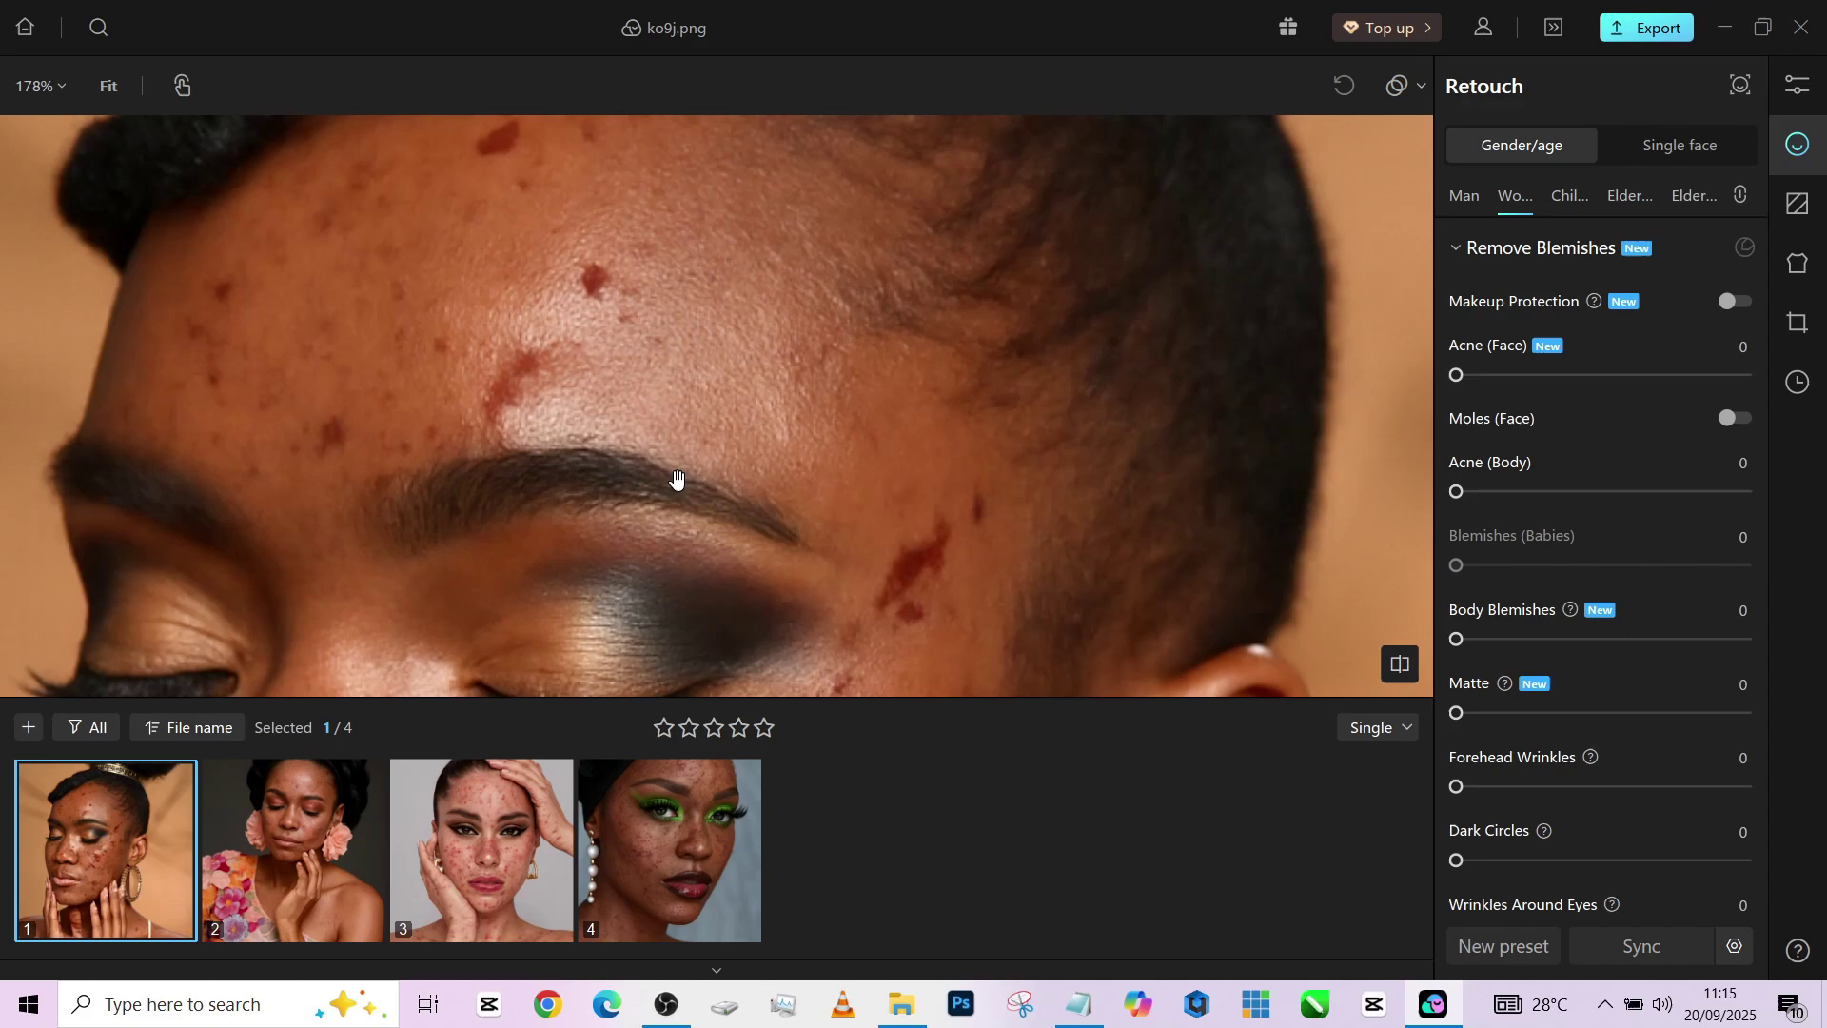
scroll(677, 478, "down", 3)
scroll(677, 478, "down", 2)
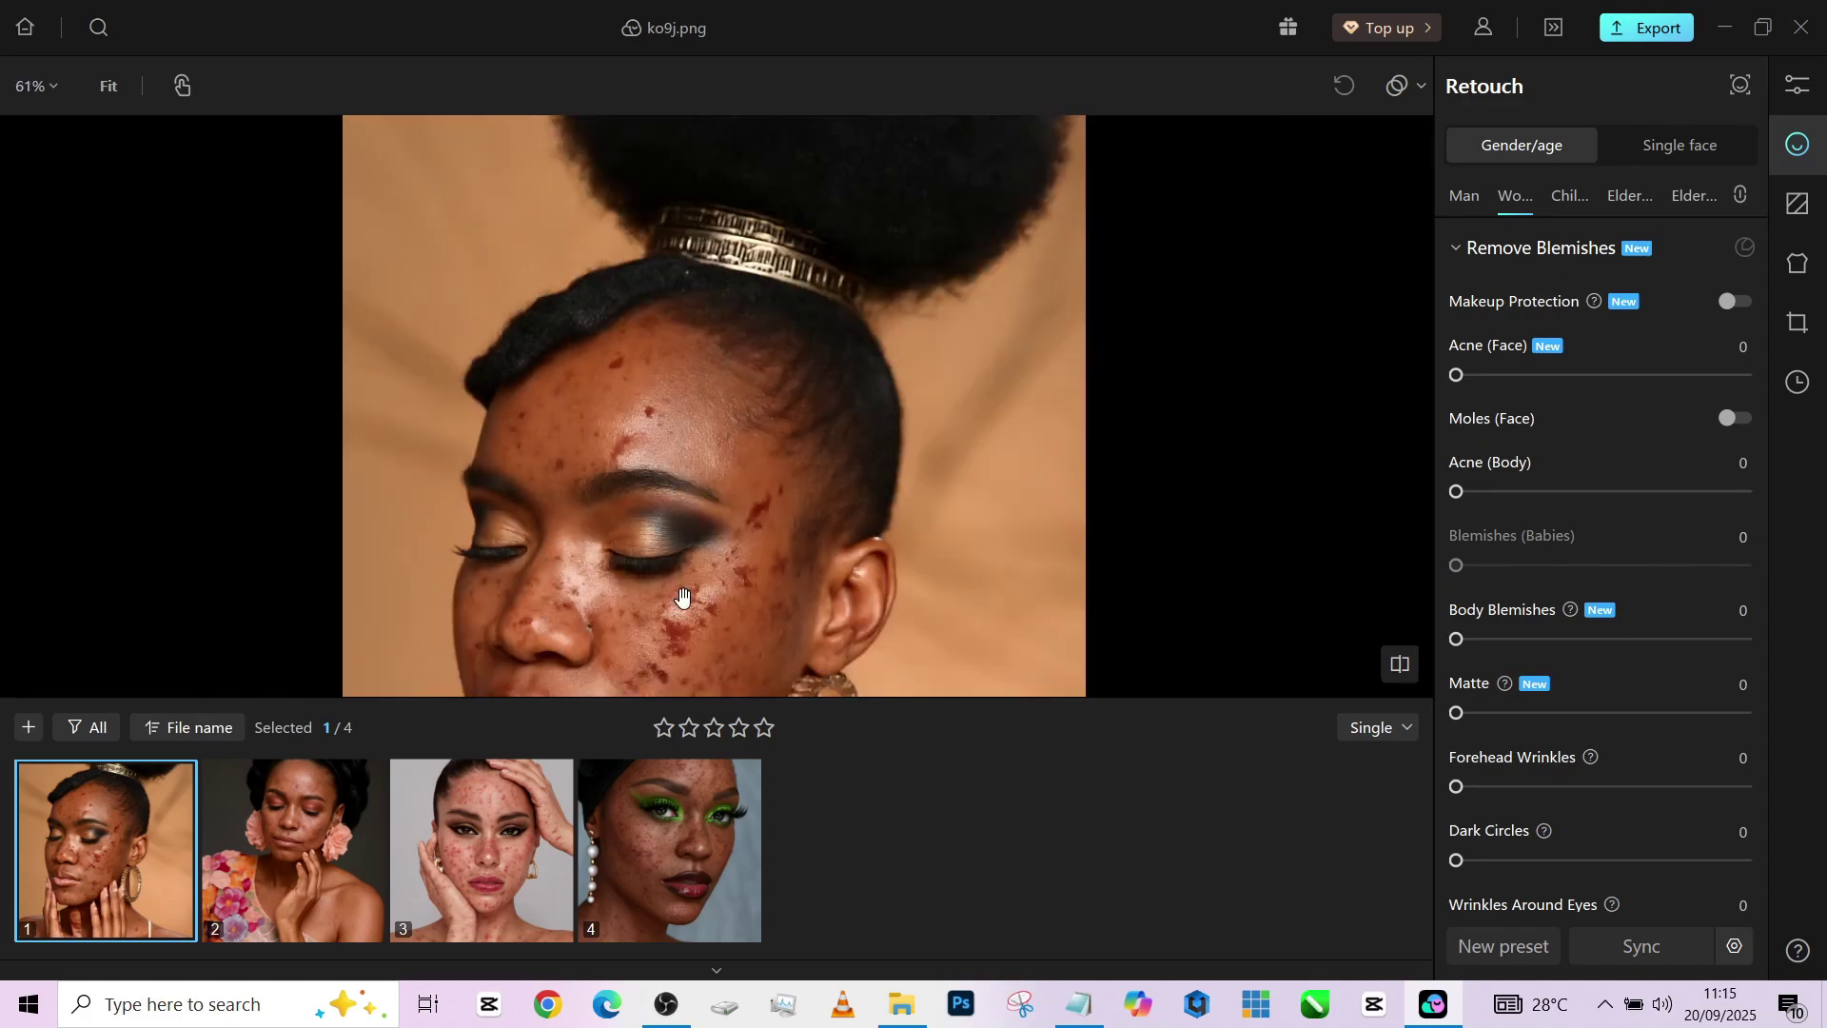
scroll(938, 297, "down", 3)
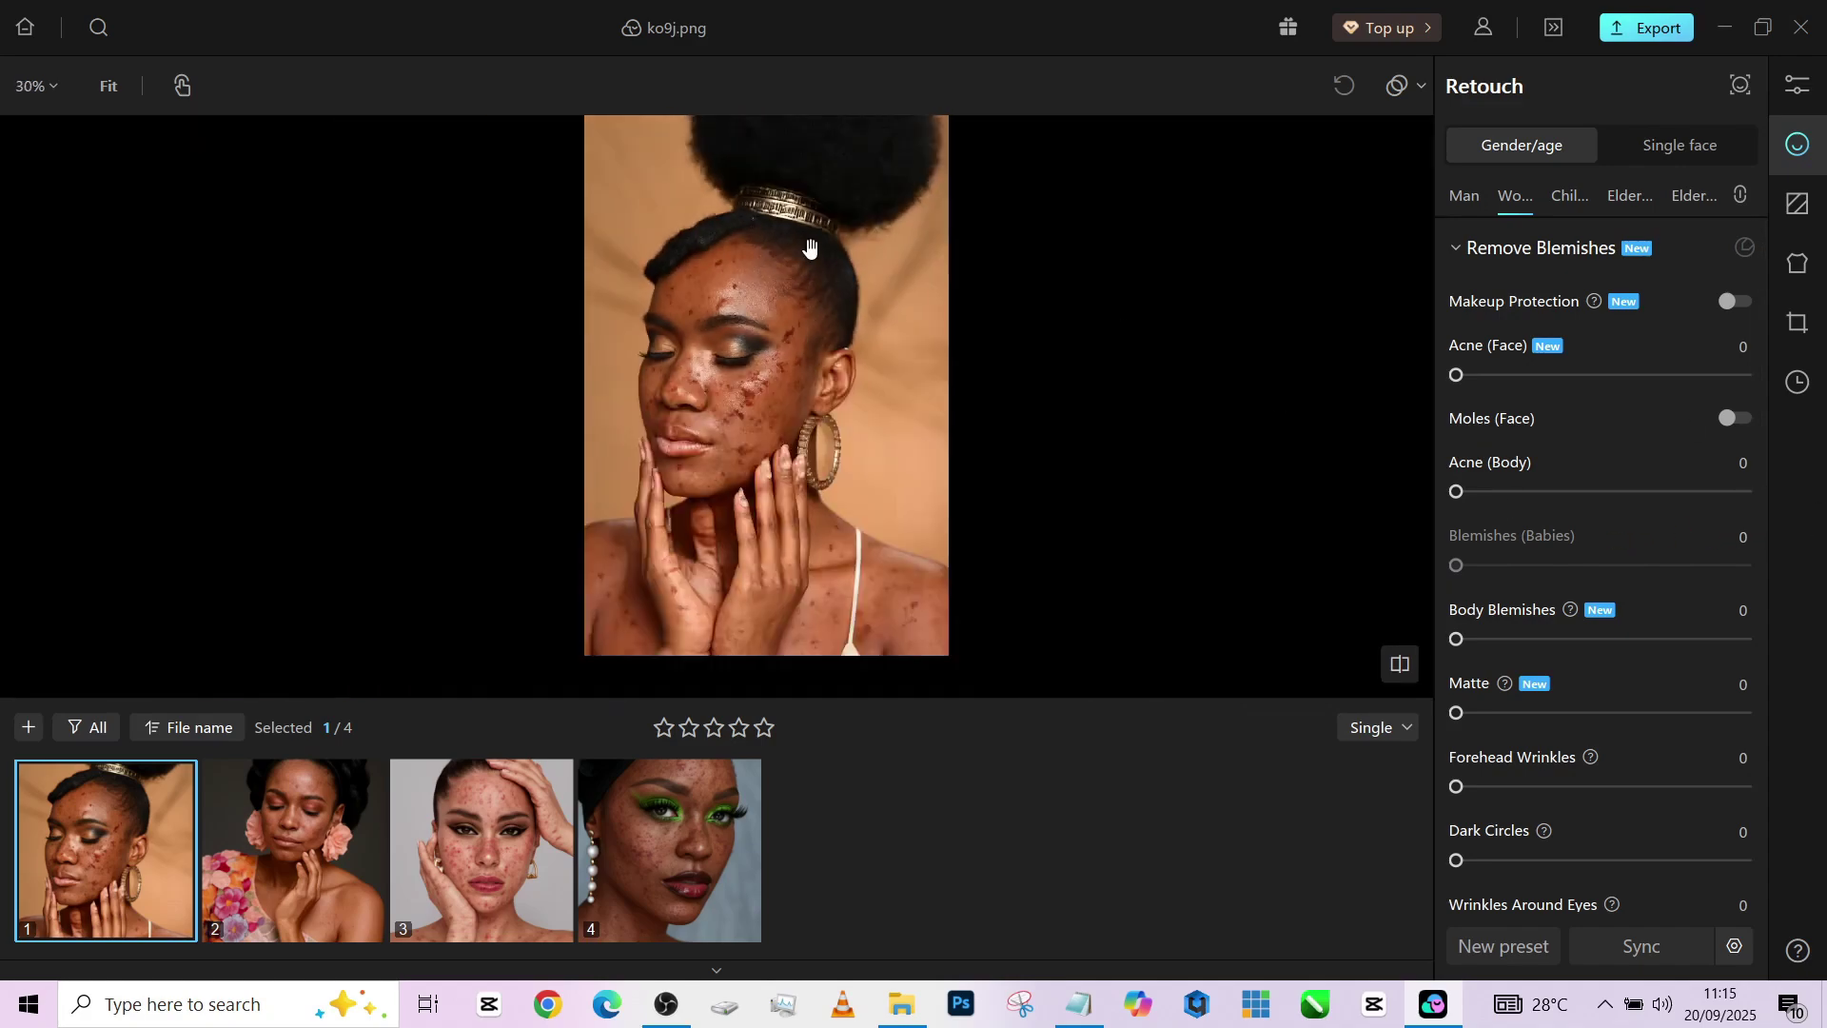
left_click(1455, 248)
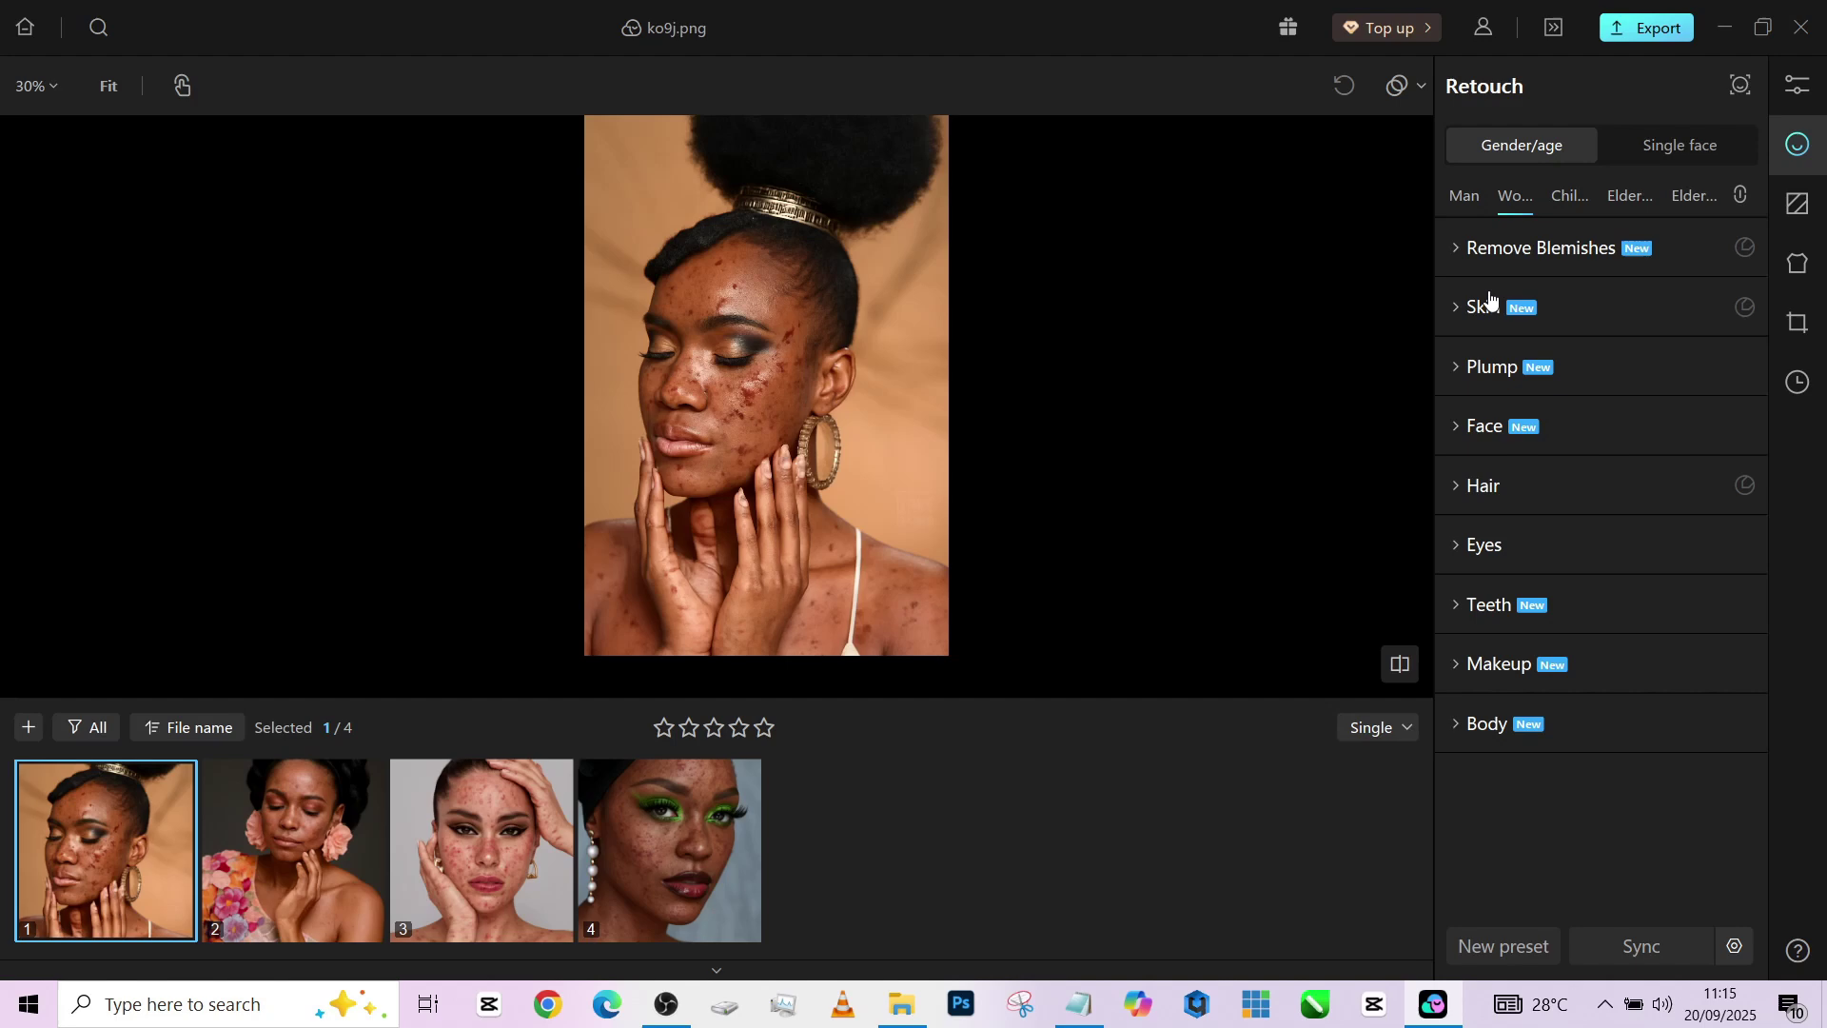
scroll(665, 328, "up", 3)
scroll(705, 322, "down", 1)
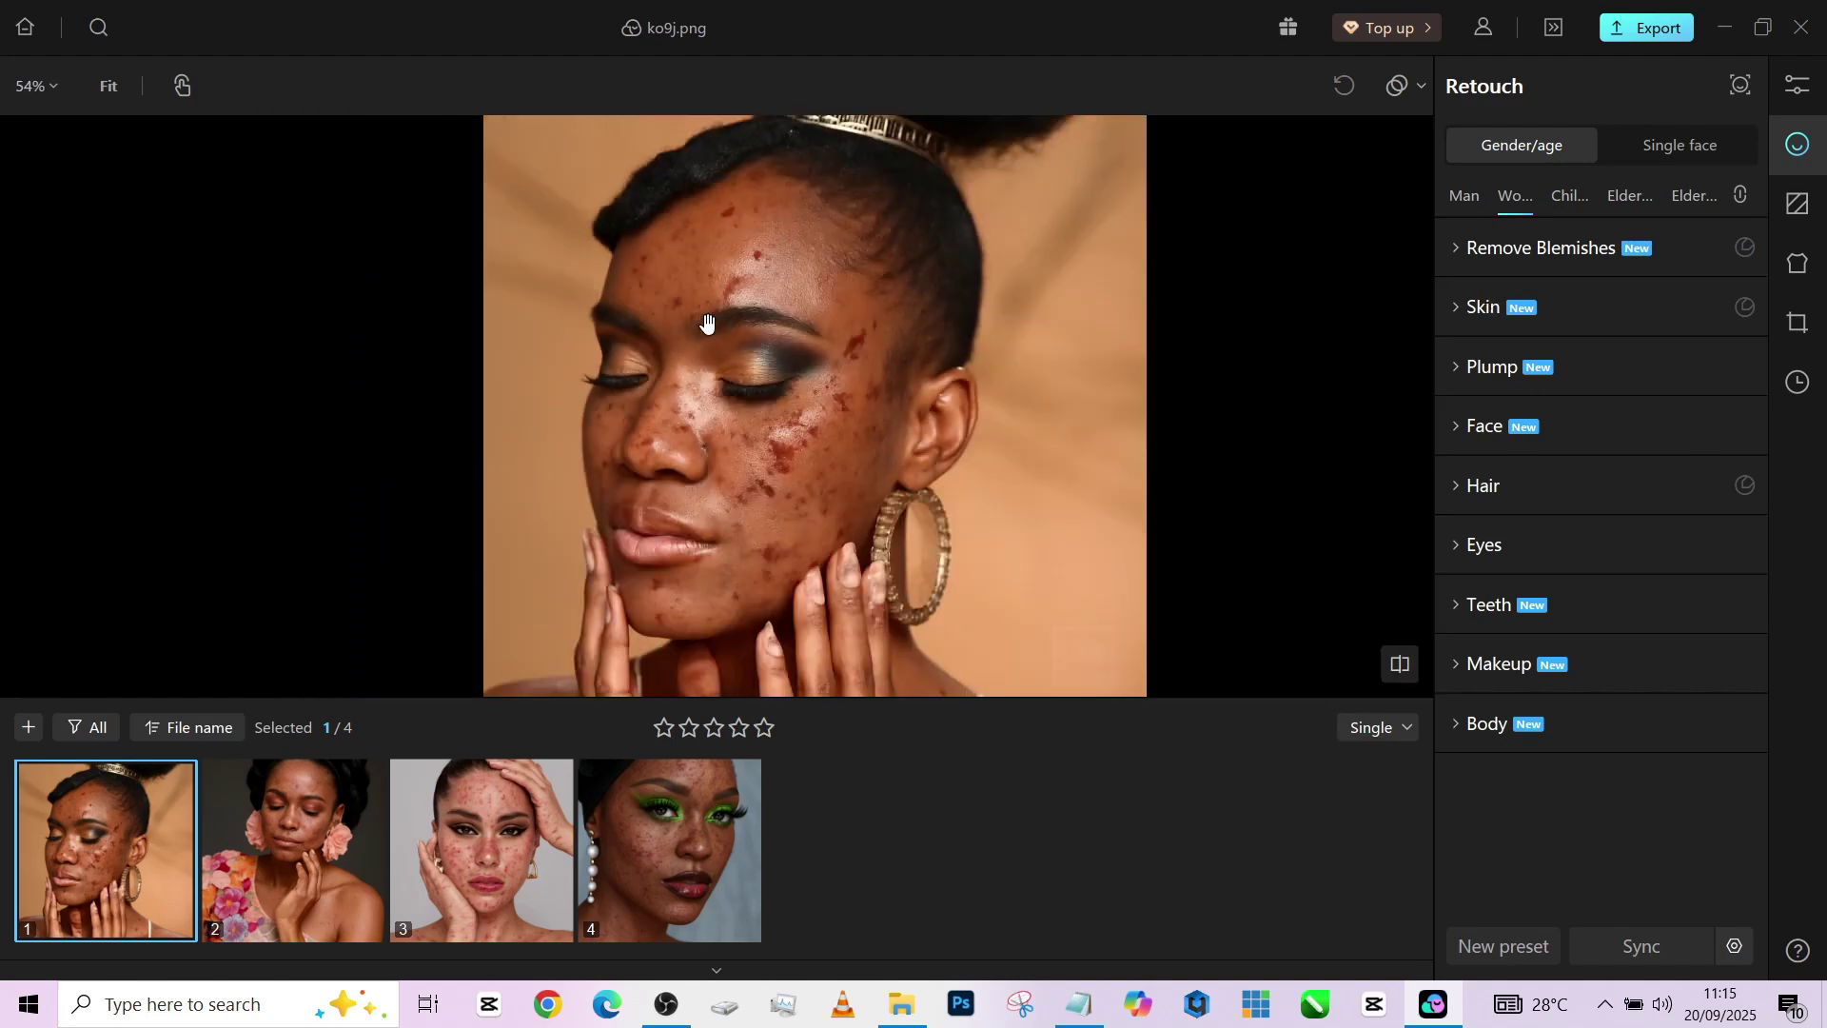
scroll(706, 323, "down", 1)
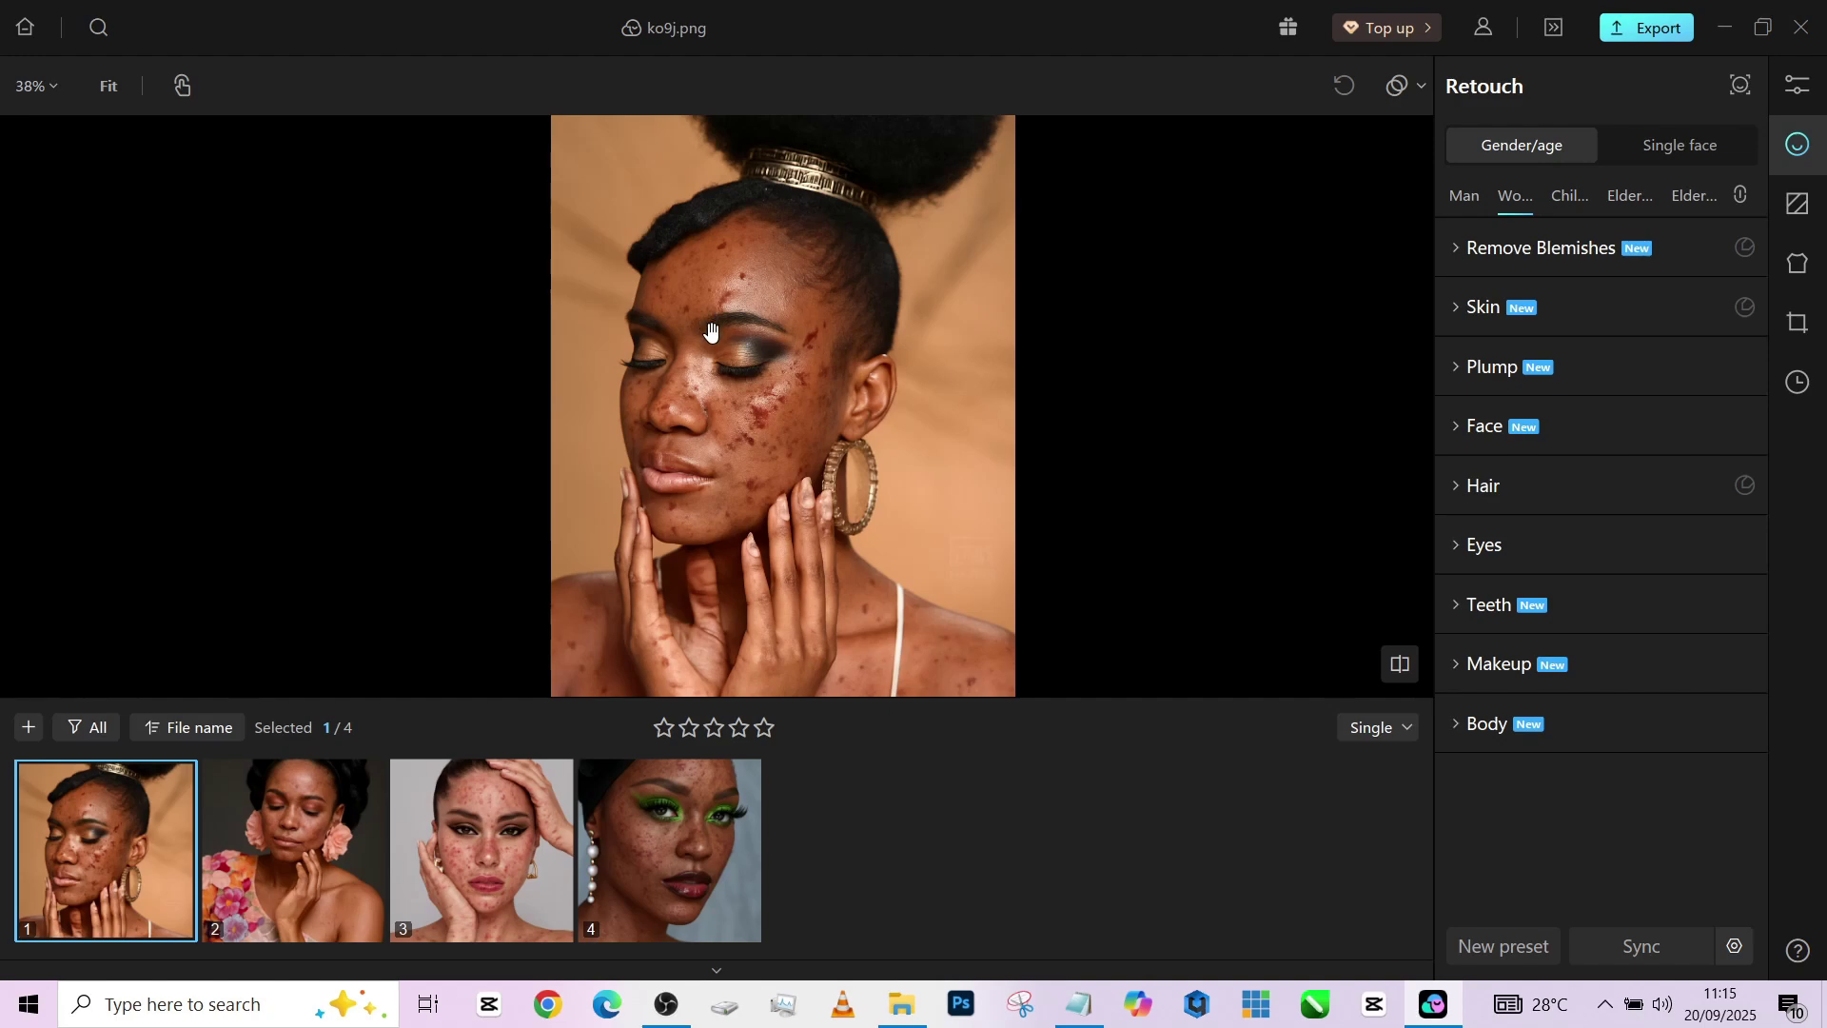
mouse_move(750, 427)
left_mouse_down()
mouse_move(735, 353)
mouse_move(716, 415)
left_mouse_up()
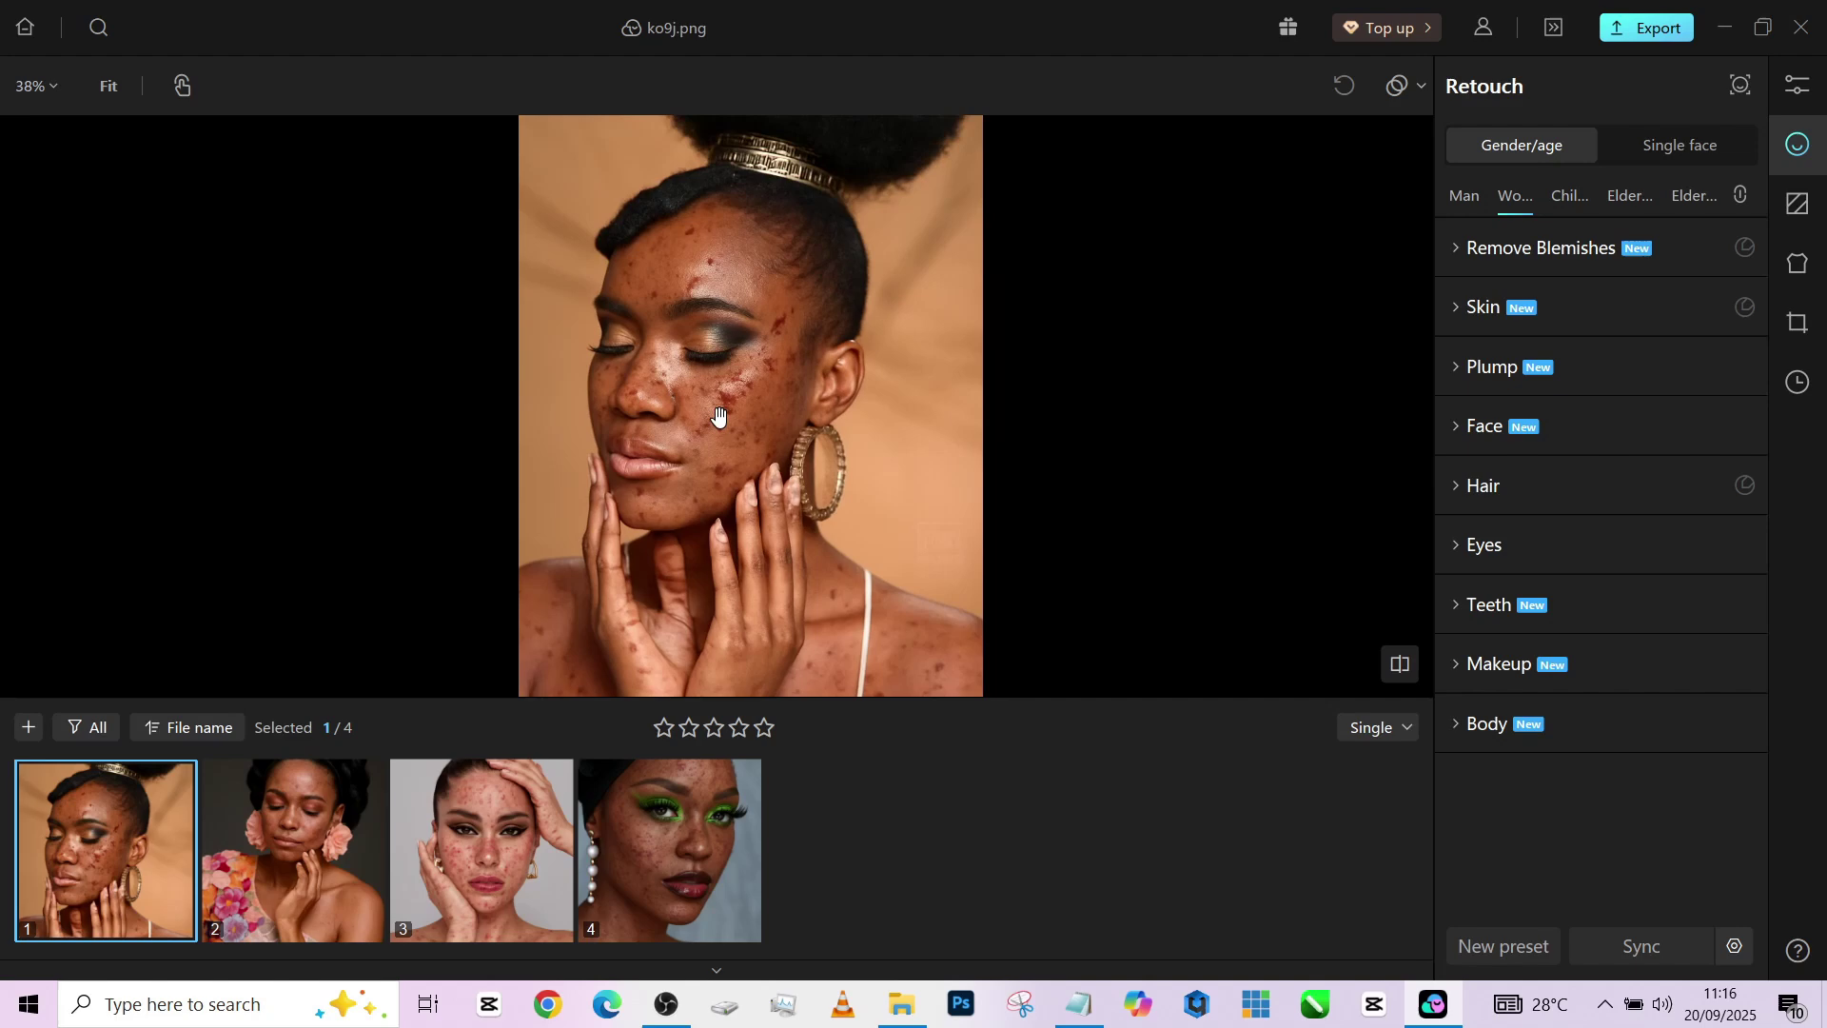
left_click(1550, 261)
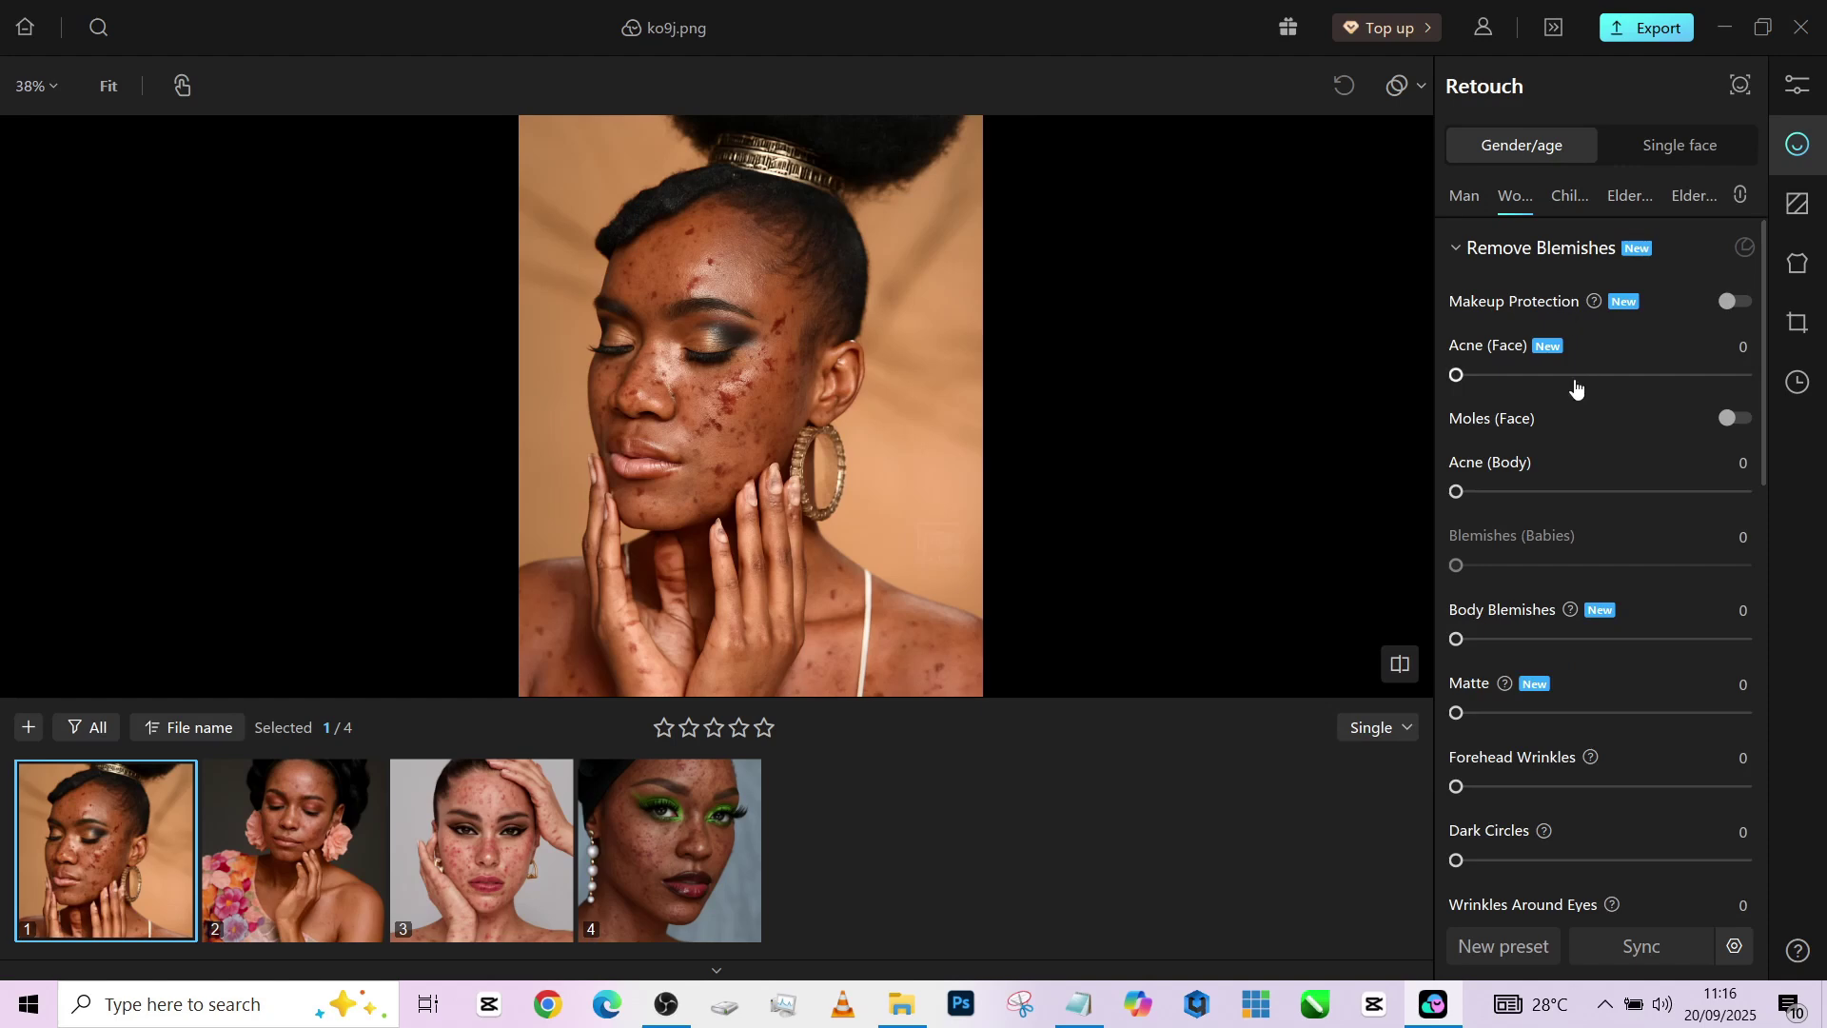
Set Acne (Face) and Acne (Body) to 100 to remove face and body acne
left_click_drag(1574, 381, 1760, 377)
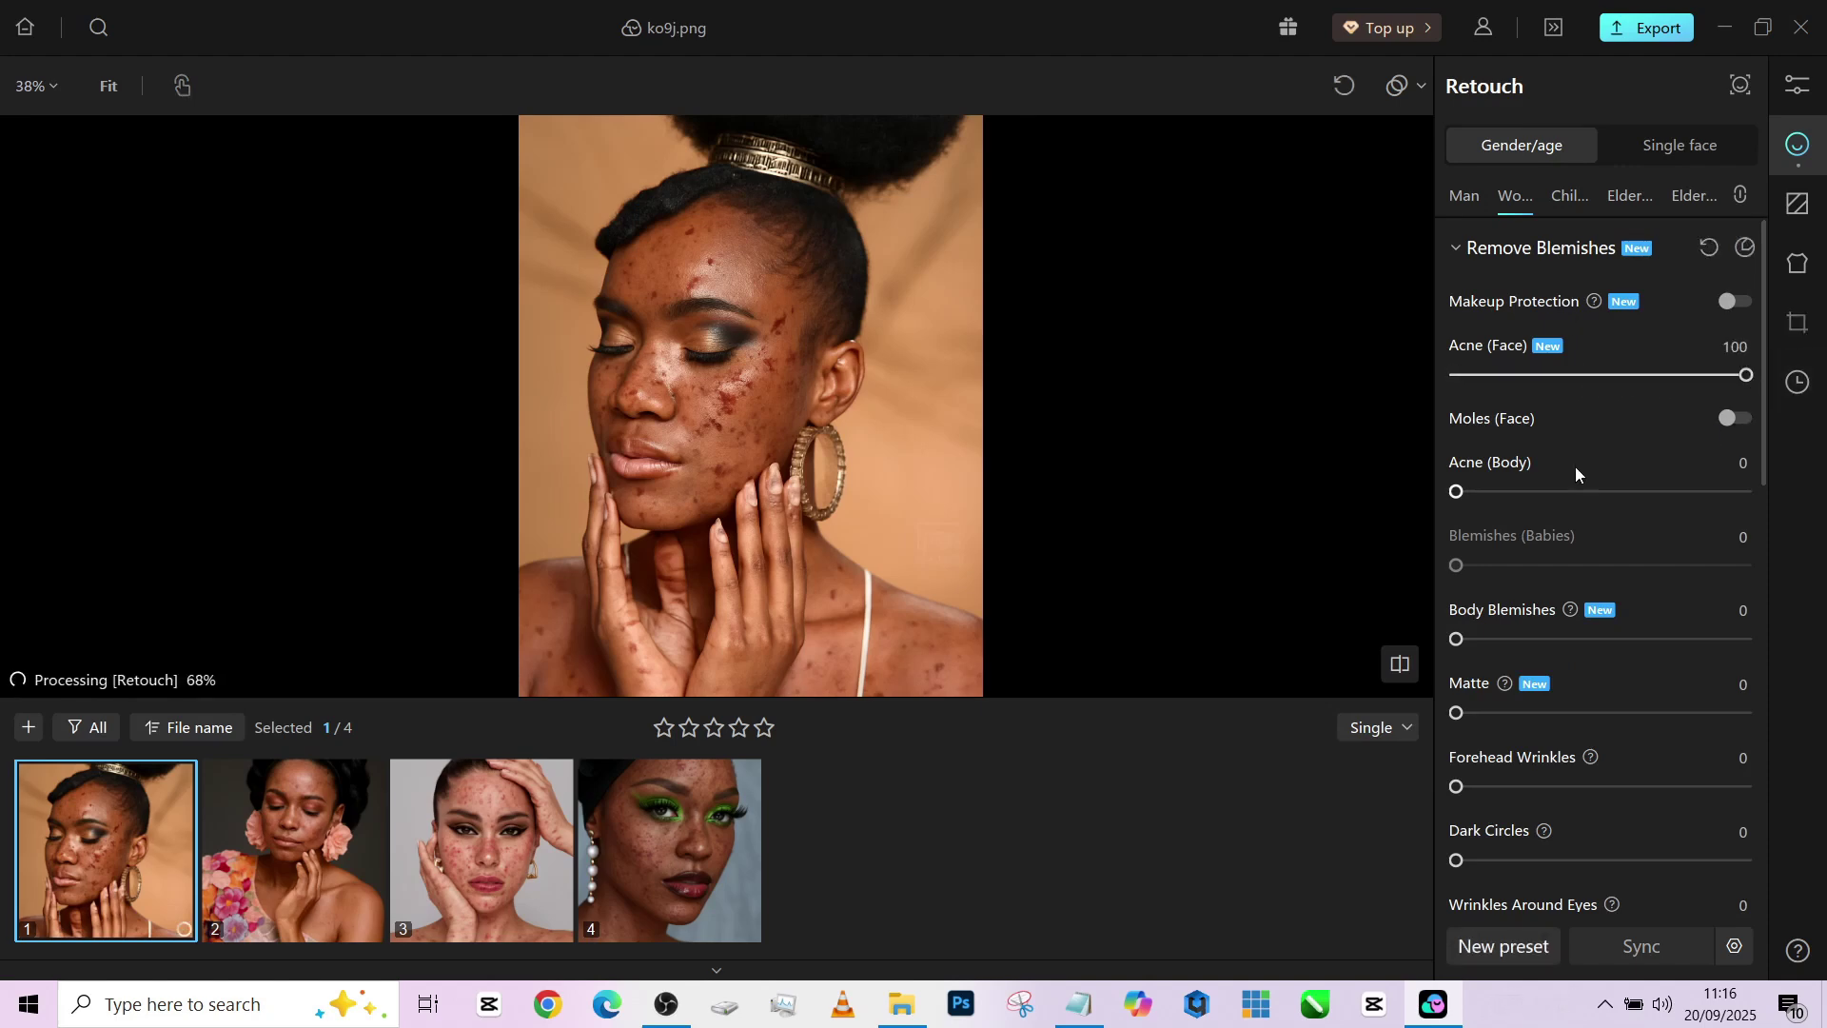
key("ctrl+z")
key("ctrl+z")
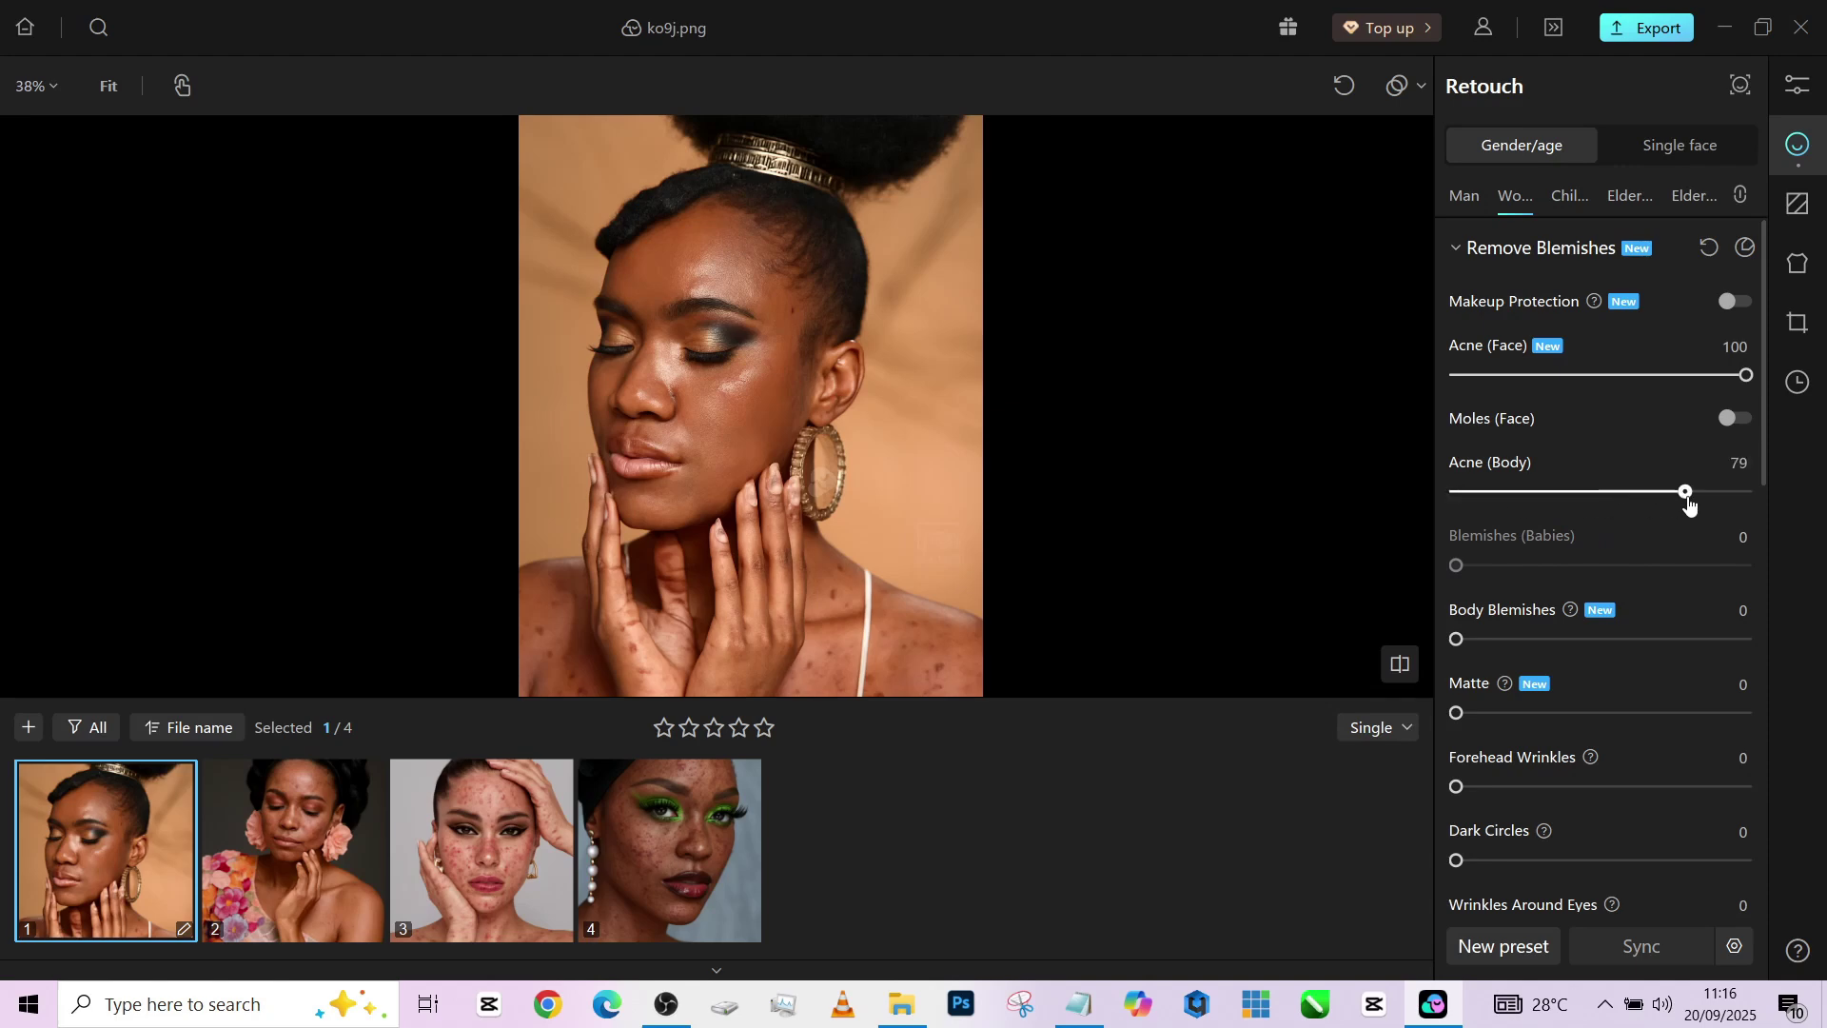
left_click_drag(1456, 496, 1749, 493)
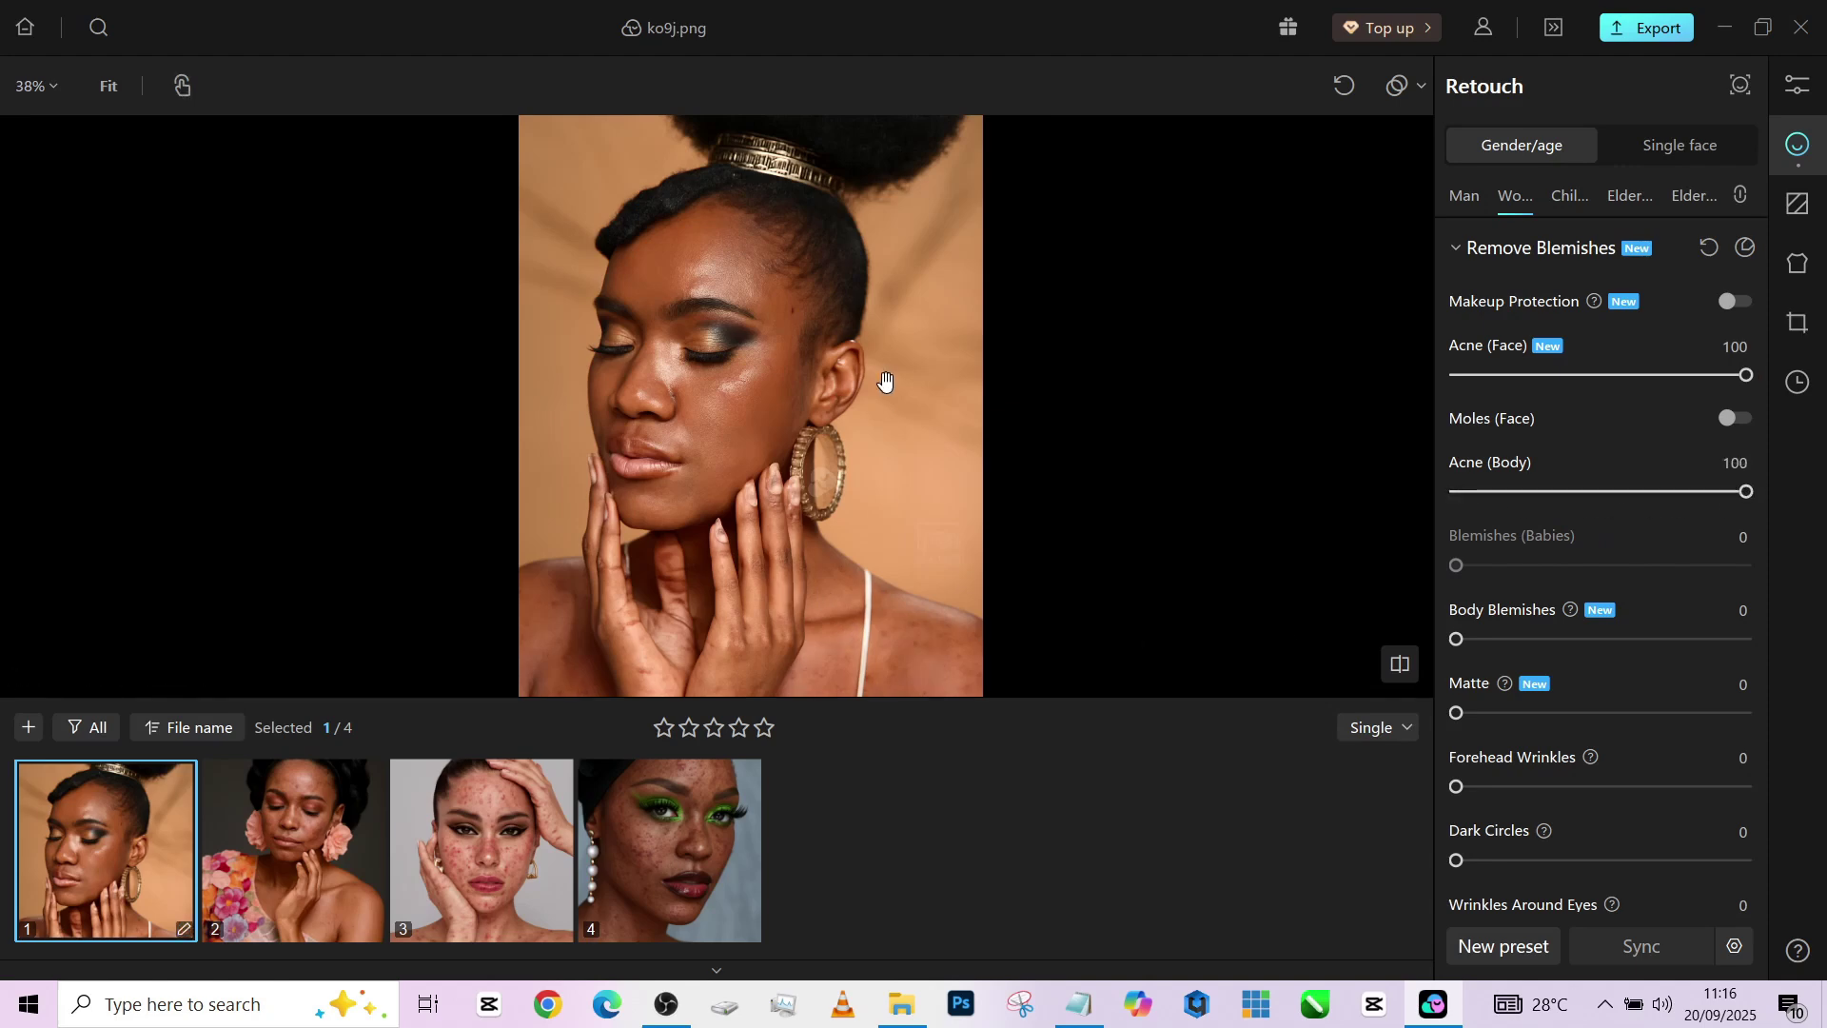
left_click_drag(842, 549, 782, 531)
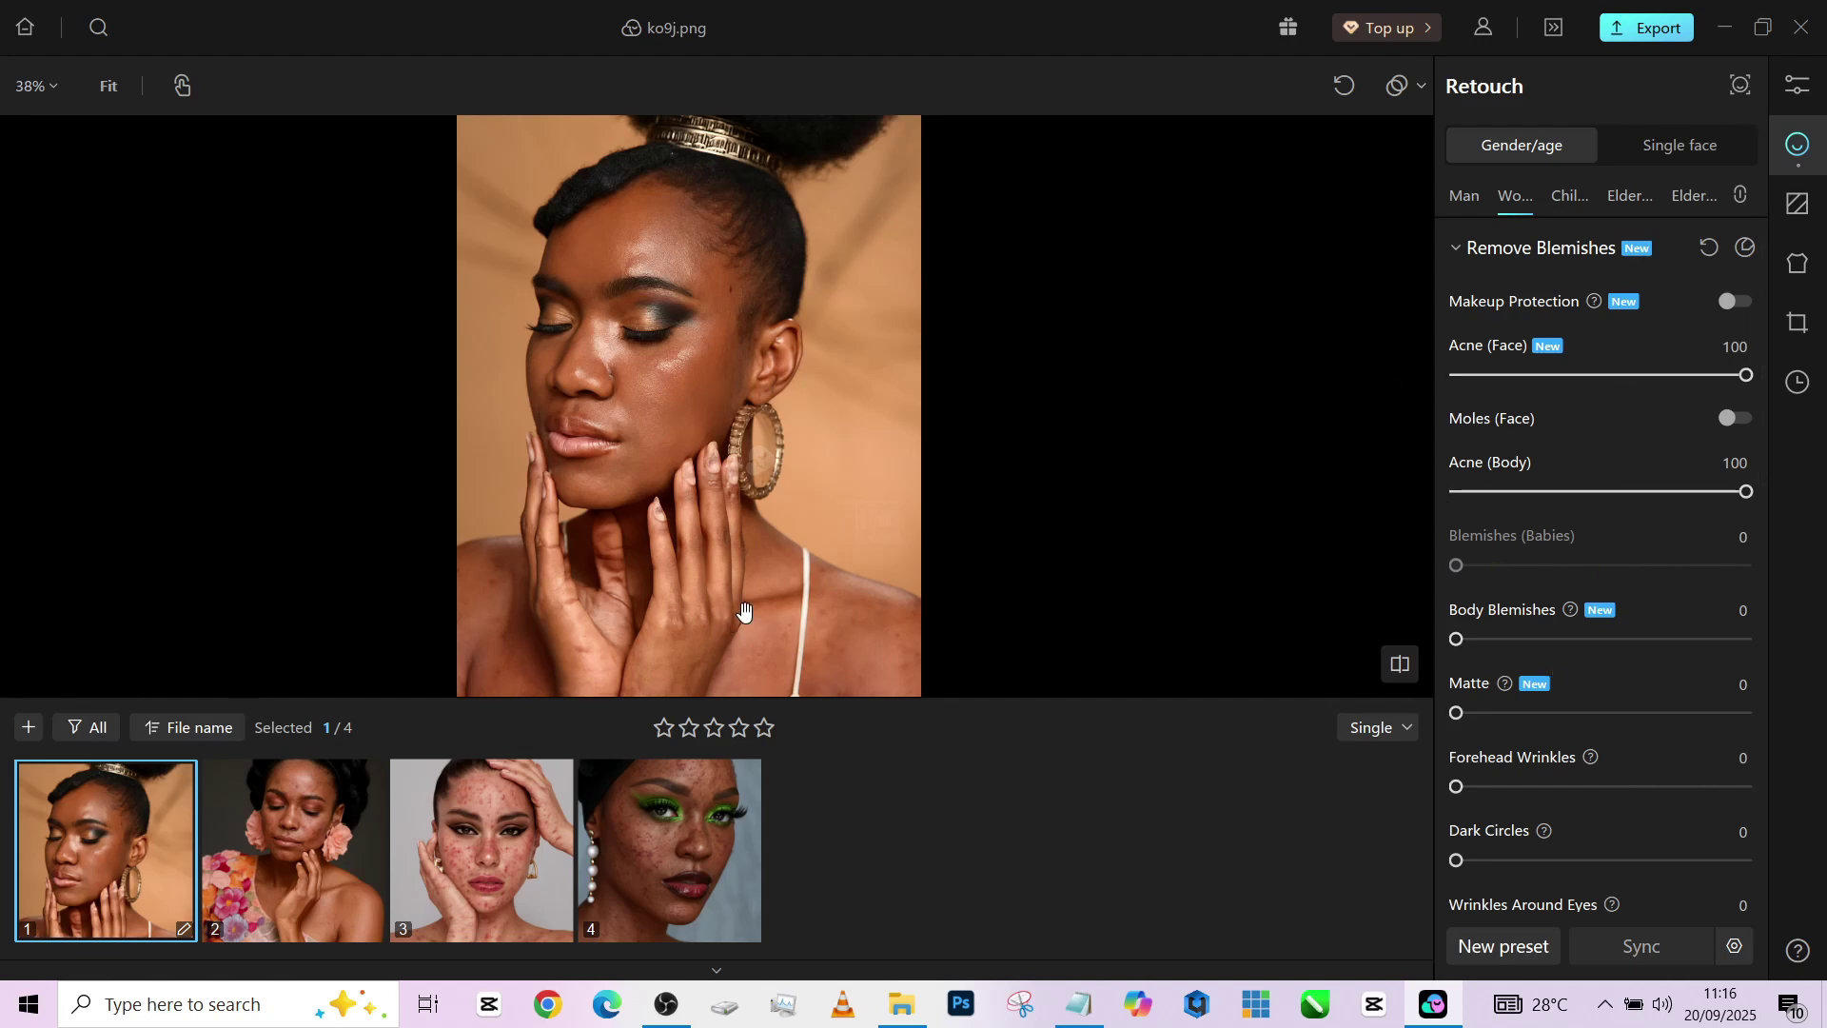
Set Body Blemishes and Forehead Wrinkles to 100
left_click_drag(905, 517, 915, 460)
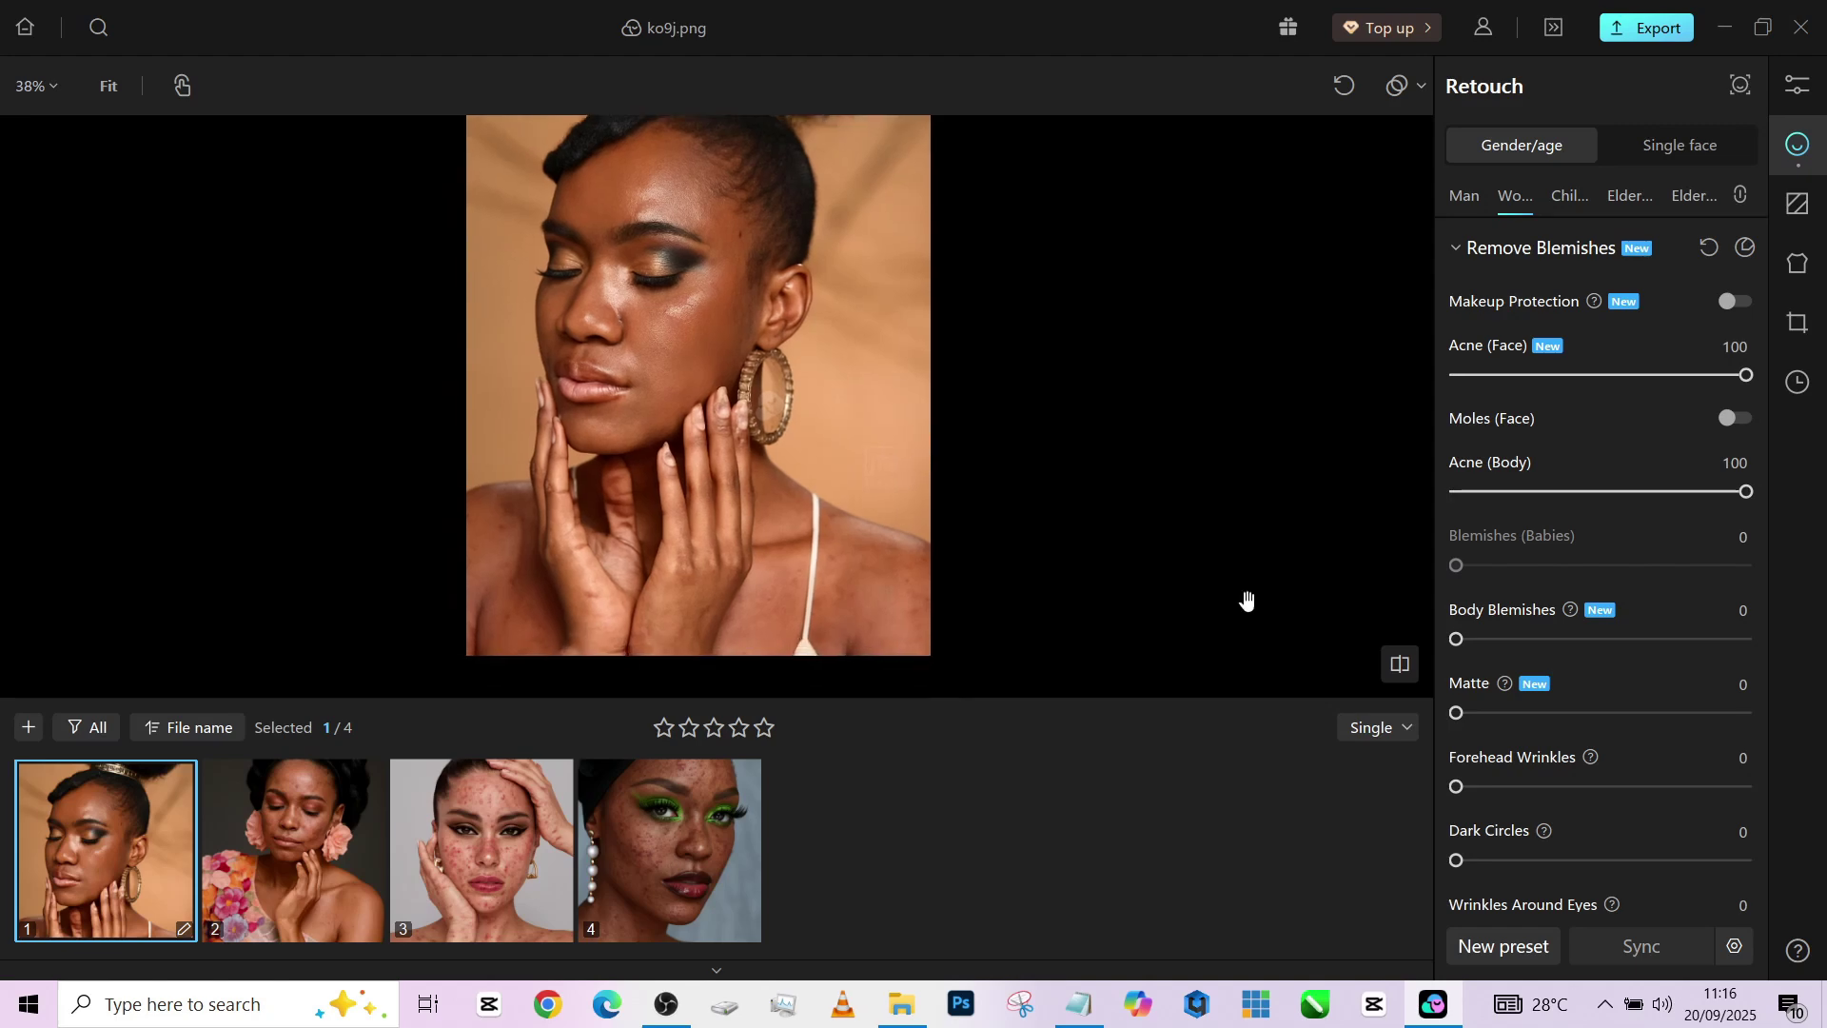
left_click_drag(1455, 638, 1758, 645)
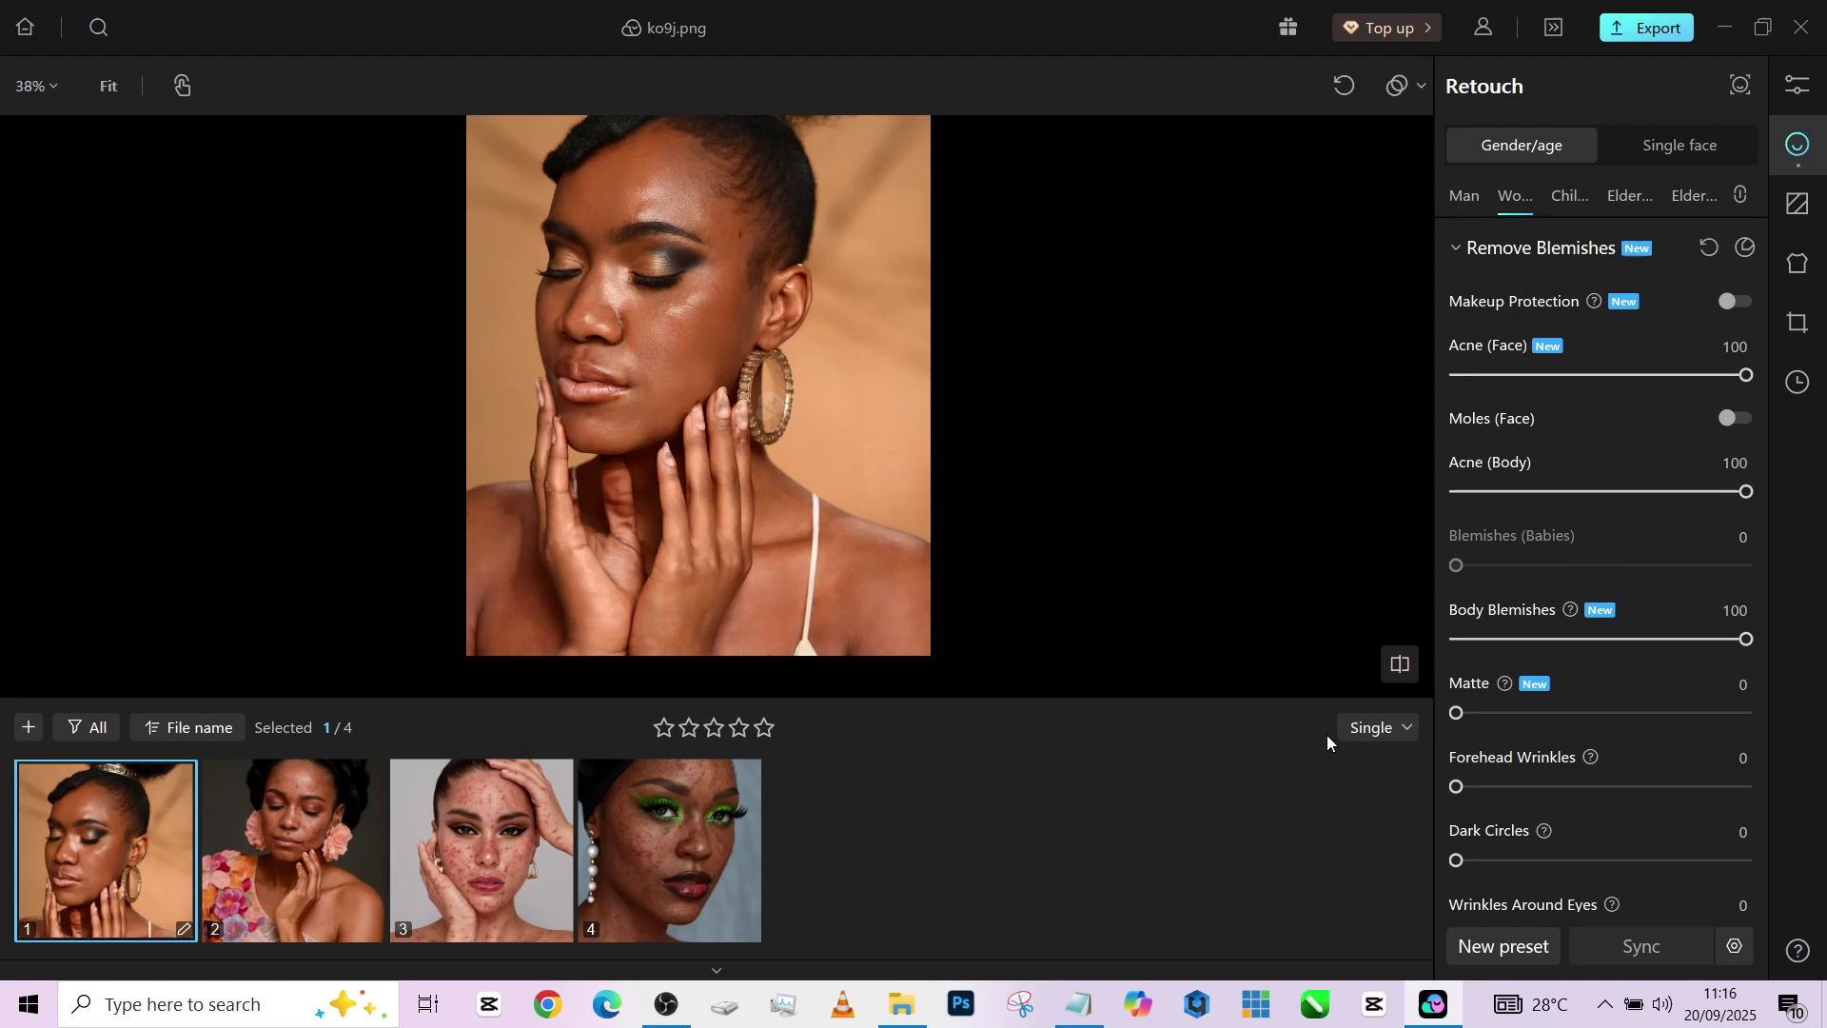
mouse_move(1616, 718)
left_mouse_down()
mouse_move(1775, 711)
mouse_move(1415, 713)
left_mouse_up()
scroll(976, 278, "down", 1)
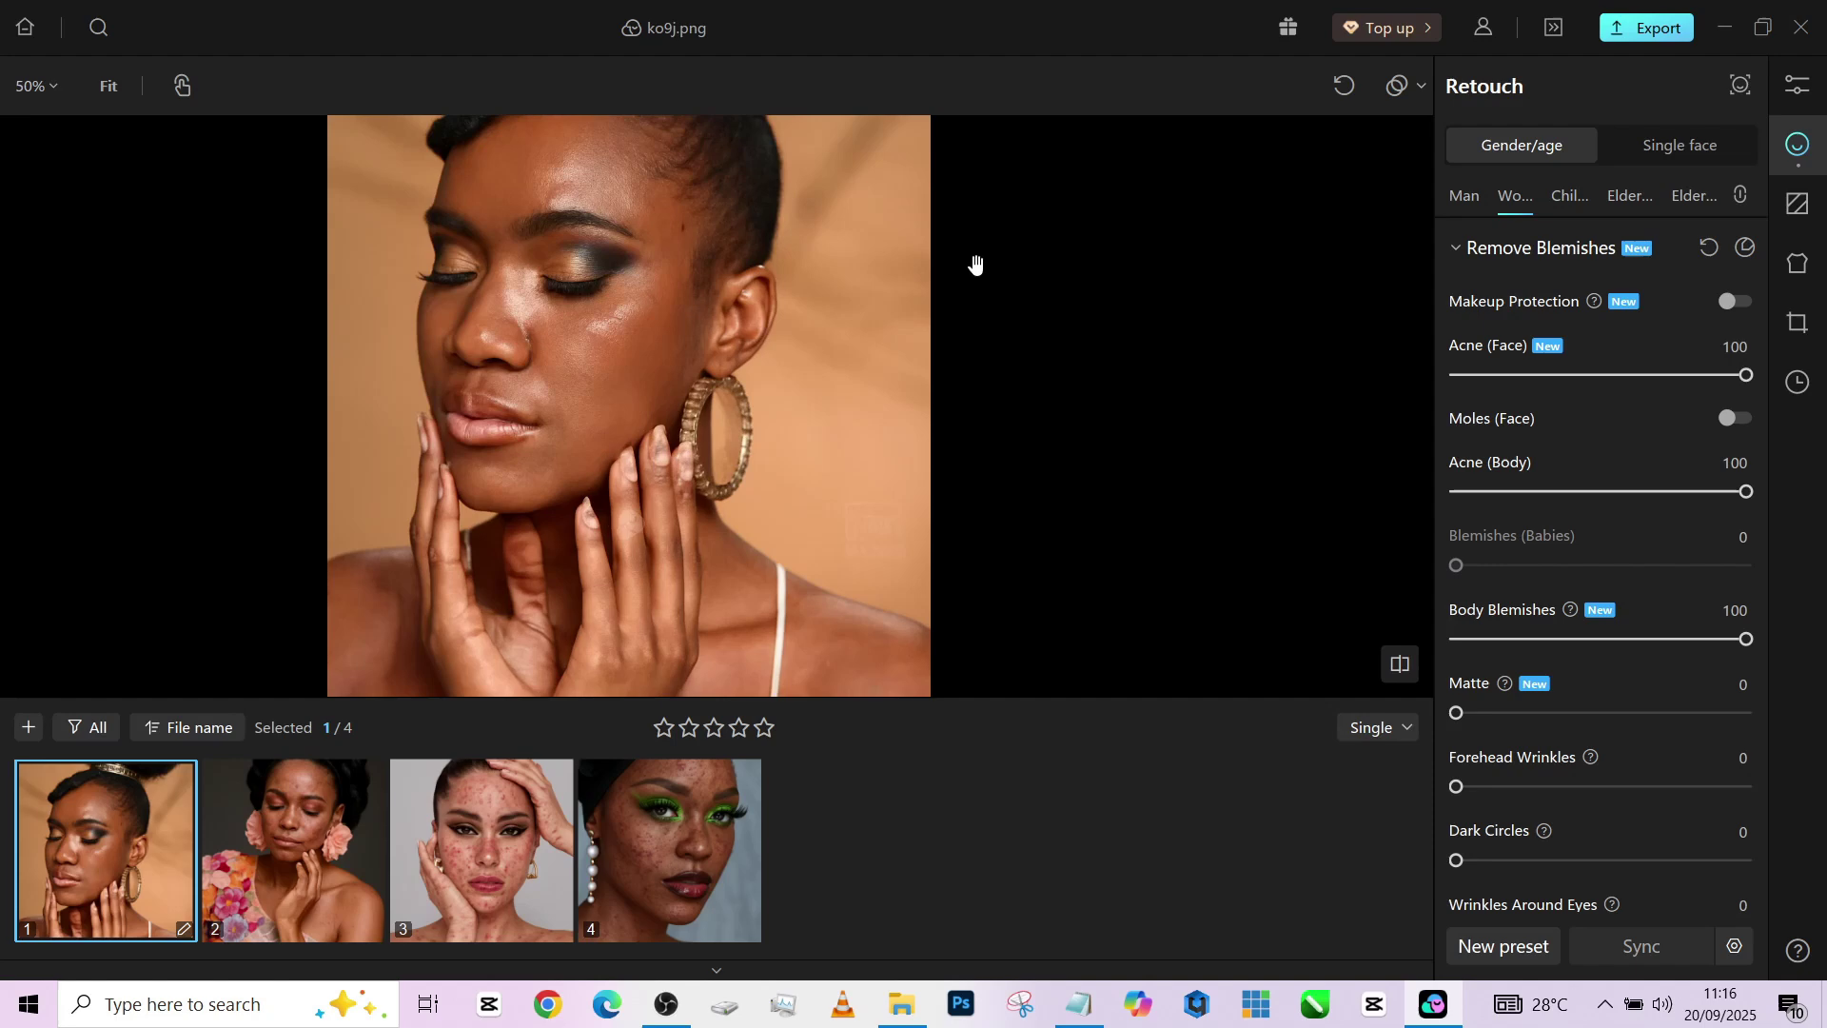
left_click_drag(784, 486, 763, 537)
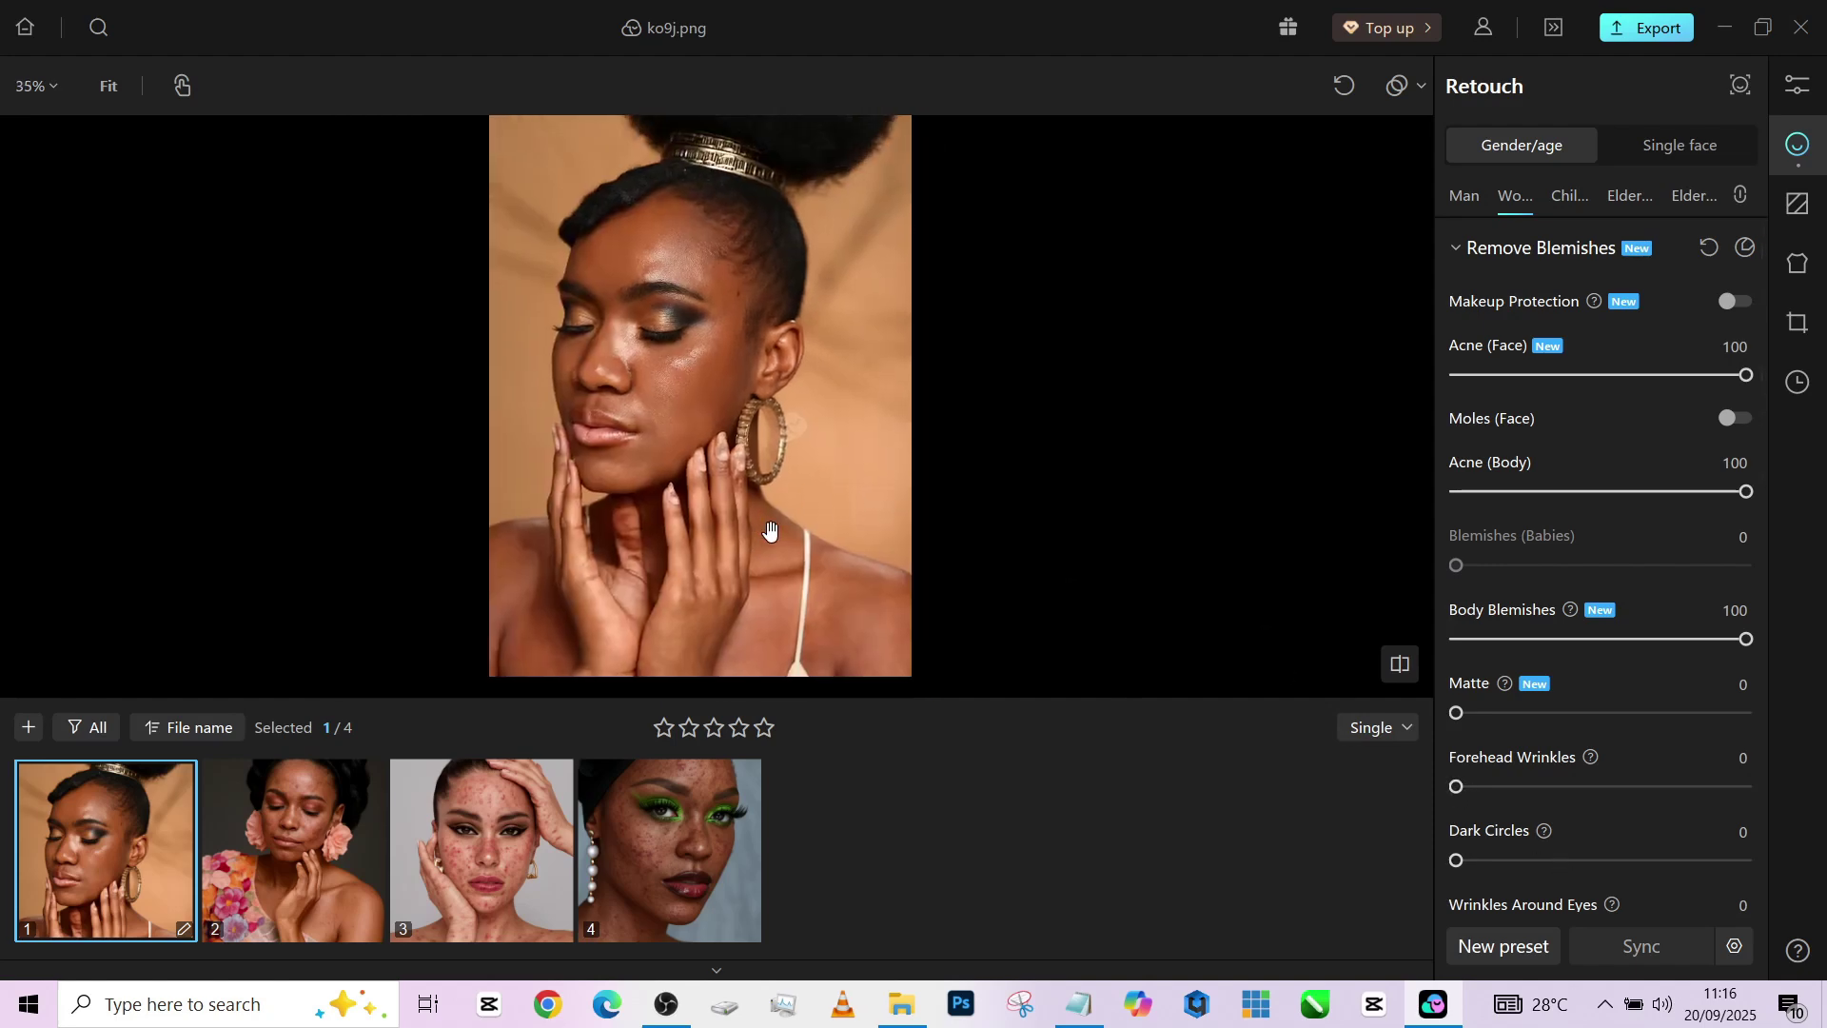
left_click_drag(1505, 788, 1735, 804)
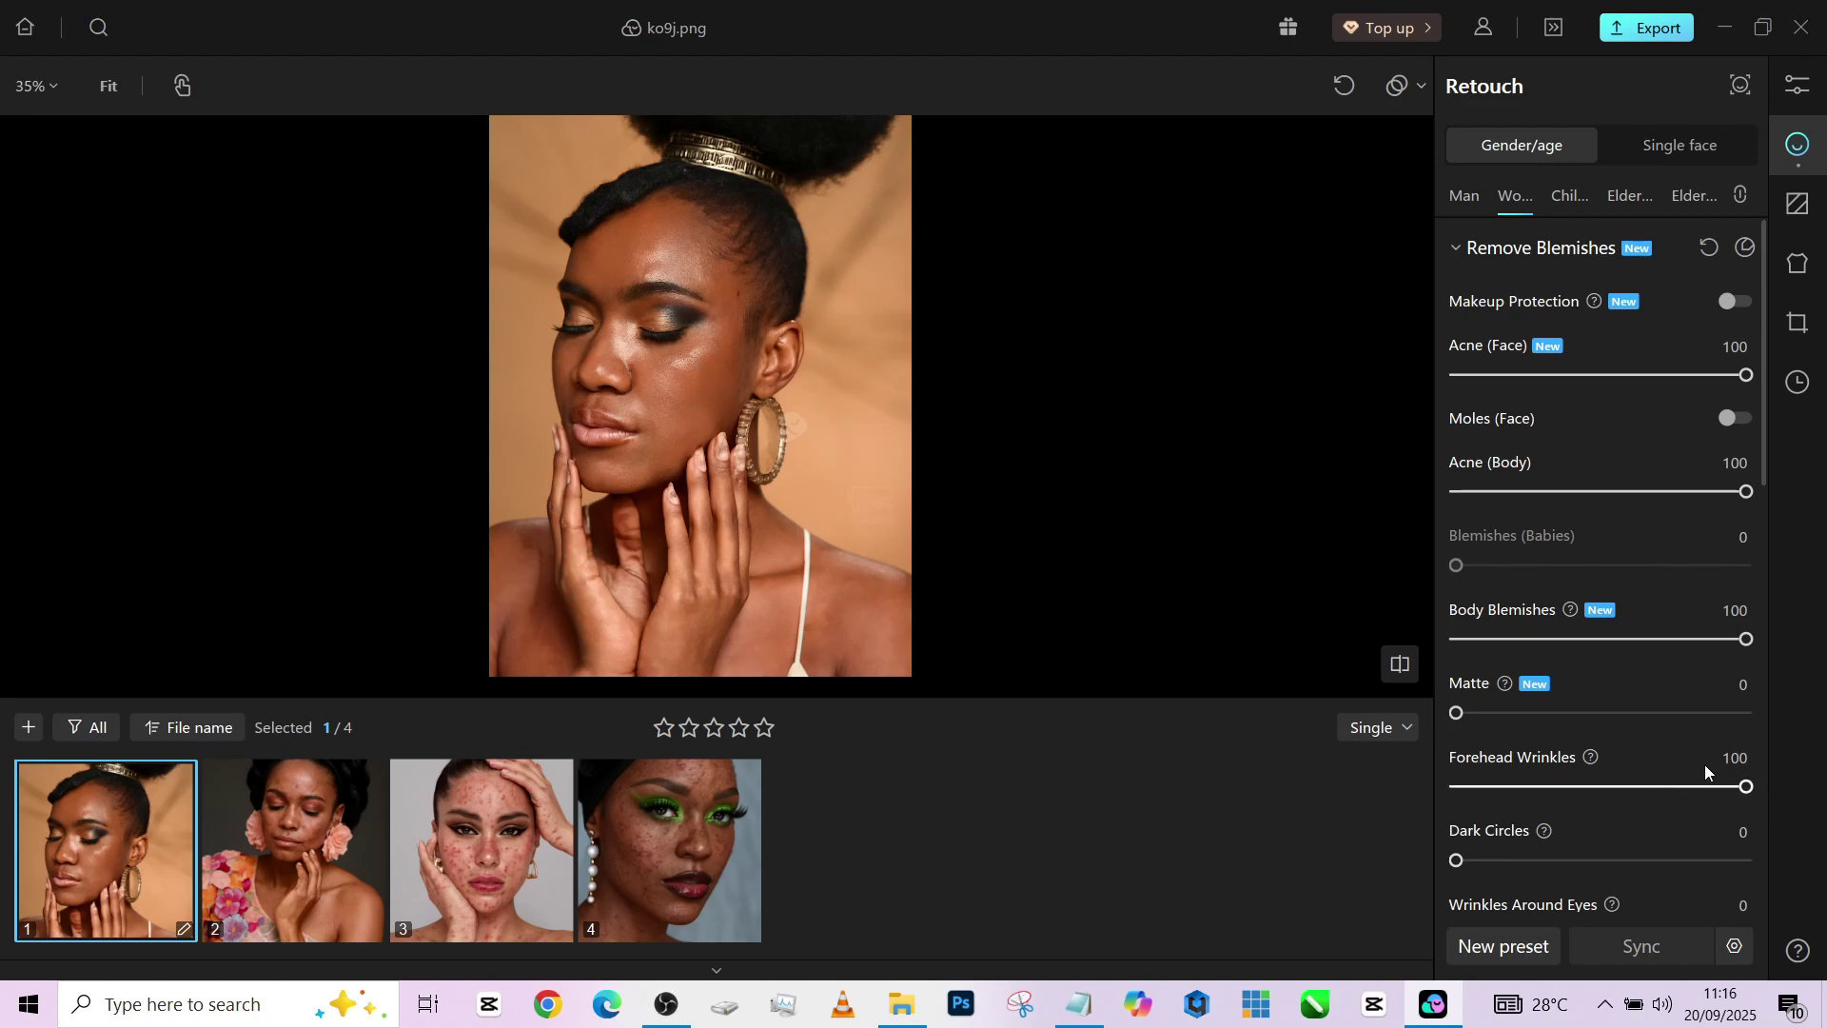
scroll(1529, 846, "down", 1)
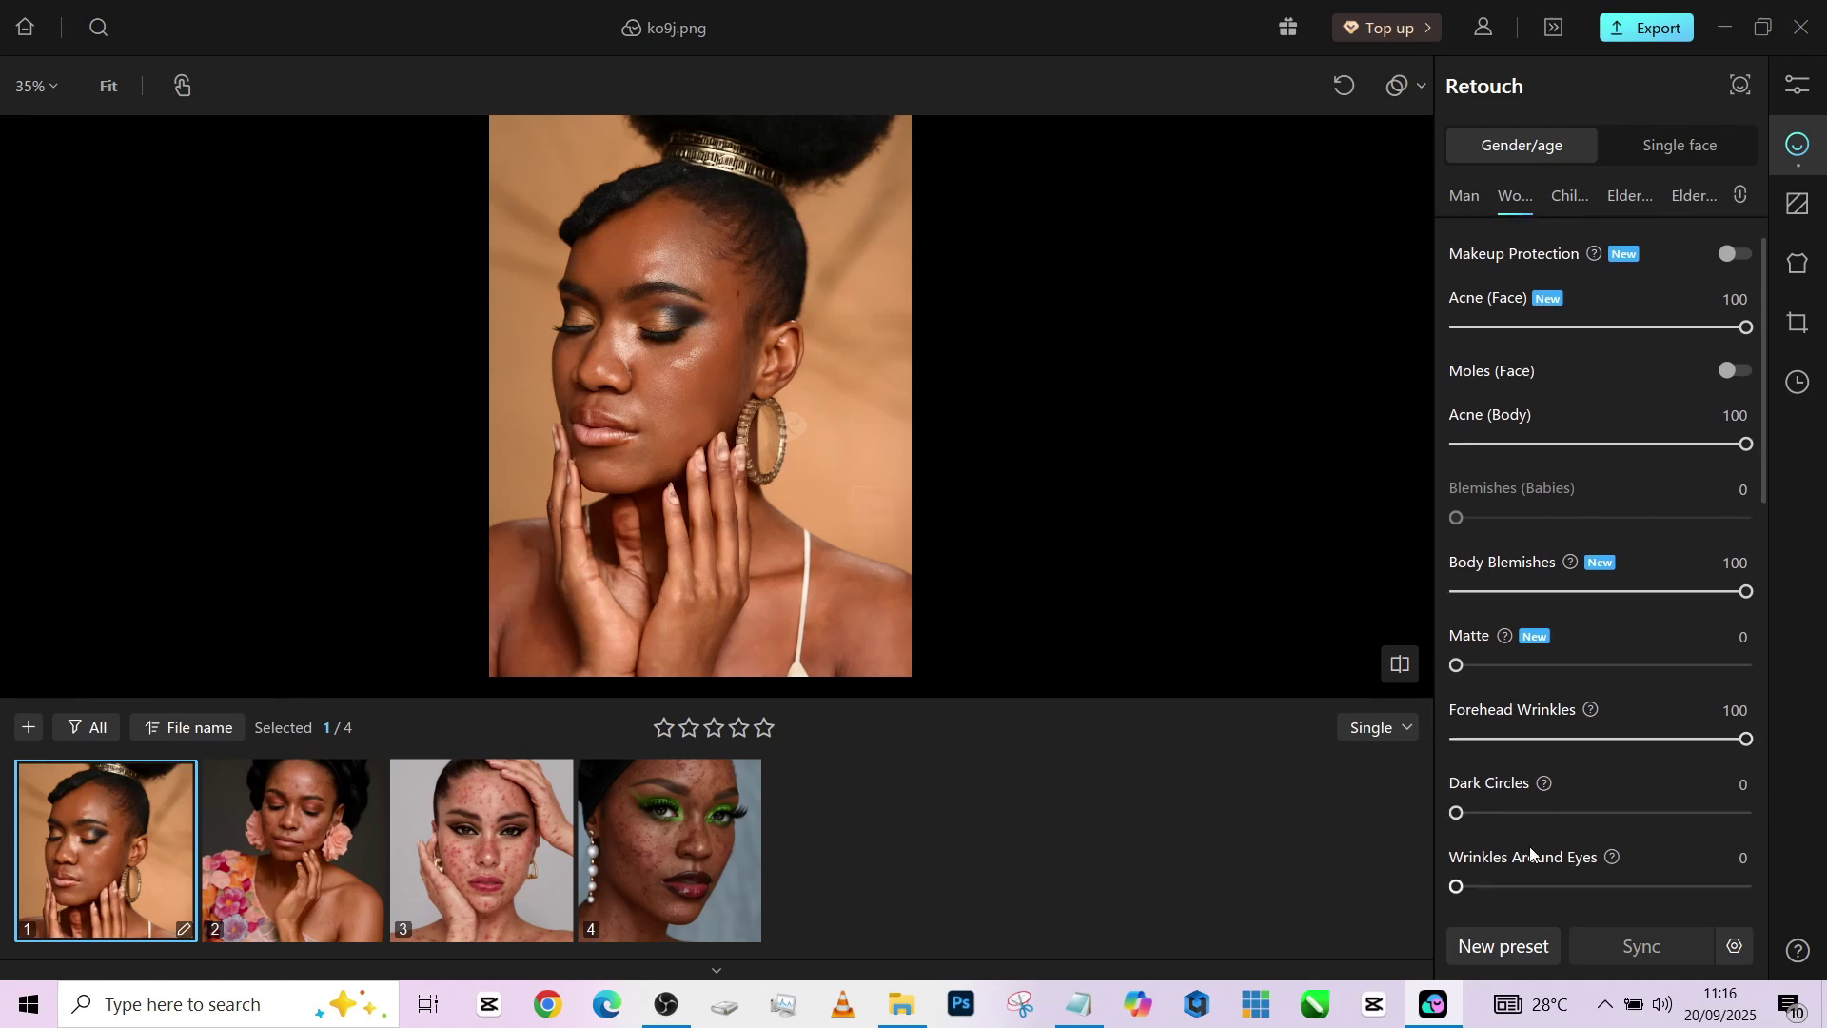
Set Dark Circles to 100 and Wrinkles Around Eyes to 33
left_click(1632, 814)
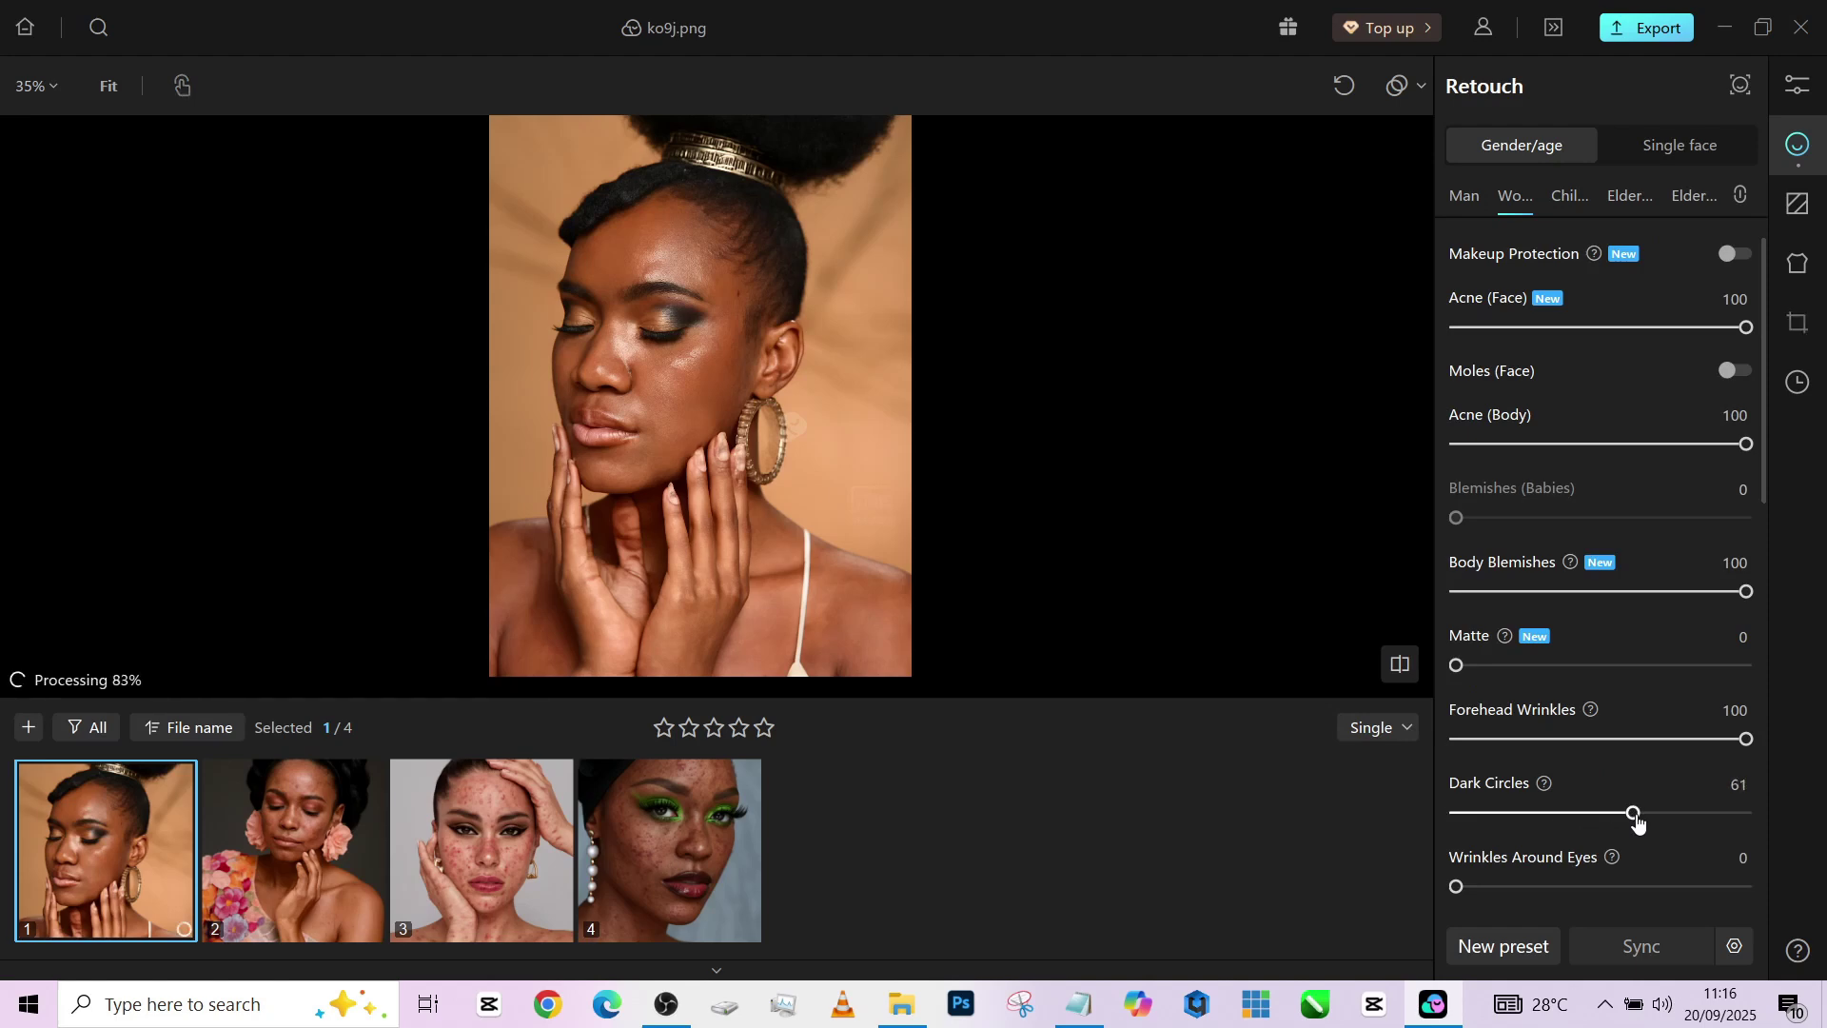
left_click_drag(1714, 816, 1775, 819)
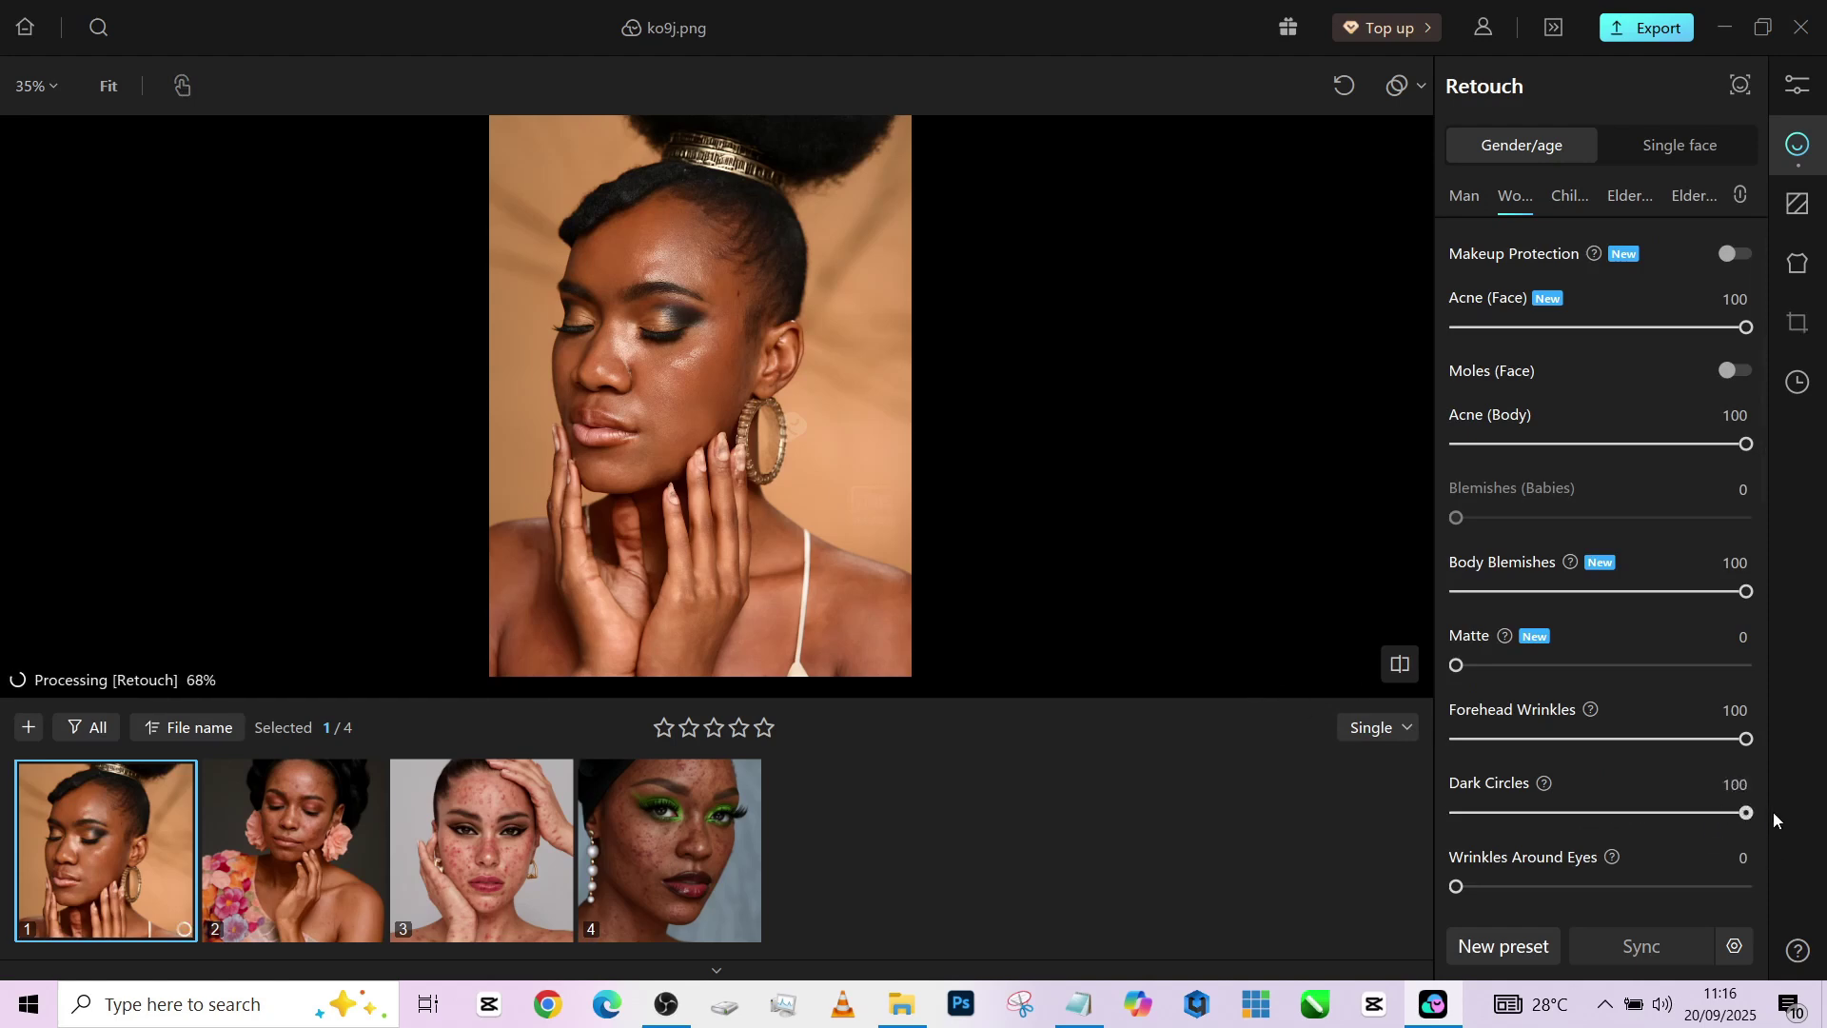
scroll(642, 357, "up", 1)
left_click_drag(709, 353, 699, 432)
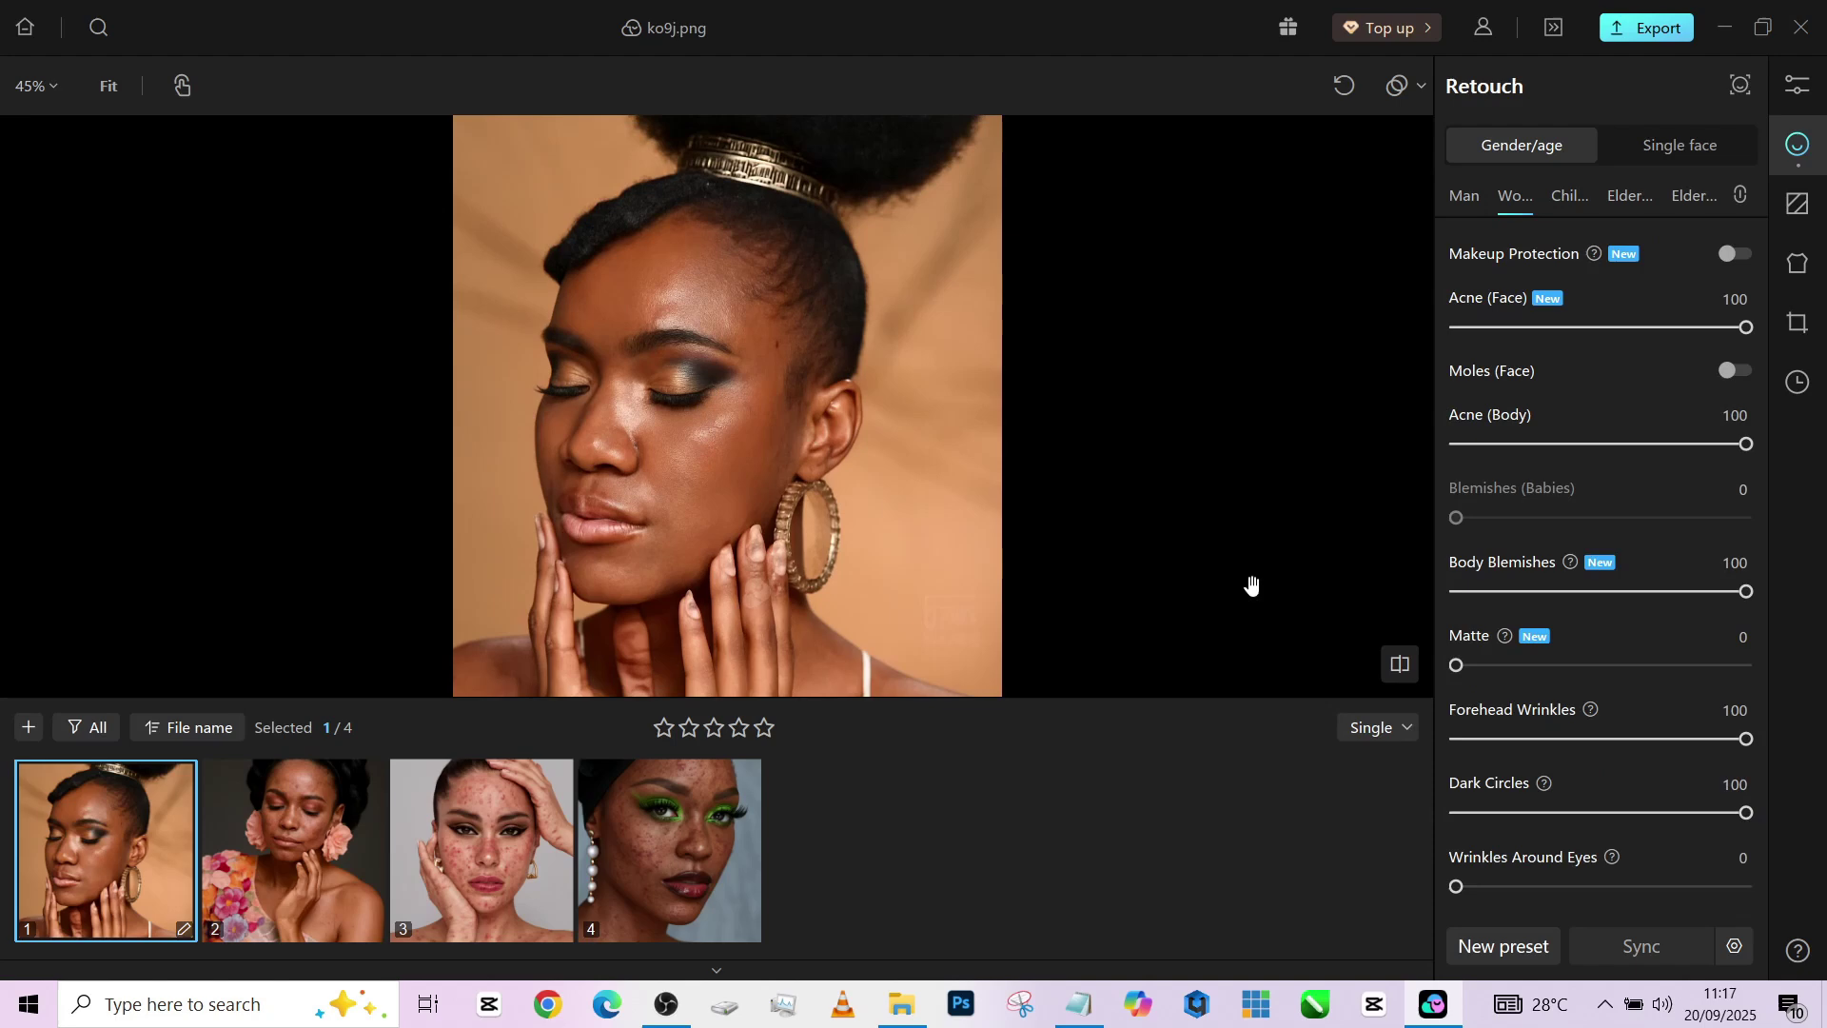
scroll(1627, 813, "down", 1)
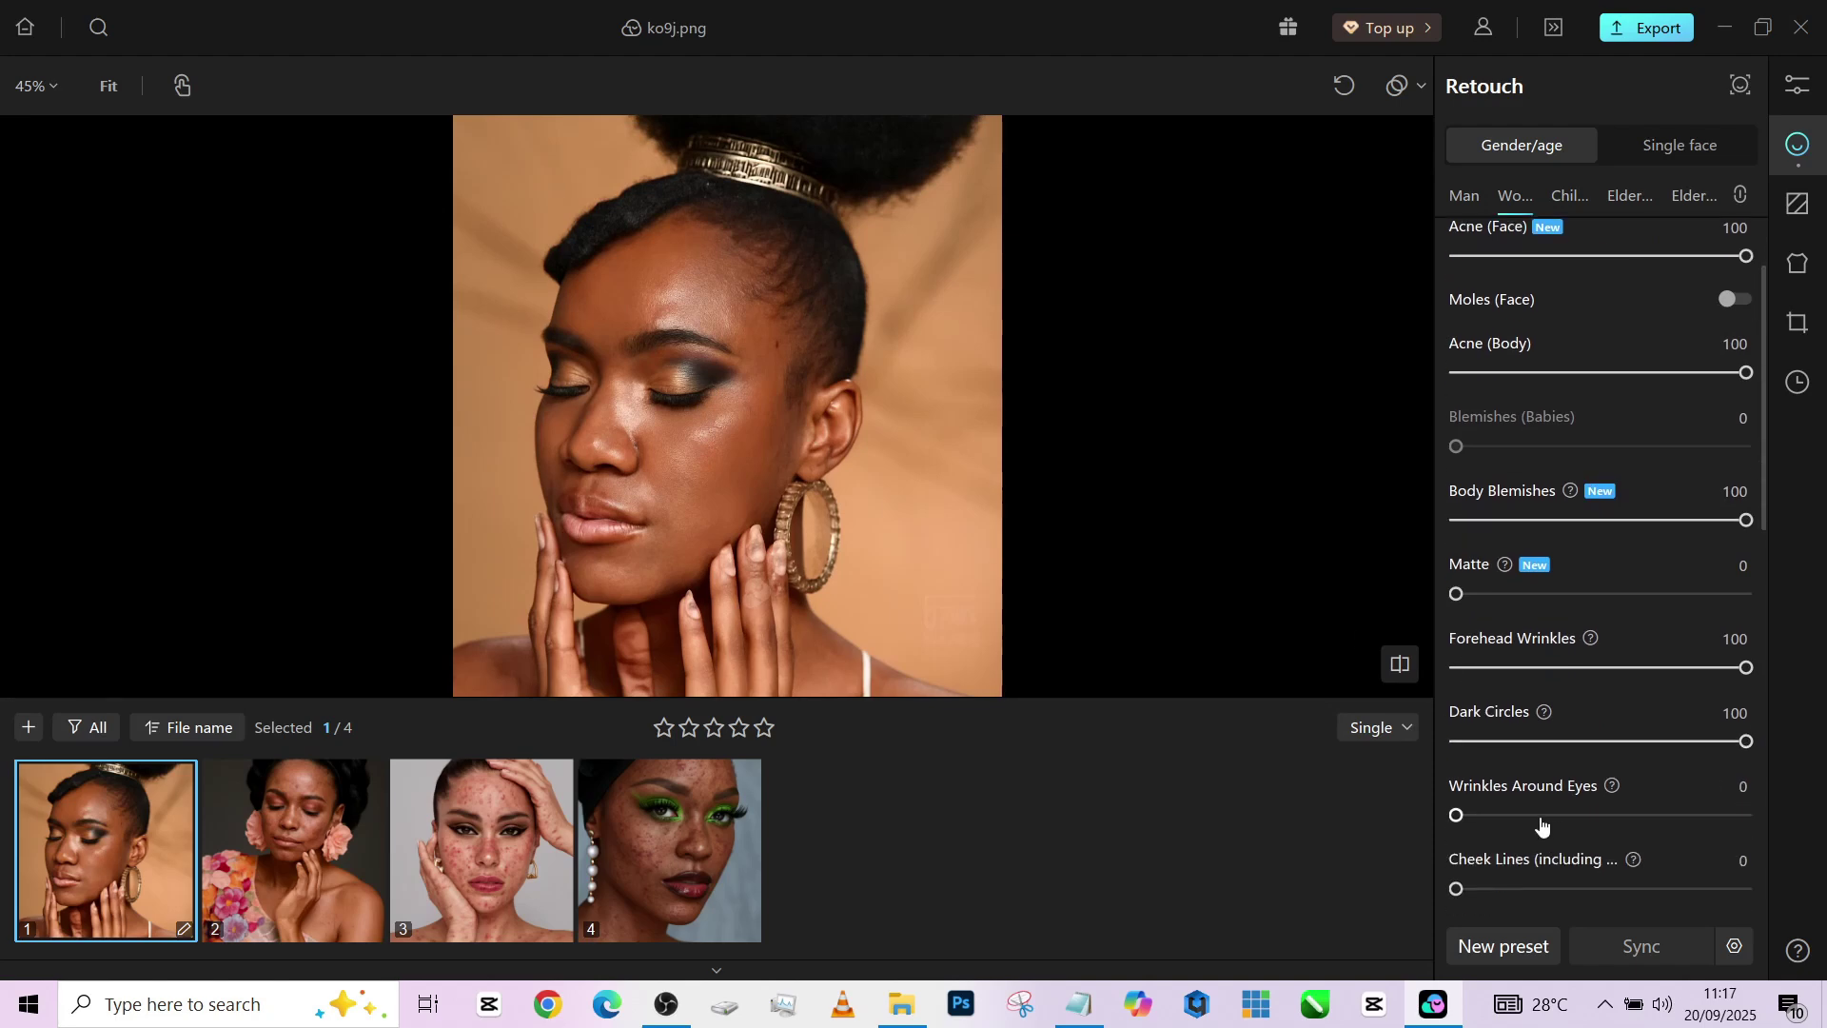
left_click_drag(1540, 818, 1553, 819)
scroll(1586, 813, "down", 2)
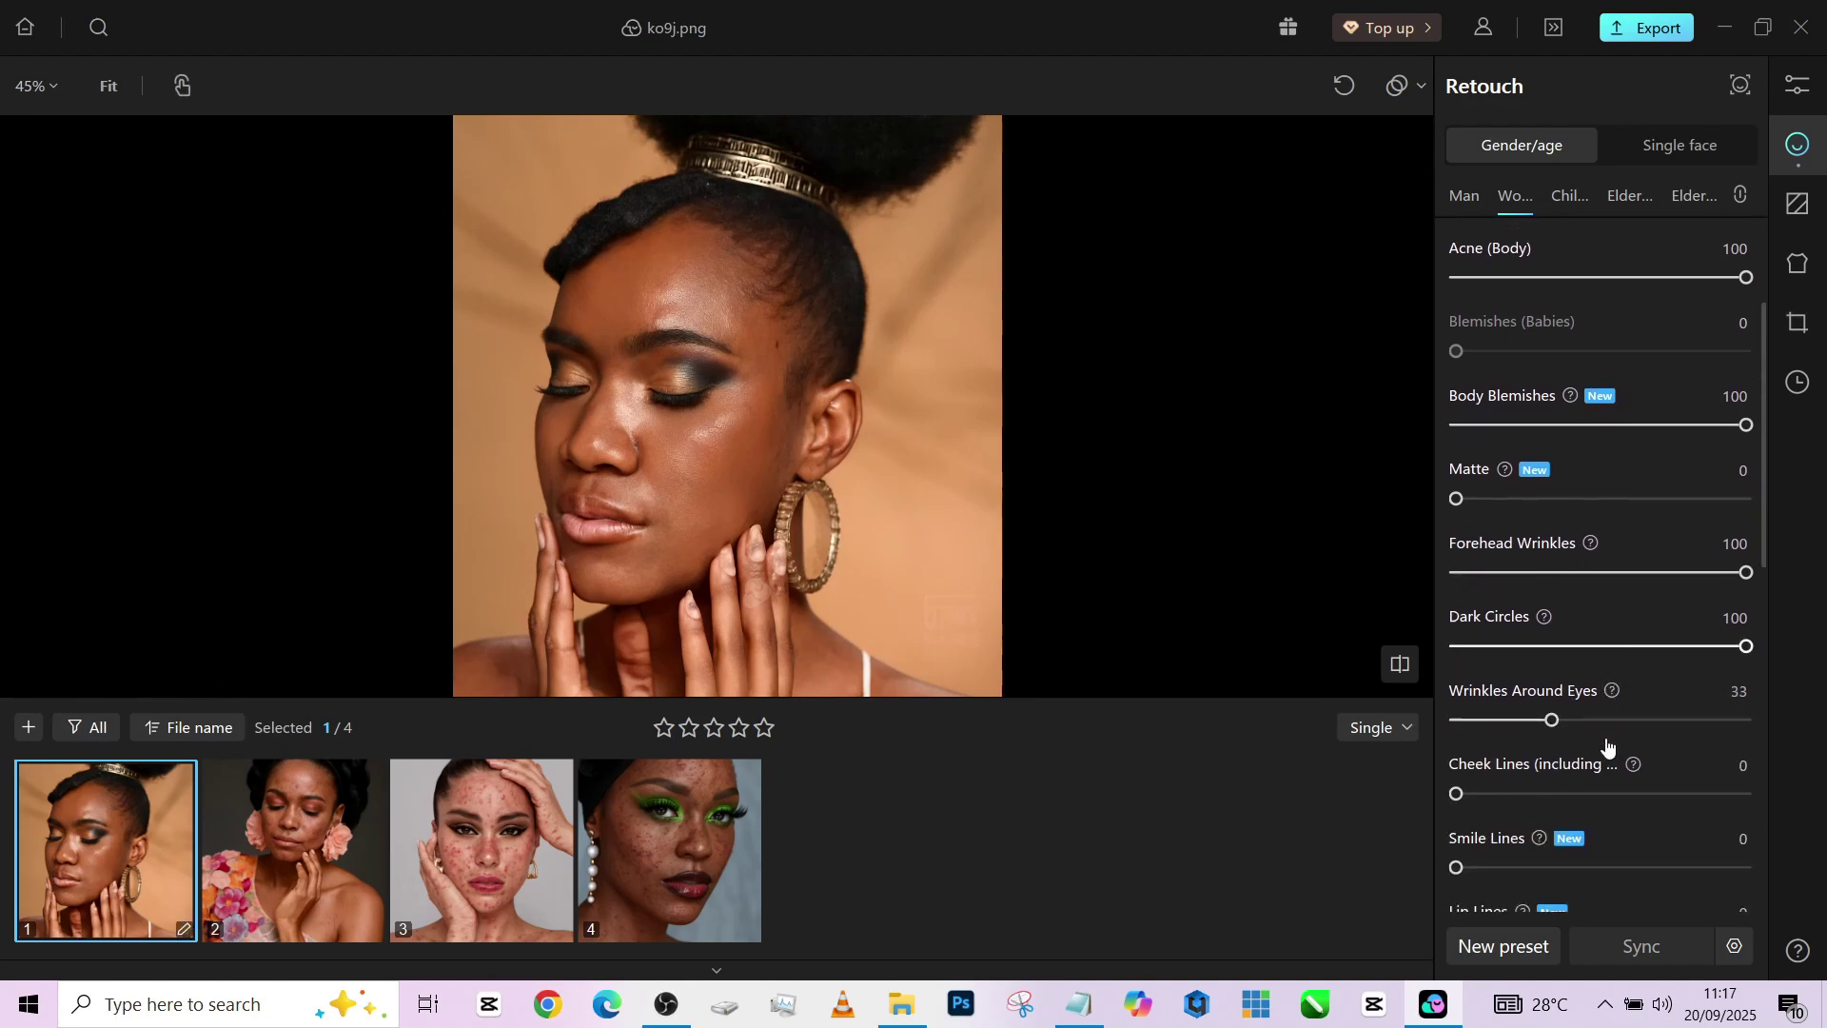
Smooth Cheek Lines to 89 and Smile Lines to 83
left_click_drag(1457, 770, 1752, 778)
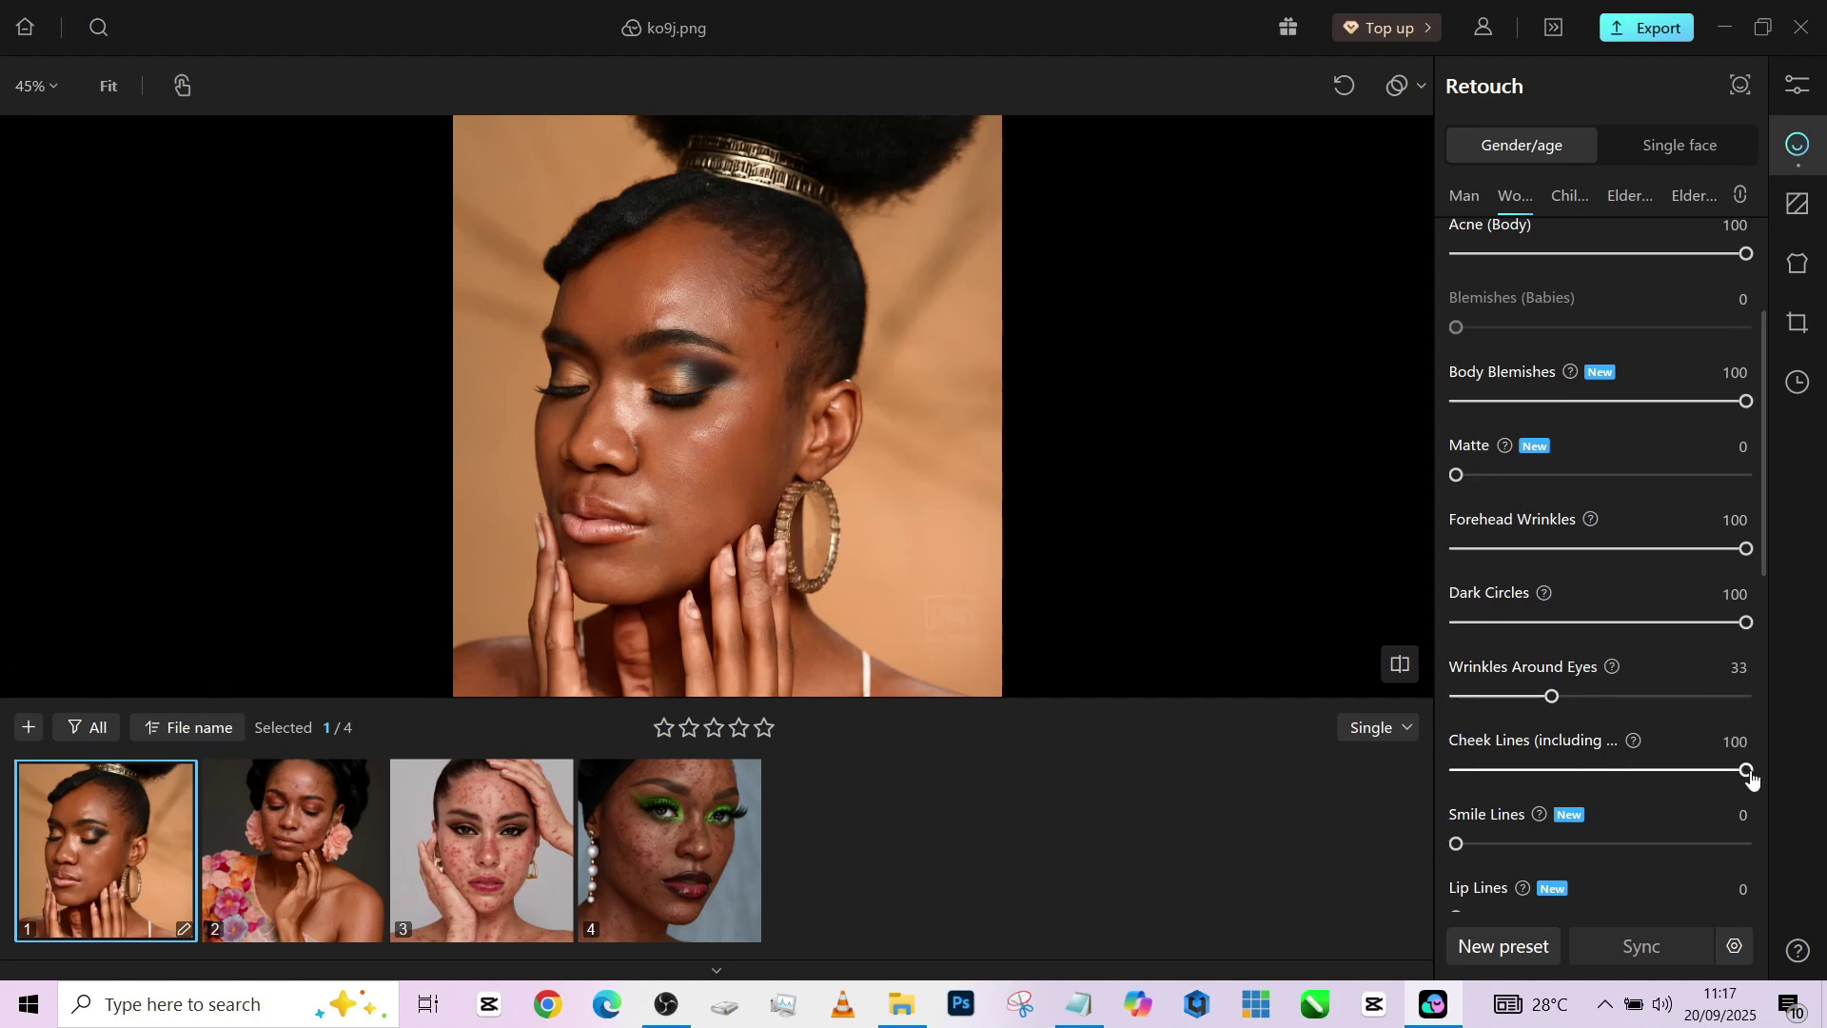
left_click_drag(1456, 843, 1756, 845)
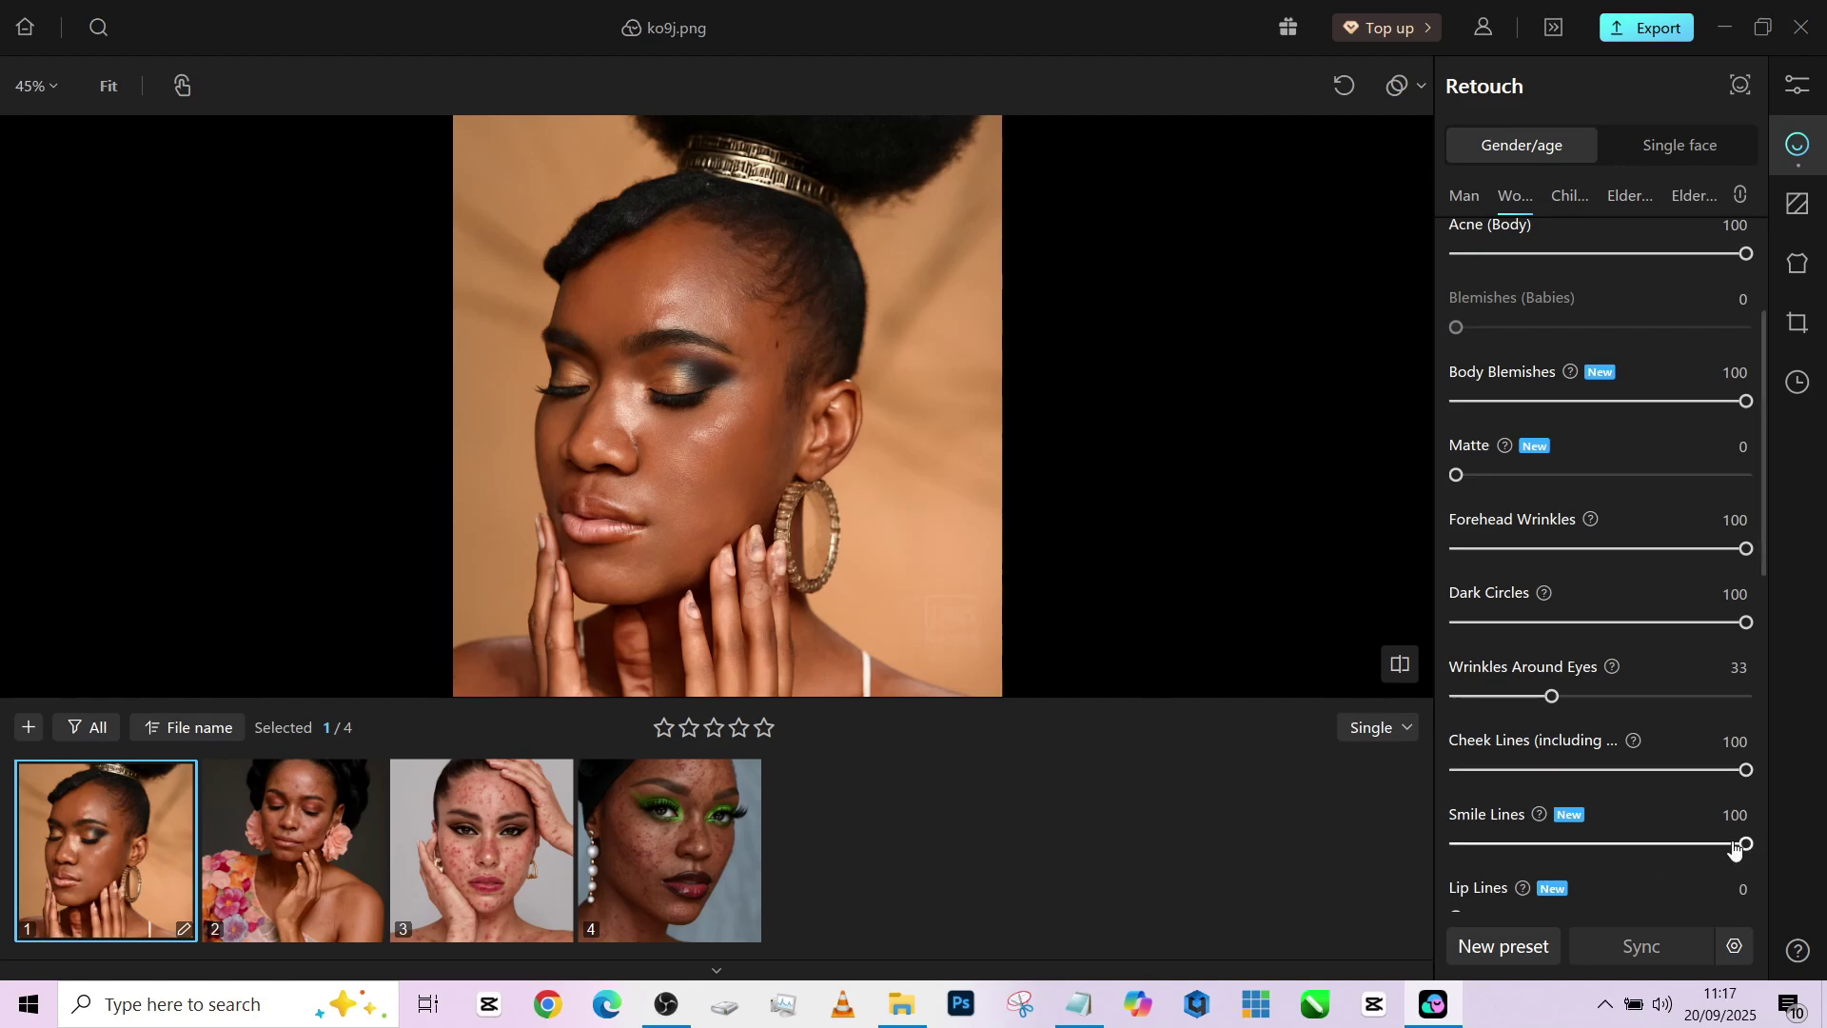
left_click_drag(1736, 848, 1696, 844)
left_click(1716, 773)
scroll(1570, 671, "down", 1)
scroll(1527, 658, "down", 1)
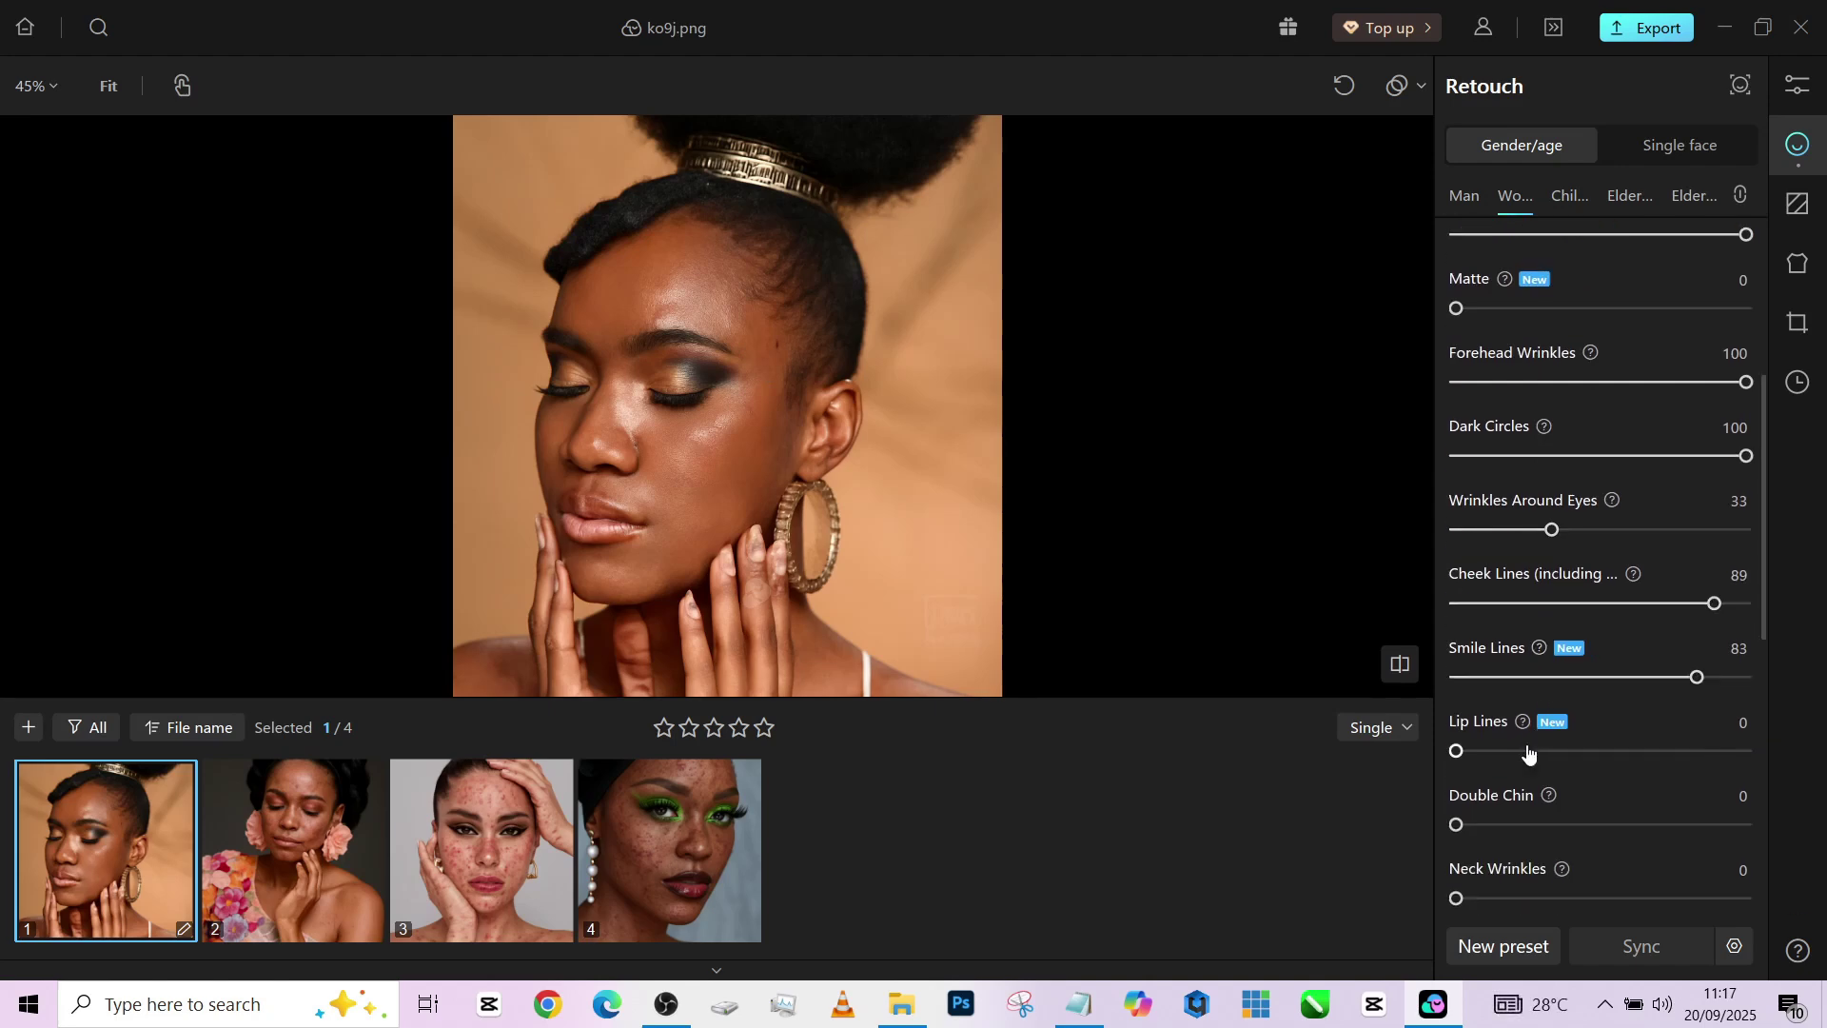
scroll(633, 476, "up", 2)
scroll(608, 601, "up", 2)
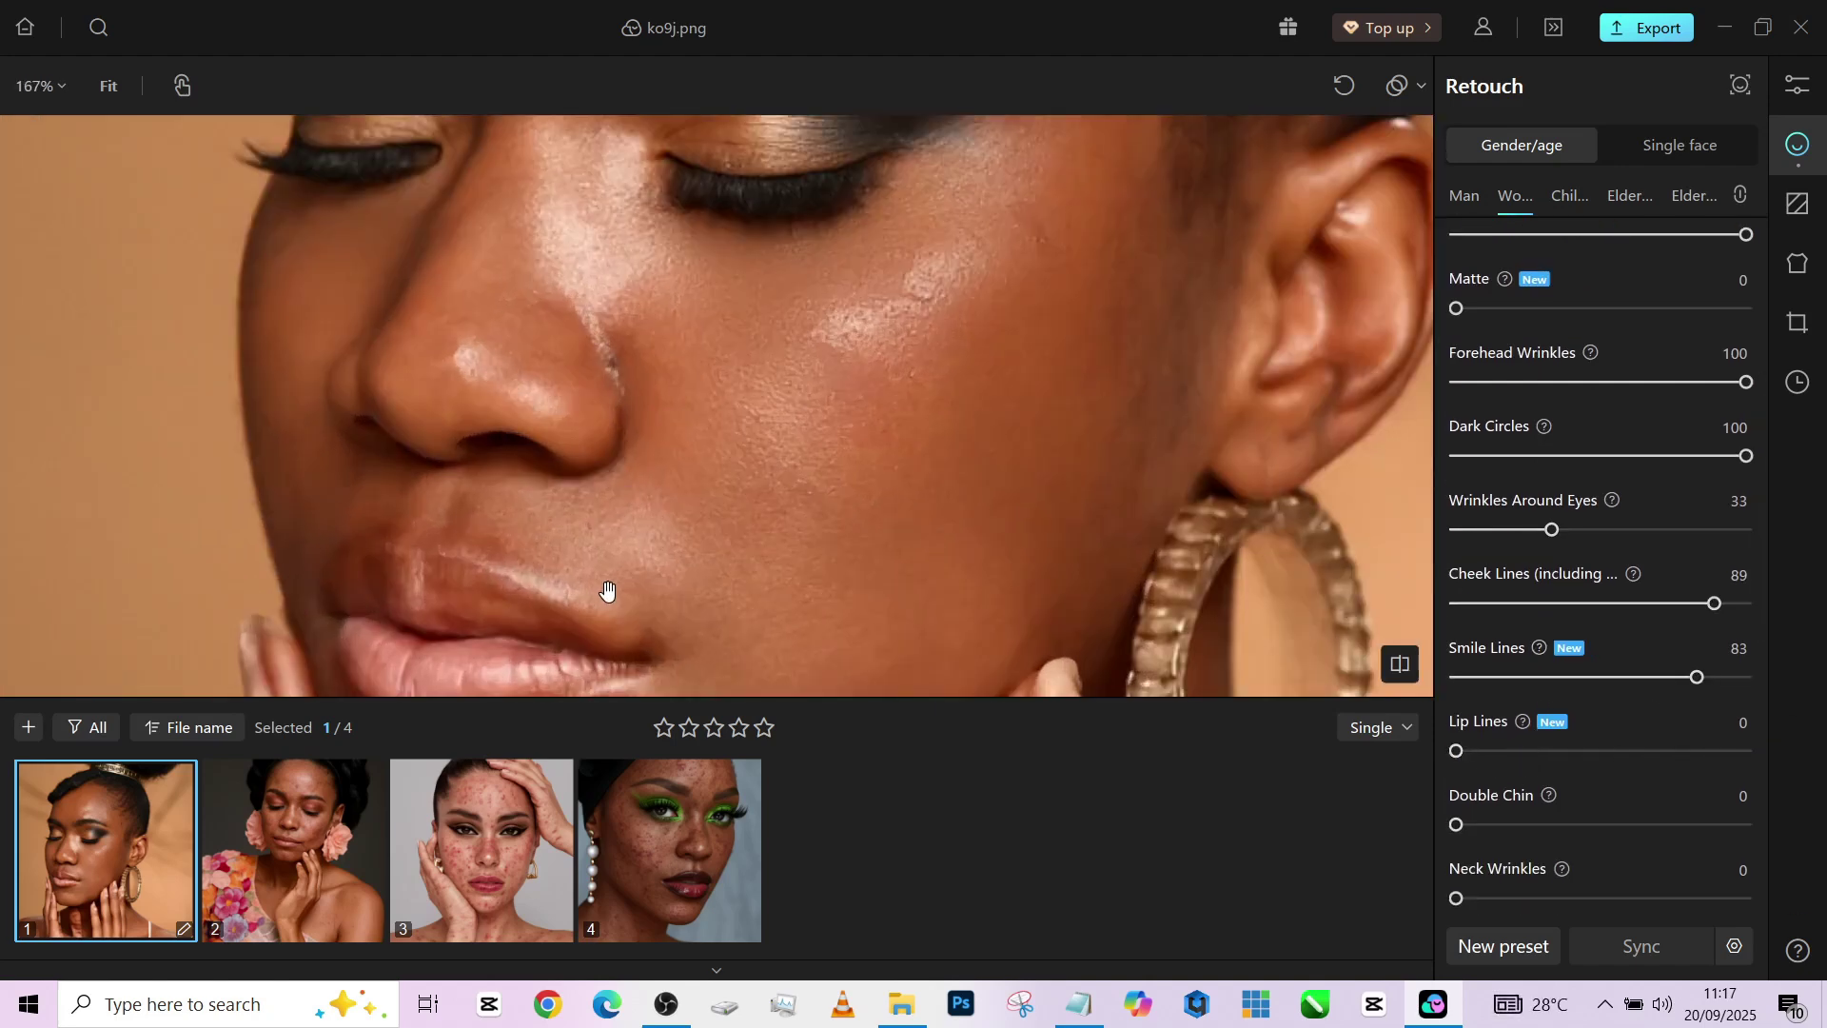
scroll(481, 526, "up", 1)
Set Lip Lines to 29, Neck Wrinkles to 38 and Accessory Breast to 100
left_click_drag(1459, 750, 1750, 750)
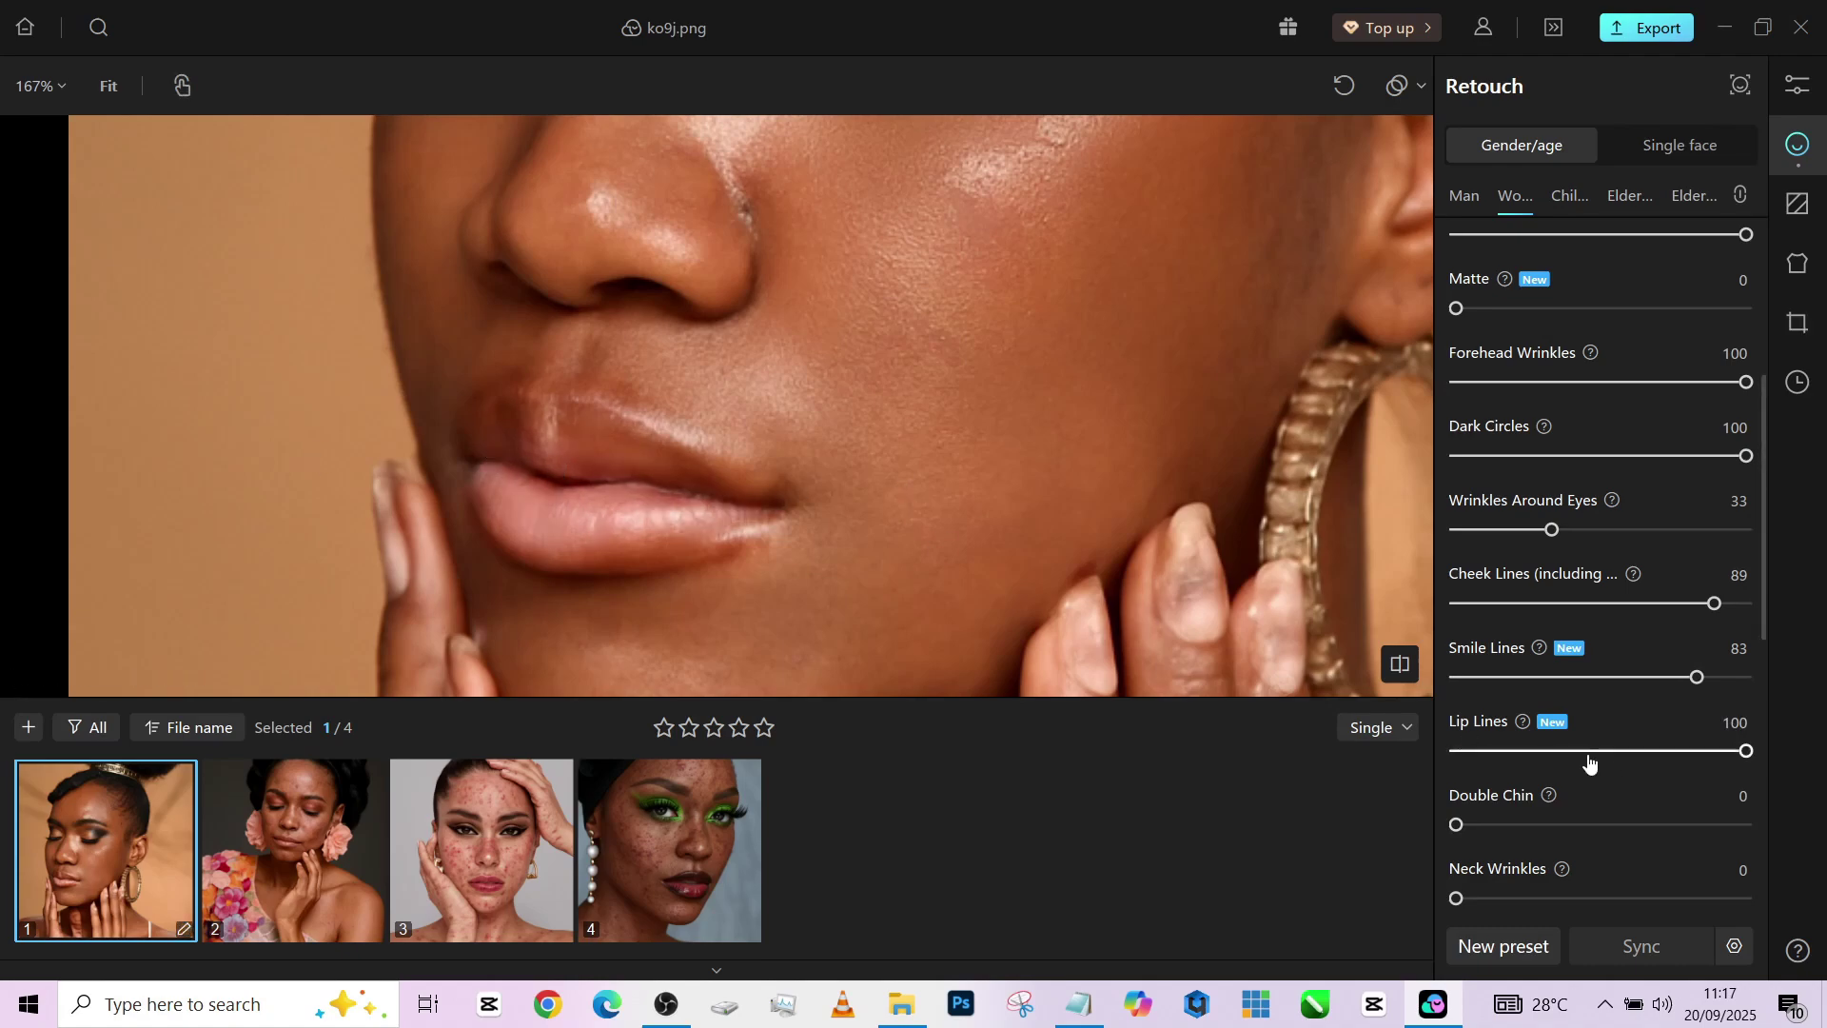
left_click_drag(1589, 752, 1540, 753)
scroll(858, 510, "down", 2)
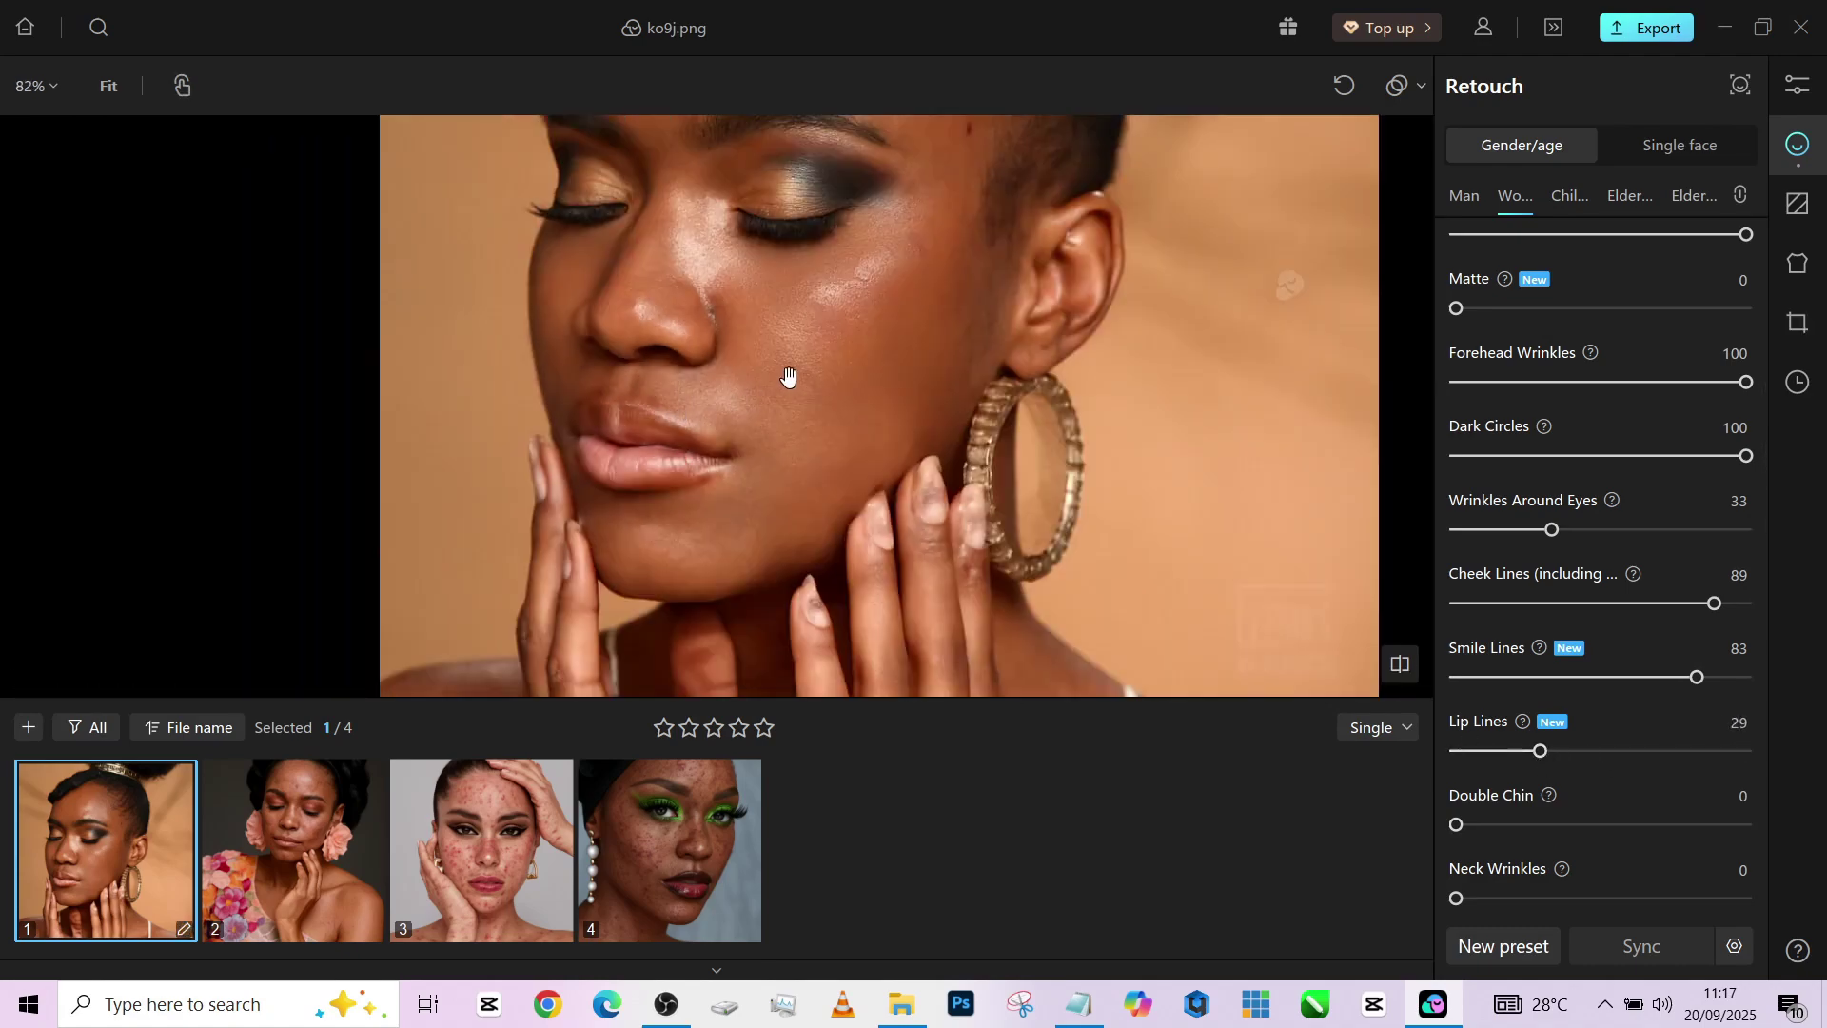
left_click_drag(787, 376, 754, 456)
scroll(755, 458, "down", 2)
scroll(1523, 834, "down", 1)
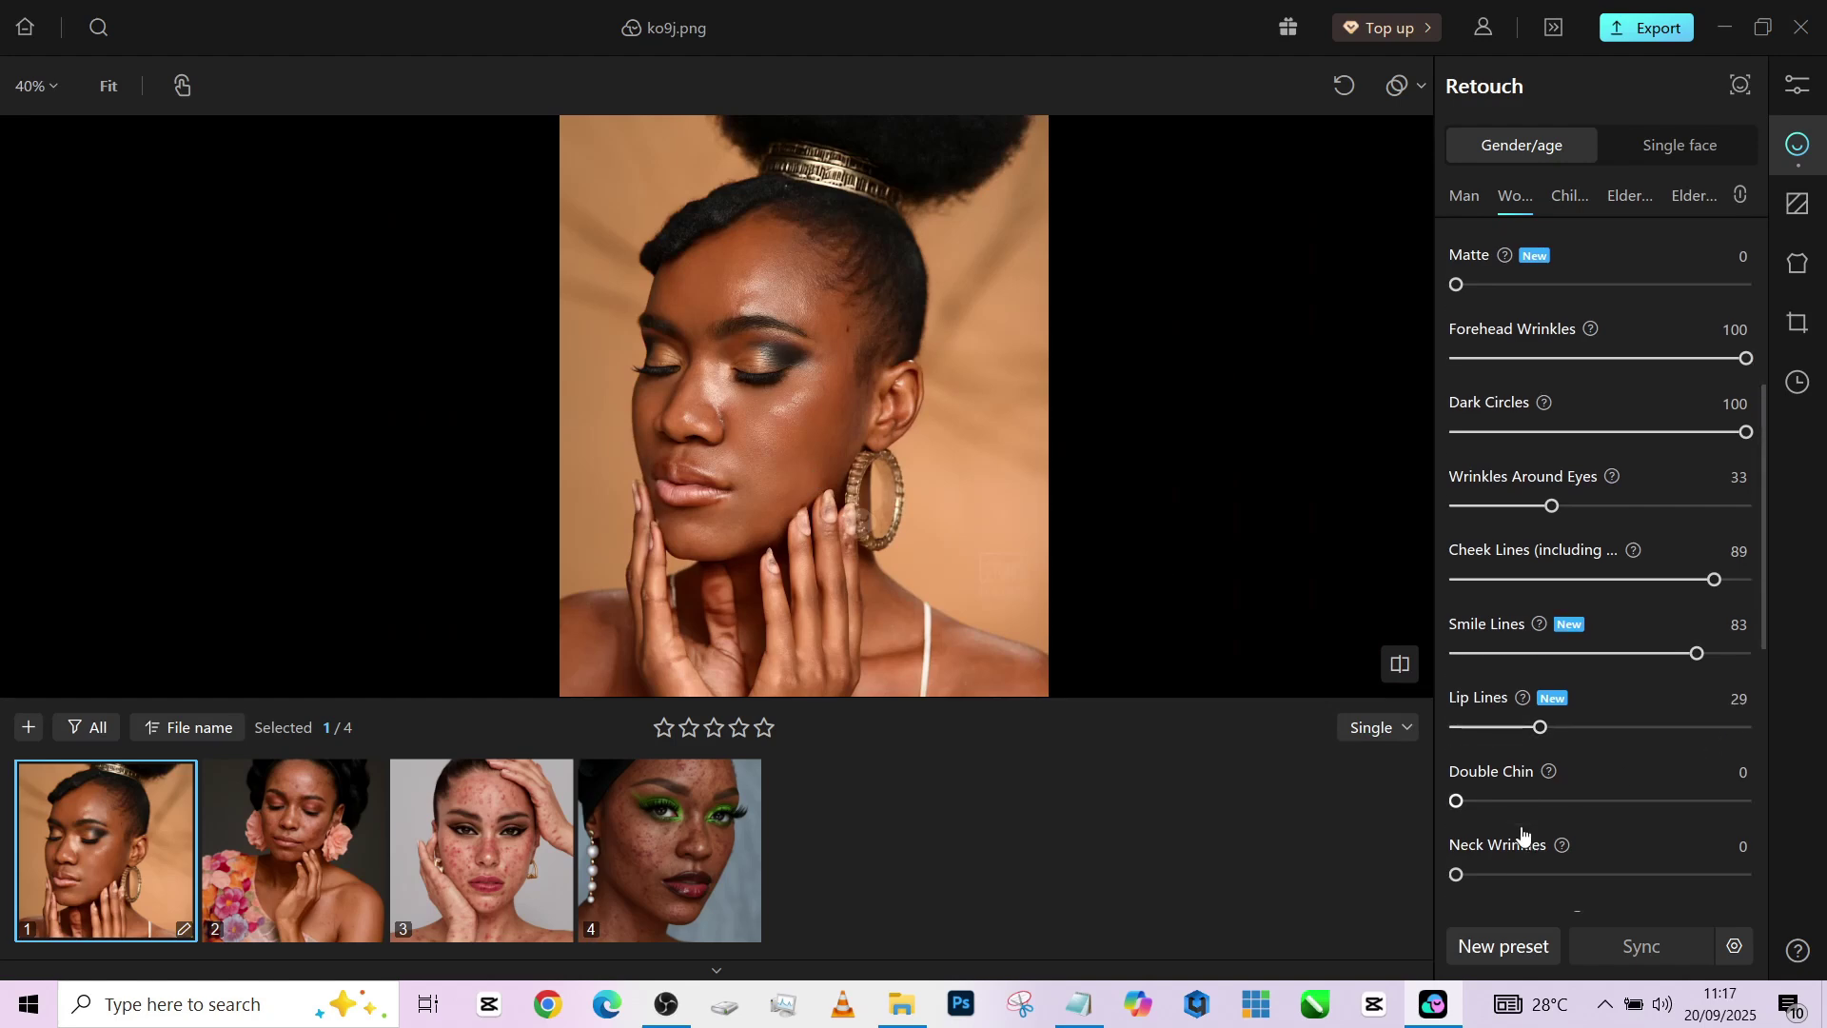
left_click_drag(1456, 875, 1569, 873)
scroll(1617, 695, "down", 3)
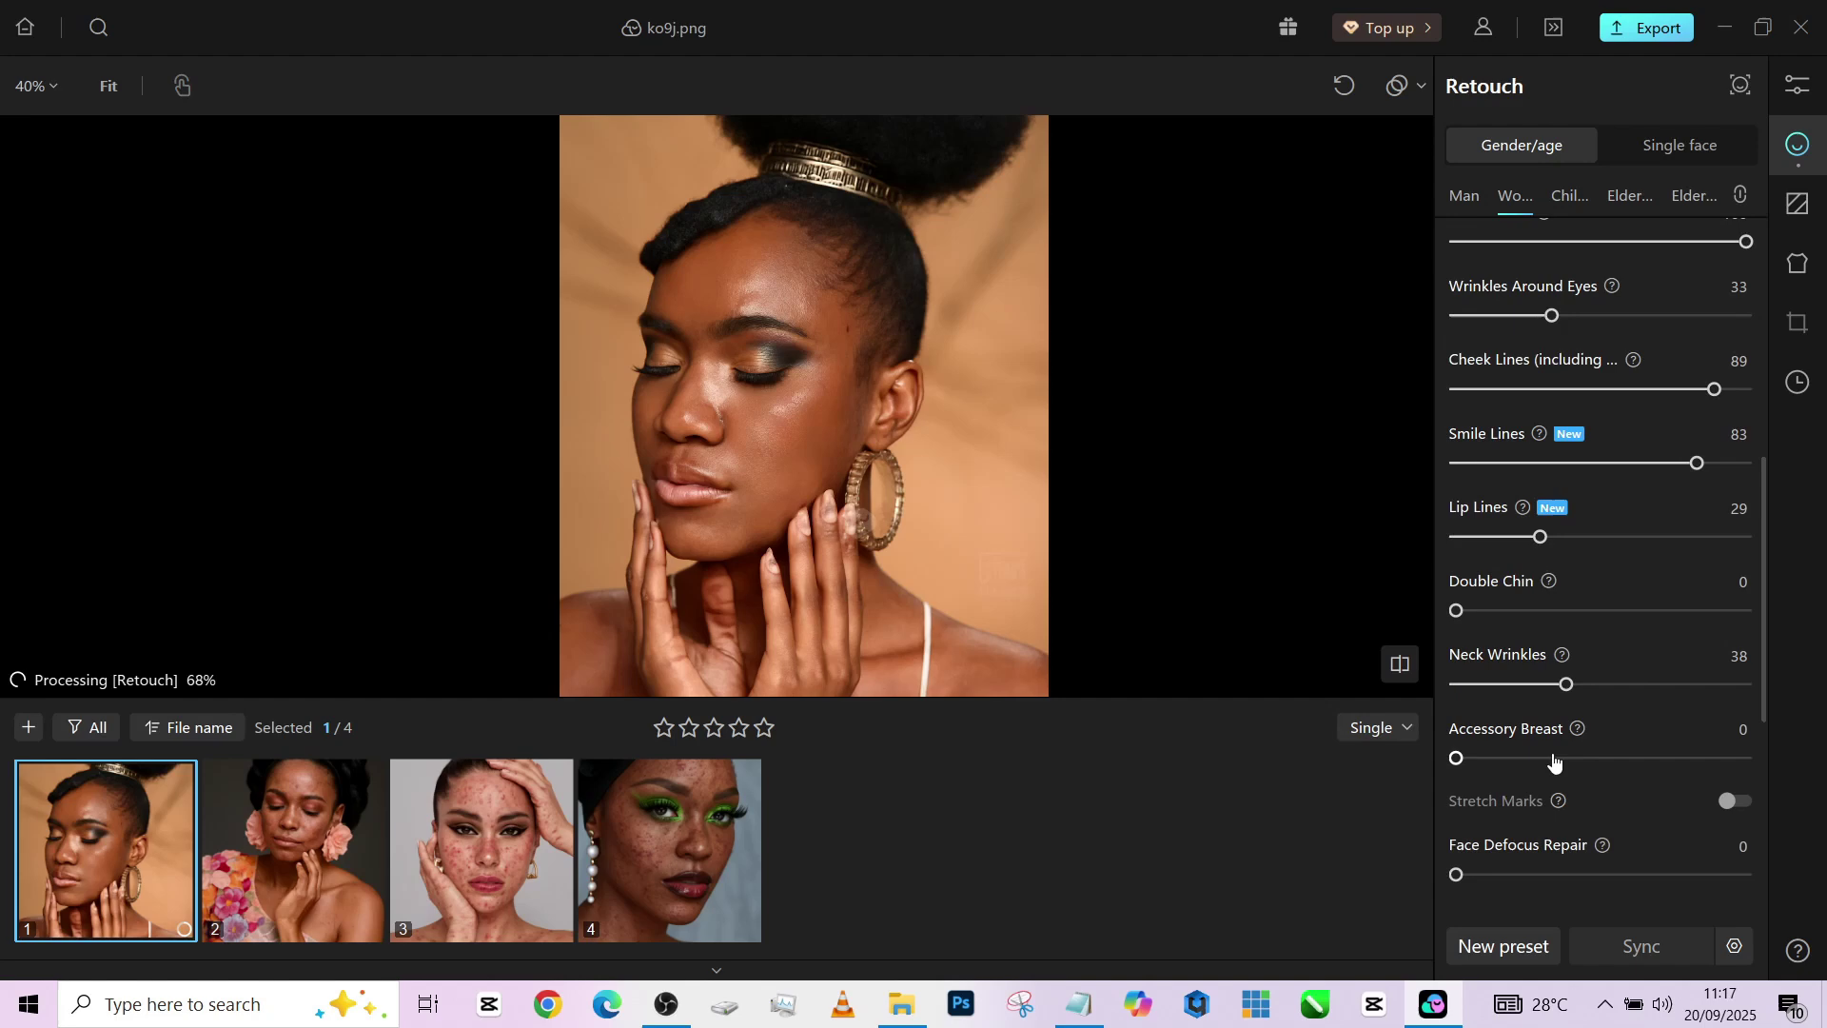
left_click_drag(1553, 769, 1746, 761)
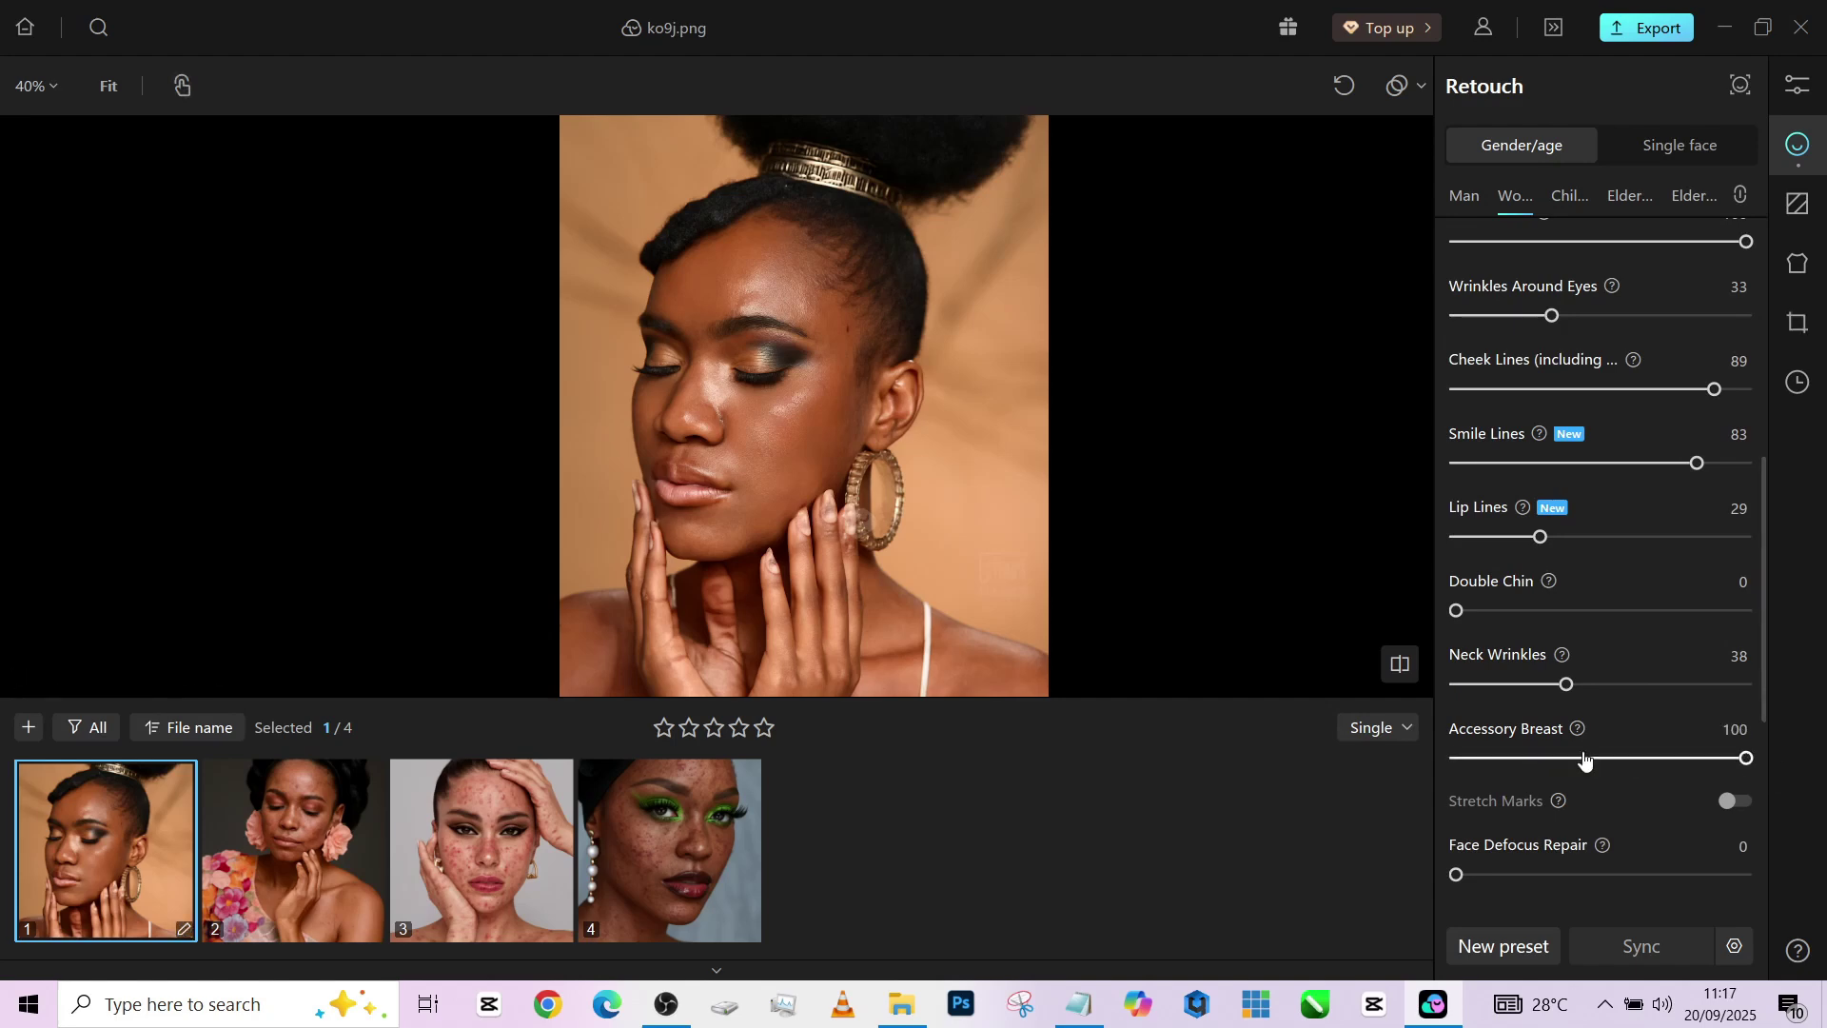
scroll(888, 331, "down", 1)
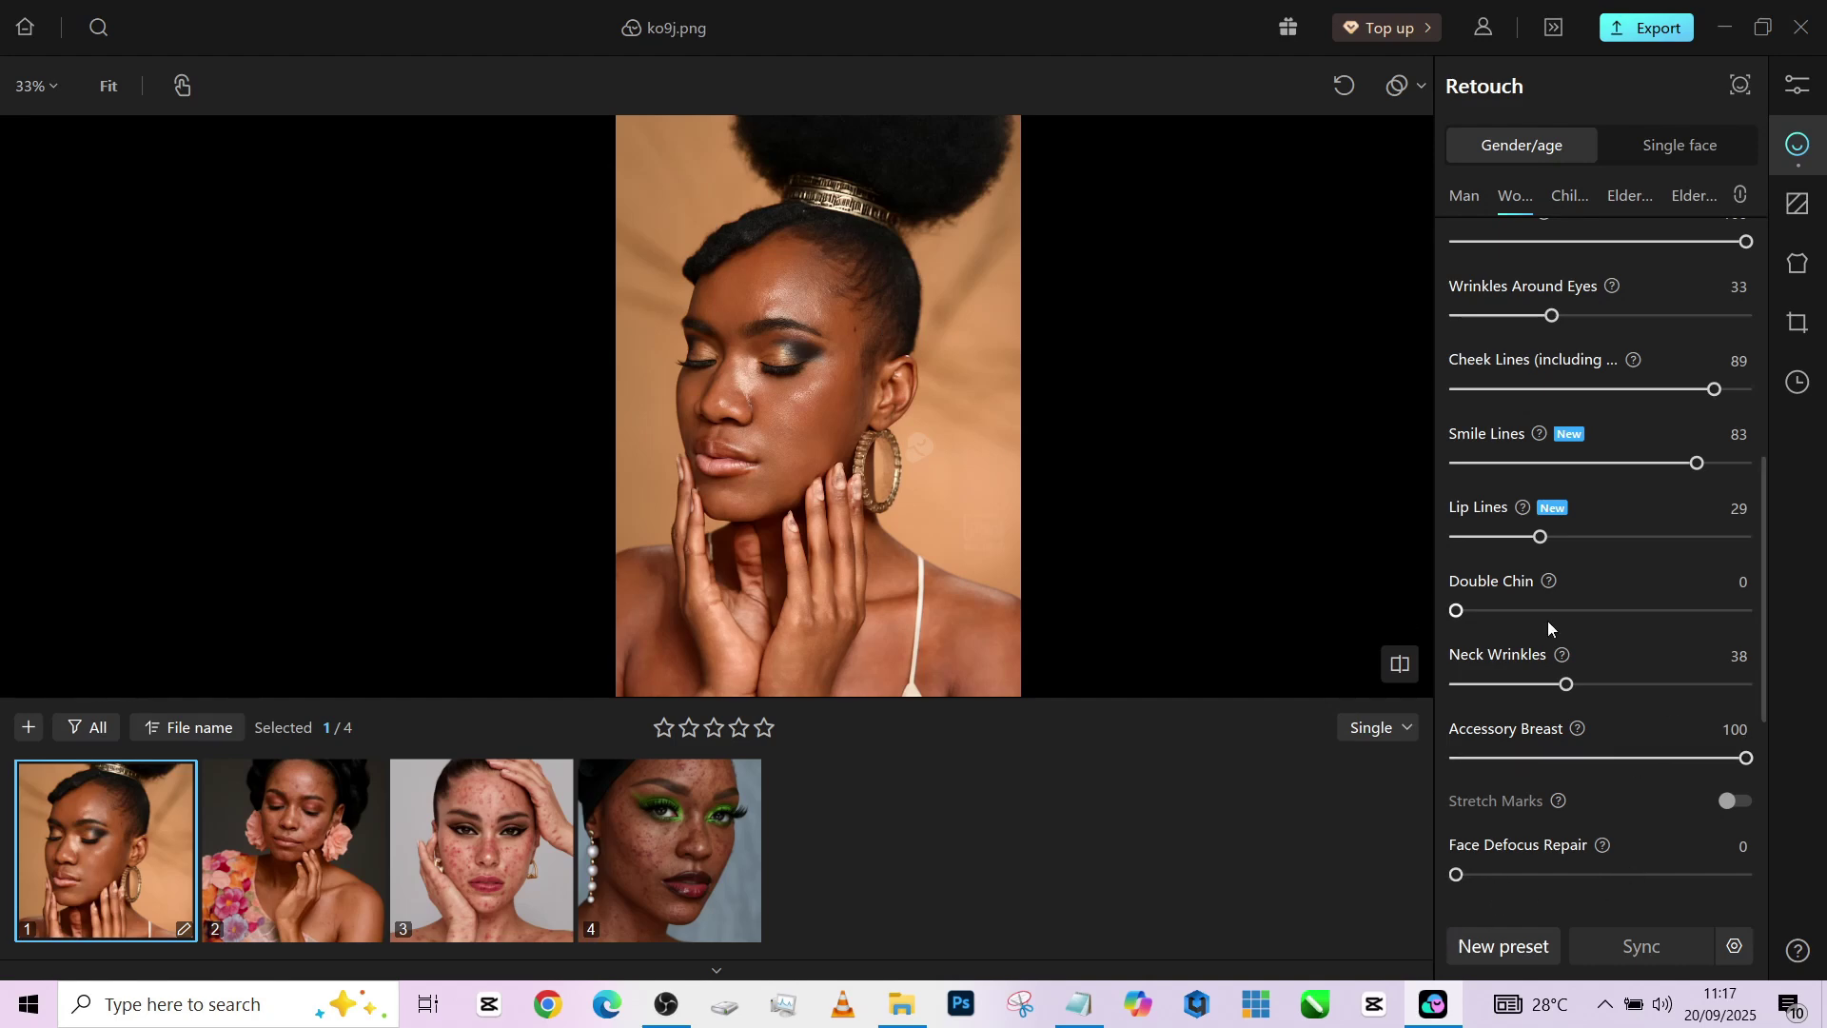
scroll(1547, 620, "down", 1)
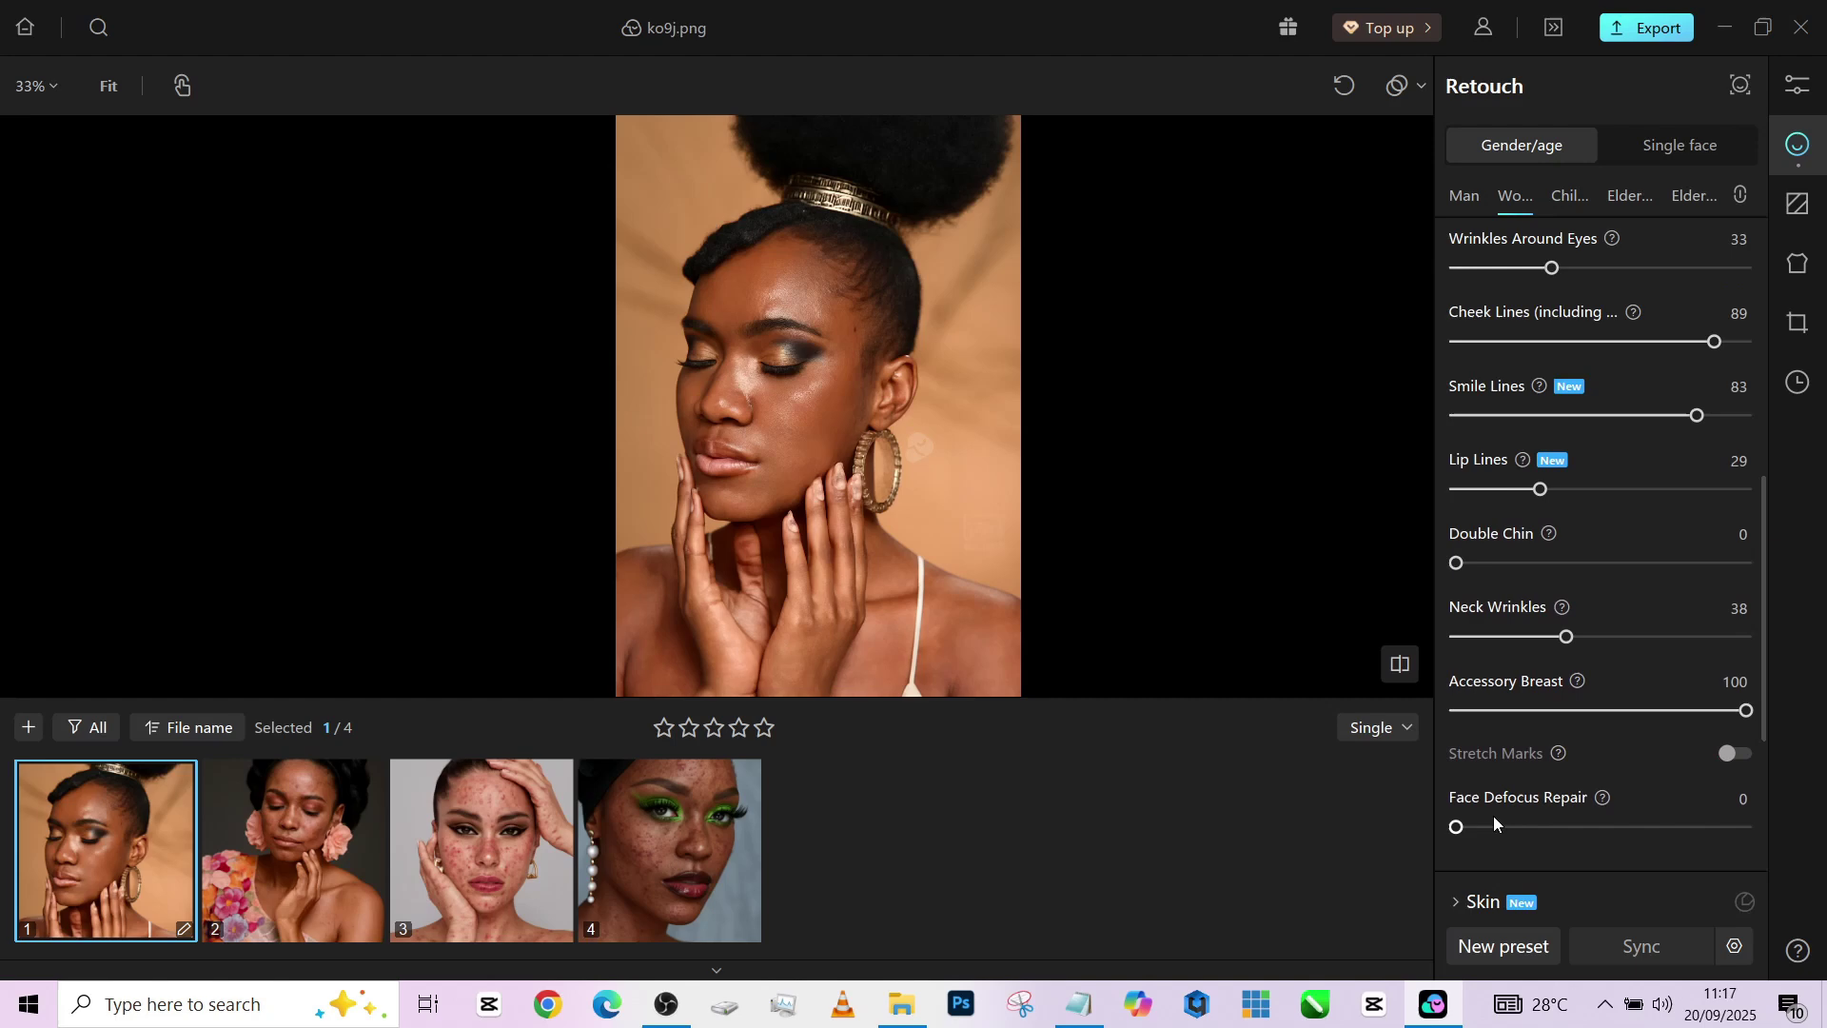
scroll(805, 314, "up", 3)
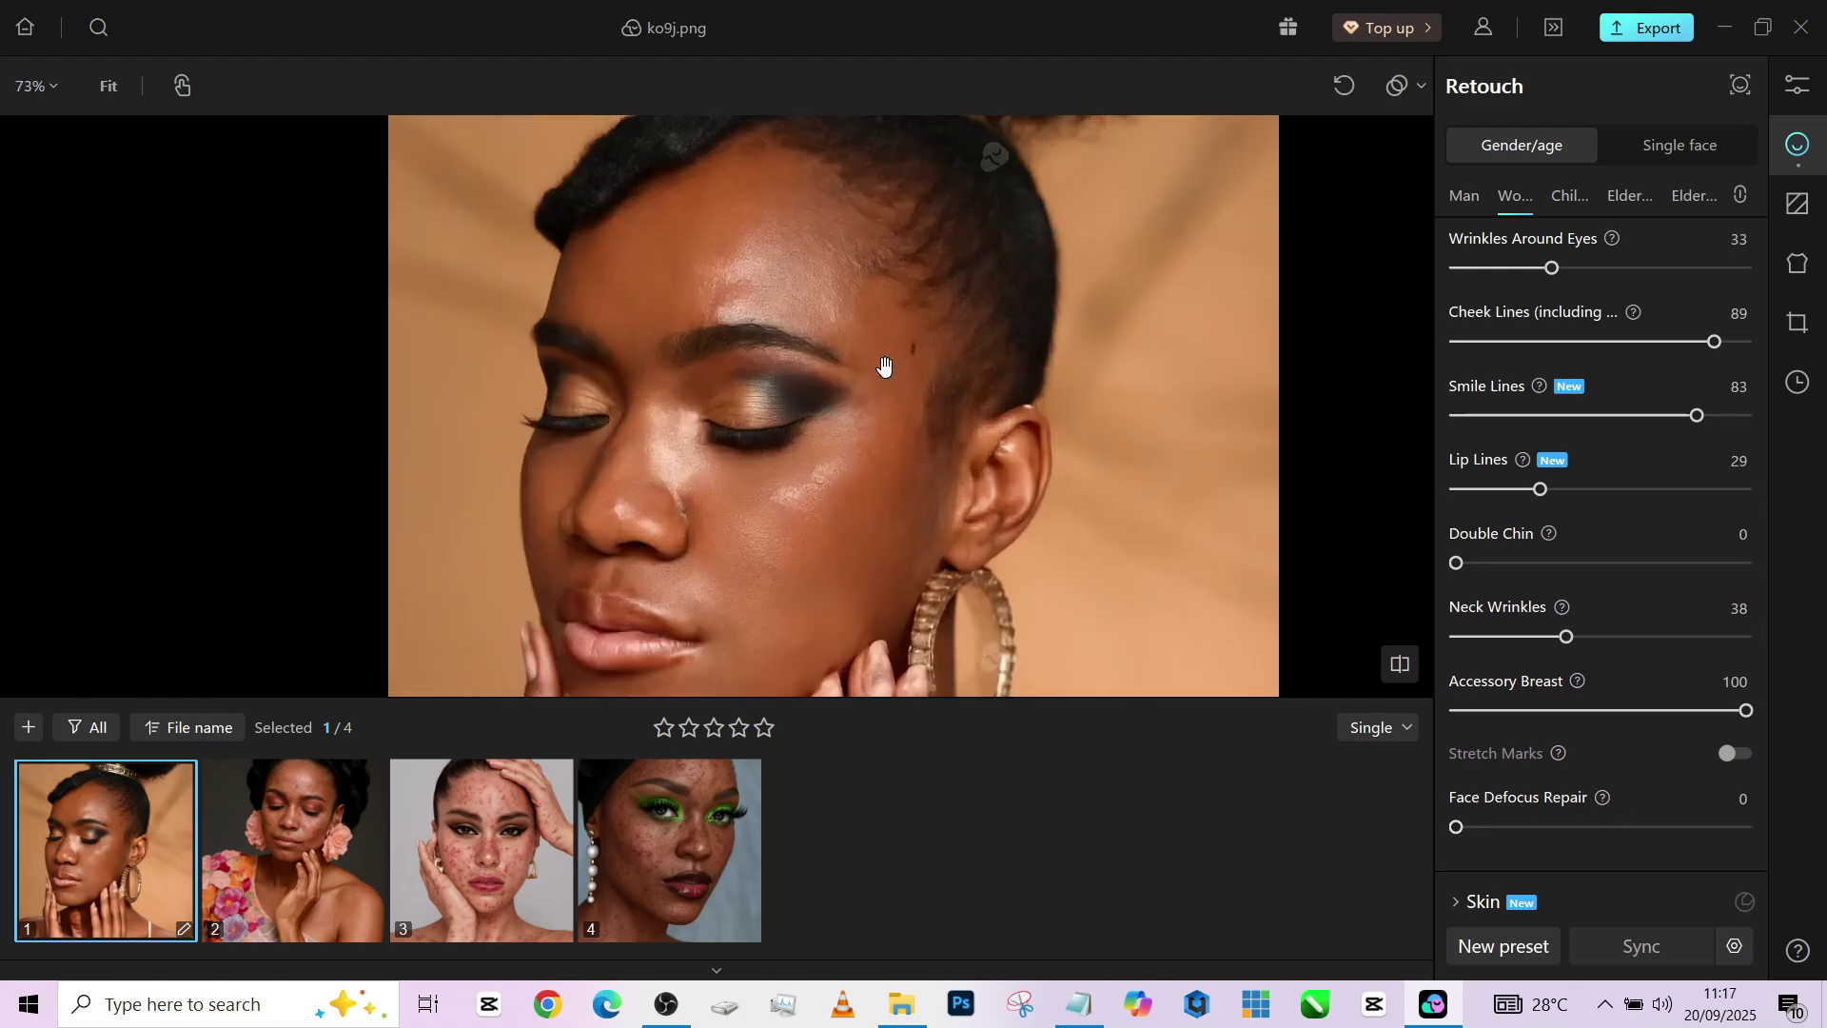
scroll(883, 366, "down", 2)
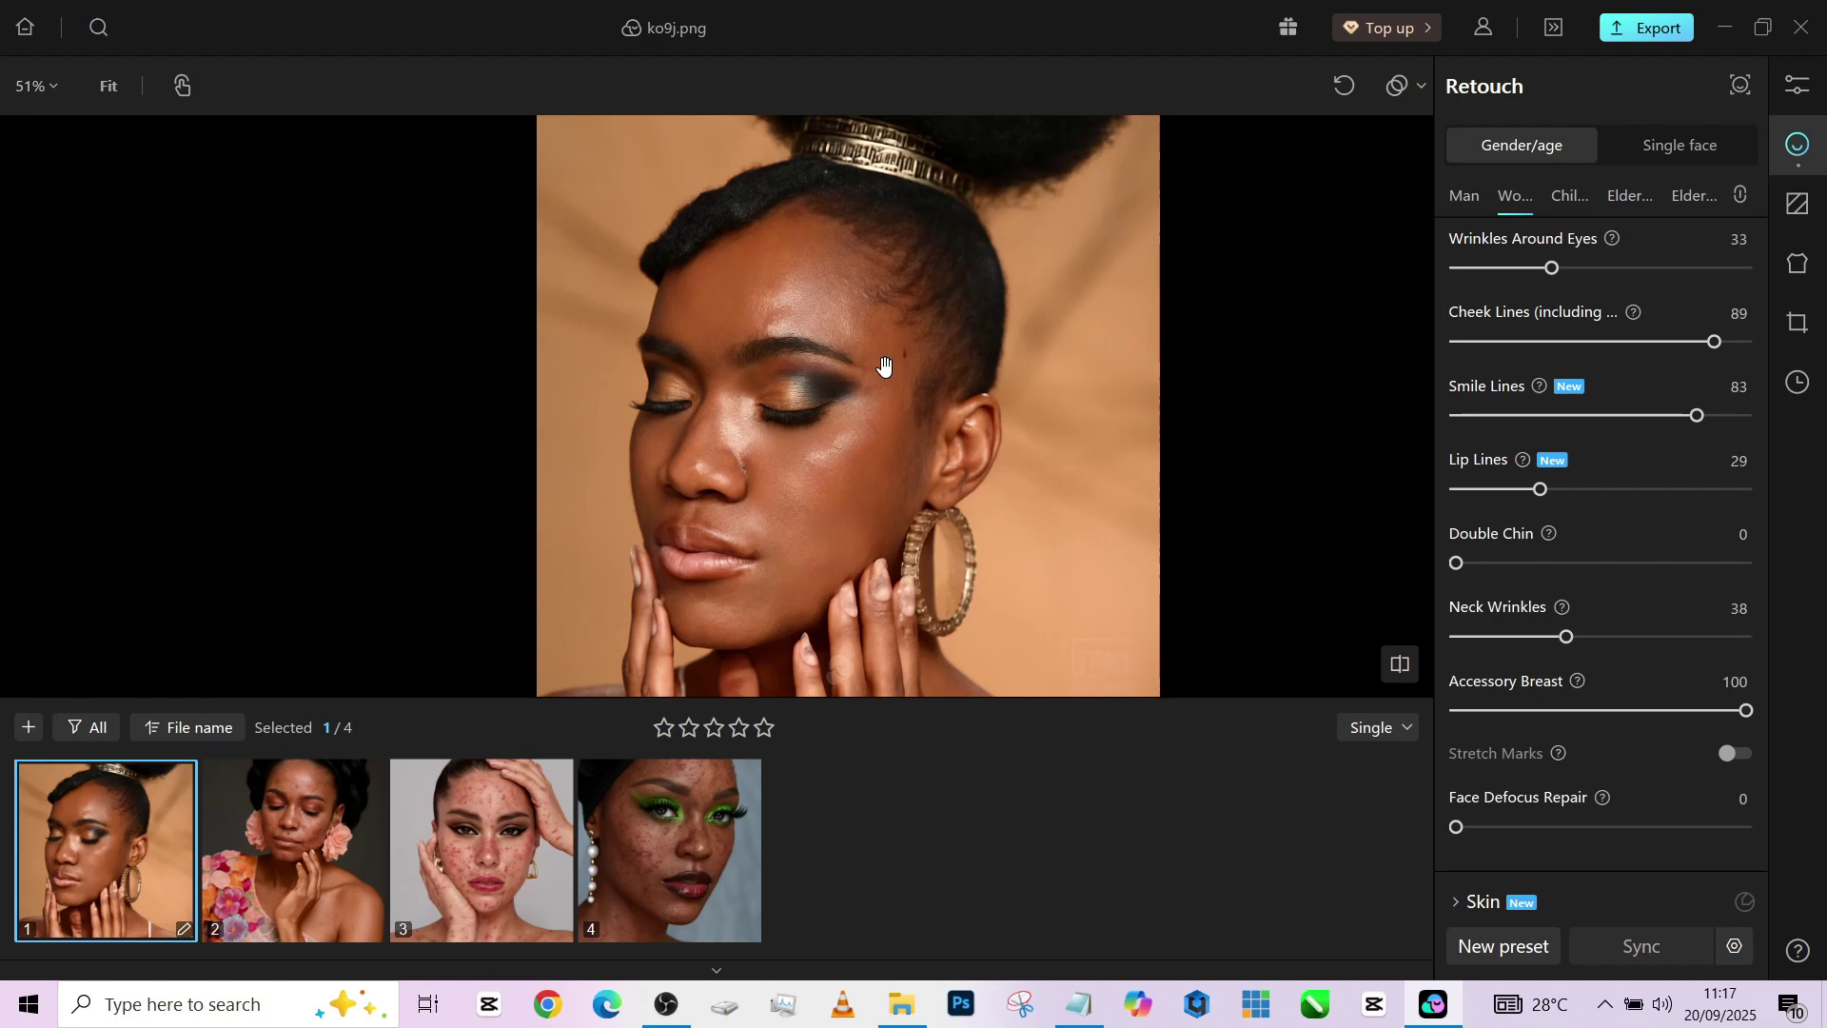
Set Face Defocus Repair to 51 to sharpen the face
left_click_drag(1457, 826, 1605, 828)
scroll(811, 389, "up", 3)
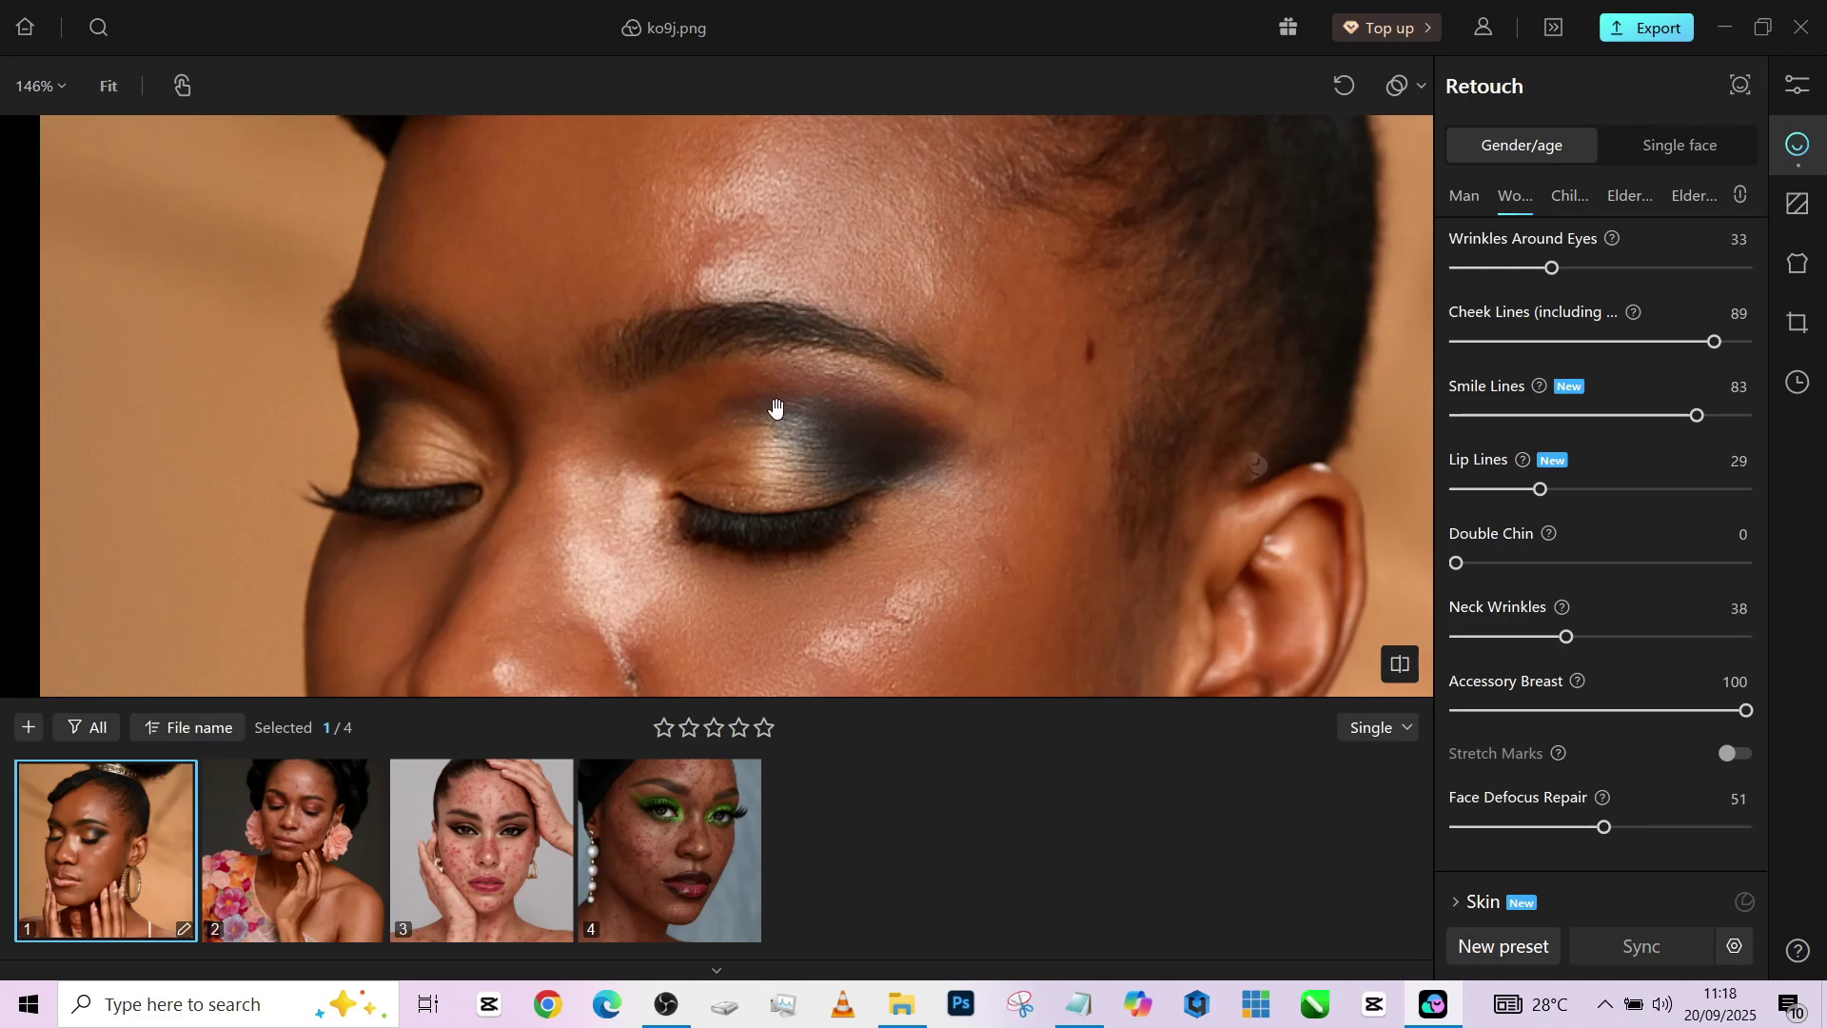
scroll(768, 393, "down", 3)
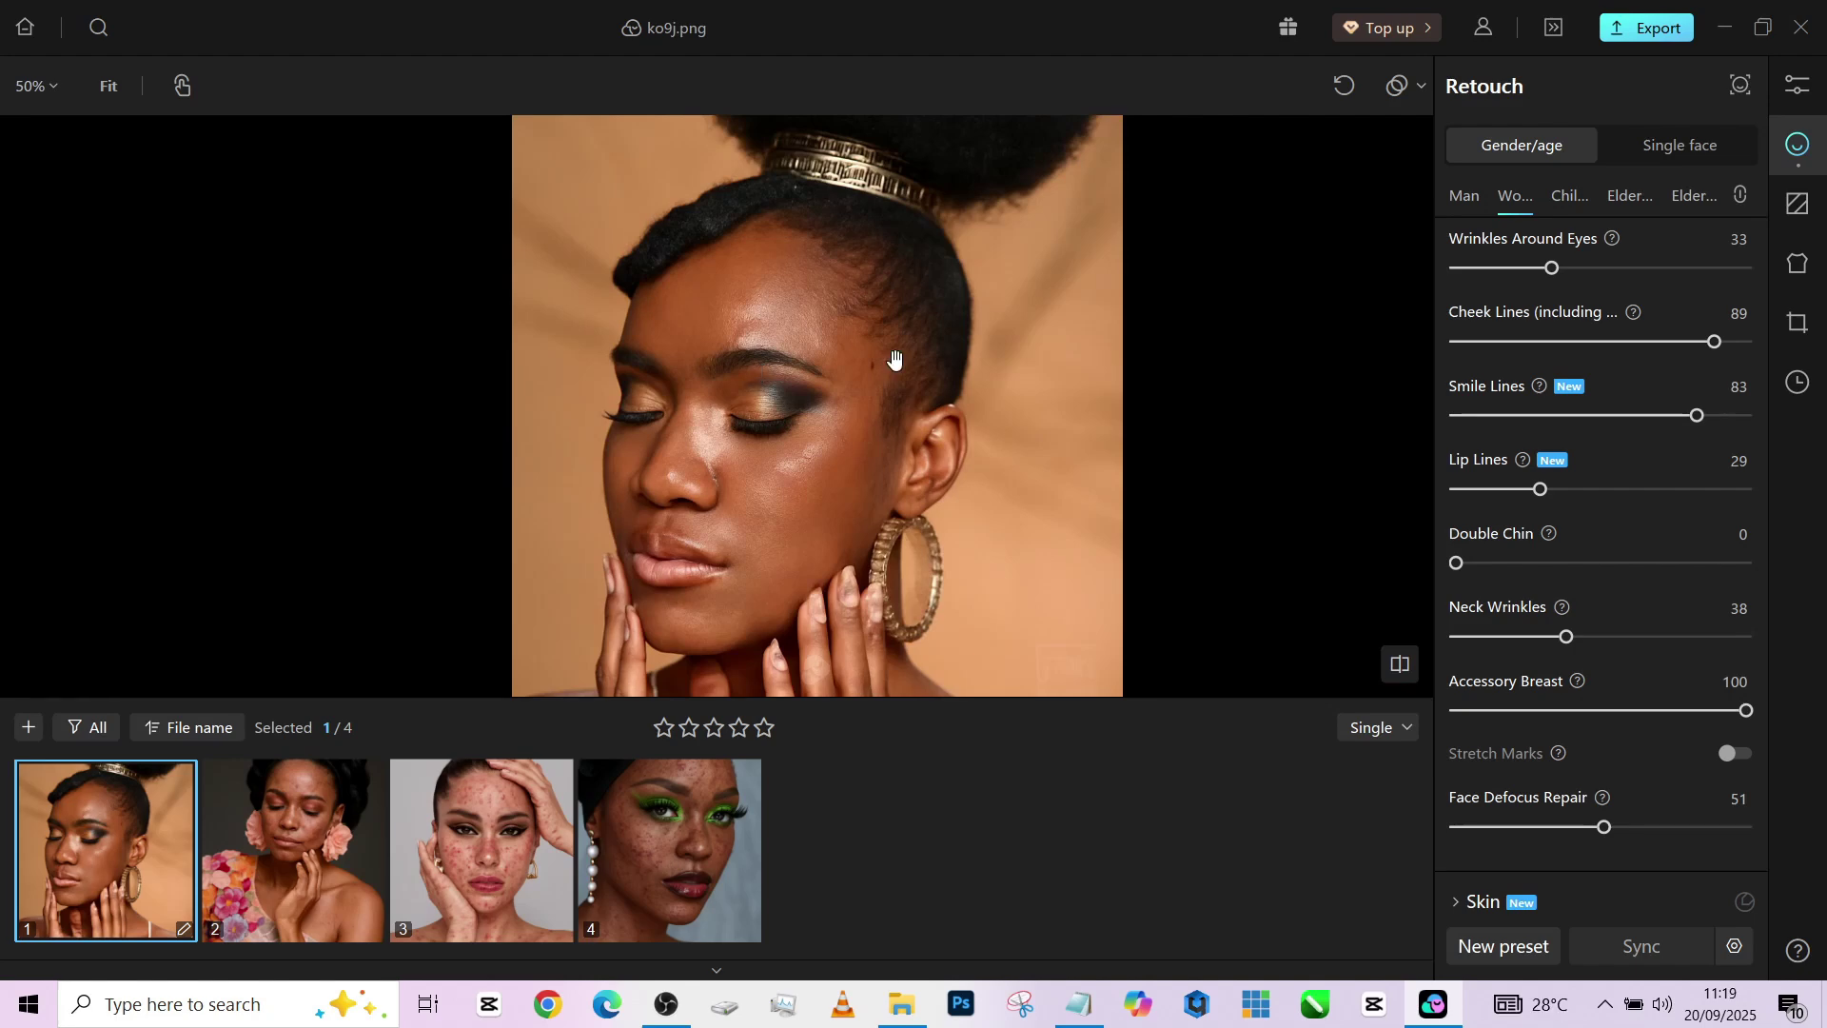
scroll(1568, 695, "down", 2)
scroll(1569, 695, "down", 1)
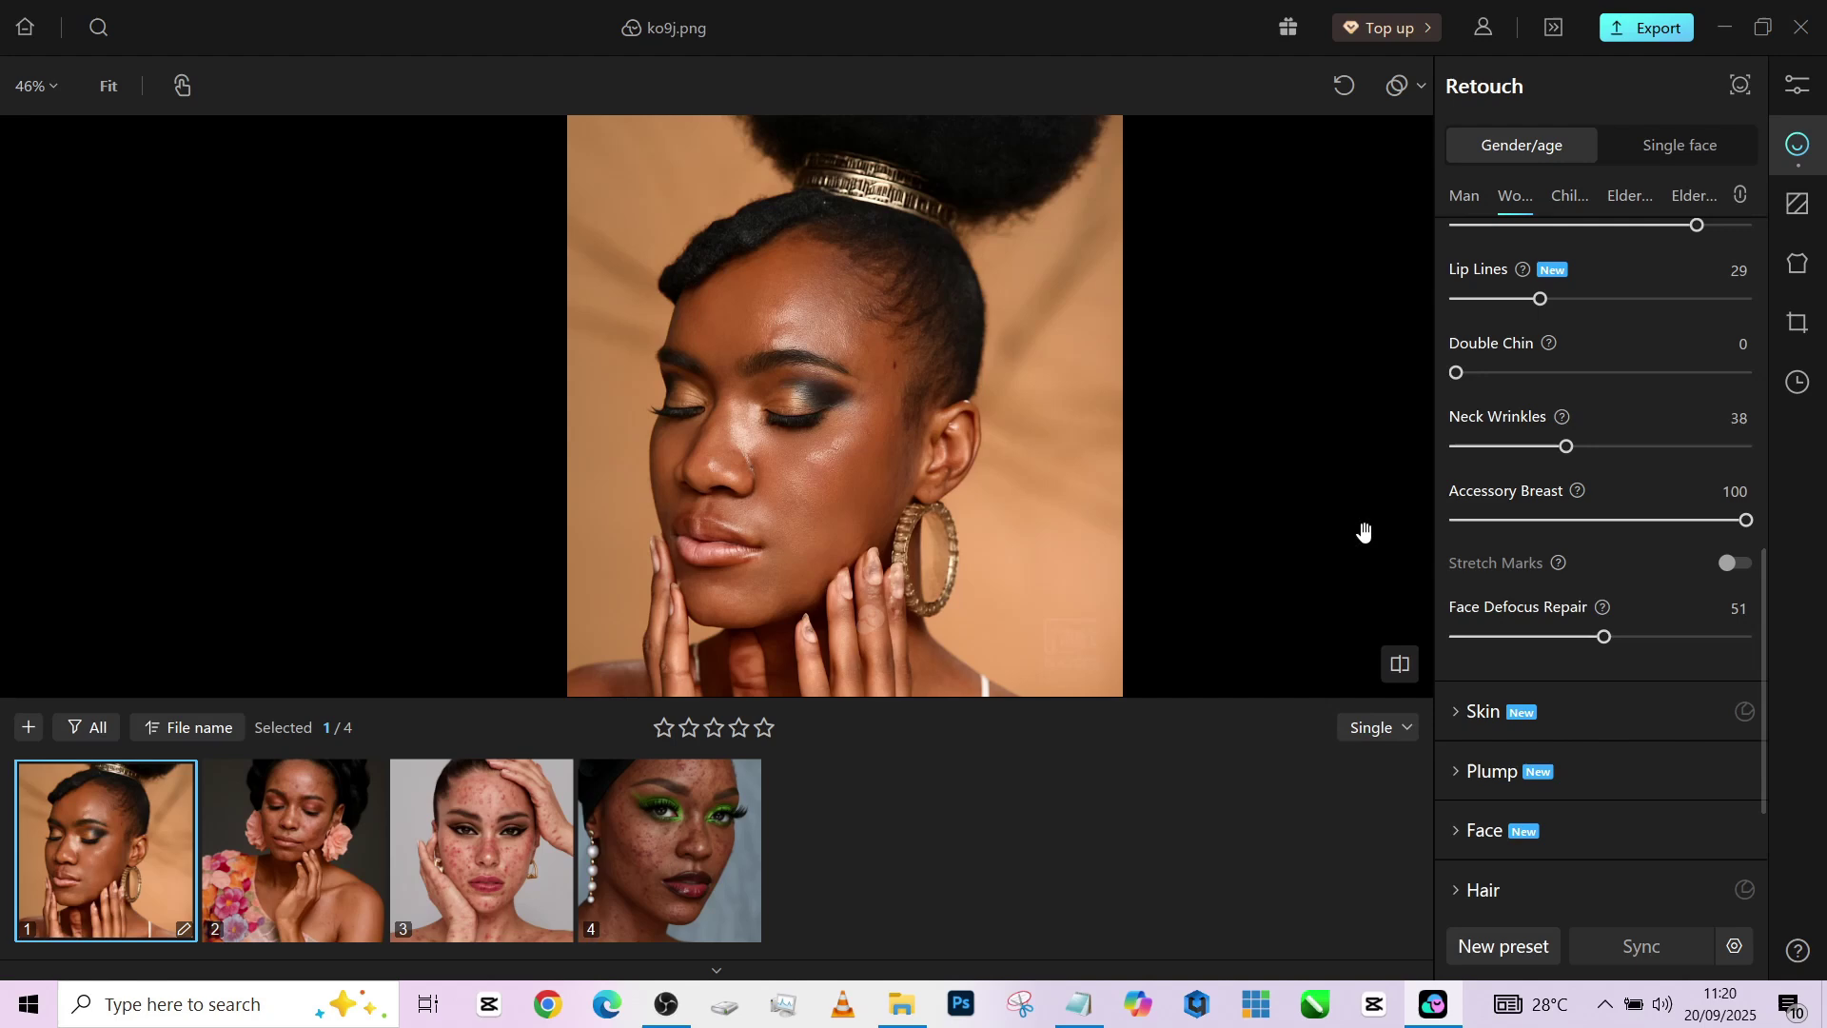
scroll(1487, 425, "up", 3)
scroll(1486, 425, "up", 4)
scroll(1486, 427, "up", 4)
scroll(1489, 414, "up", 1)
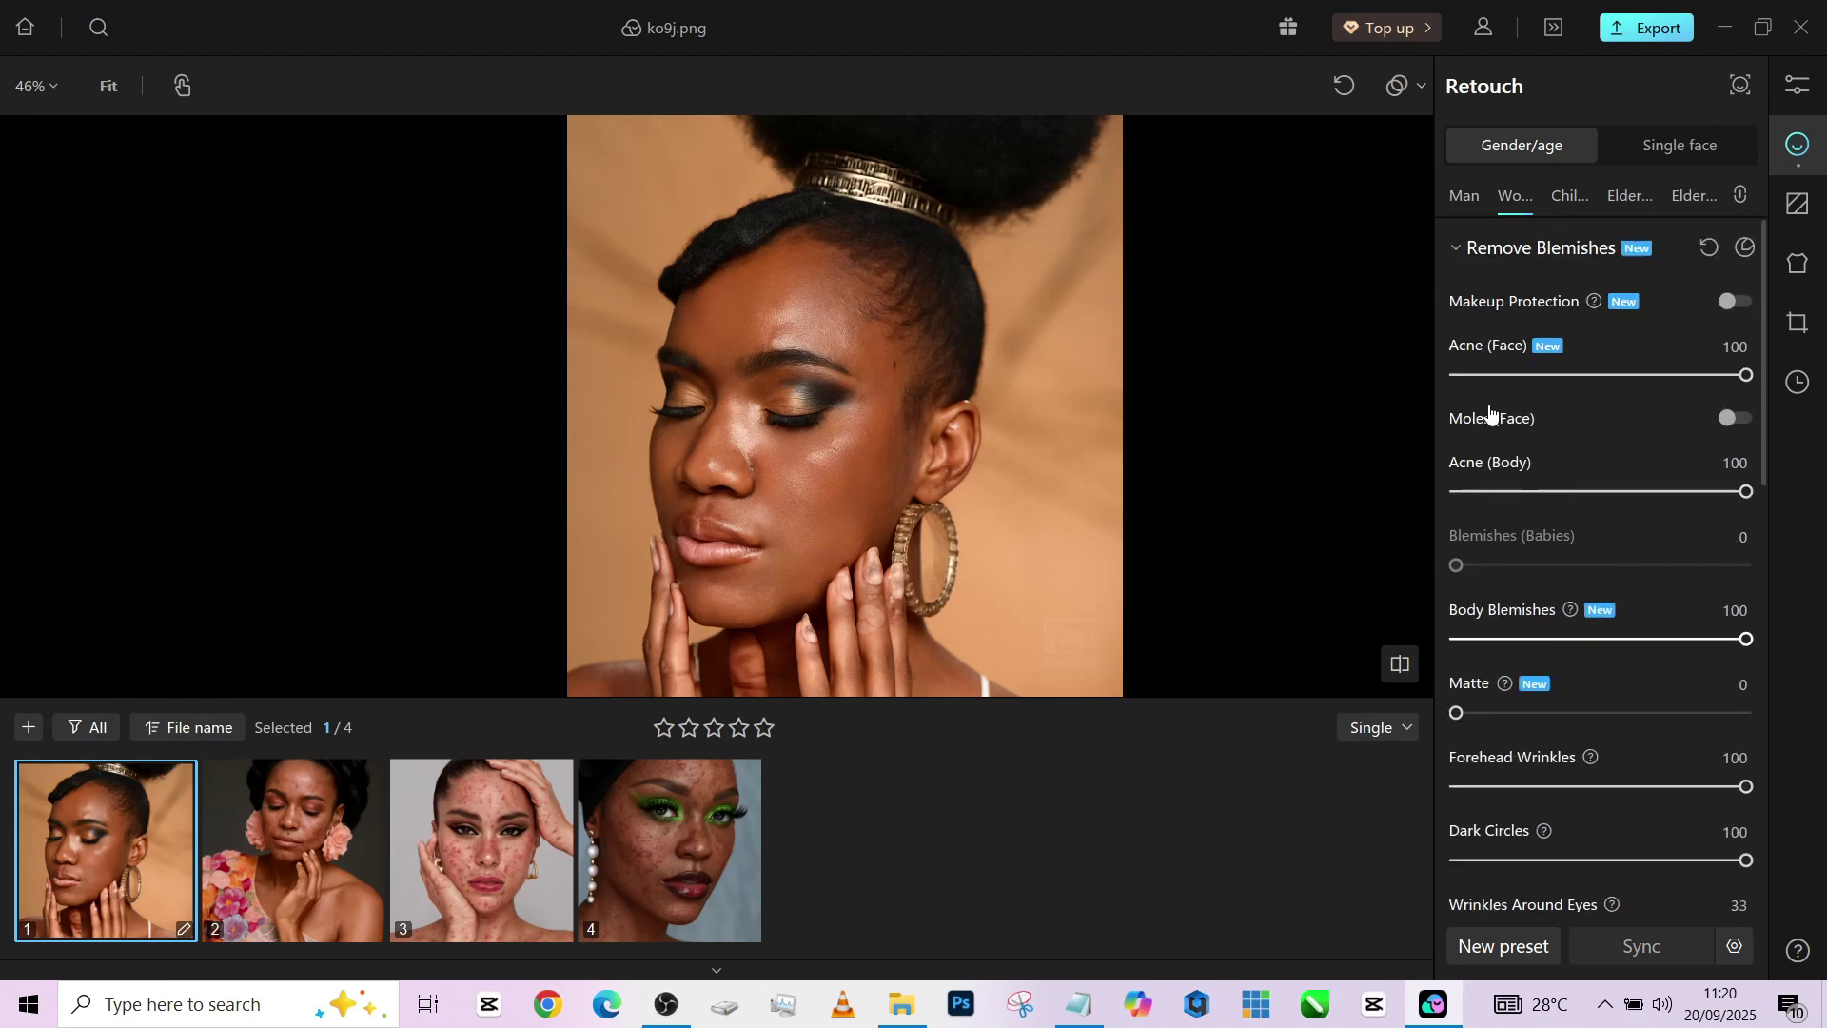
Collapse Remove Blemishes and expand the Skin section
left_click(1459, 251)
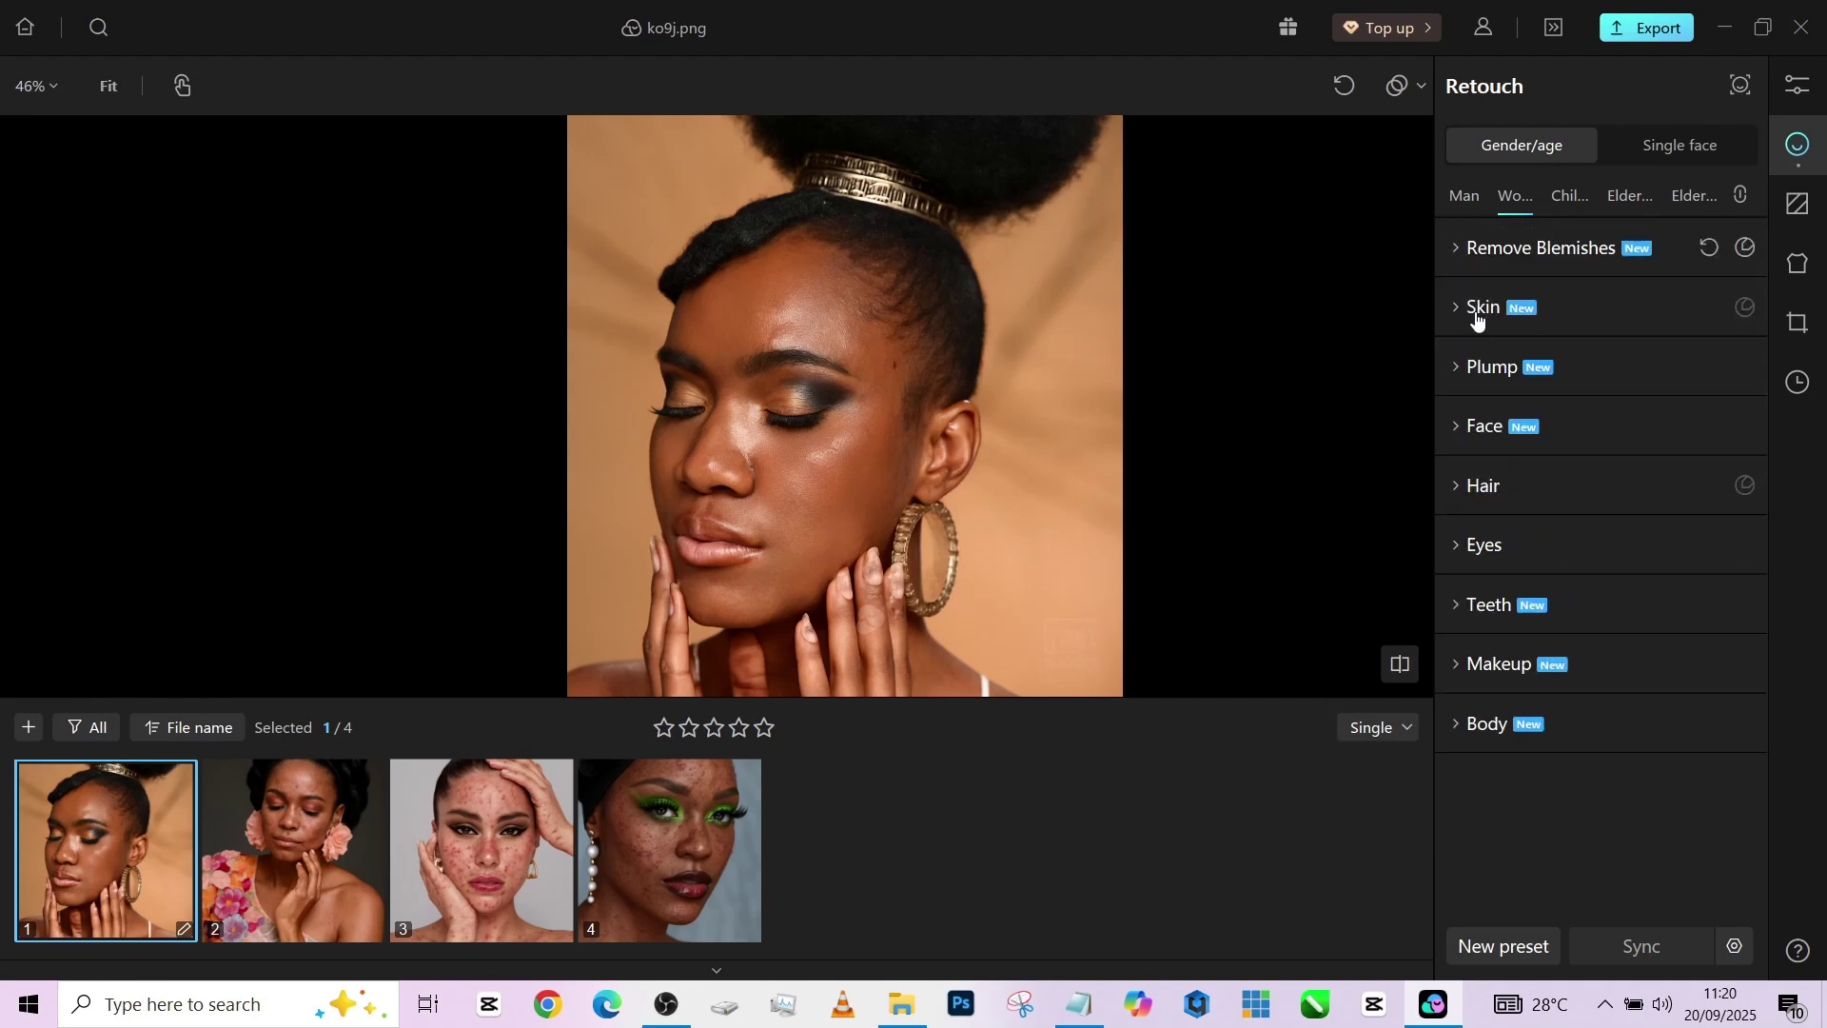
left_click(1462, 310)
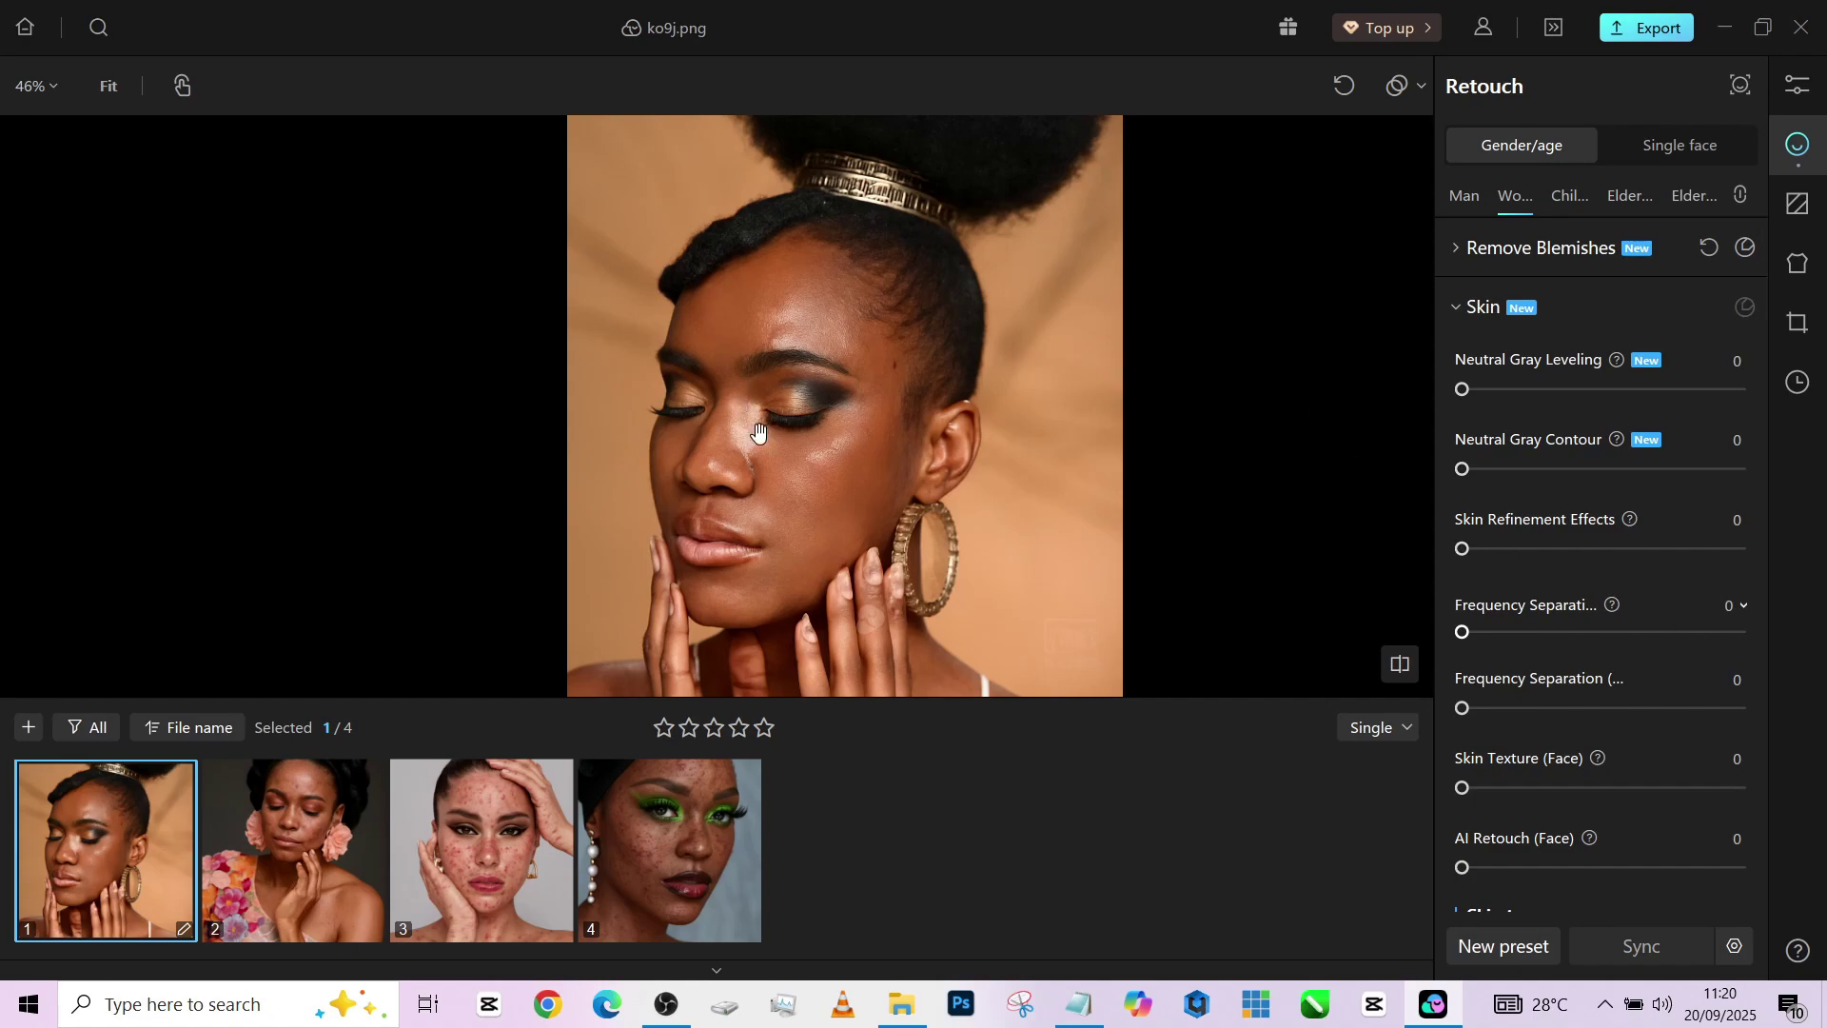
scroll(771, 479, "up", 2)
scroll(803, 478, "up", 1)
scroll(733, 367, "up", 2)
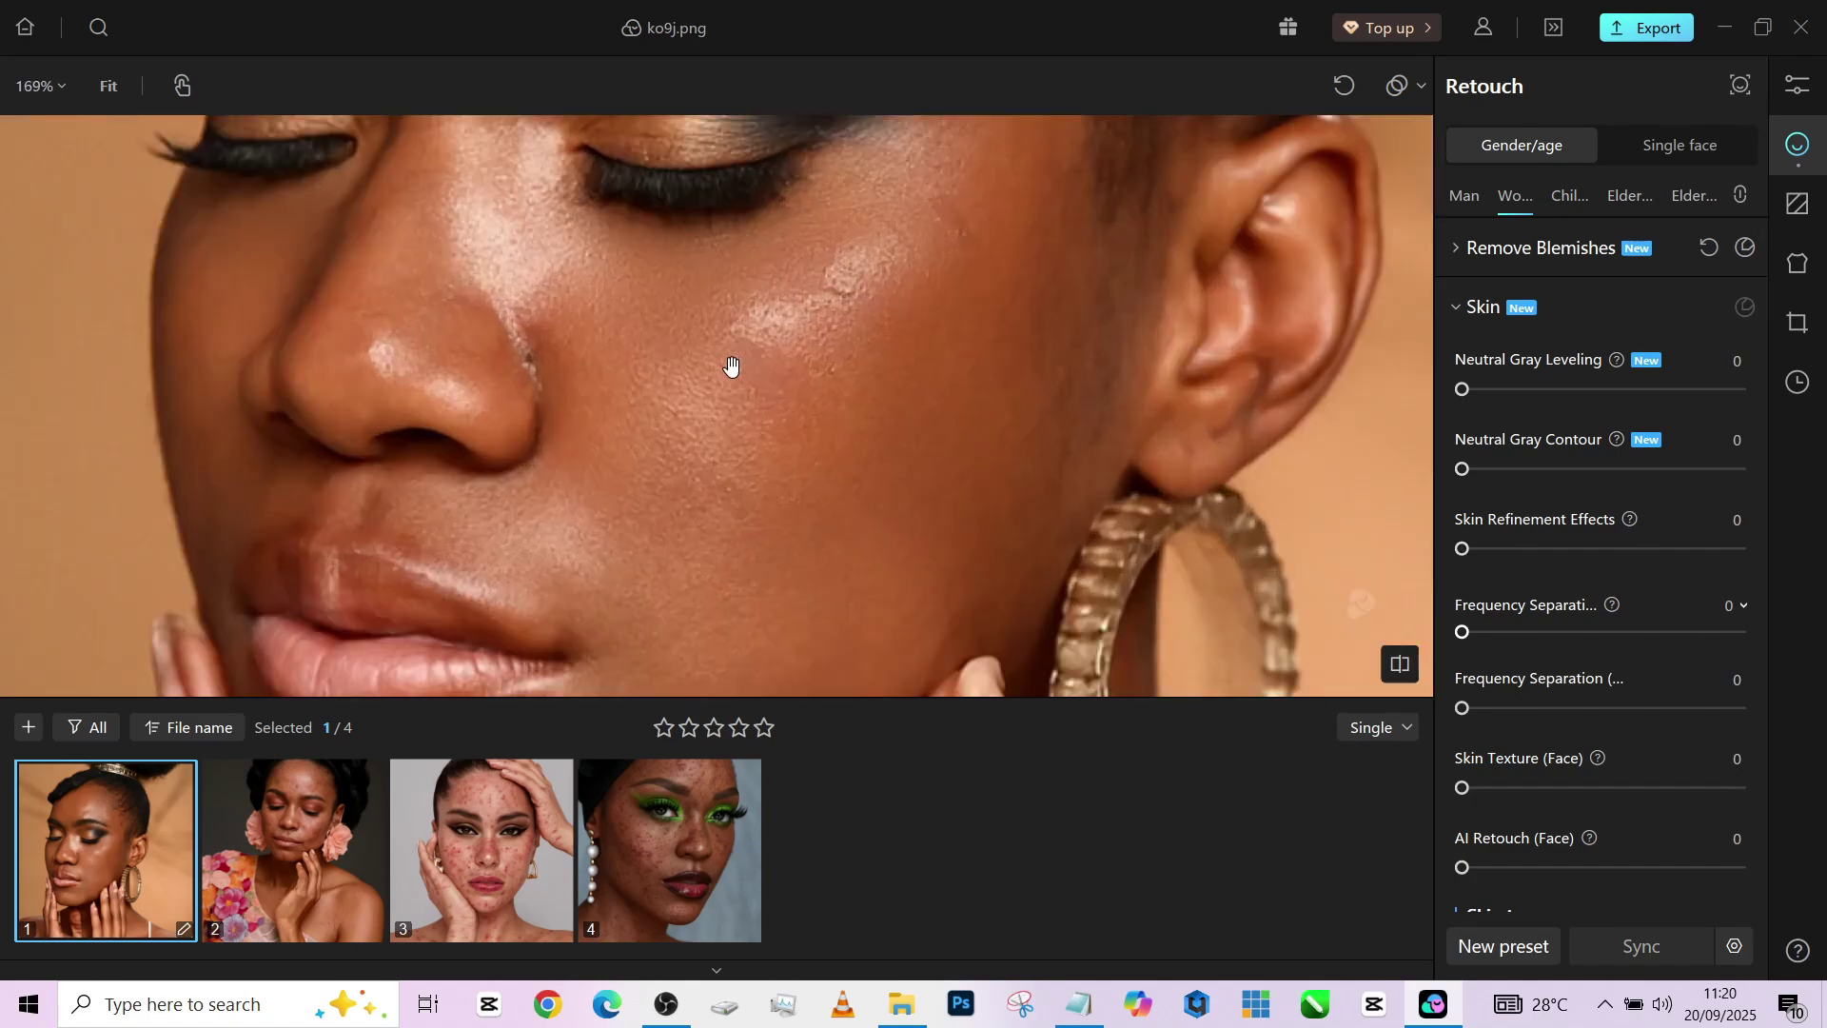
scroll(735, 367, "down", 2)
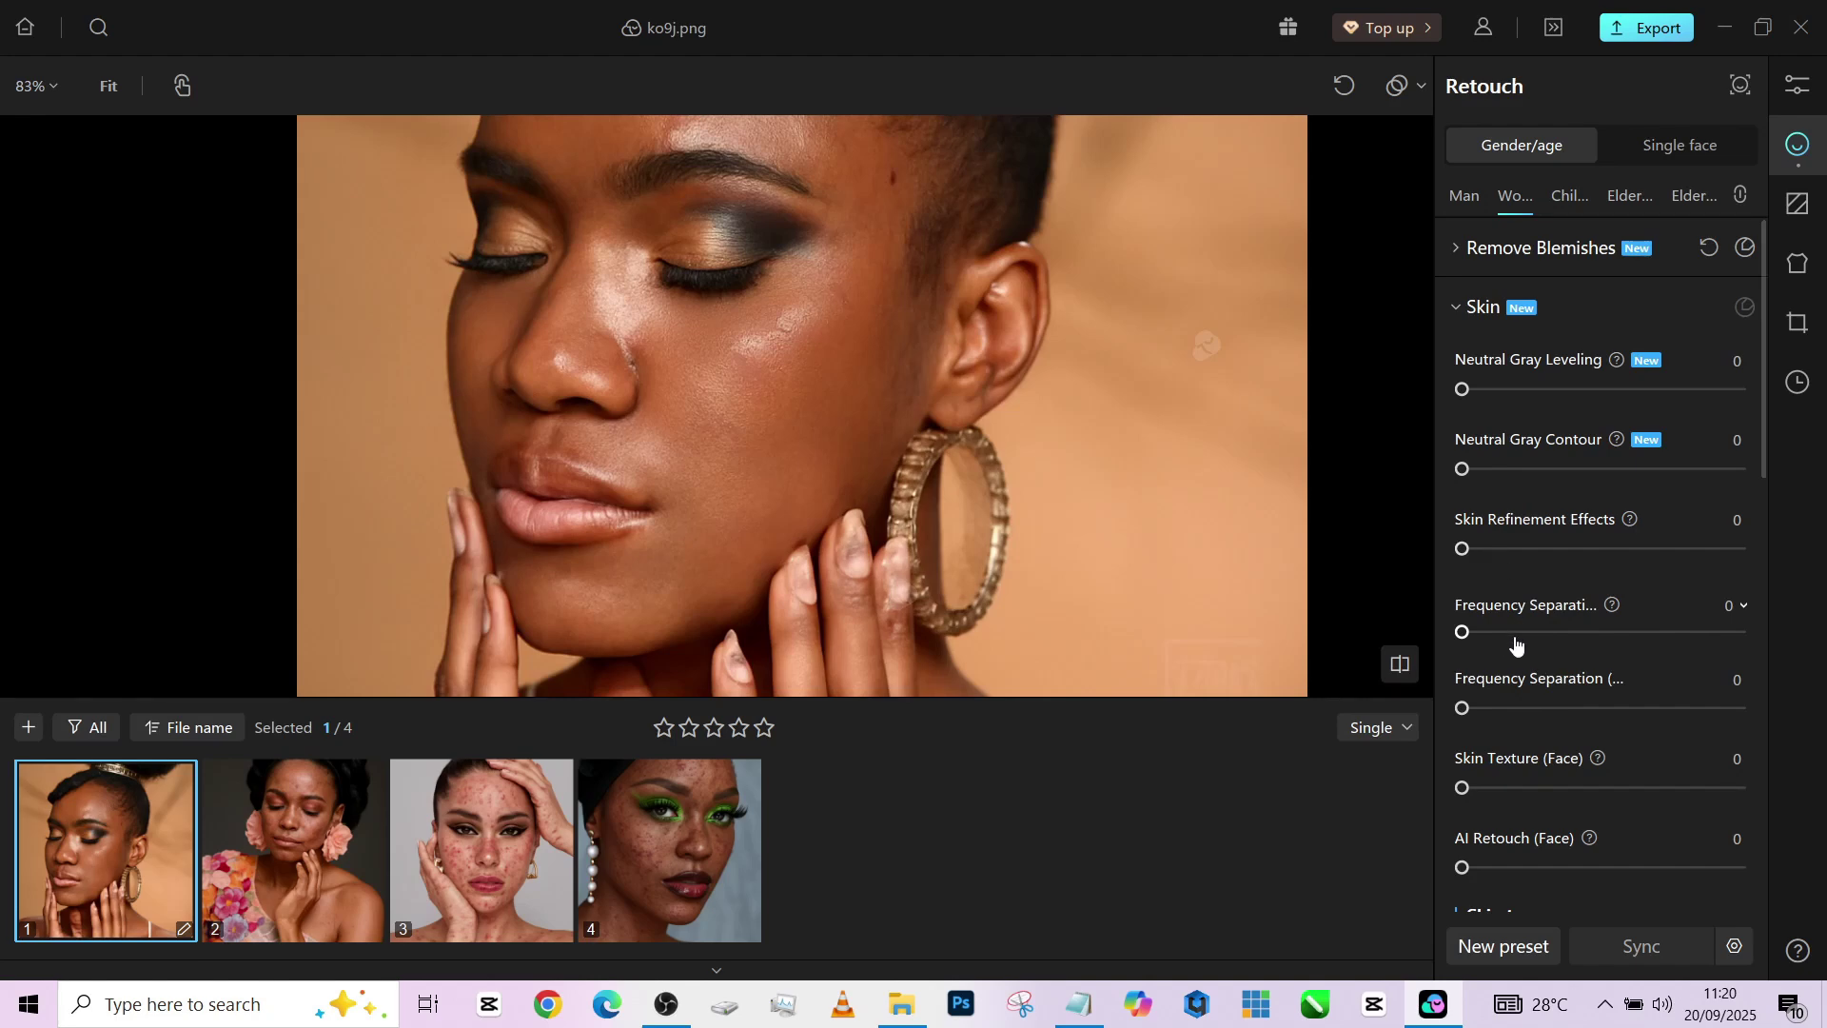
Set Frequency Separation to 100 and try different High-frequency Enhancement values
left_click_drag(1515, 633, 1740, 631)
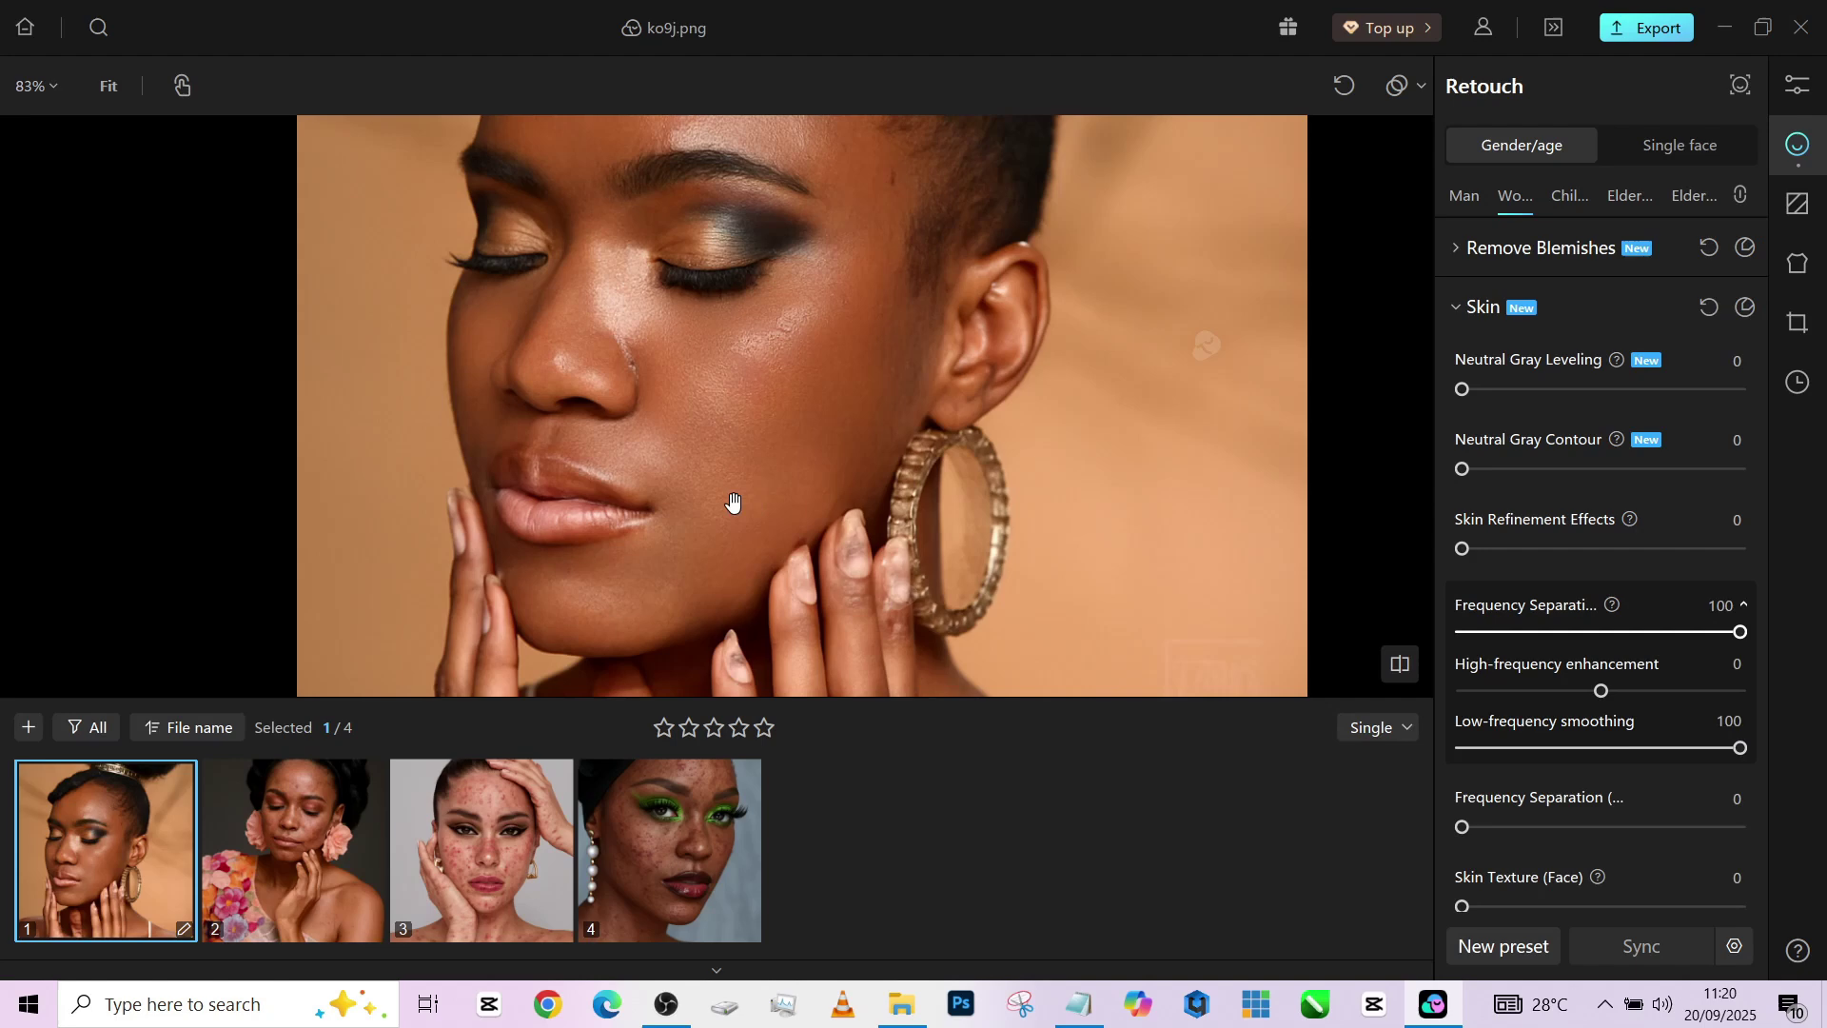
left_click_drag(732, 503, 705, 611)
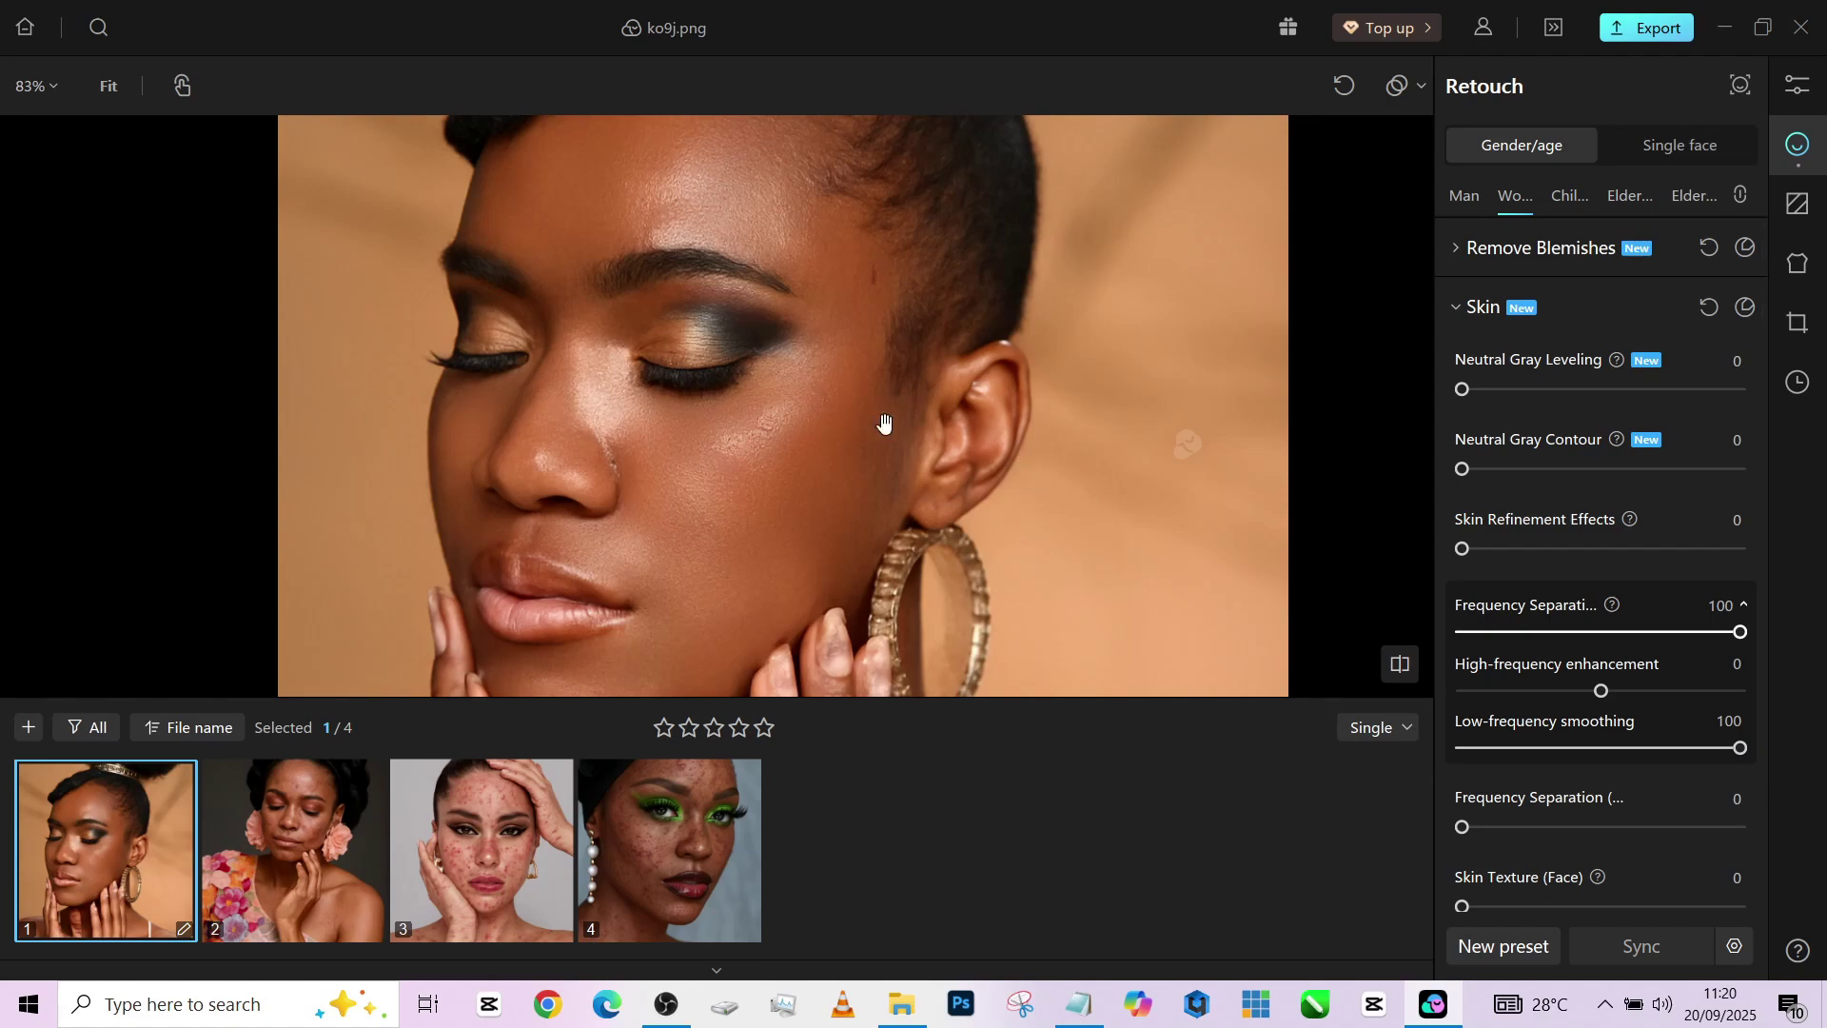
left_click(1738, 692)
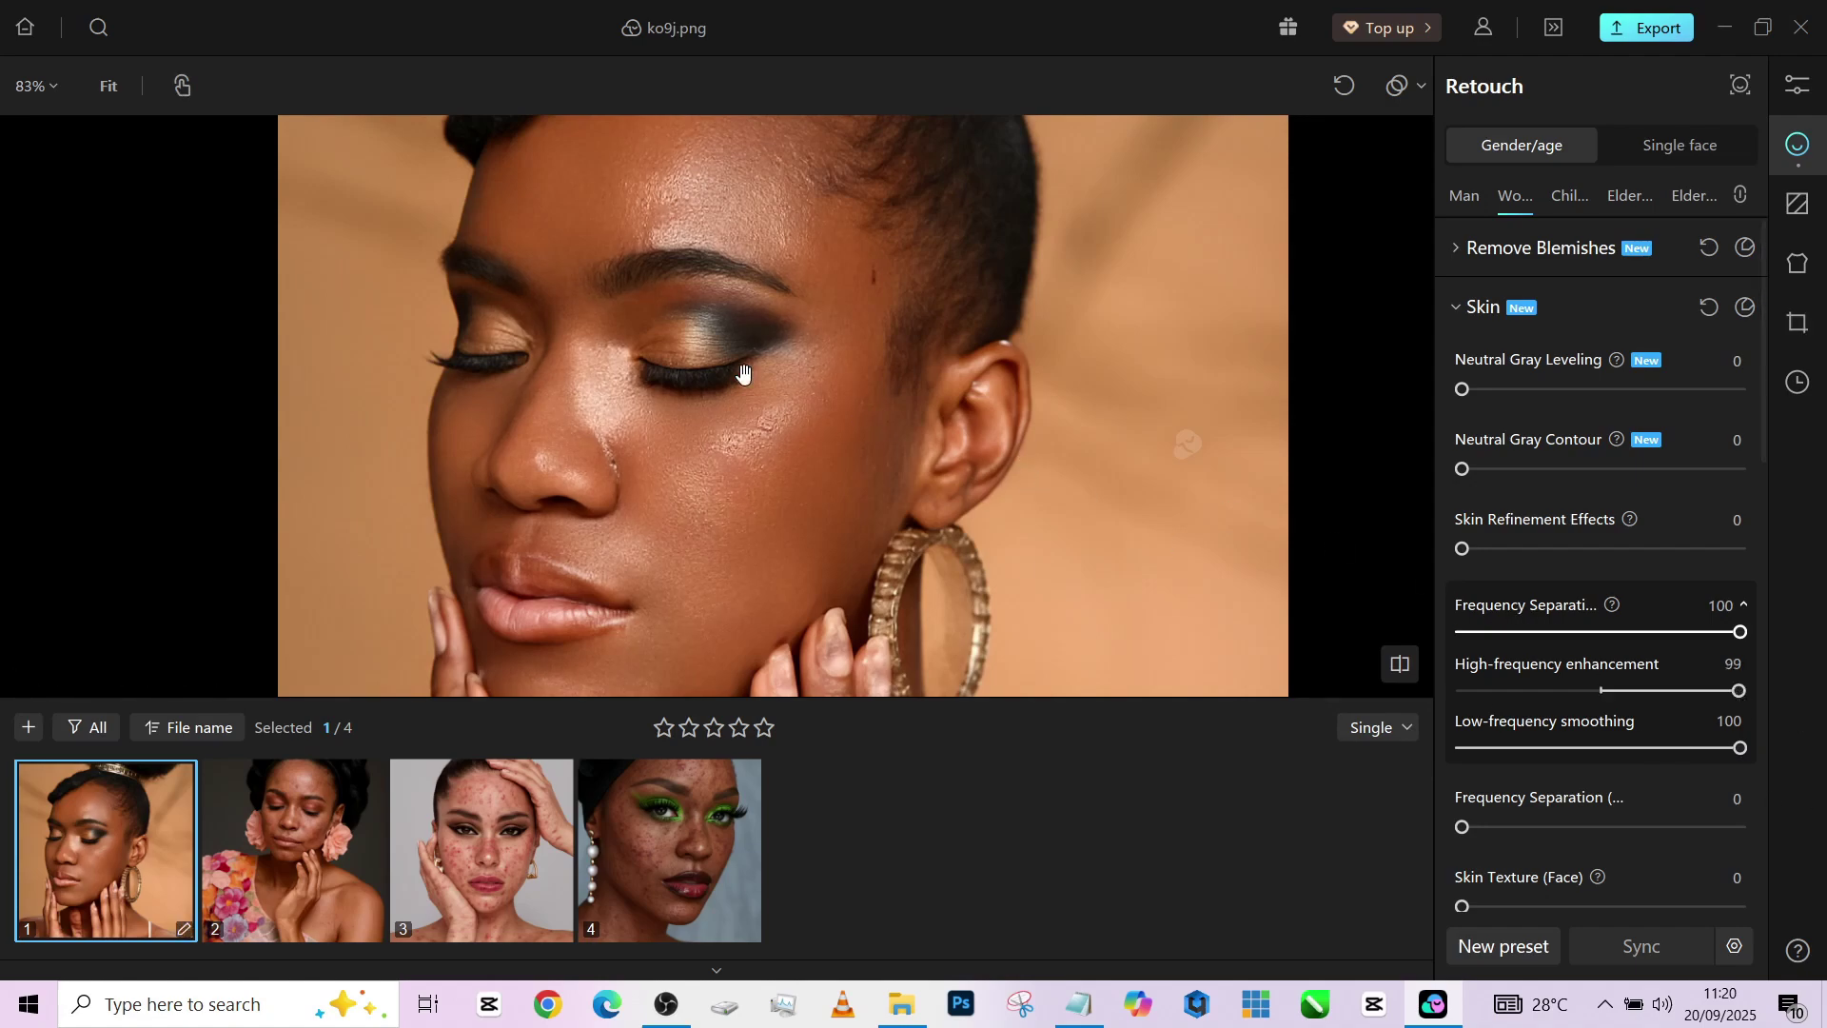
scroll(701, 462, "up", 2)
scroll(700, 461, "up", 2)
scroll(697, 464, "up", 2)
scroll(697, 465, "down", 3)
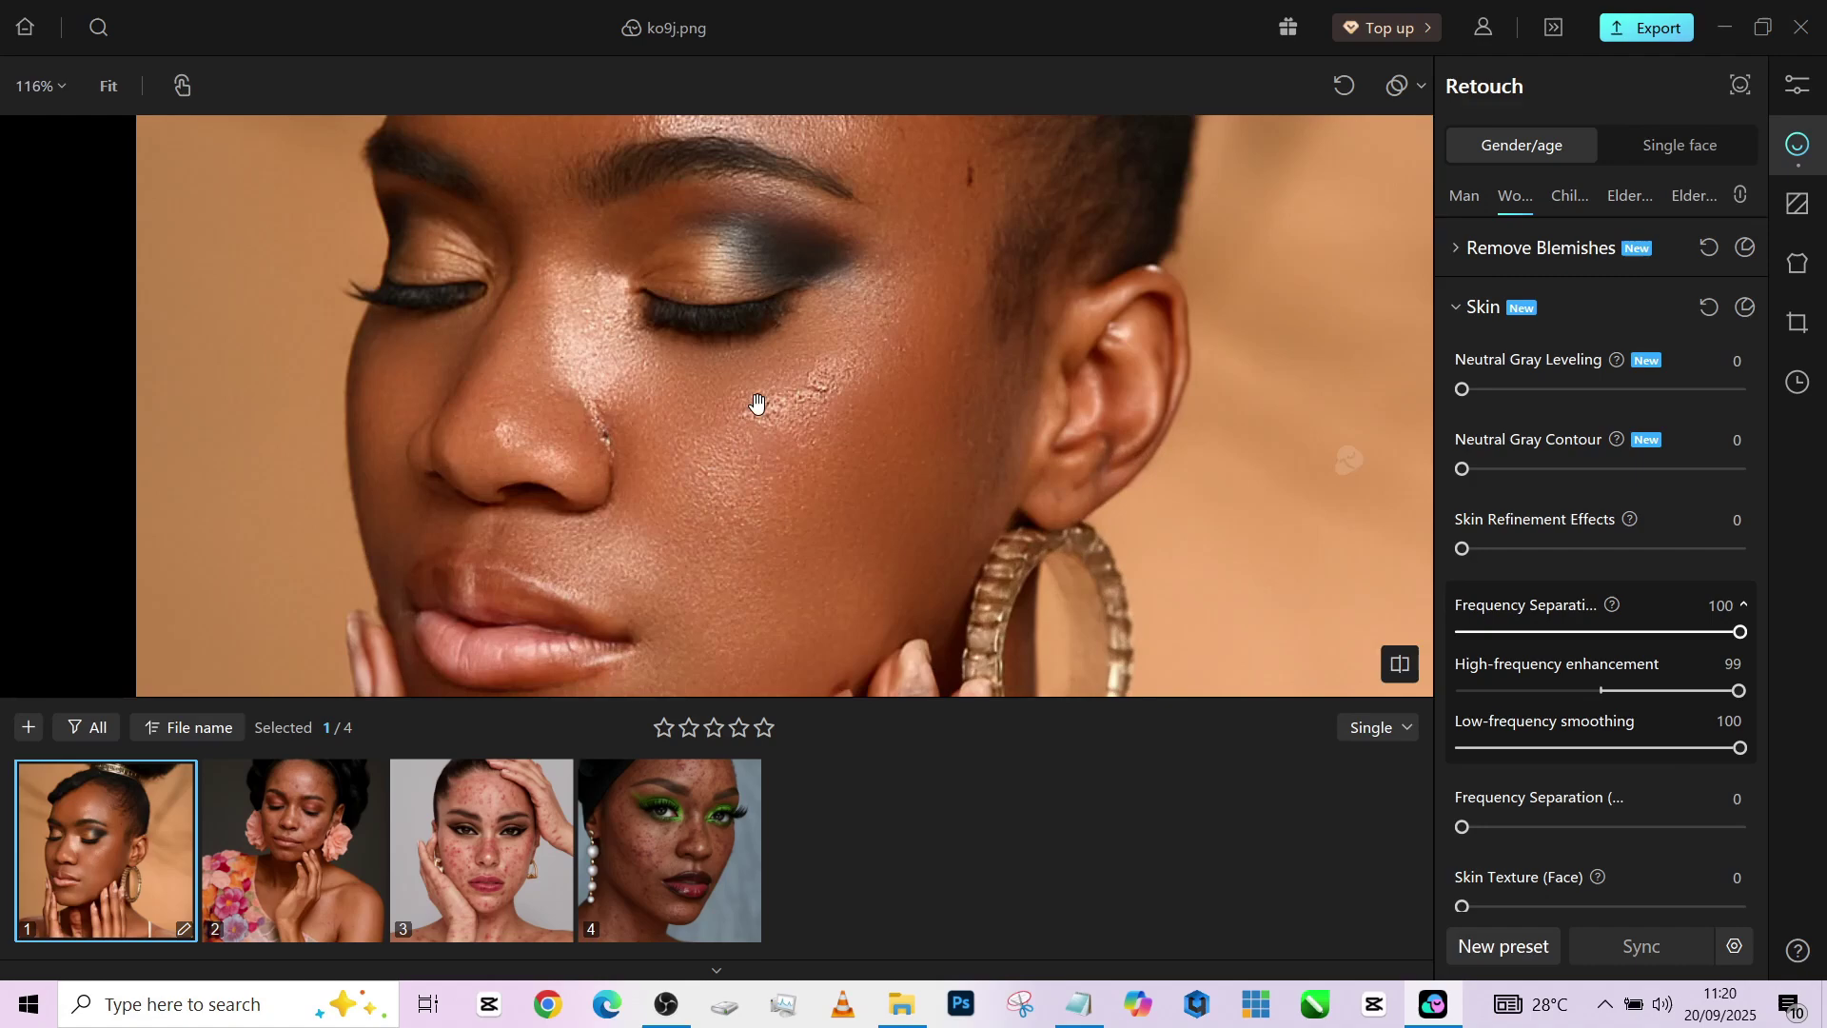
scroll(697, 464, "down", 3)
scroll(758, 235, "up", 2)
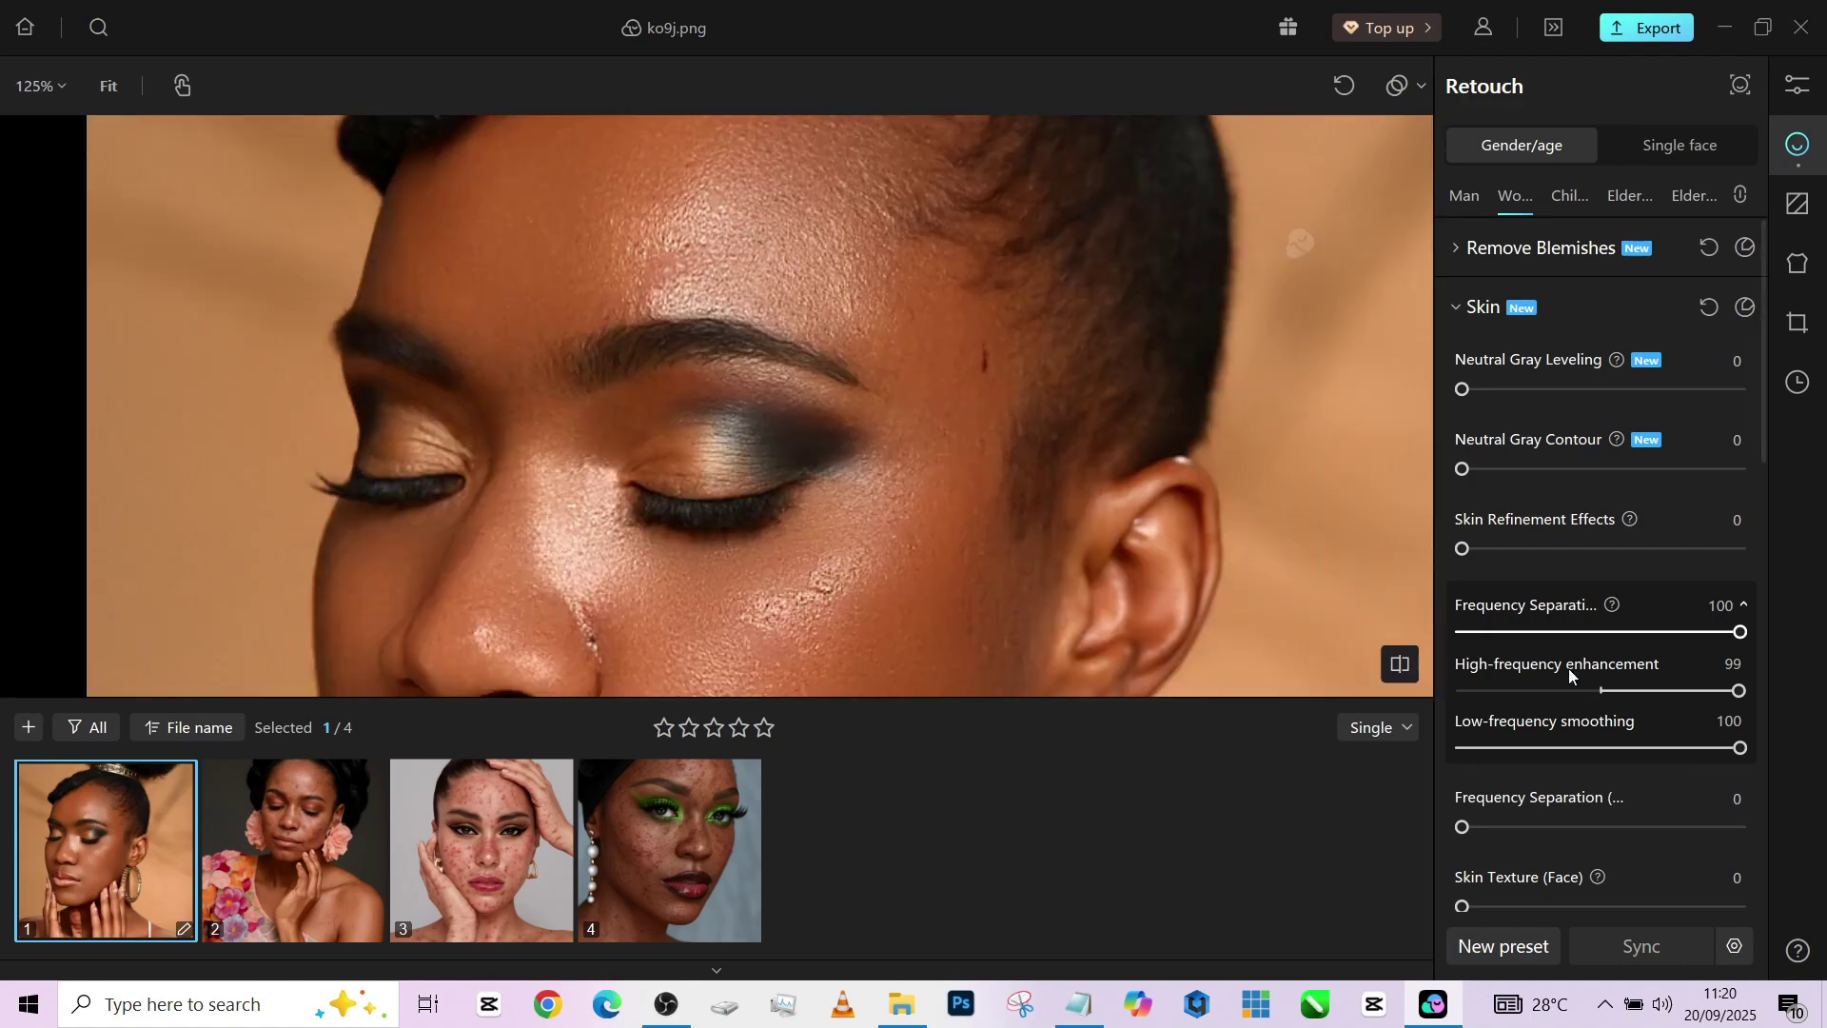
left_click_drag(1577, 701, 1625, 693)
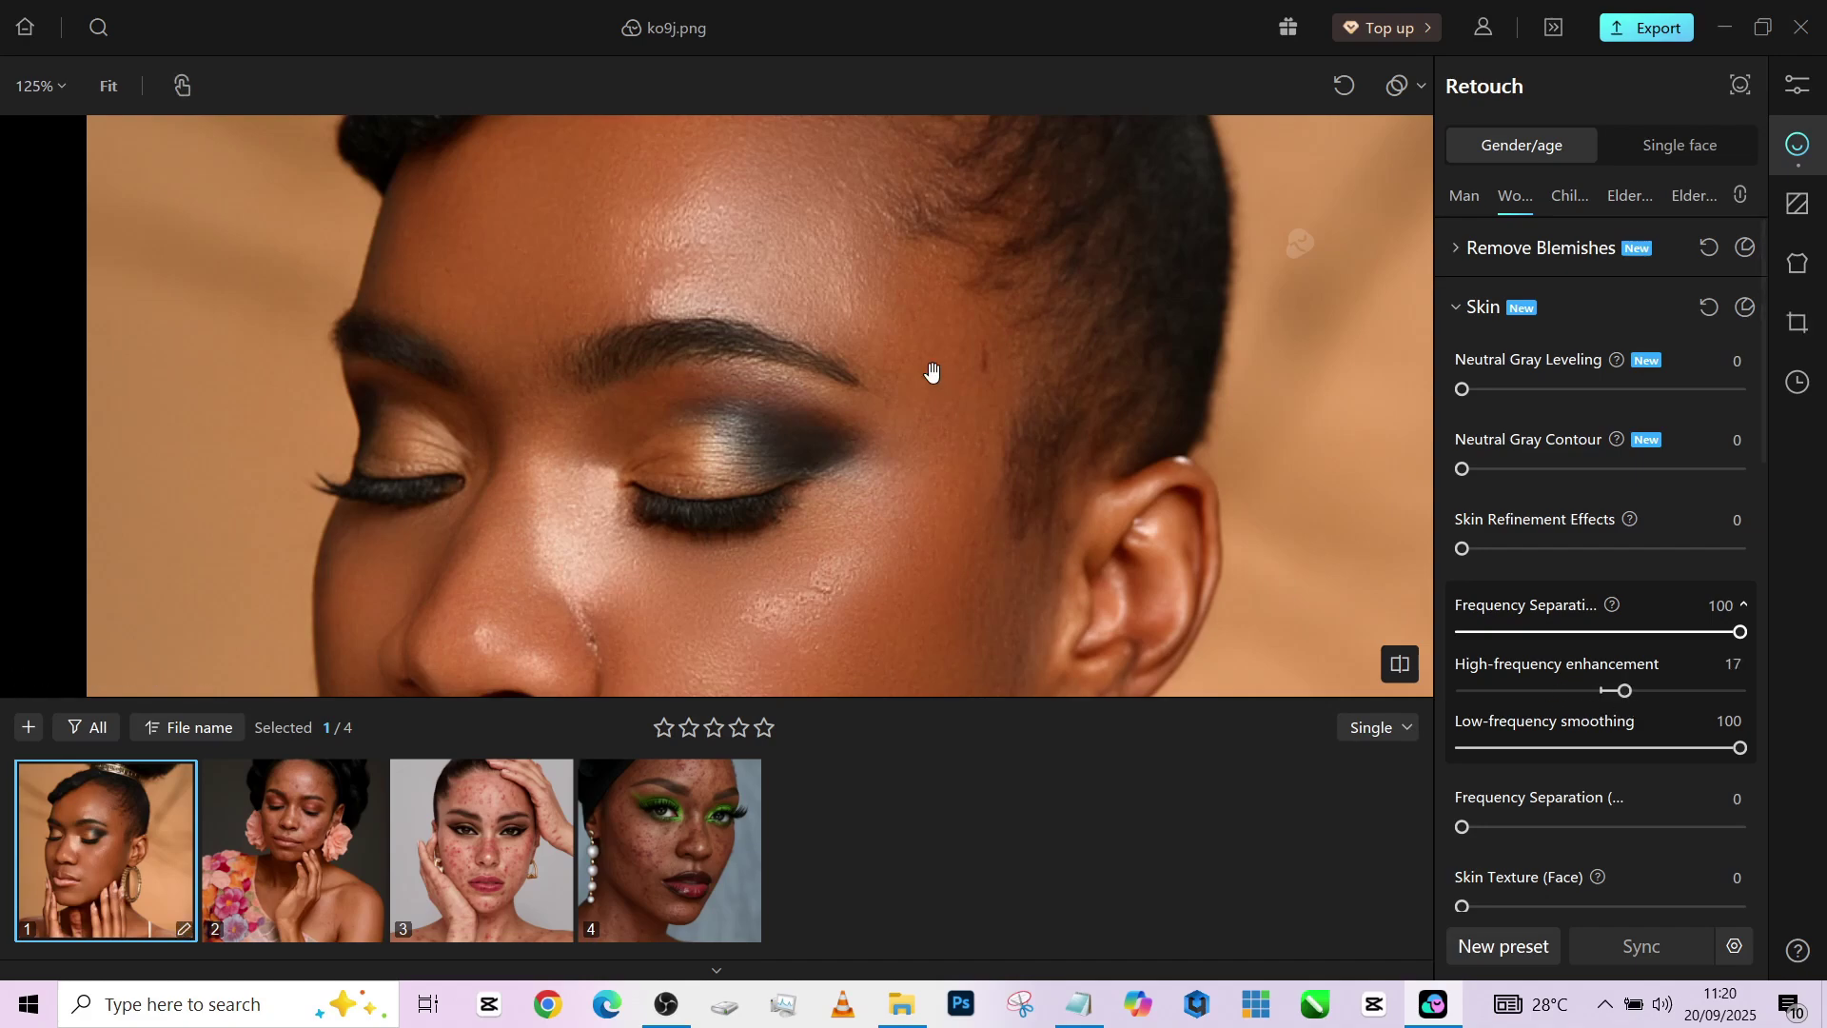
scroll(834, 282, "down", 2)
scroll(834, 283, "up", 3)
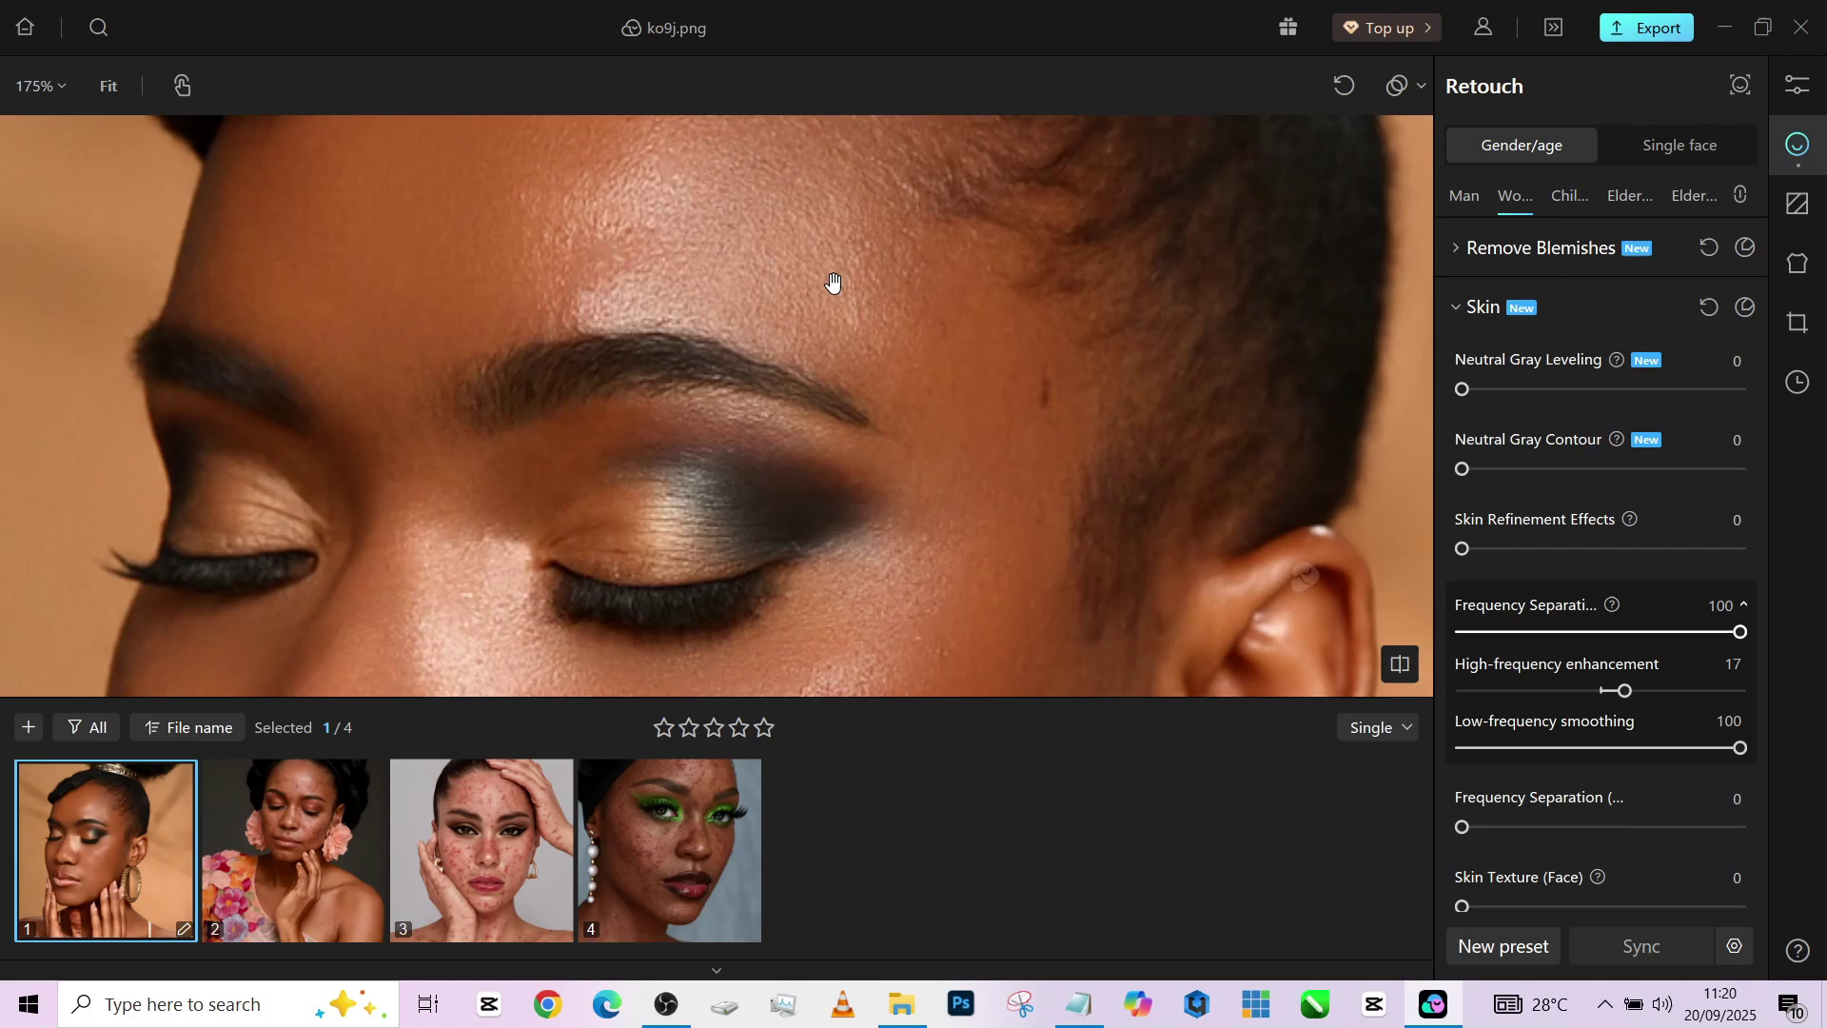
scroll(833, 284, "down", 3)
scroll(870, 440, "down", 1)
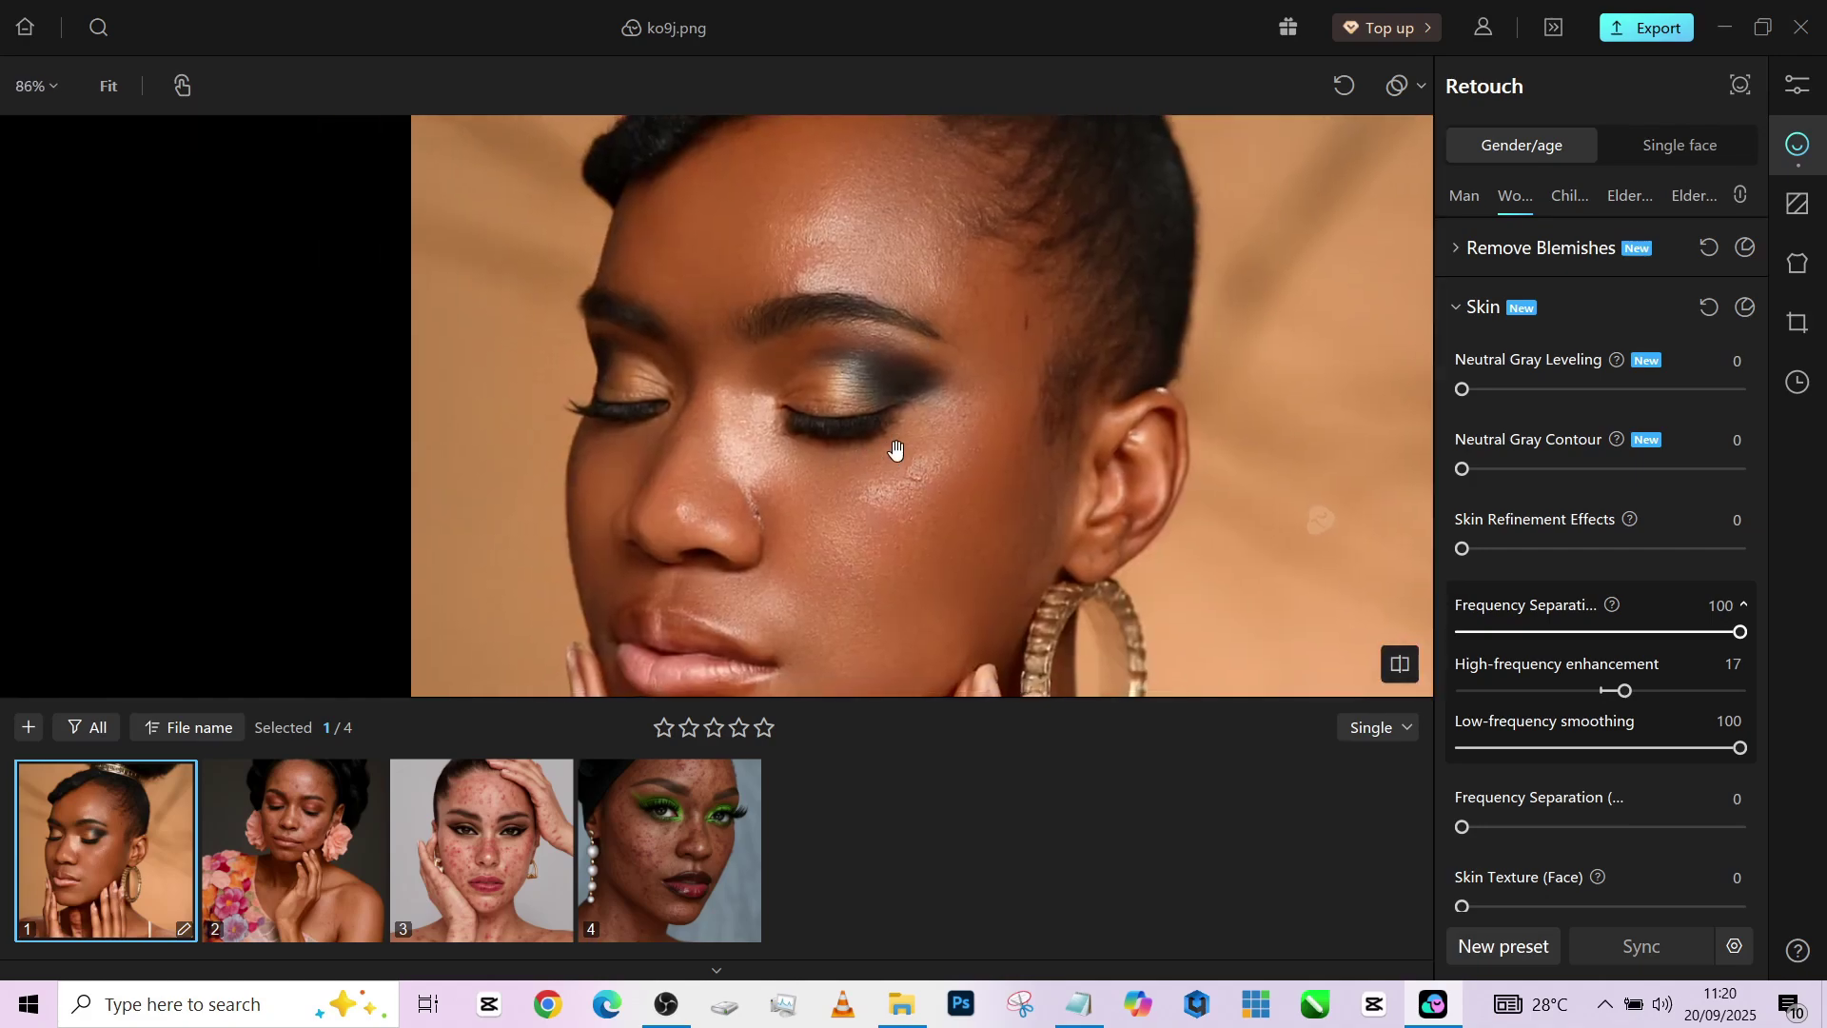
scroll(900, 446, "down", 1)
scroll(946, 368, "down", 1)
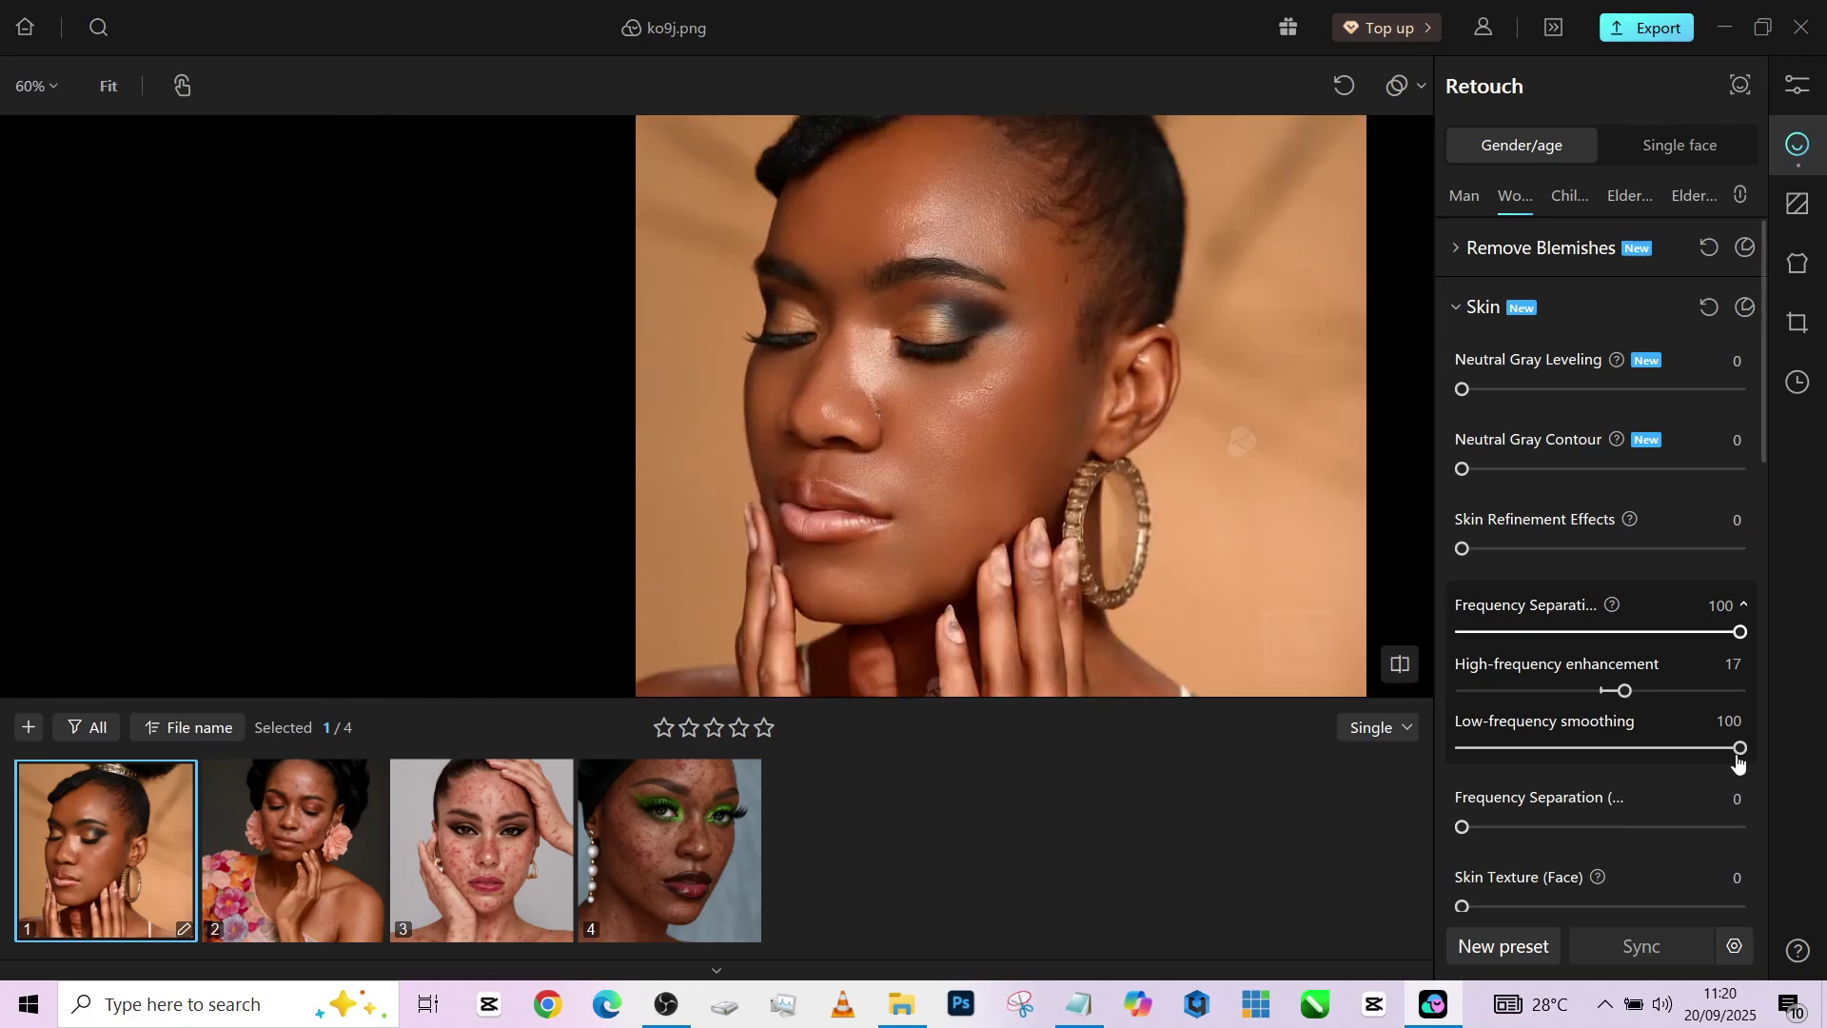
Settle High-frequency Enhancement at 18 and Low-frequency Smoothing at 100
left_click_drag(1698, 740, 1437, 756)
scroll(853, 379, "up", 5)
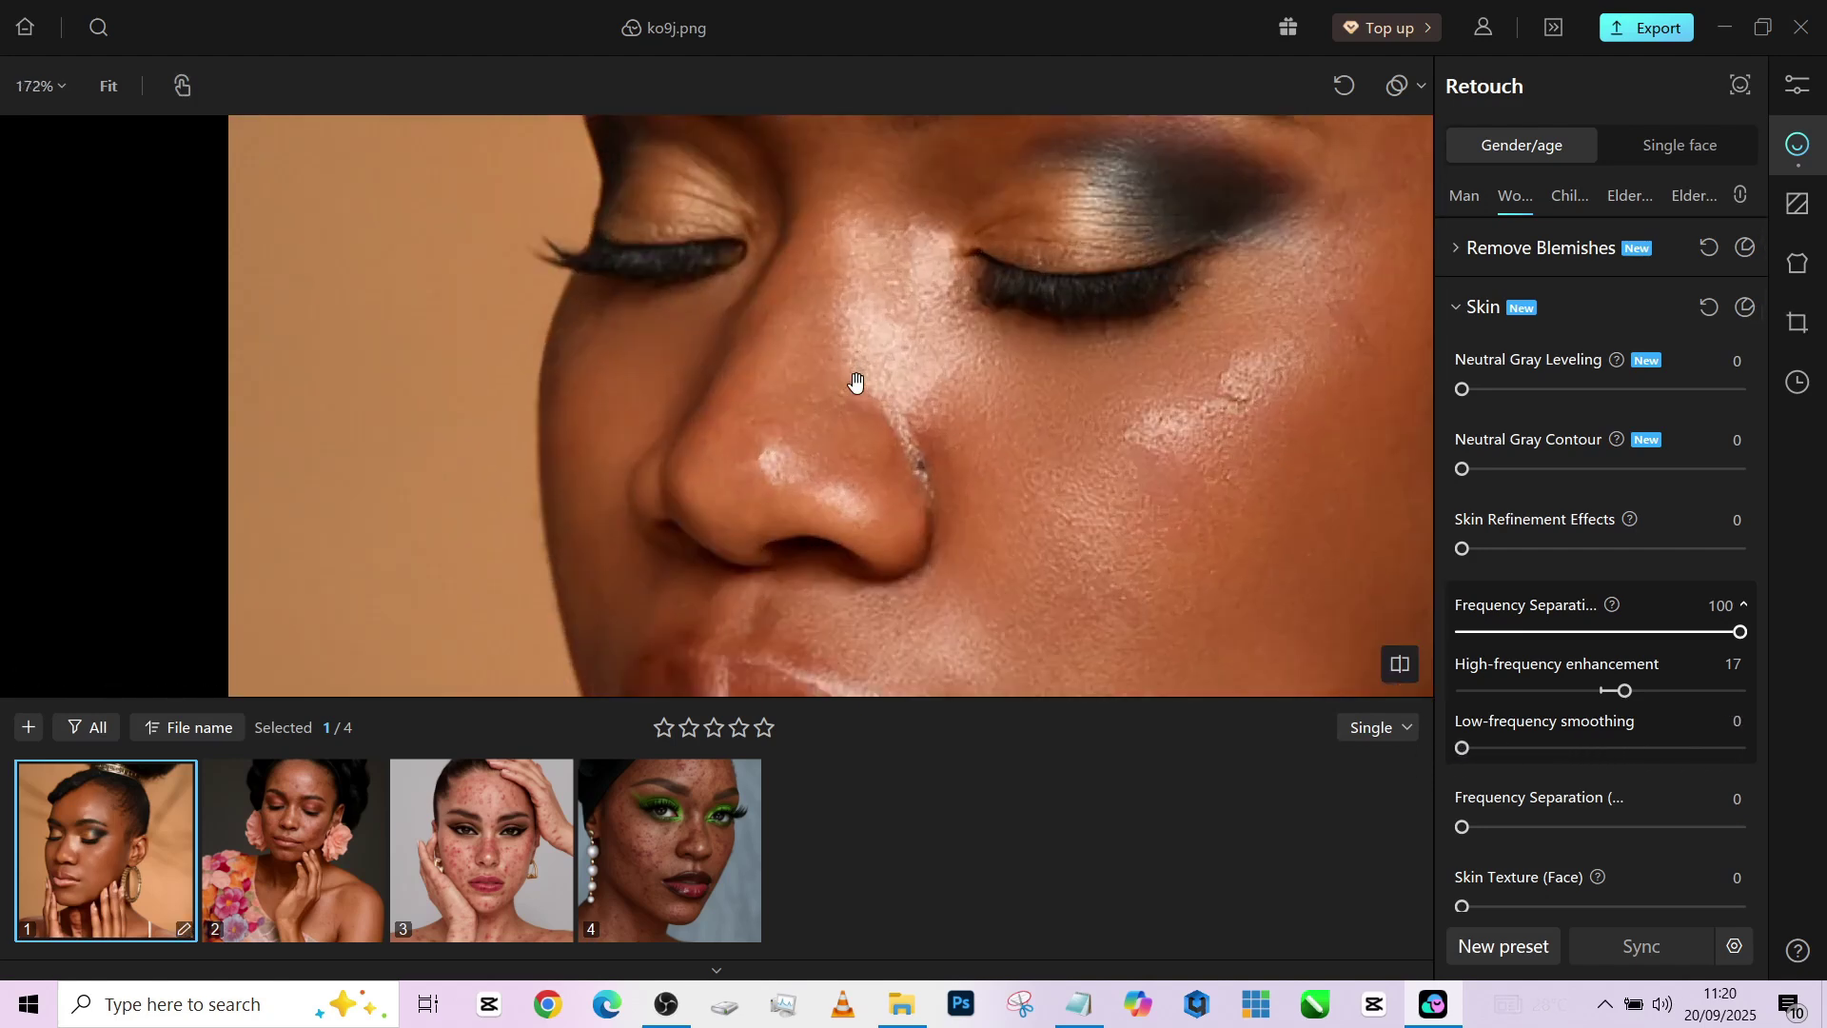
left_click_drag(1640, 688, 1783, 695)
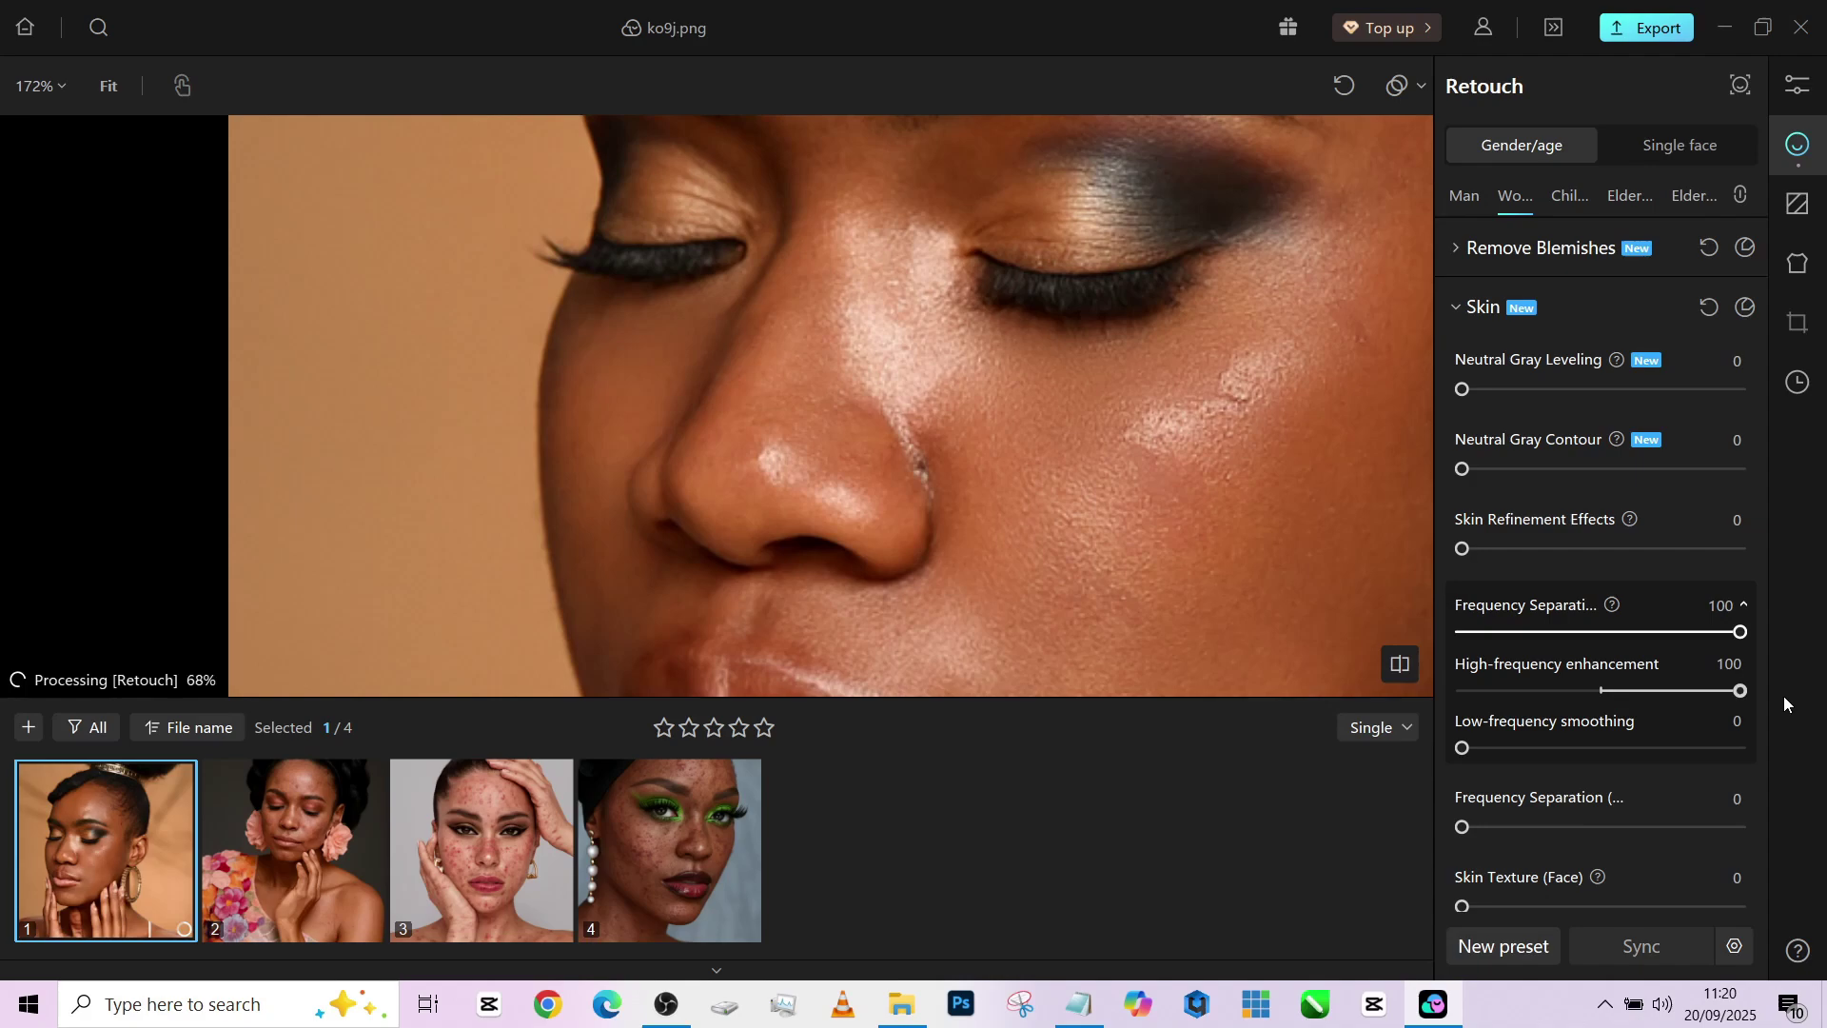
scroll(931, 436, "down", 3)
scroll(966, 410, "up", 2)
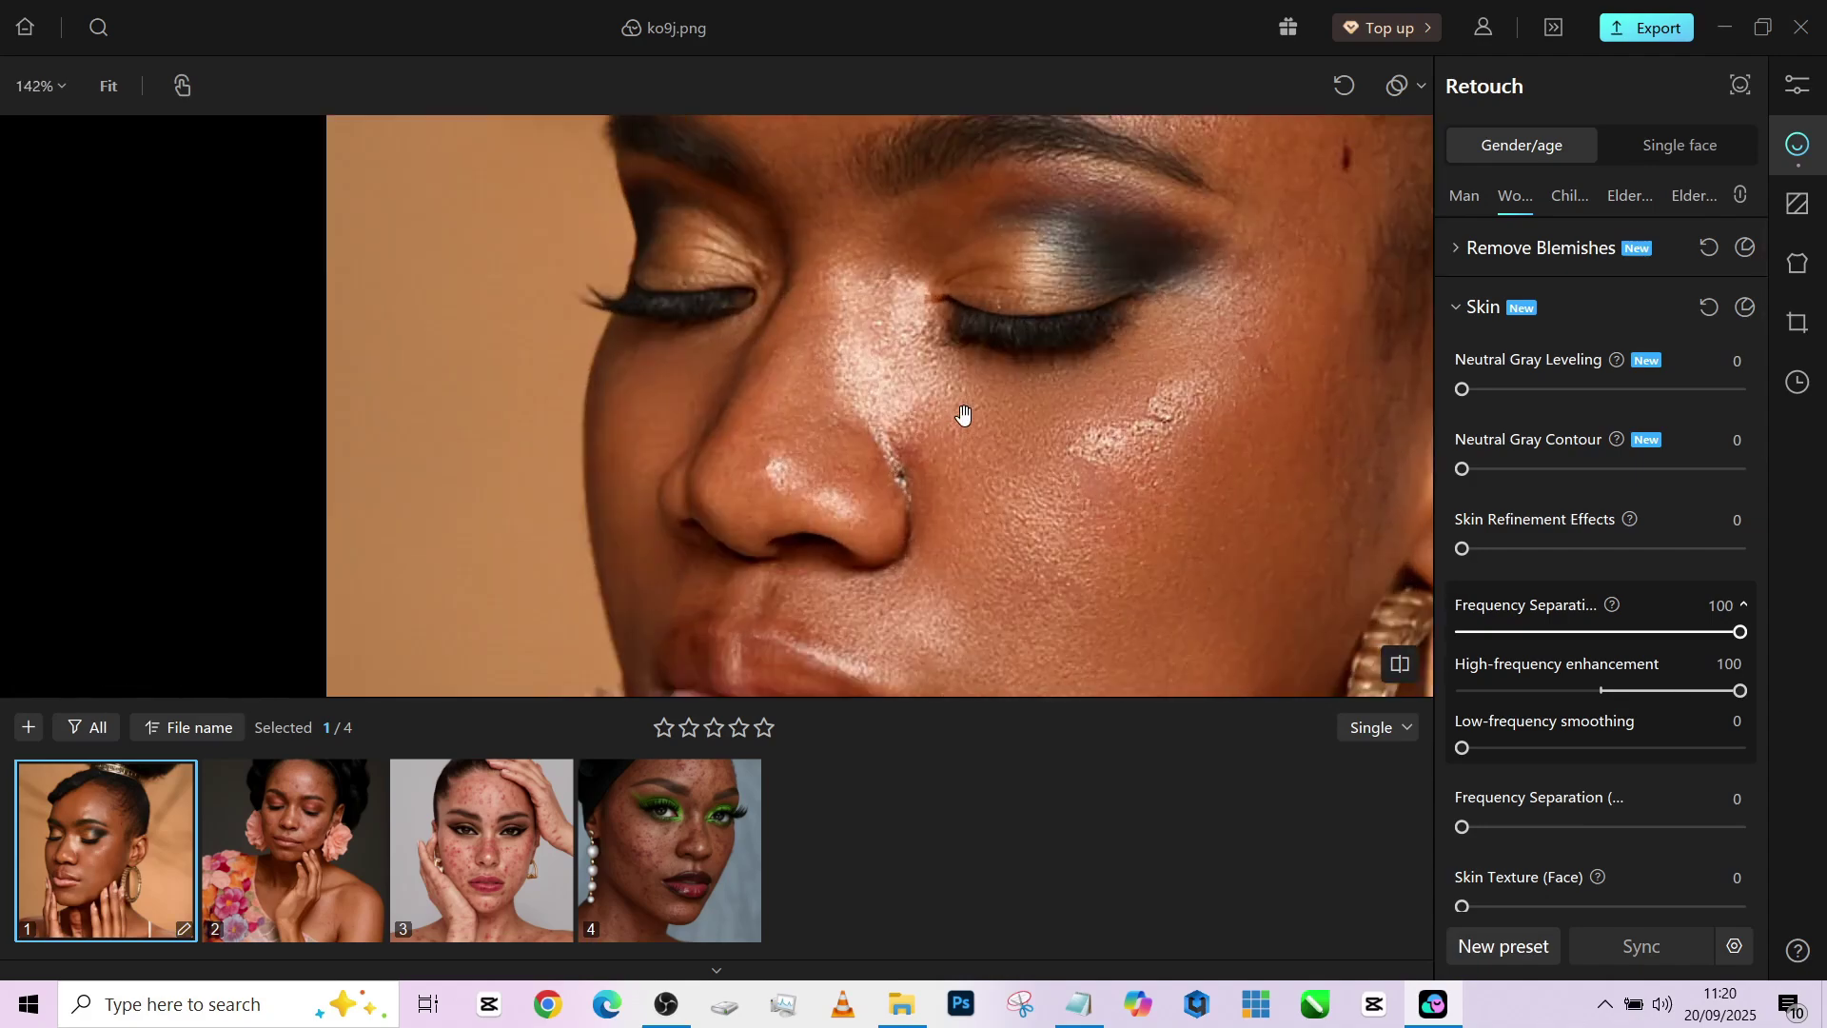
left_click(1627, 693)
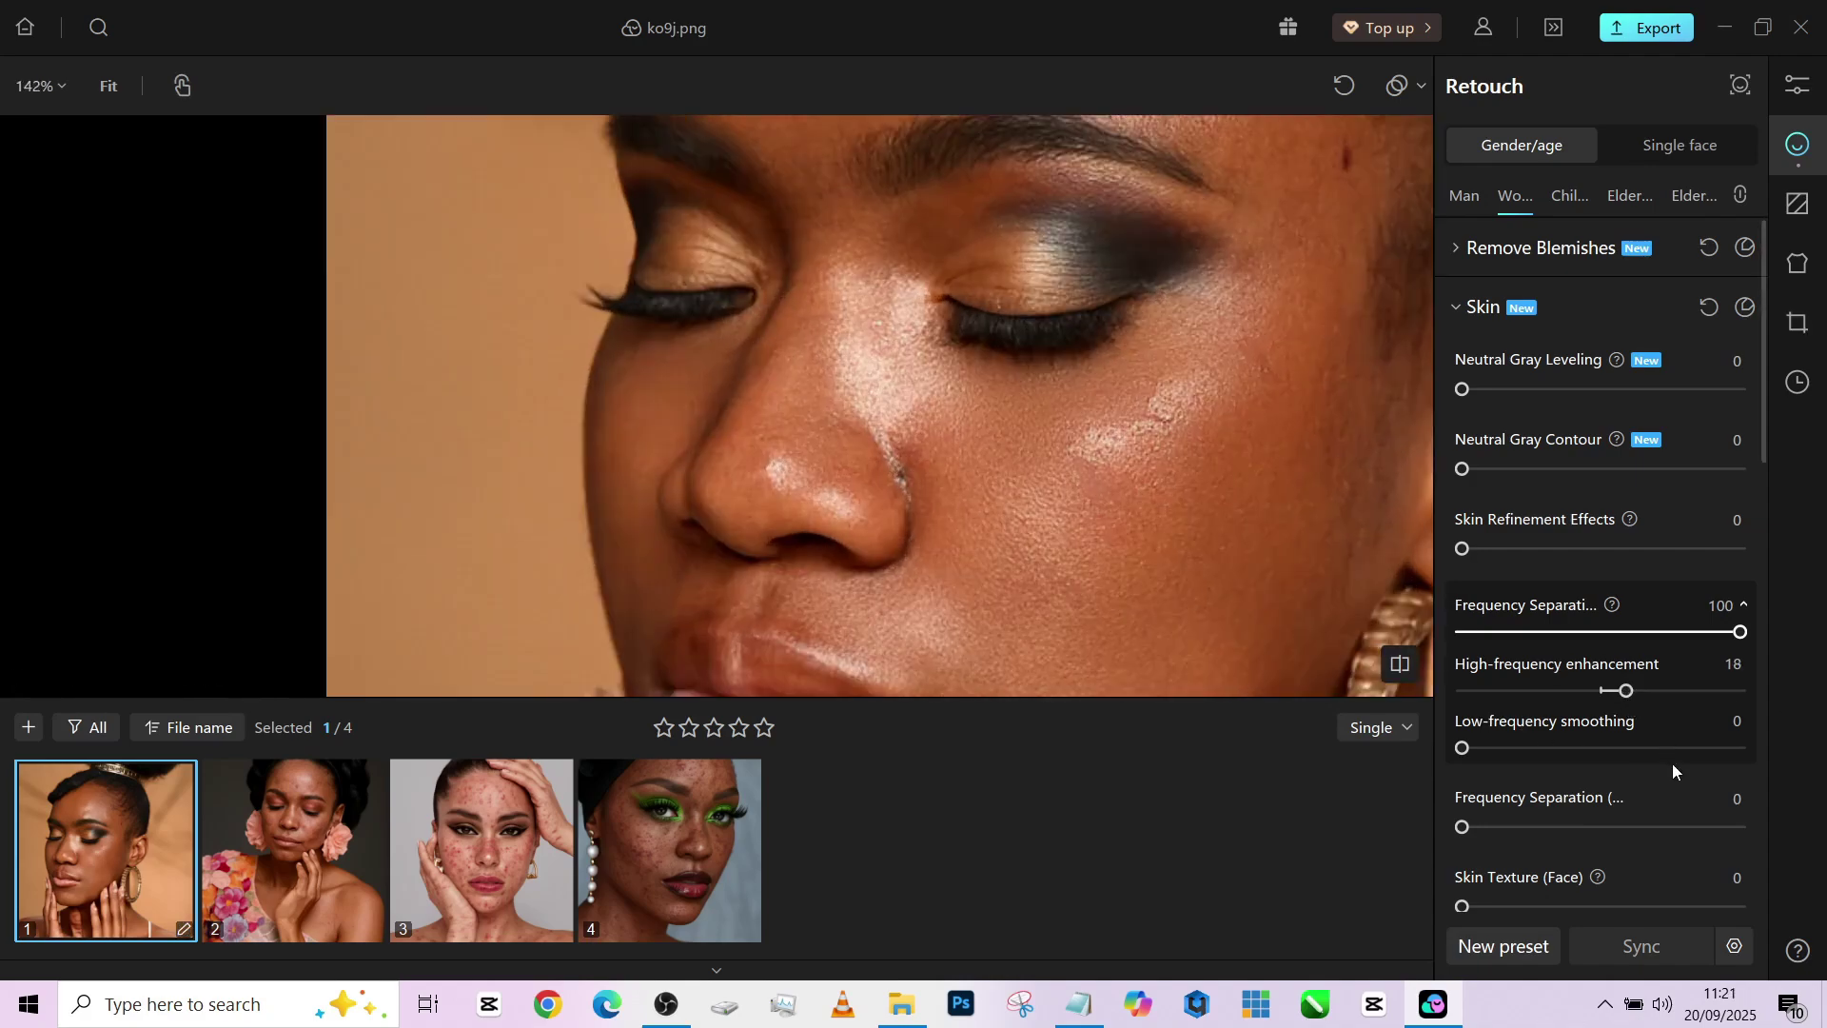
left_click(1735, 750)
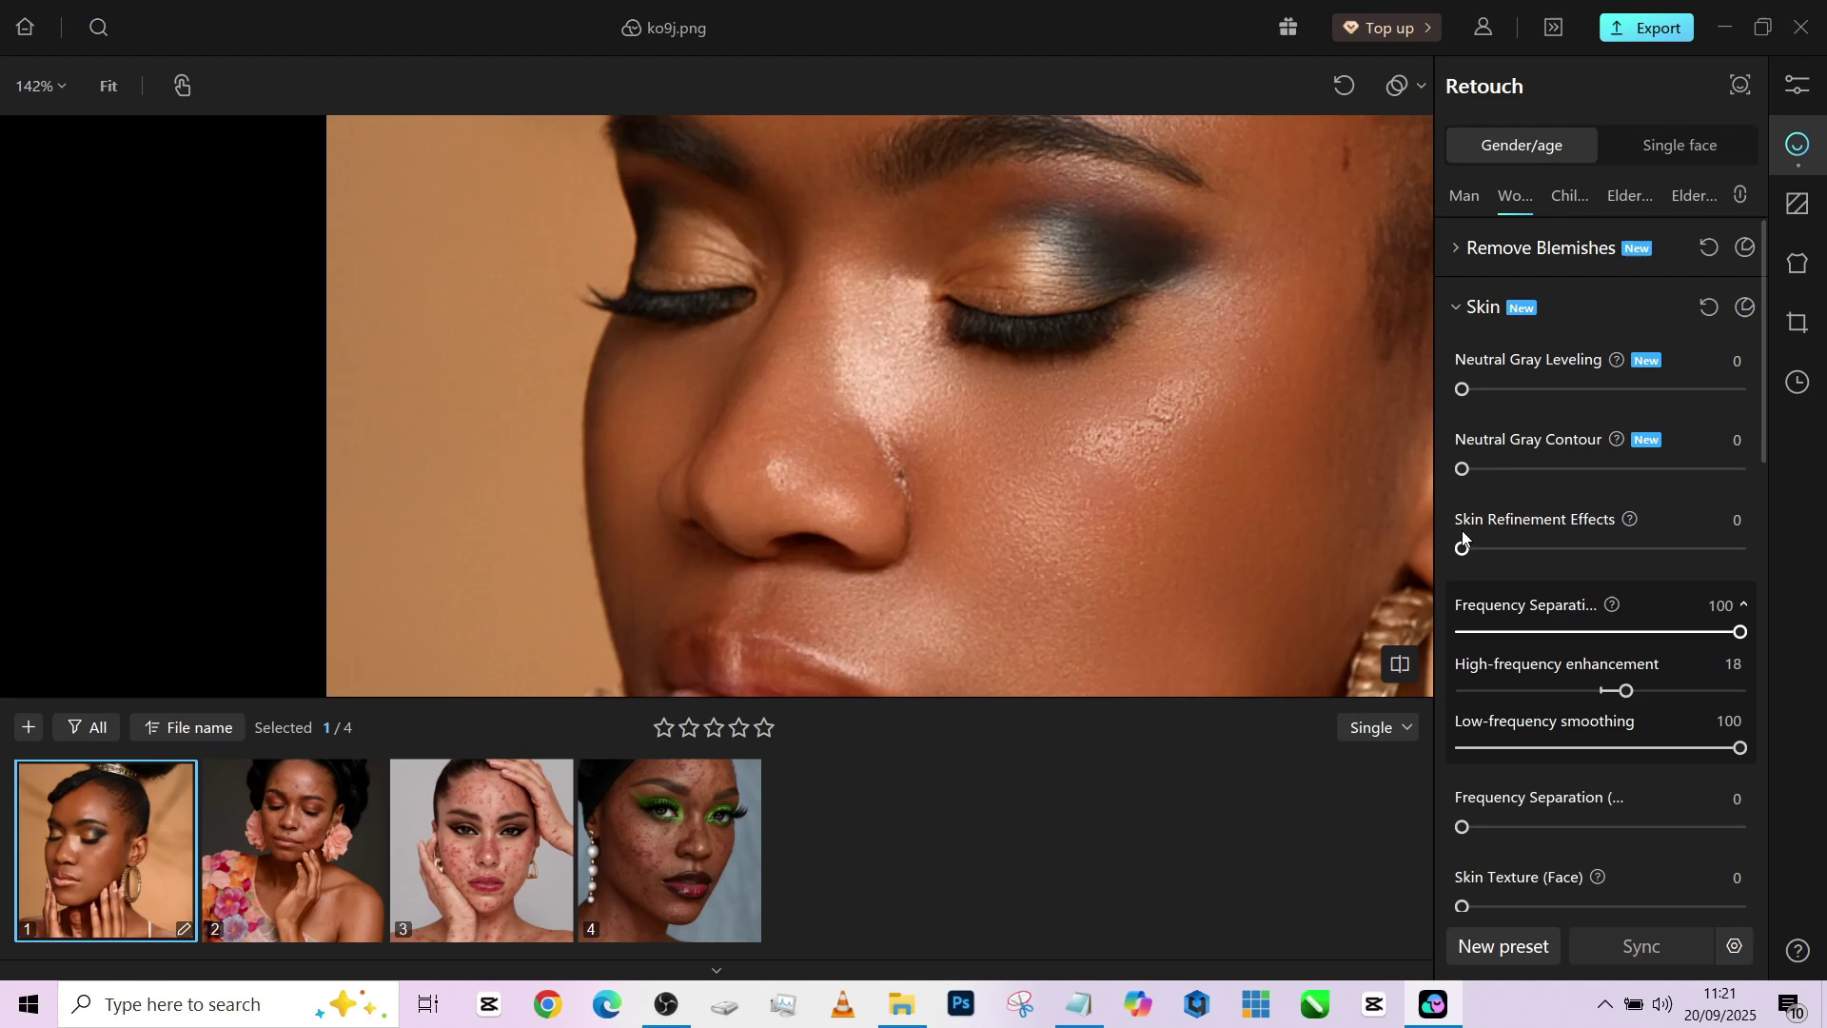
scroll(978, 358, "down", 3)
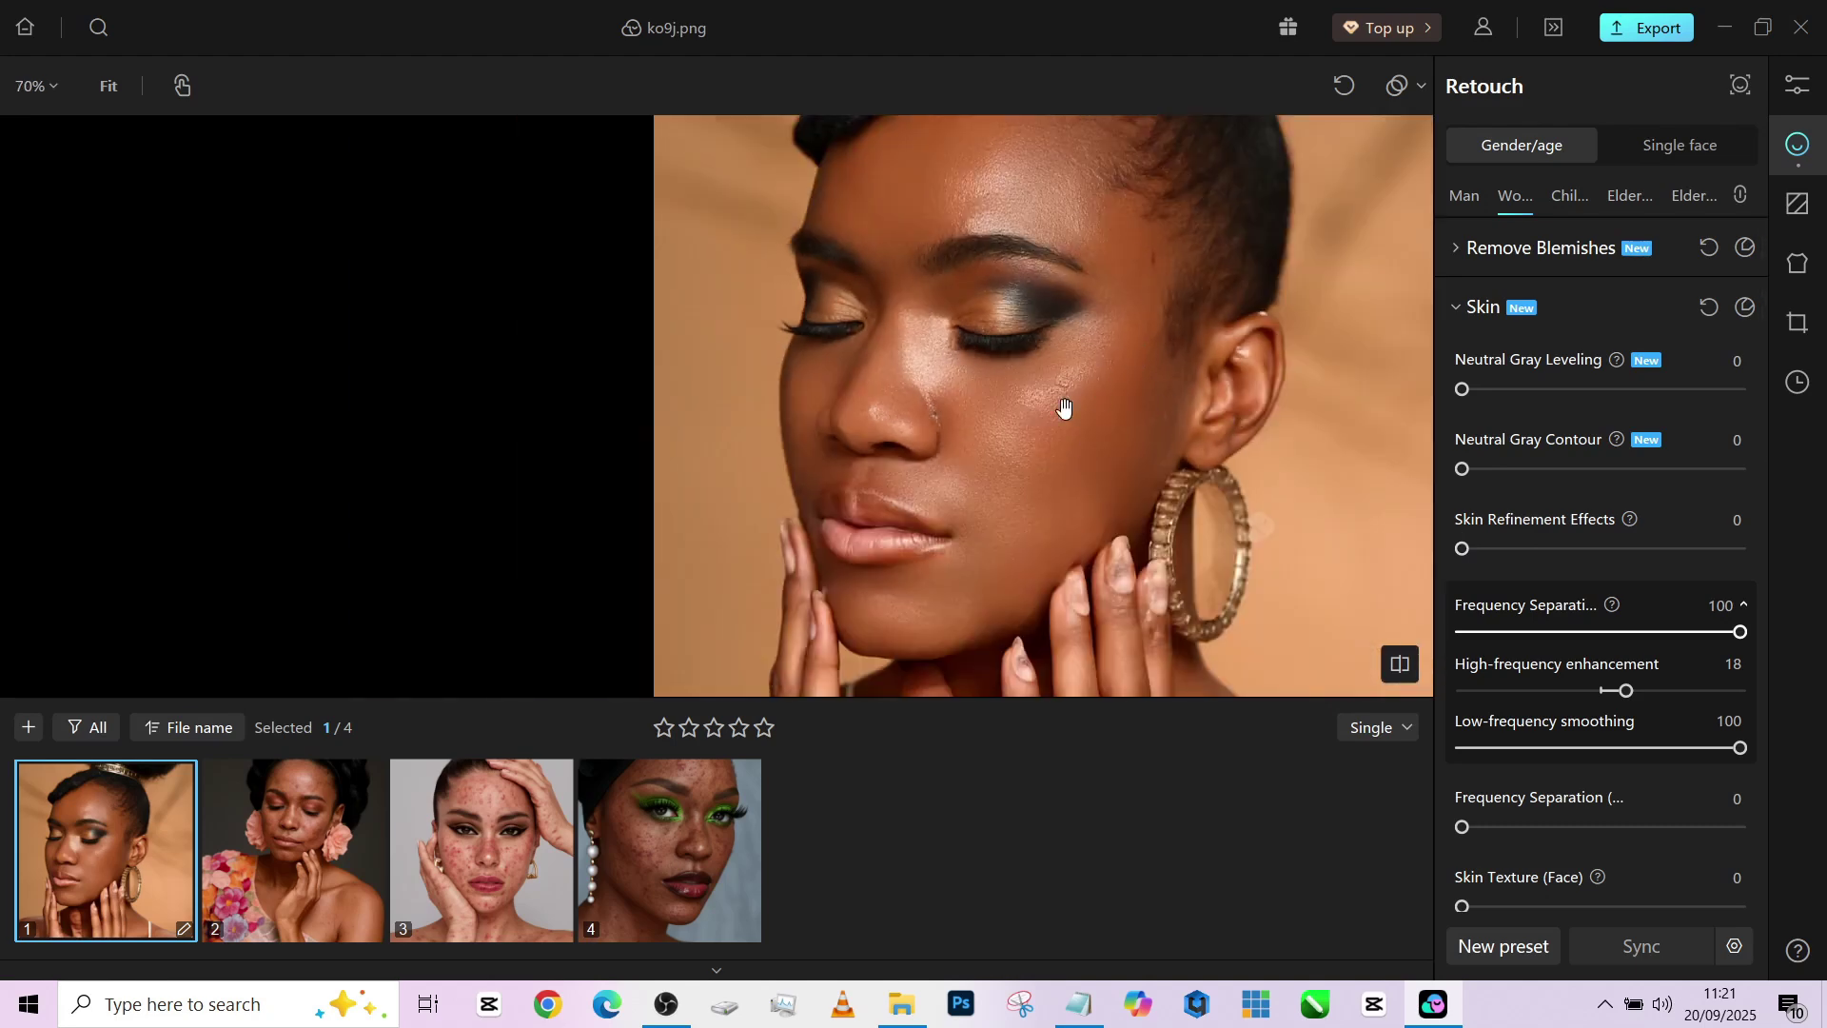
Set Skin Refinement Effects to 58 and AI Retouch (Face) to 12
left_click_drag(1062, 408, 999, 461)
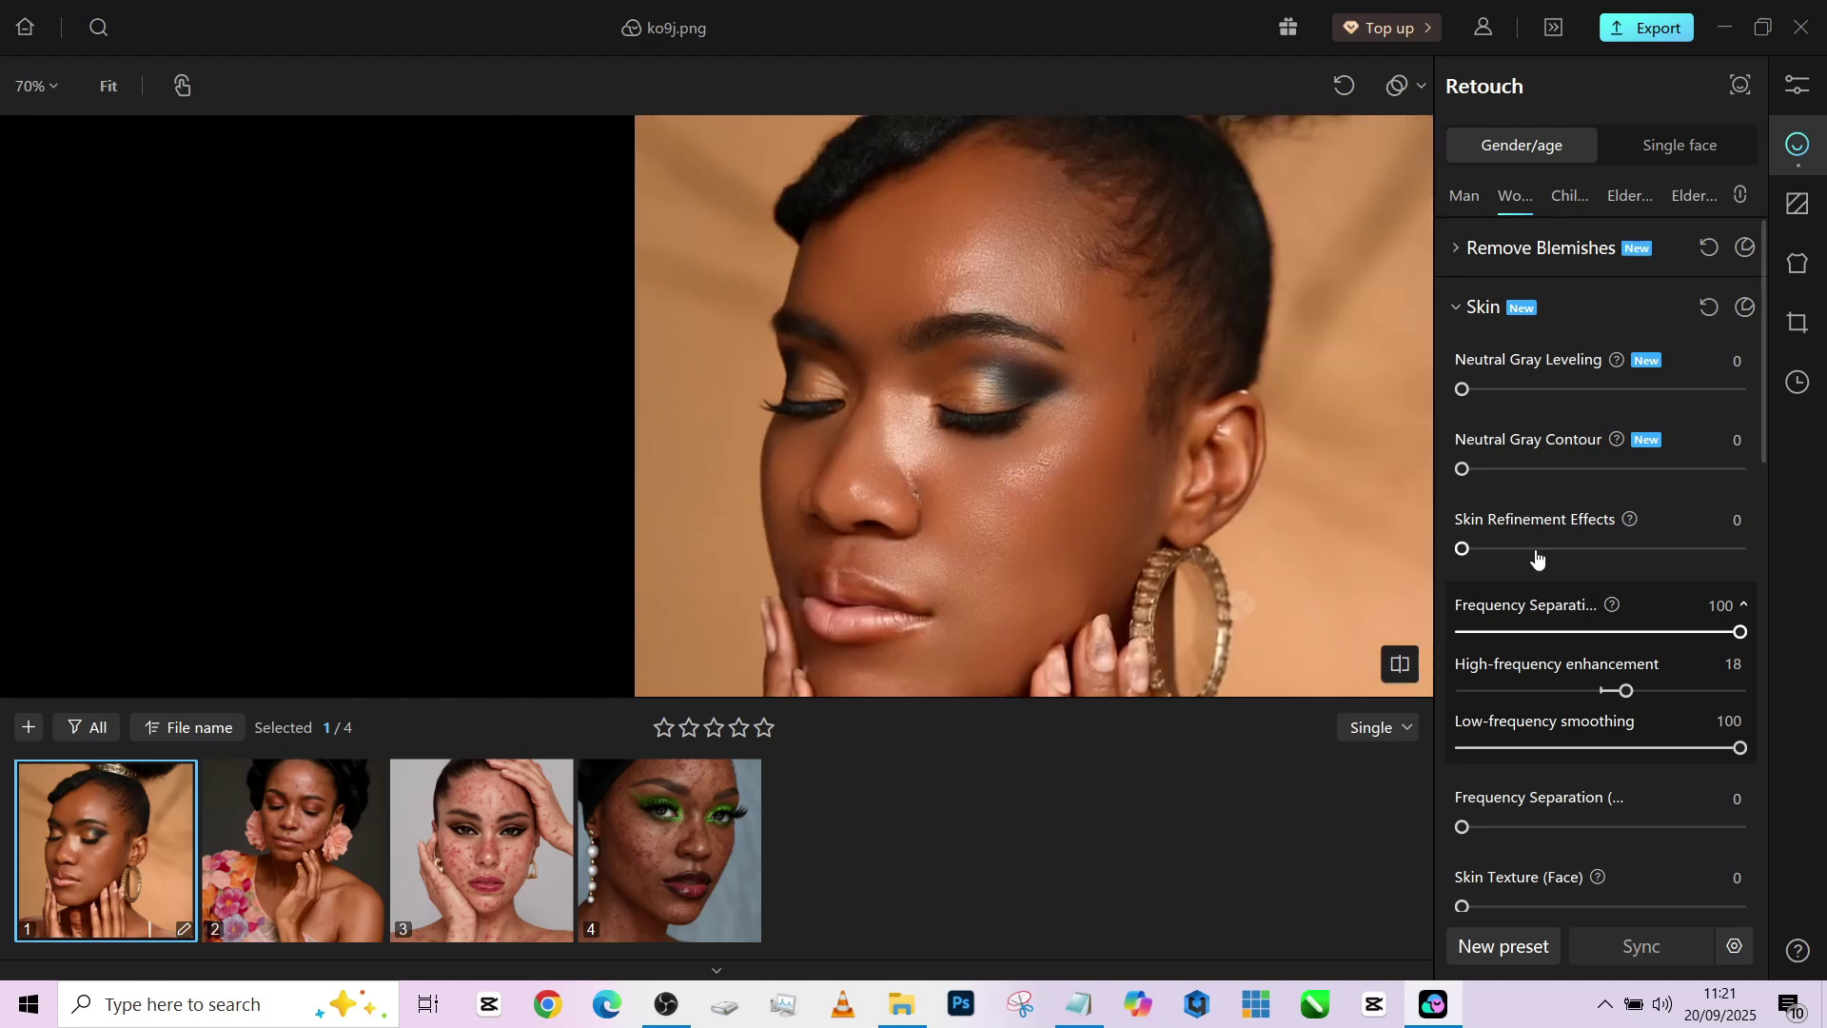
left_click_drag(1562, 554, 1627, 556)
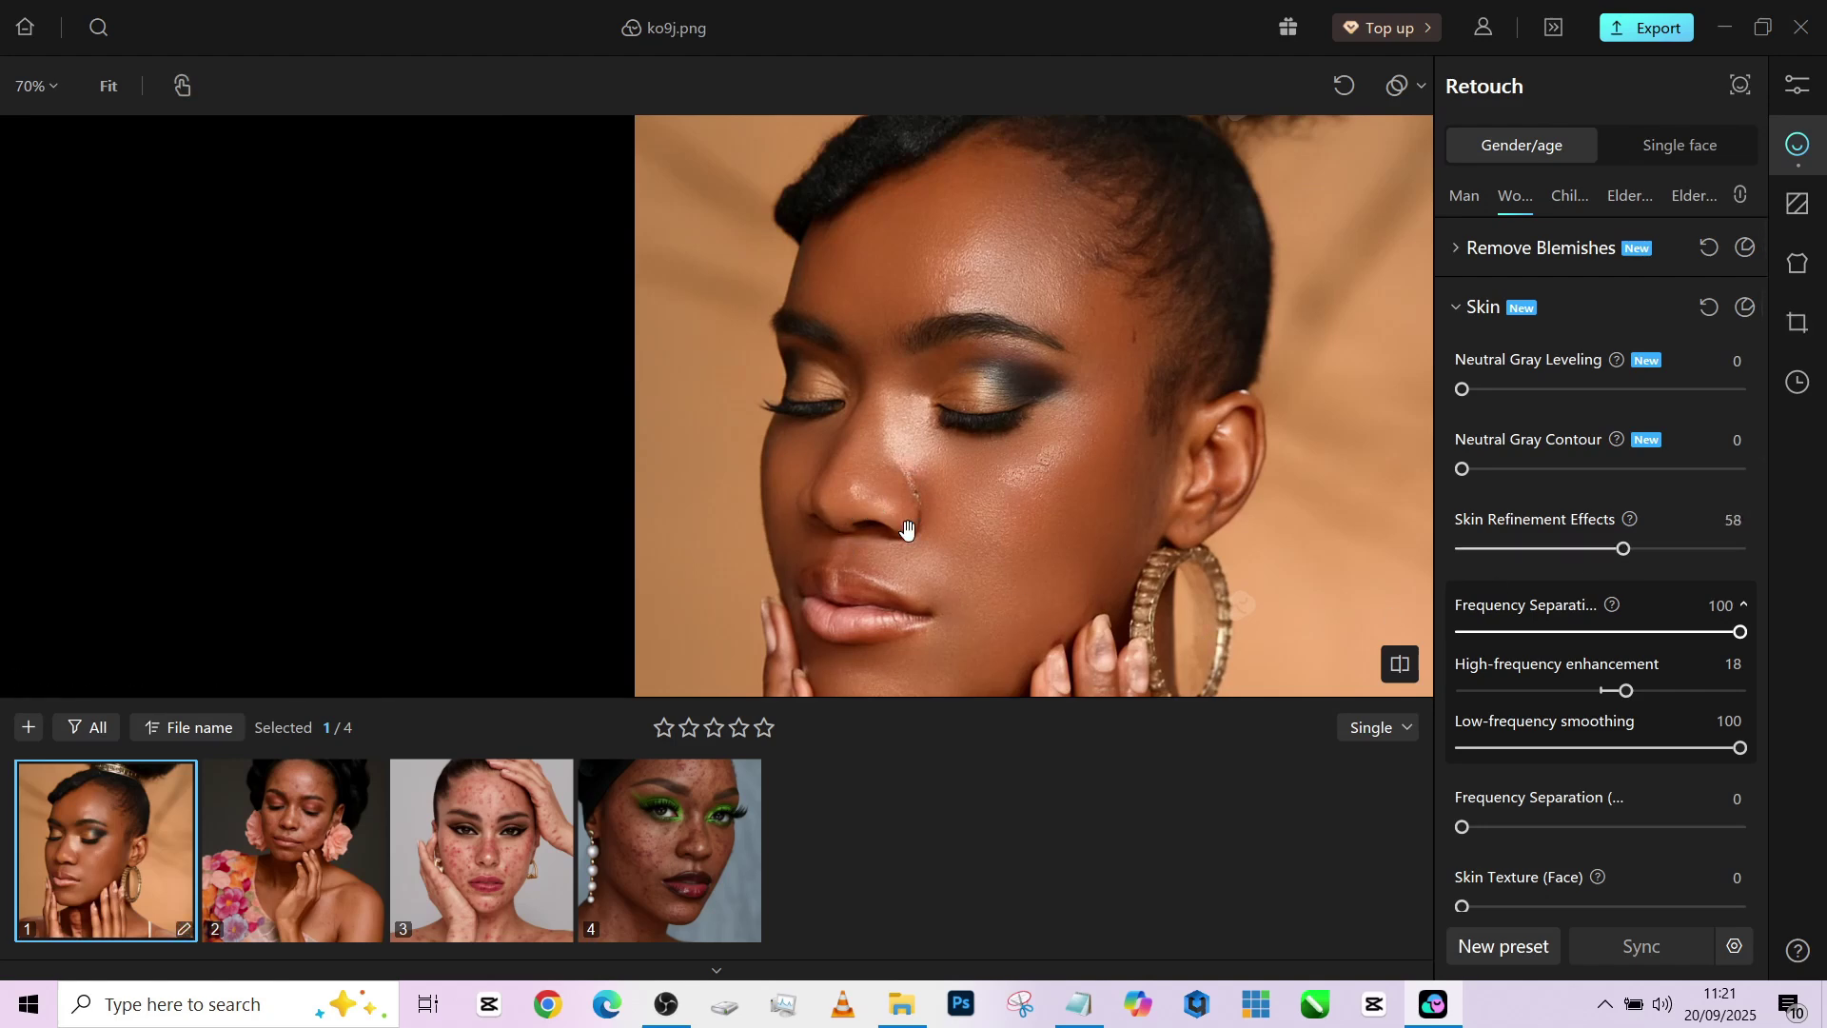
scroll(948, 308, "down", 2)
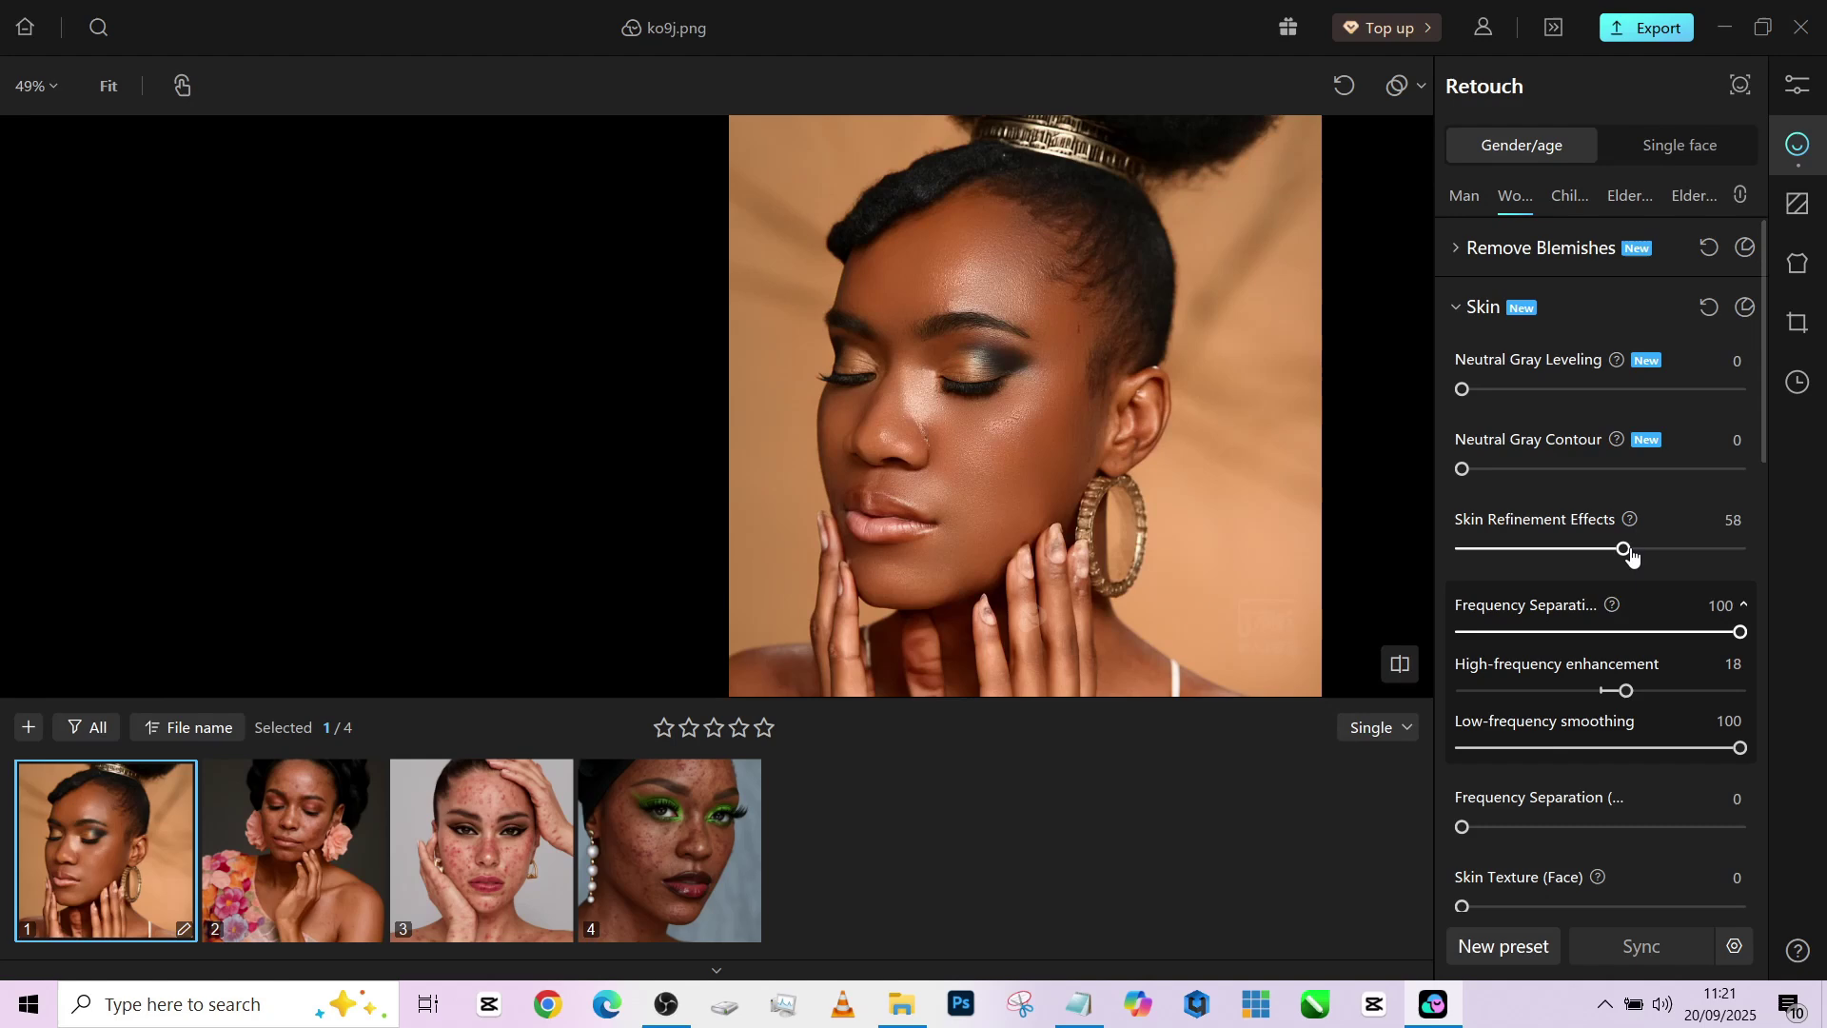
scroll(1492, 793, "down", 1)
scroll(1491, 793, "down", 1)
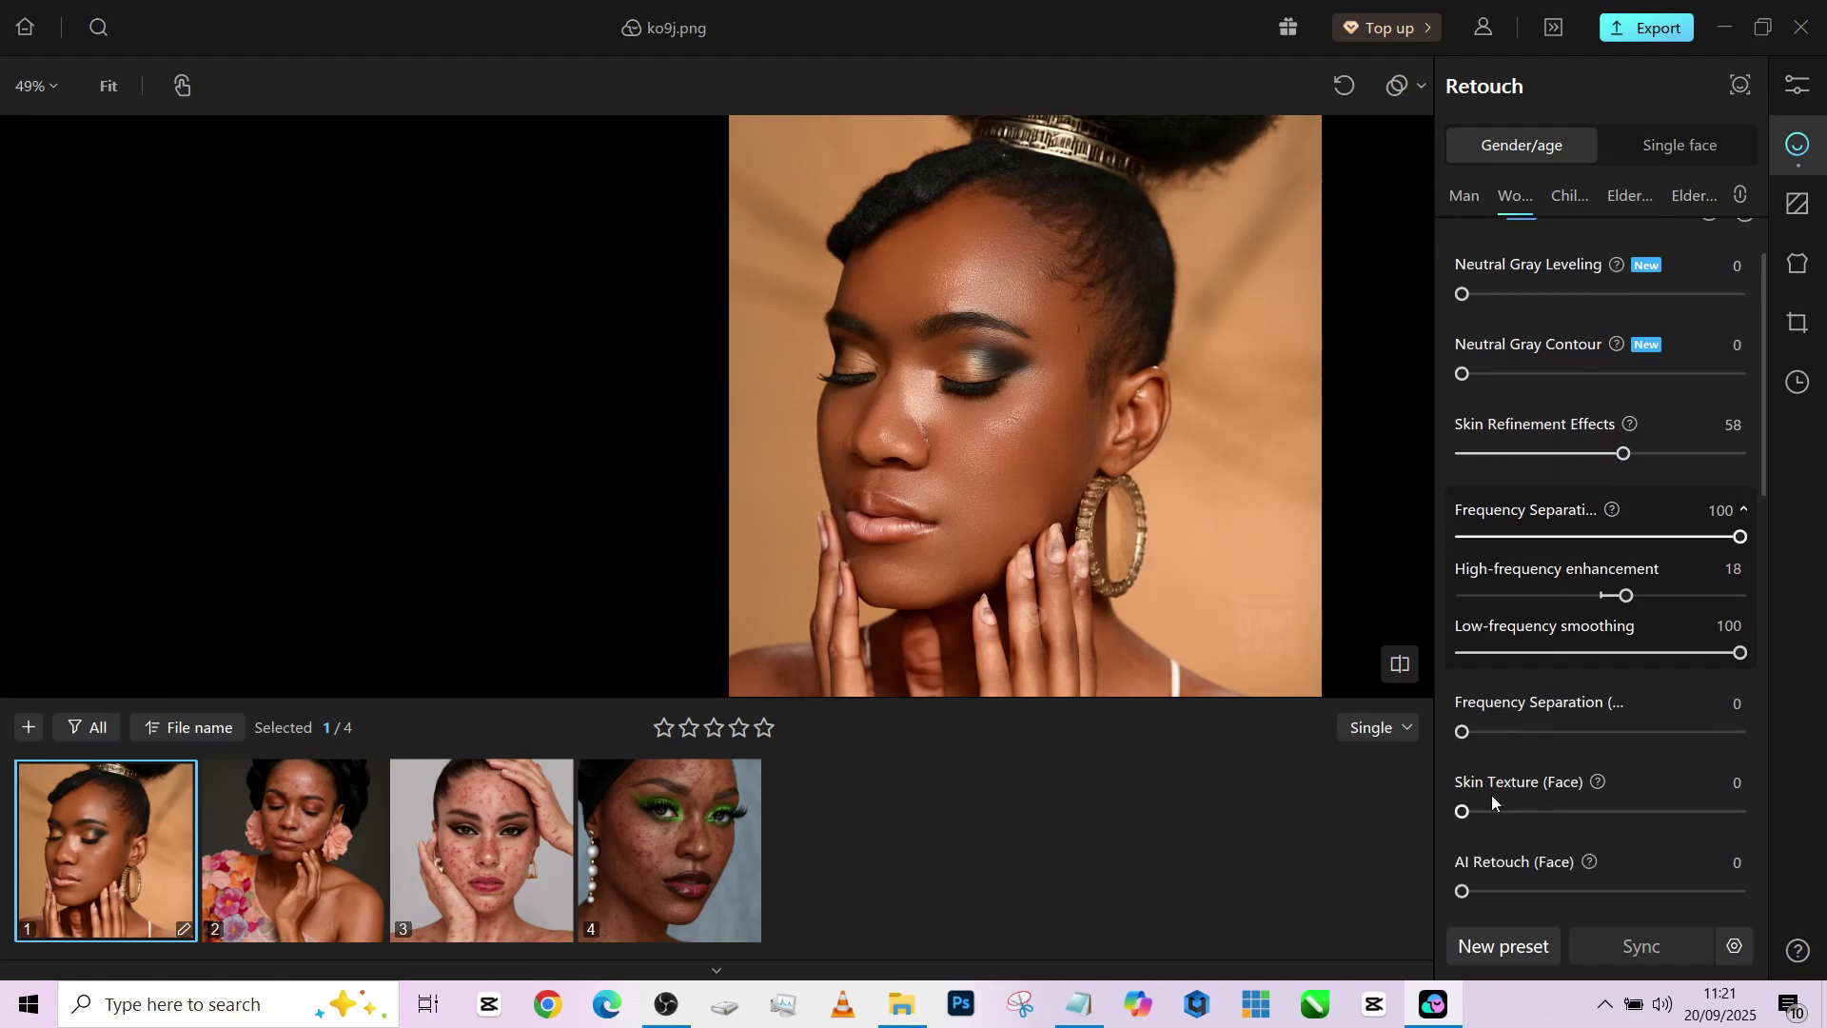
scroll(1491, 793, "down", 1)
left_click_drag(1464, 868, 1496, 869)
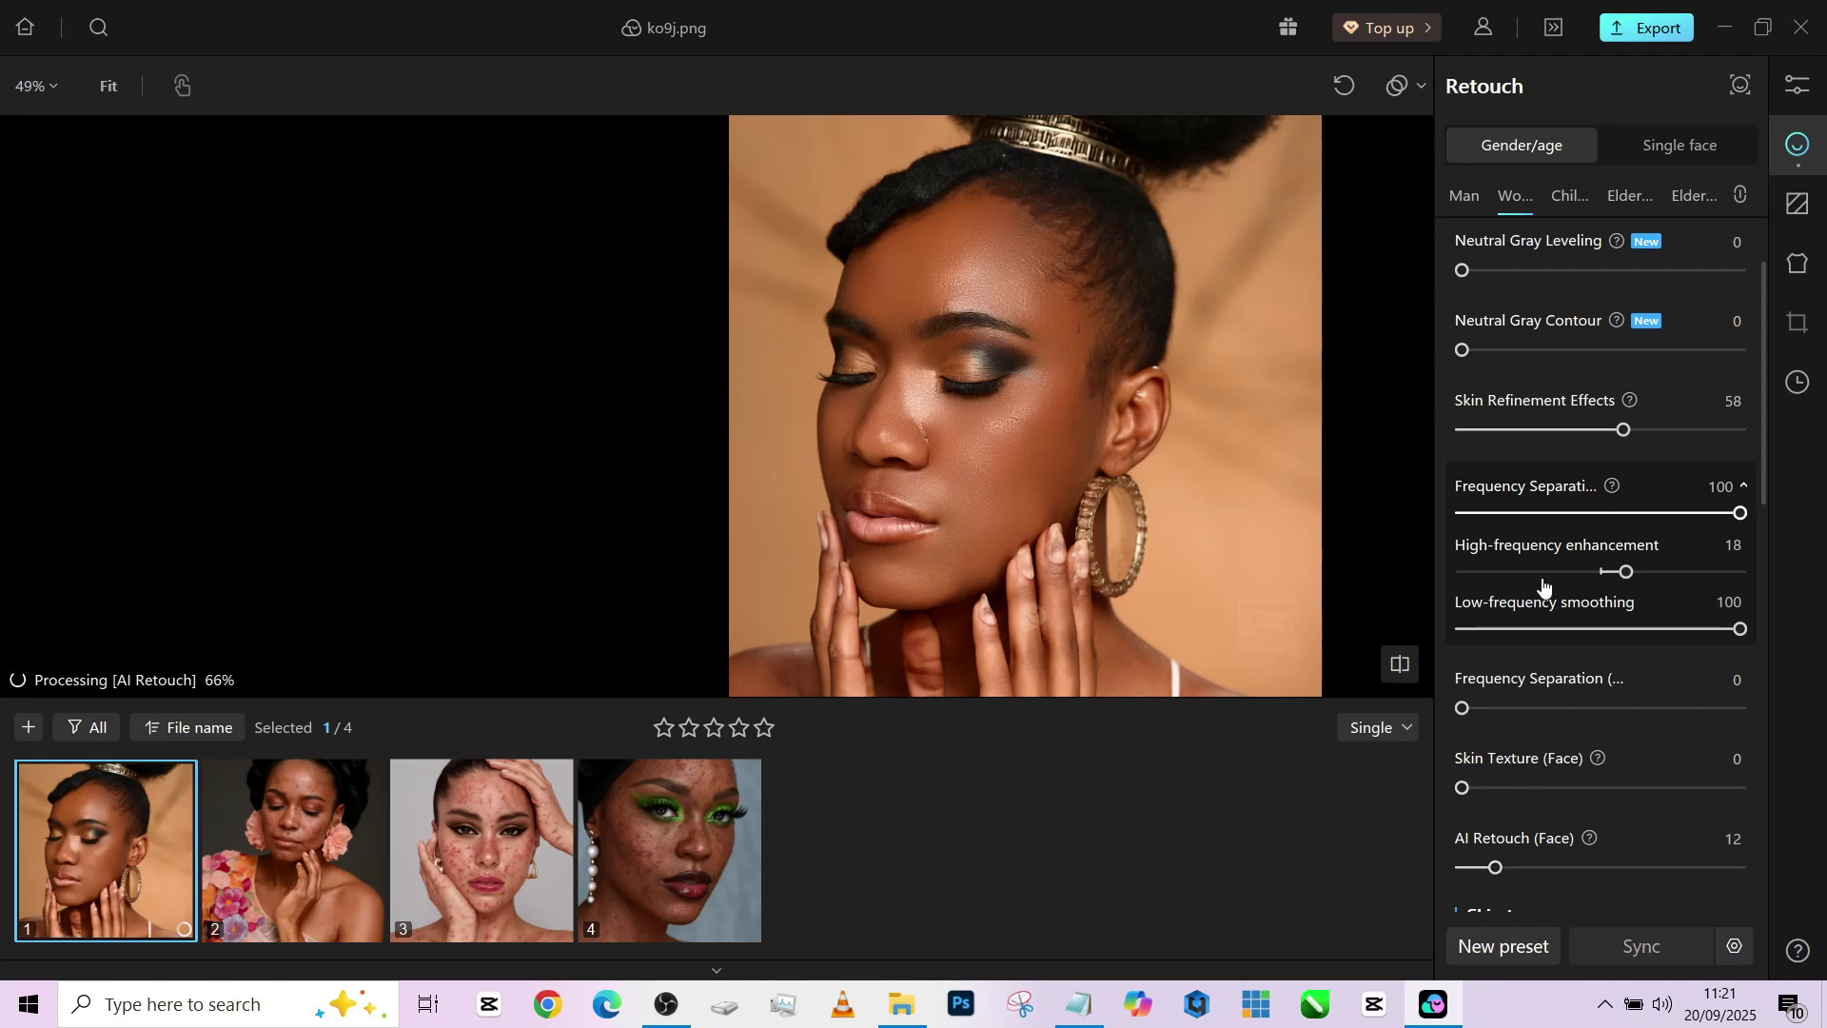
scroll(1542, 591, "up", 3)
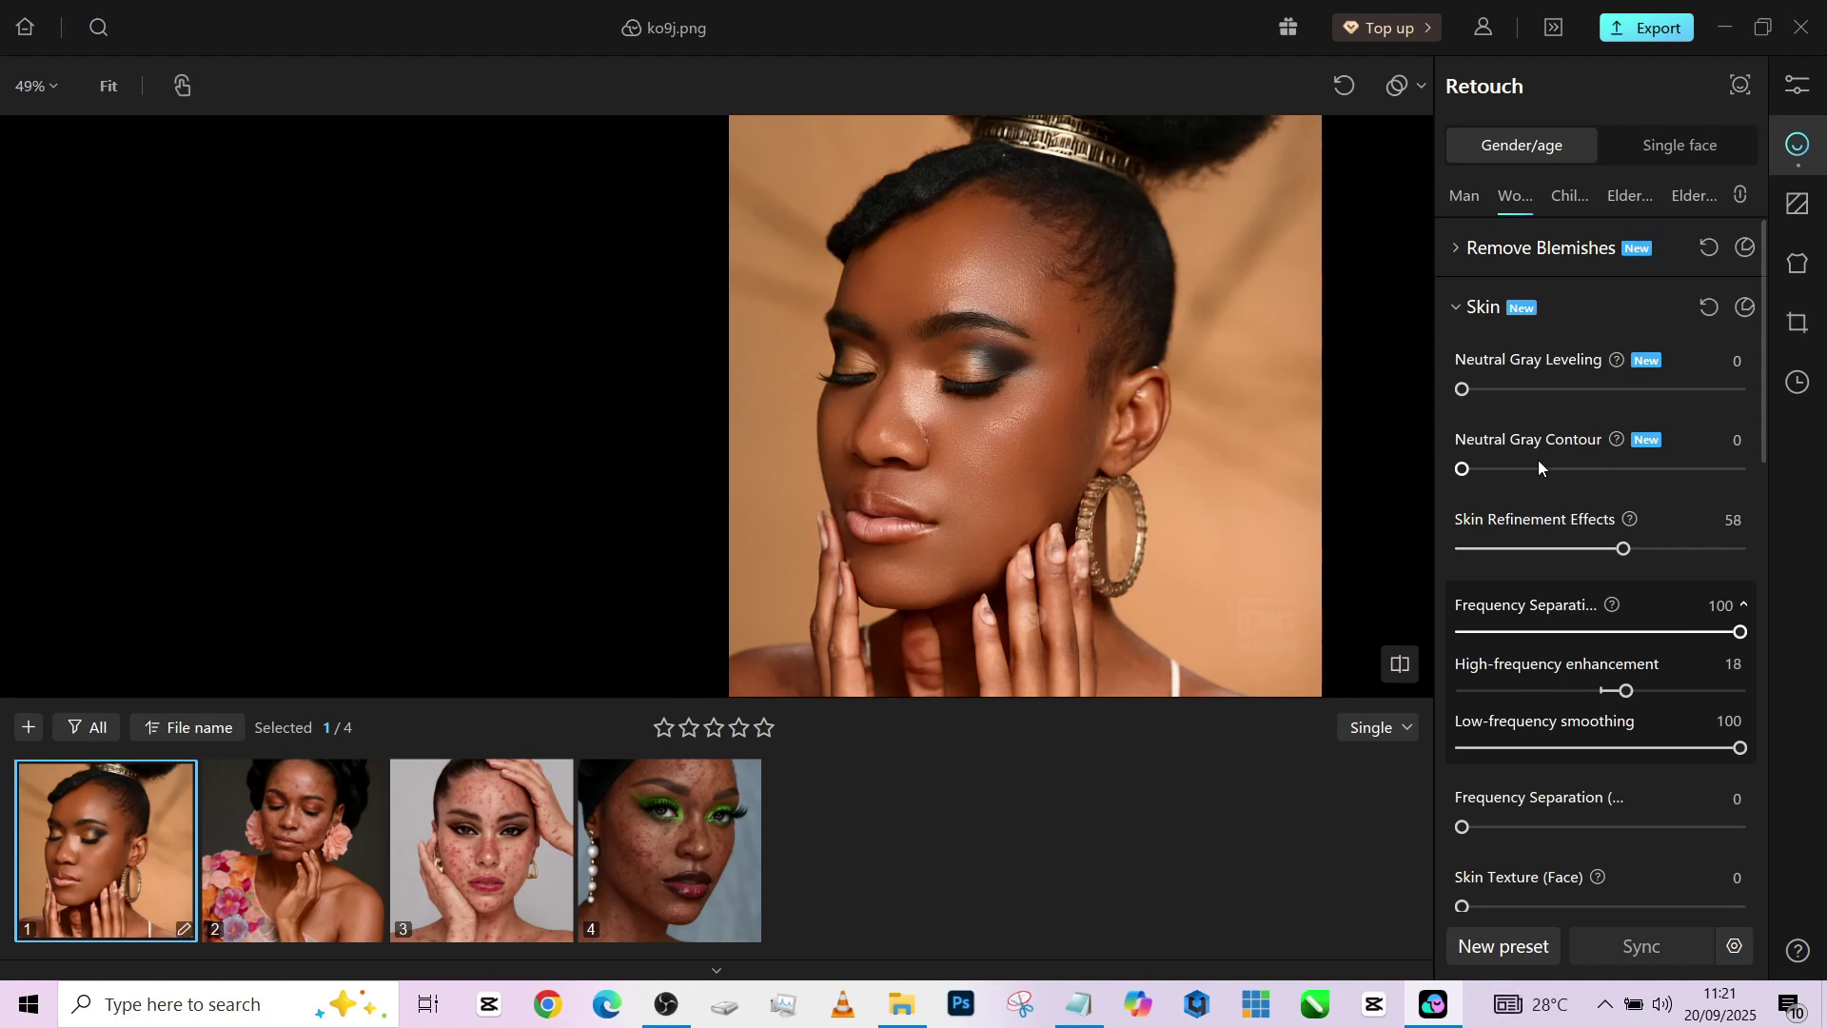
scroll(921, 257, "up", 5)
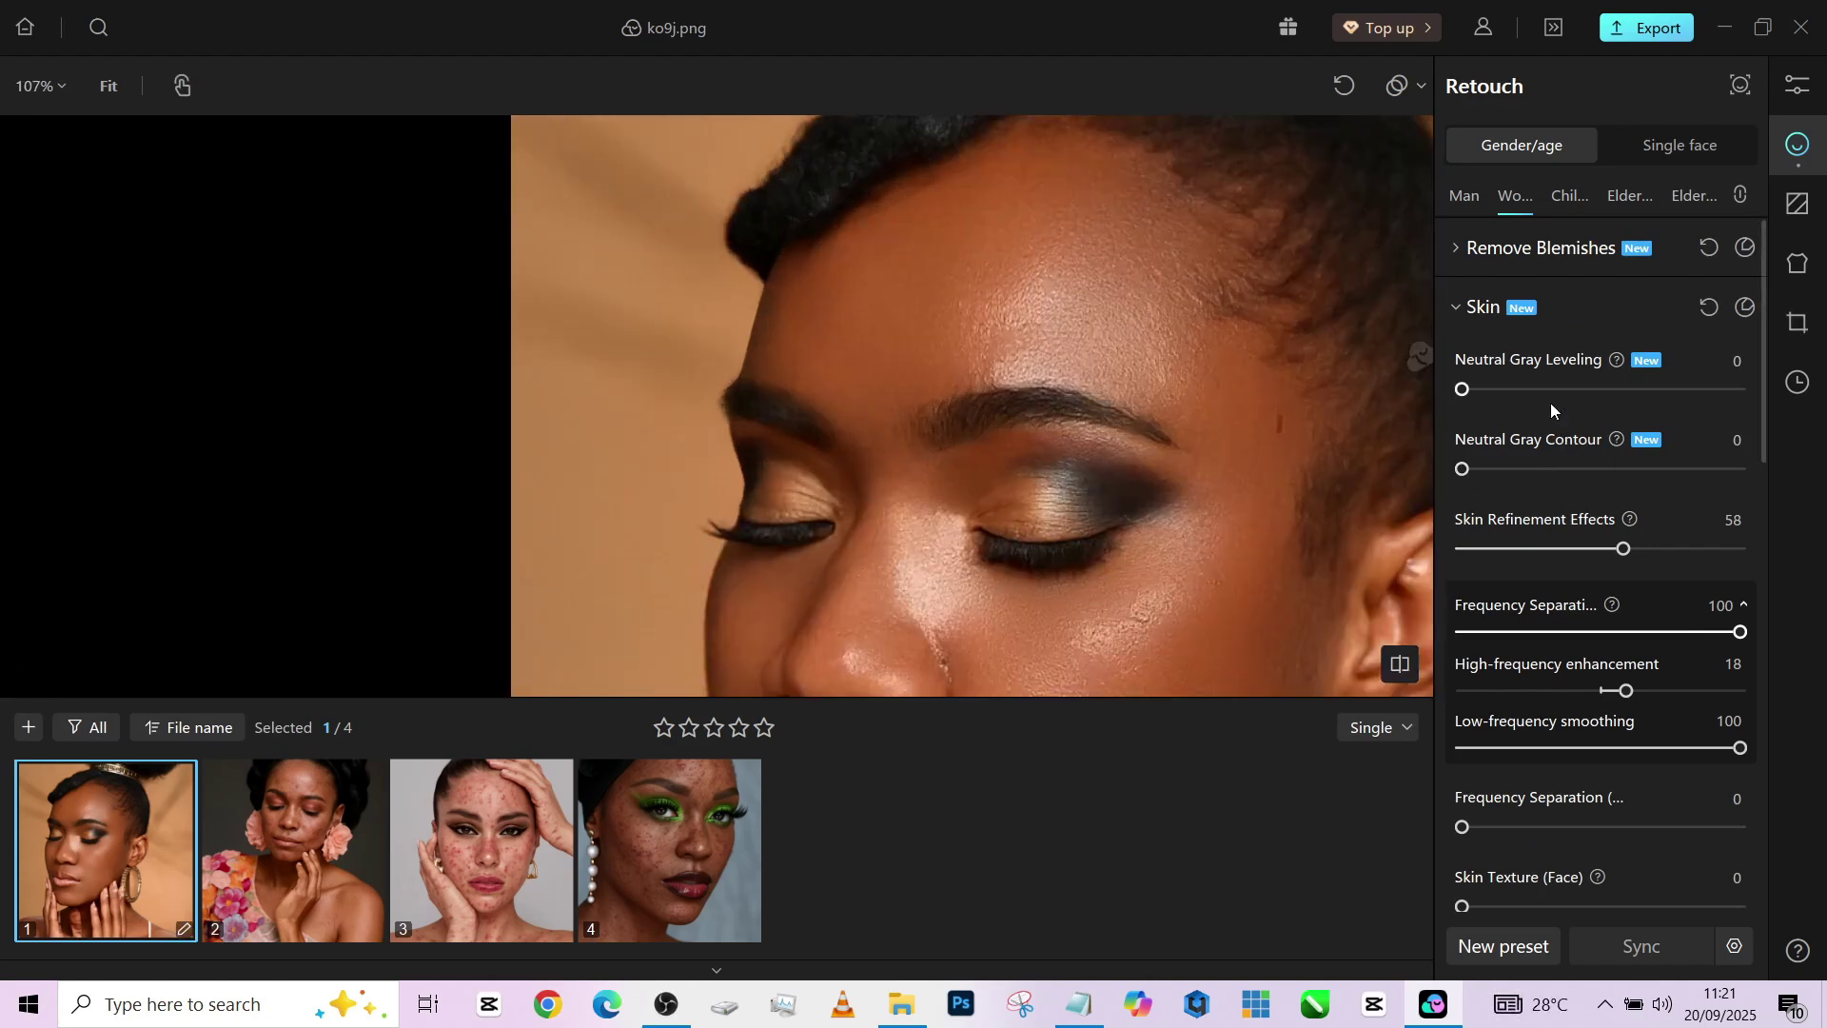
Set Neutral Gray Leveling to 100, comparing it on and off
mouse_move(1551, 375)
left_mouse_down()
mouse_move(1565, 393)
mouse_move(1791, 380)
left_mouse_up()
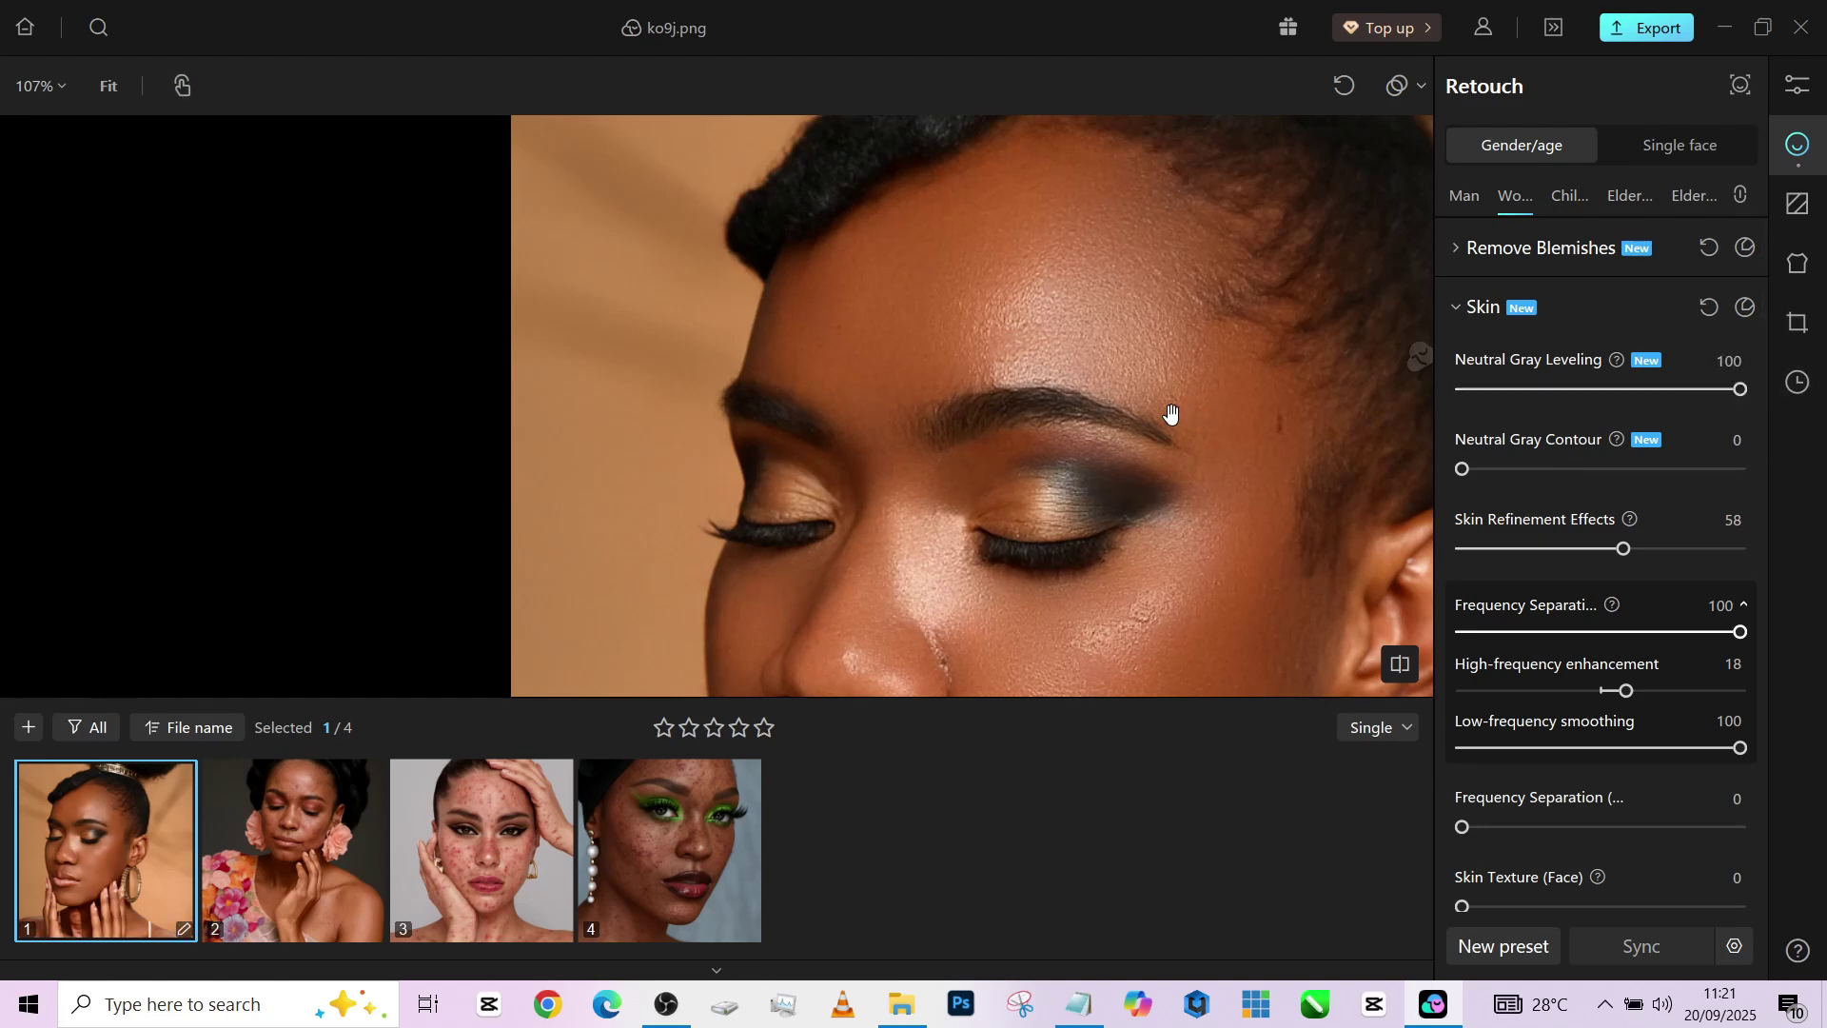
scroll(1014, 203, "down", 3)
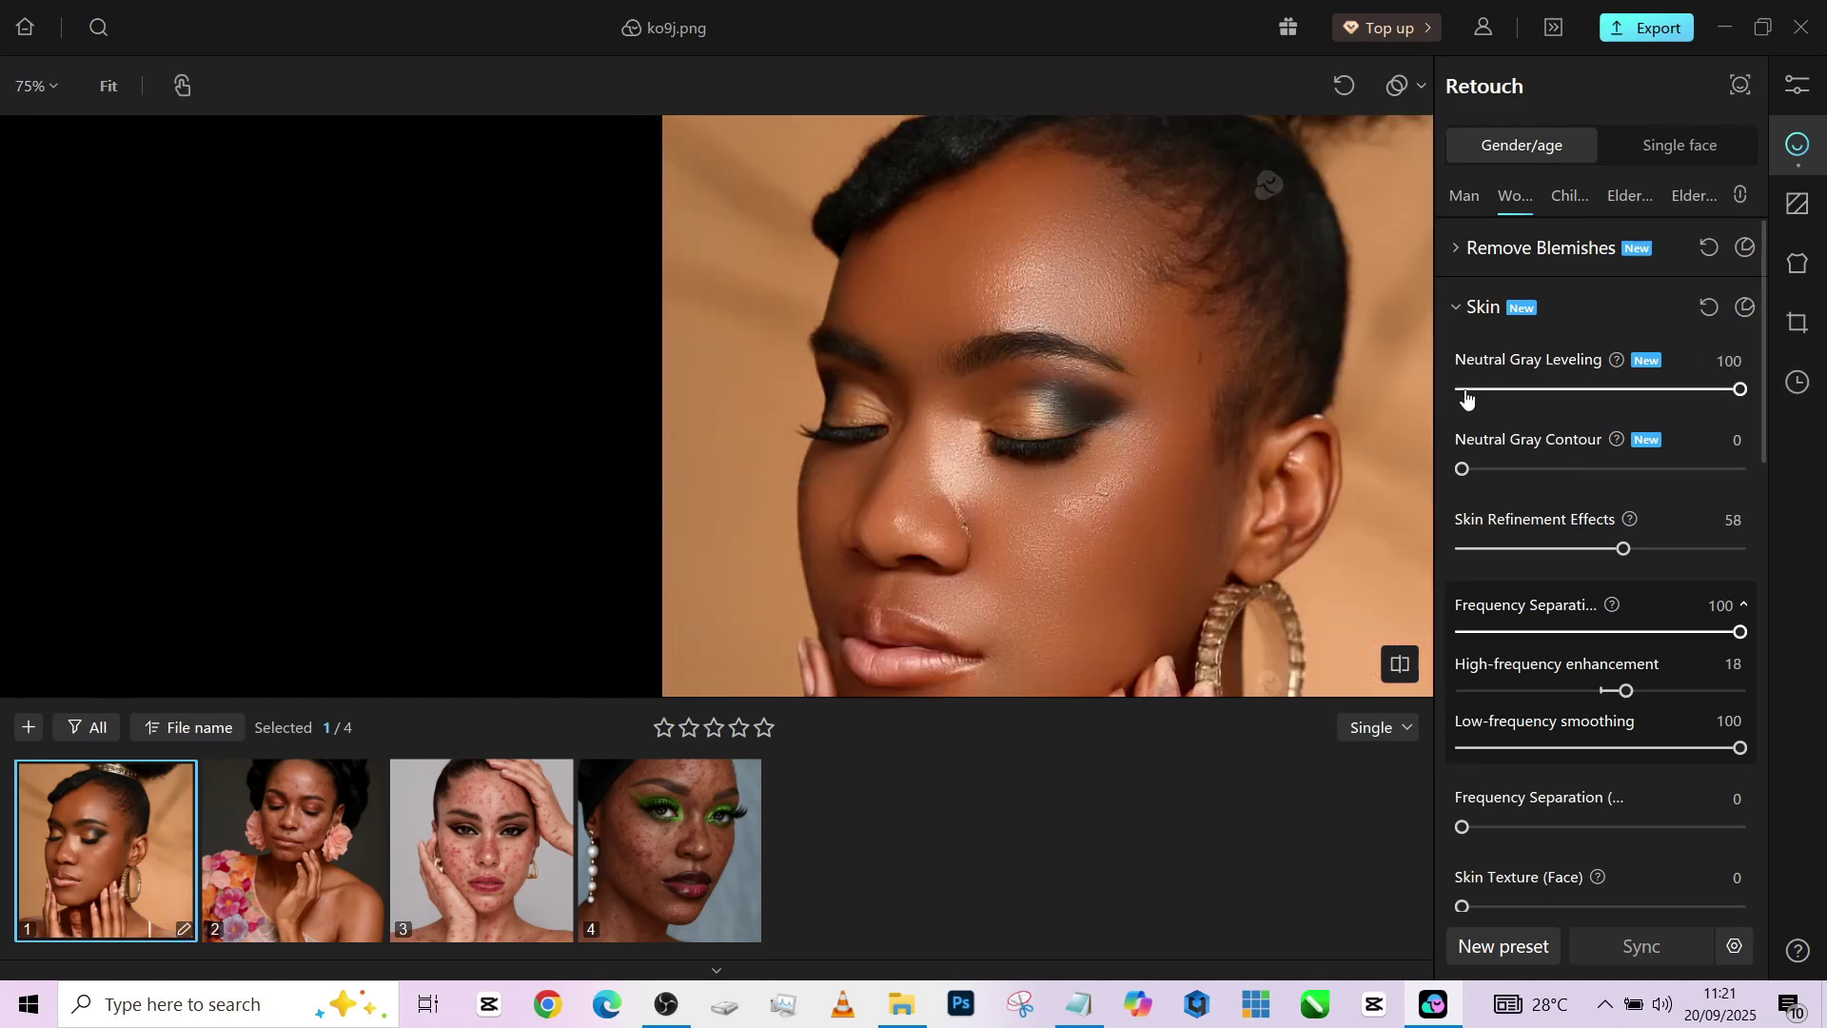
left_click_drag(1101, 510, 1108, 437)
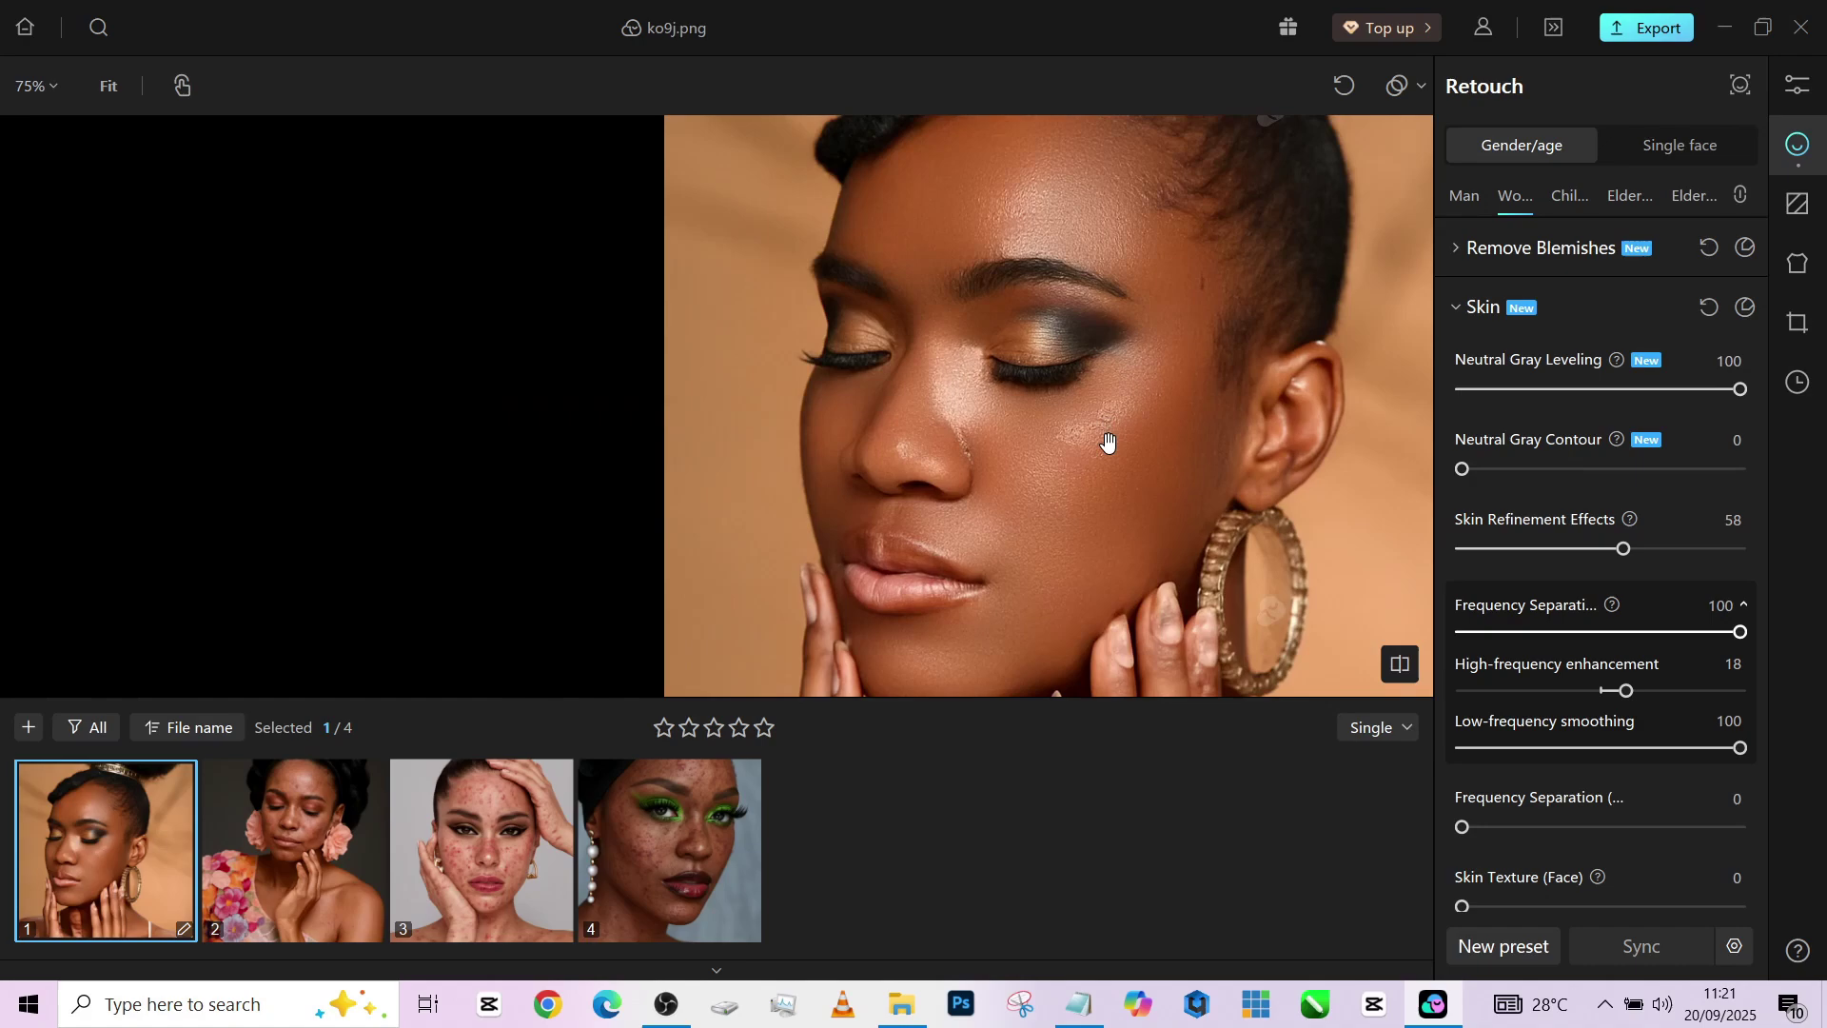
scroll(1108, 440, "up", 3)
left_click(1473, 394)
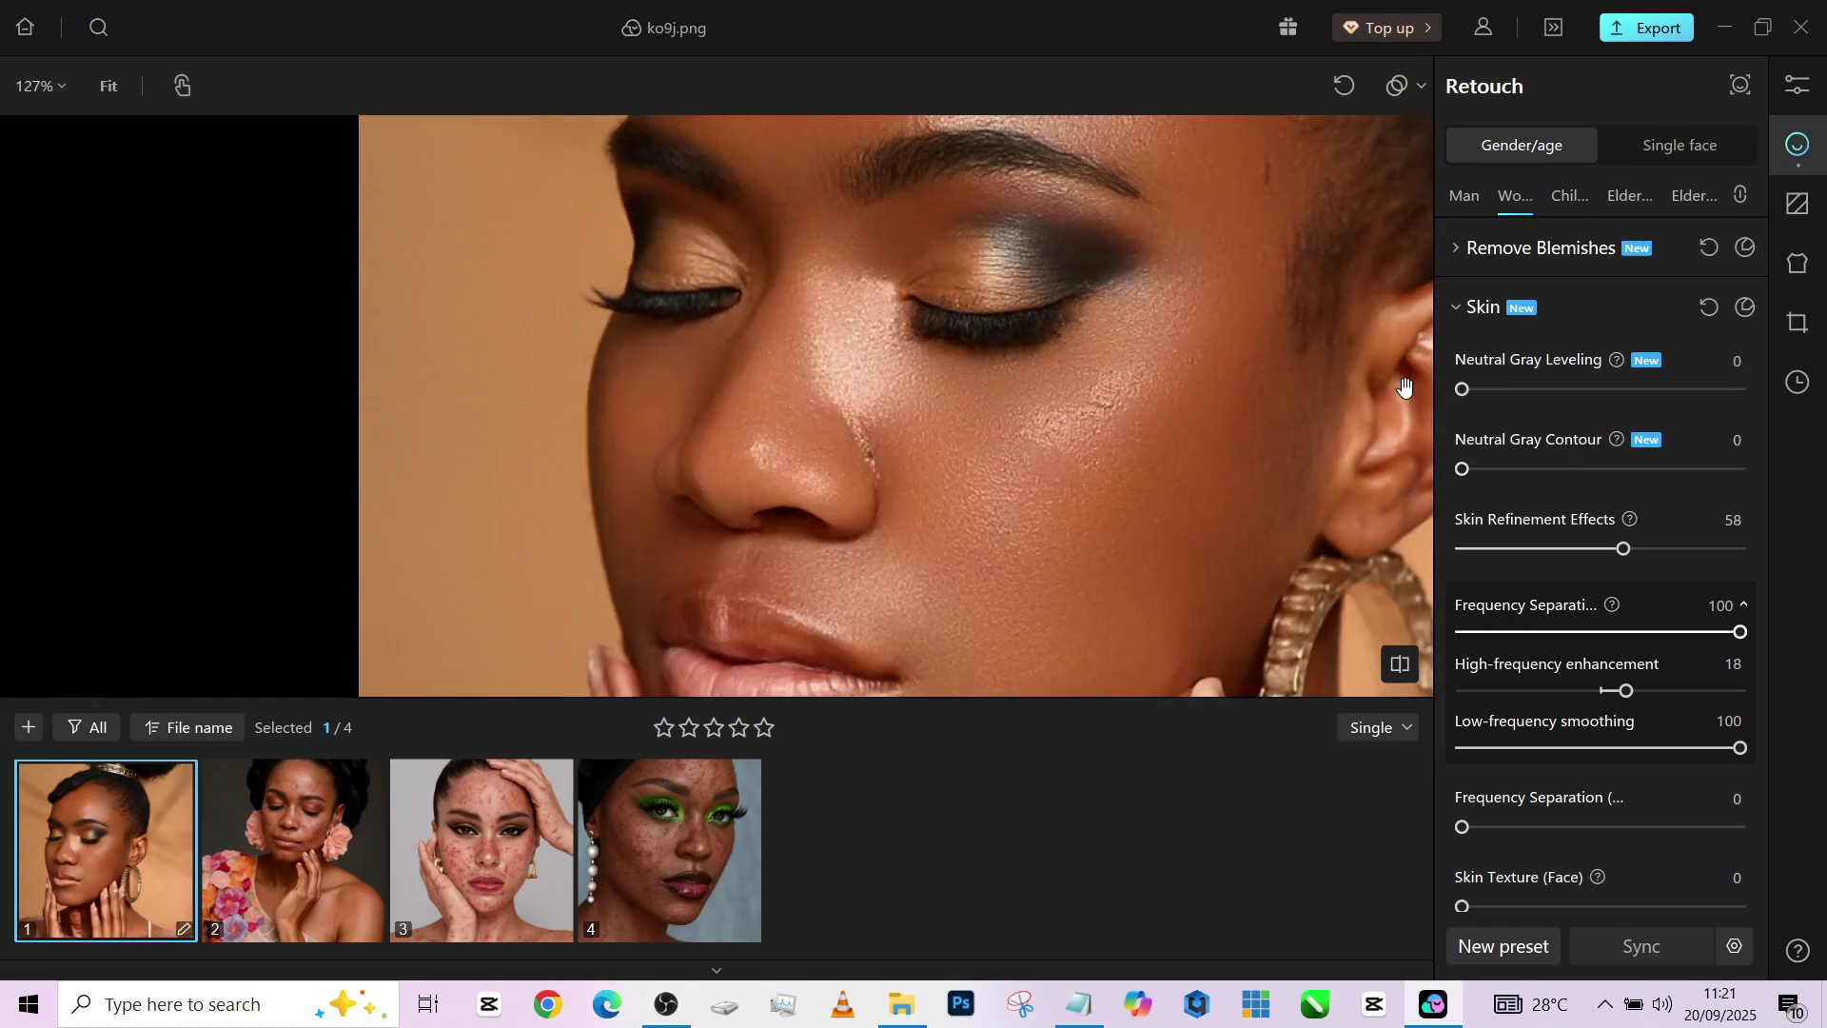
left_click_drag(1110, 285, 1132, 477)
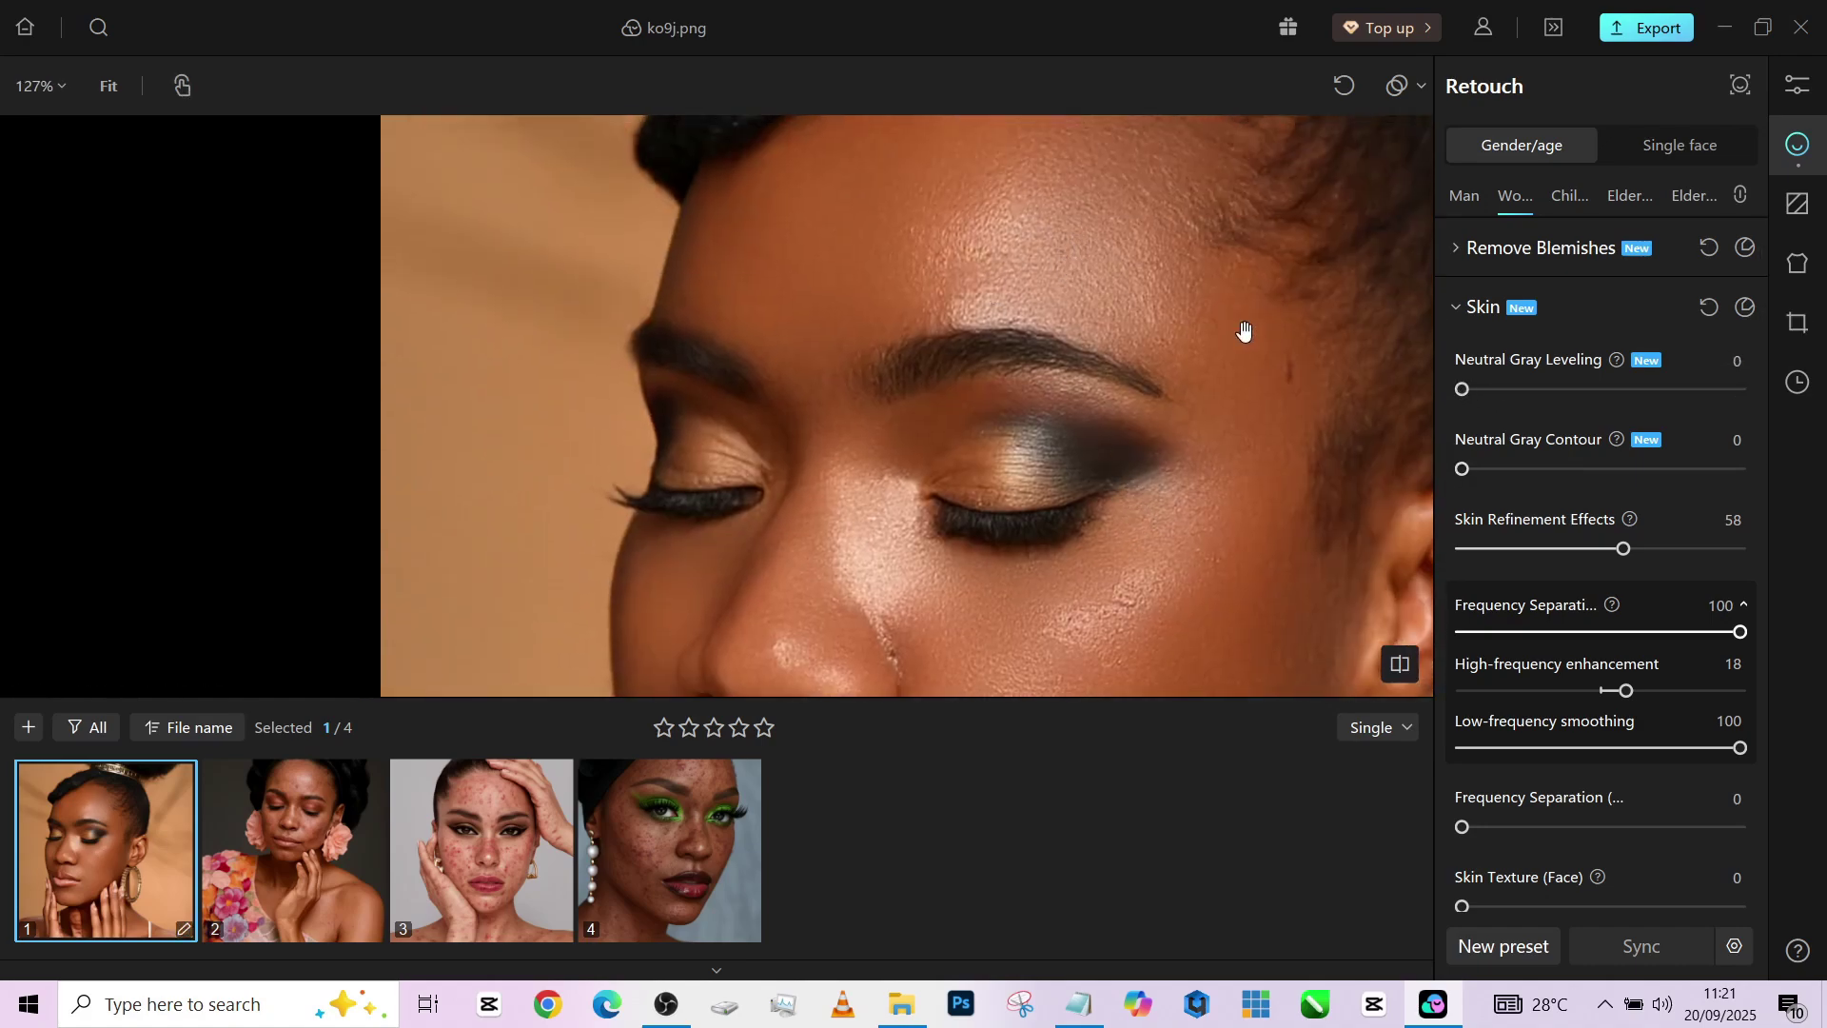
left_click_drag(1494, 391, 1771, 408)
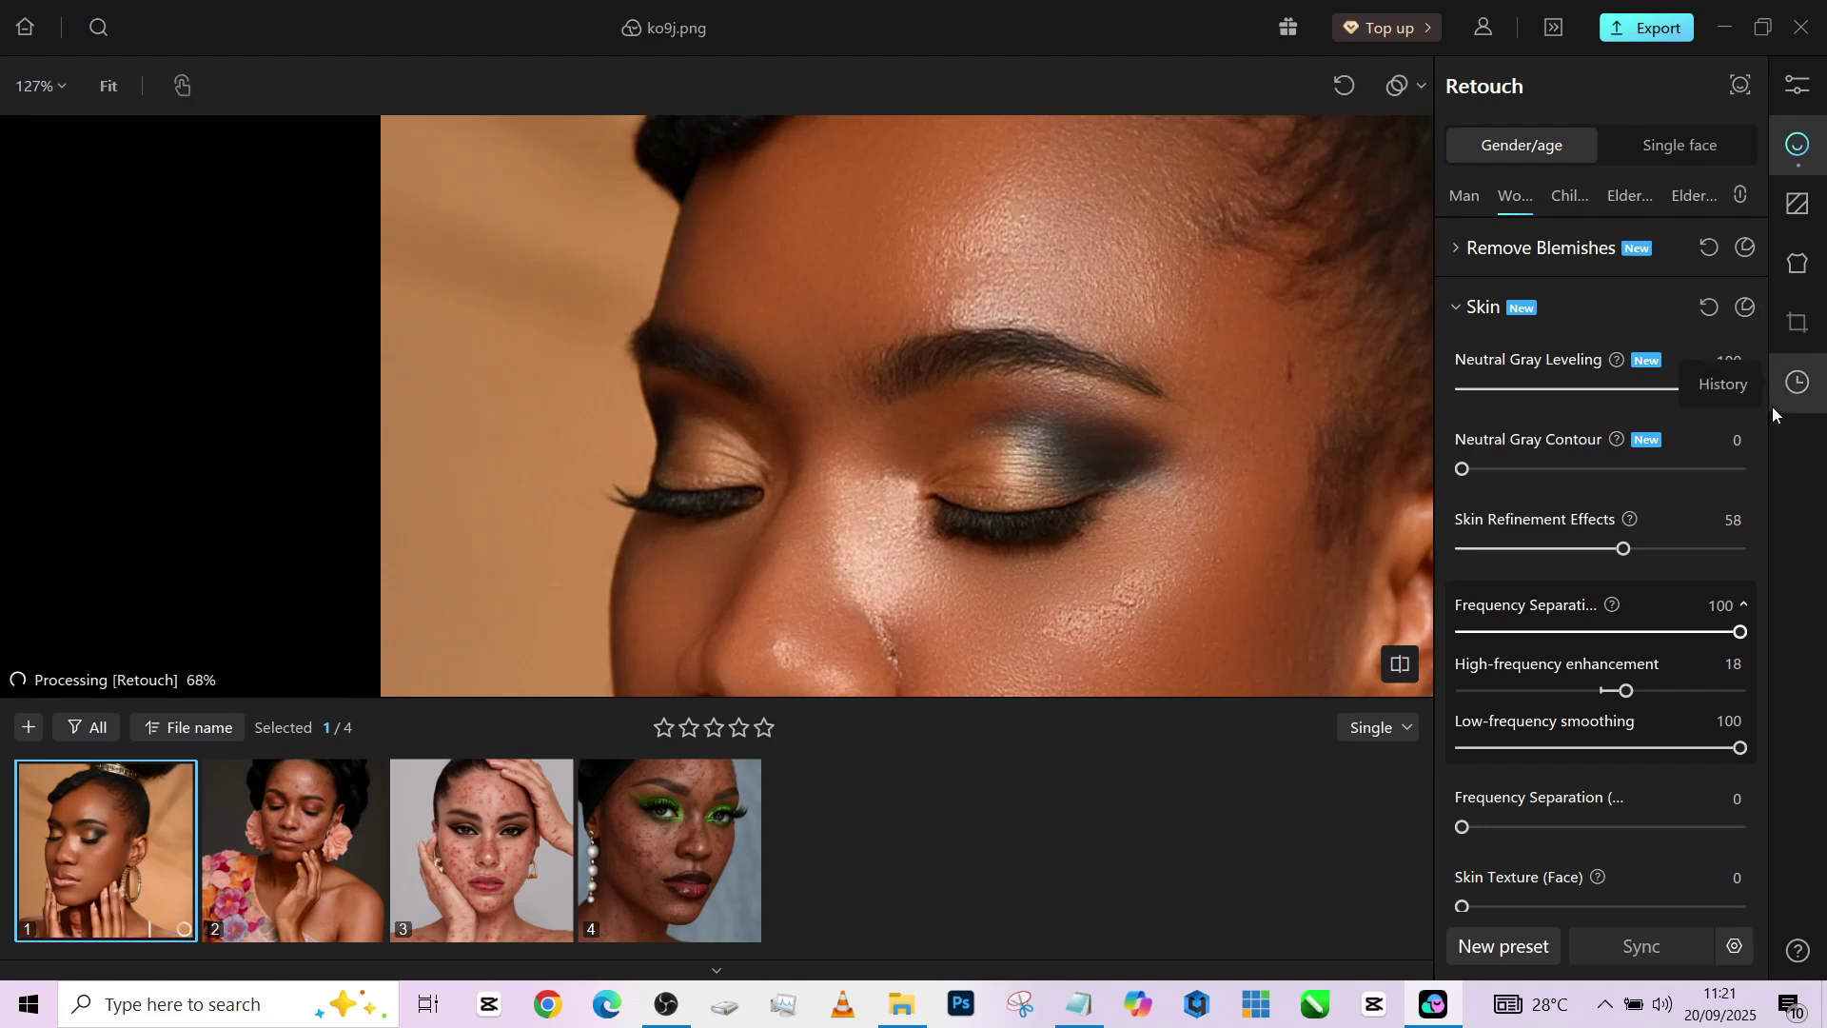
scroll(844, 298, "down", 3)
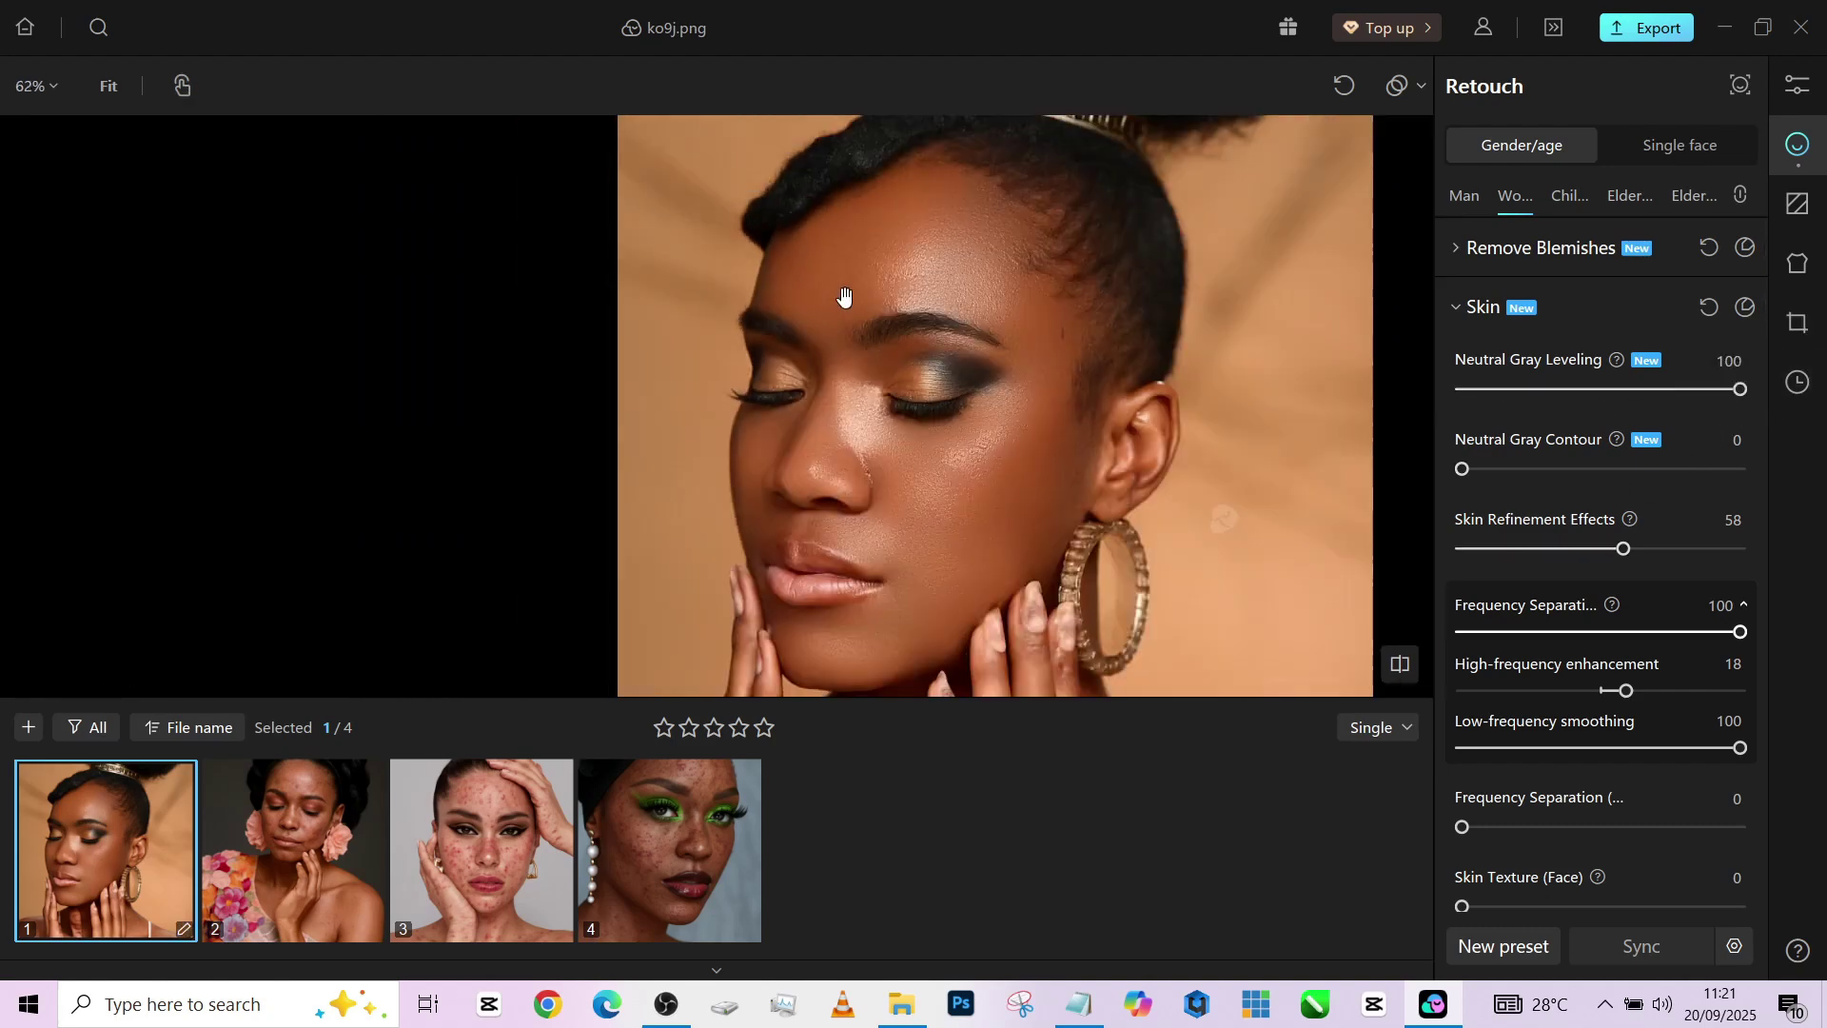
Set Neutral Gray Contour to 77, then check the hands, neck and head
left_click_drag(1492, 475, 1779, 474)
scroll(1111, 441, "down", 2)
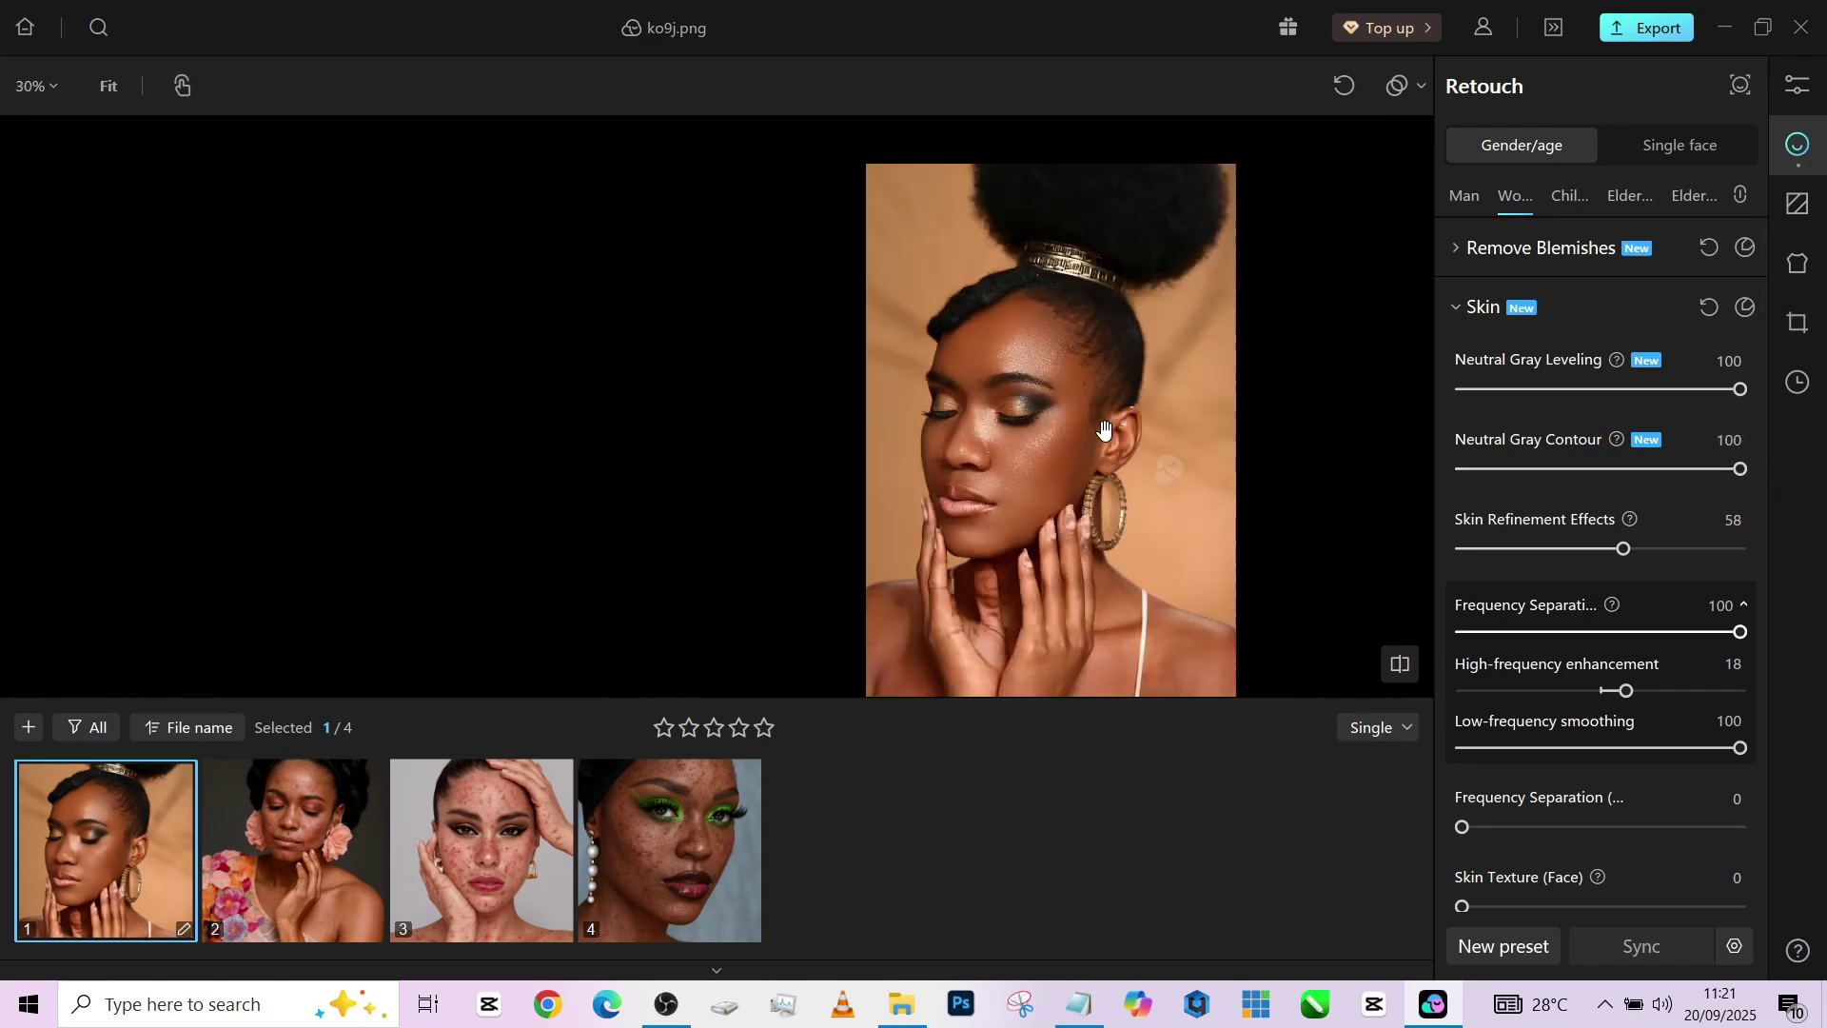
scroll(1113, 440, "up", 2)
left_click(1677, 471)
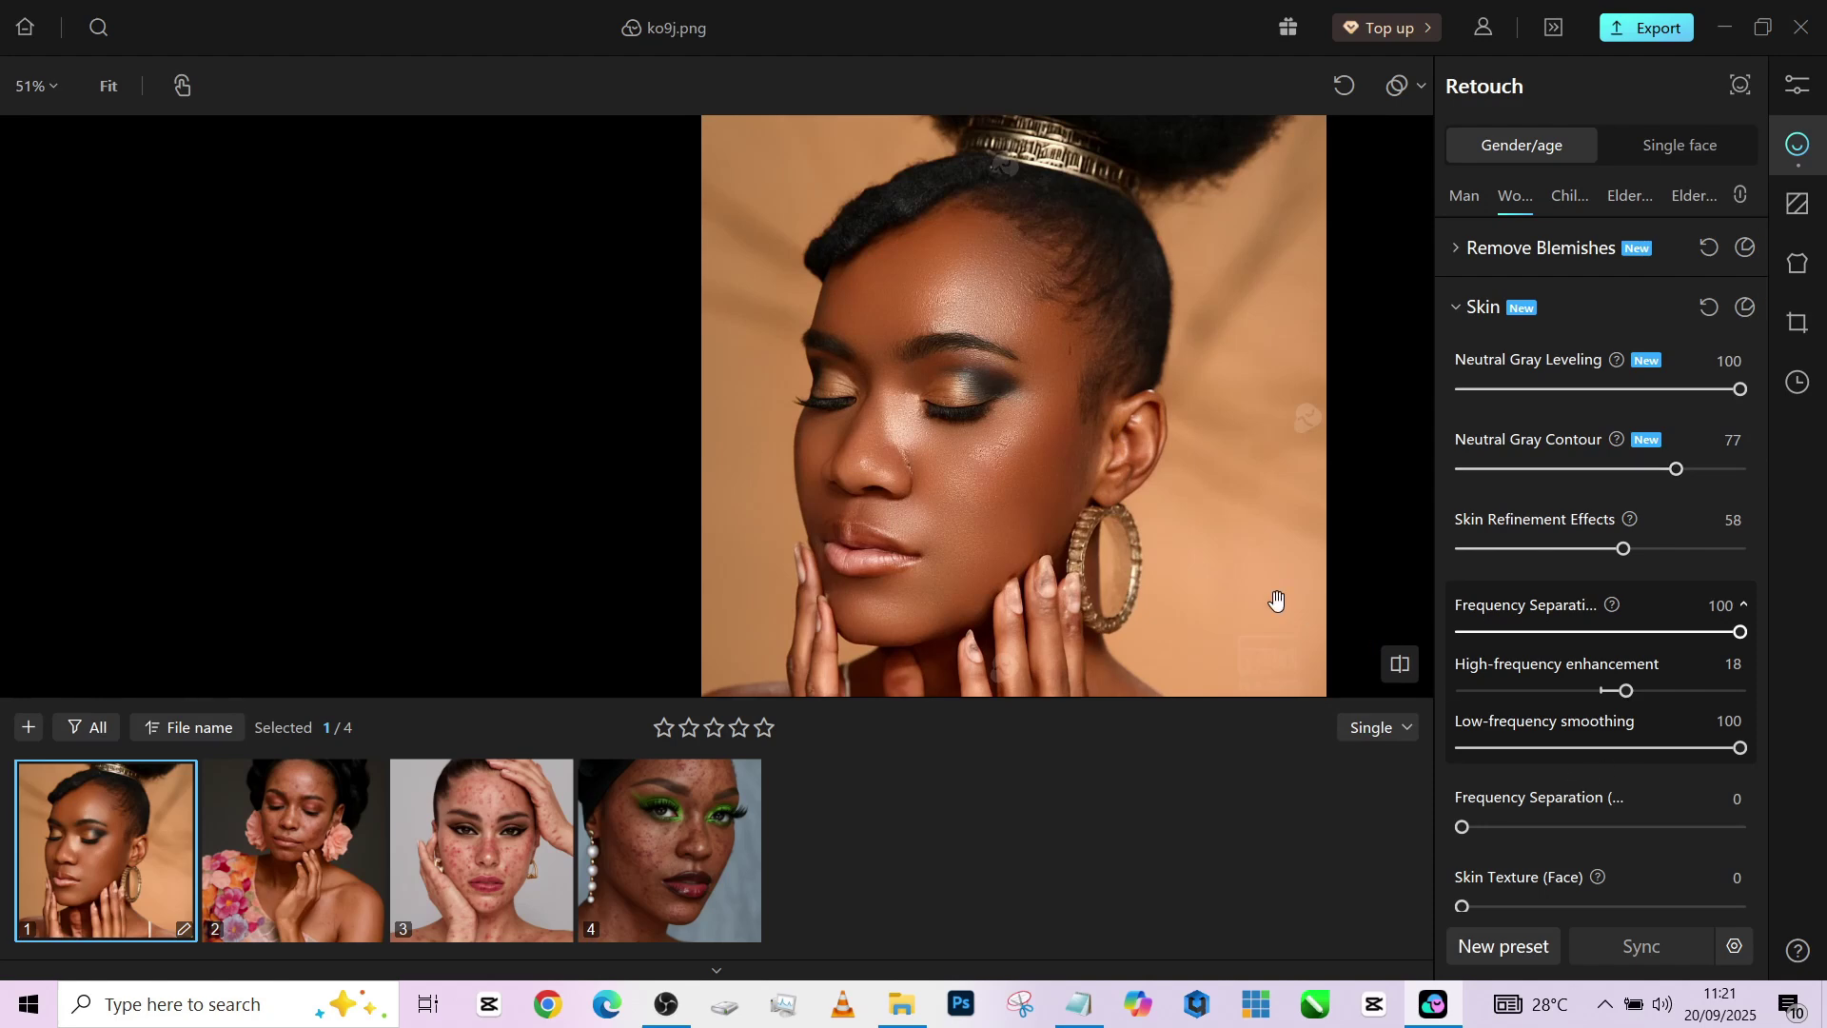
left_click_drag(1275, 604, 1163, 385)
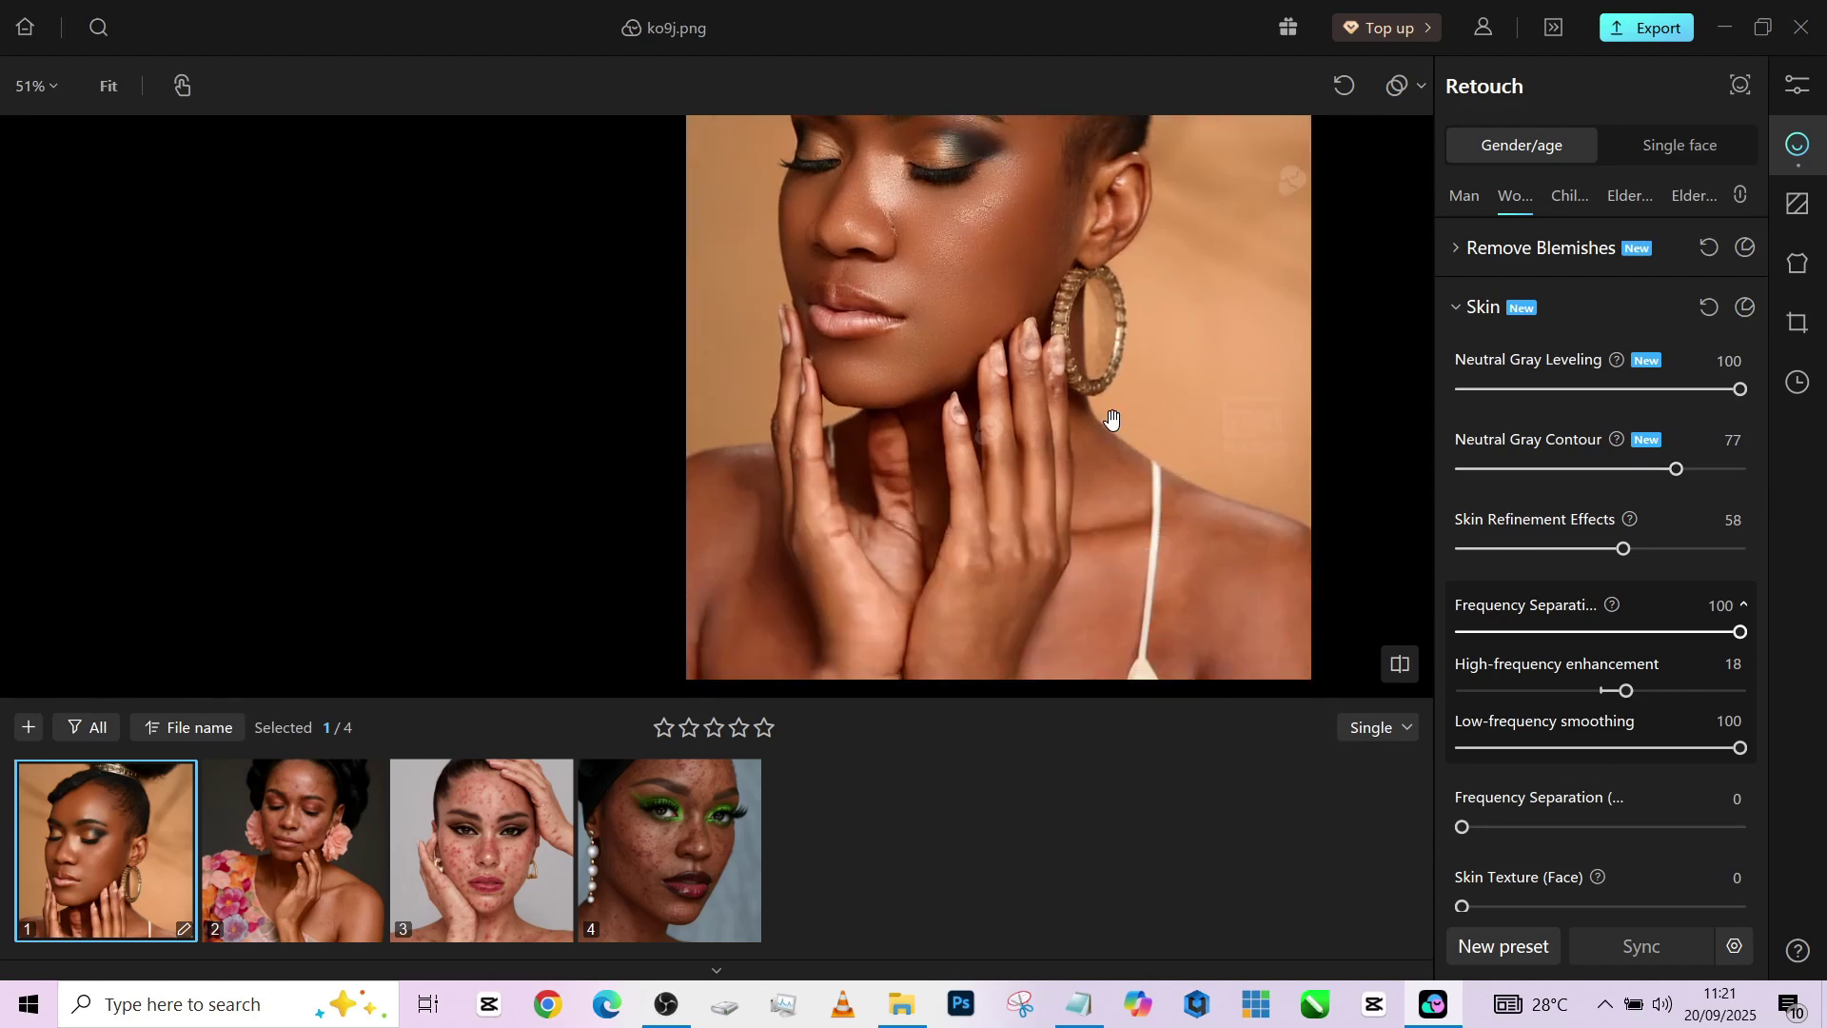
scroll(1112, 418, "down", 1)
mouse_move(1127, 409)
left_mouse_down()
mouse_move(884, 559)
mouse_move(833, 521)
left_mouse_up()
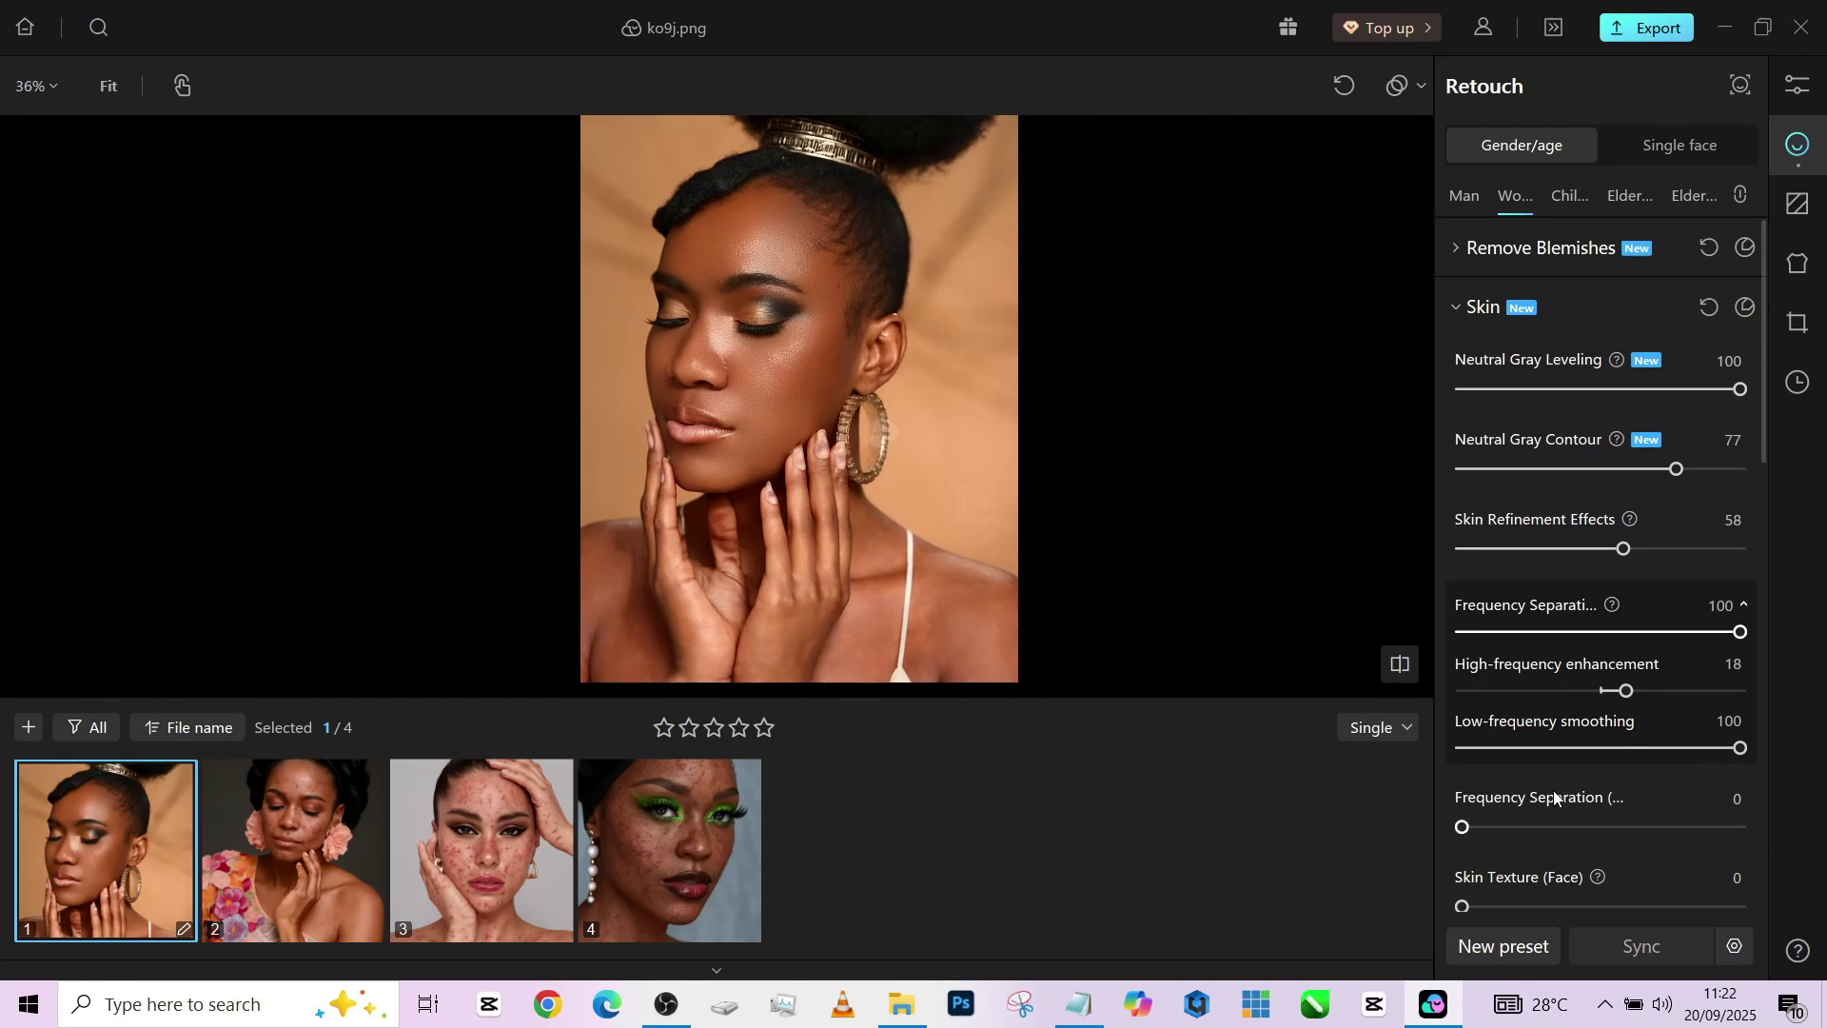
left_click_drag(1470, 831, 1738, 832)
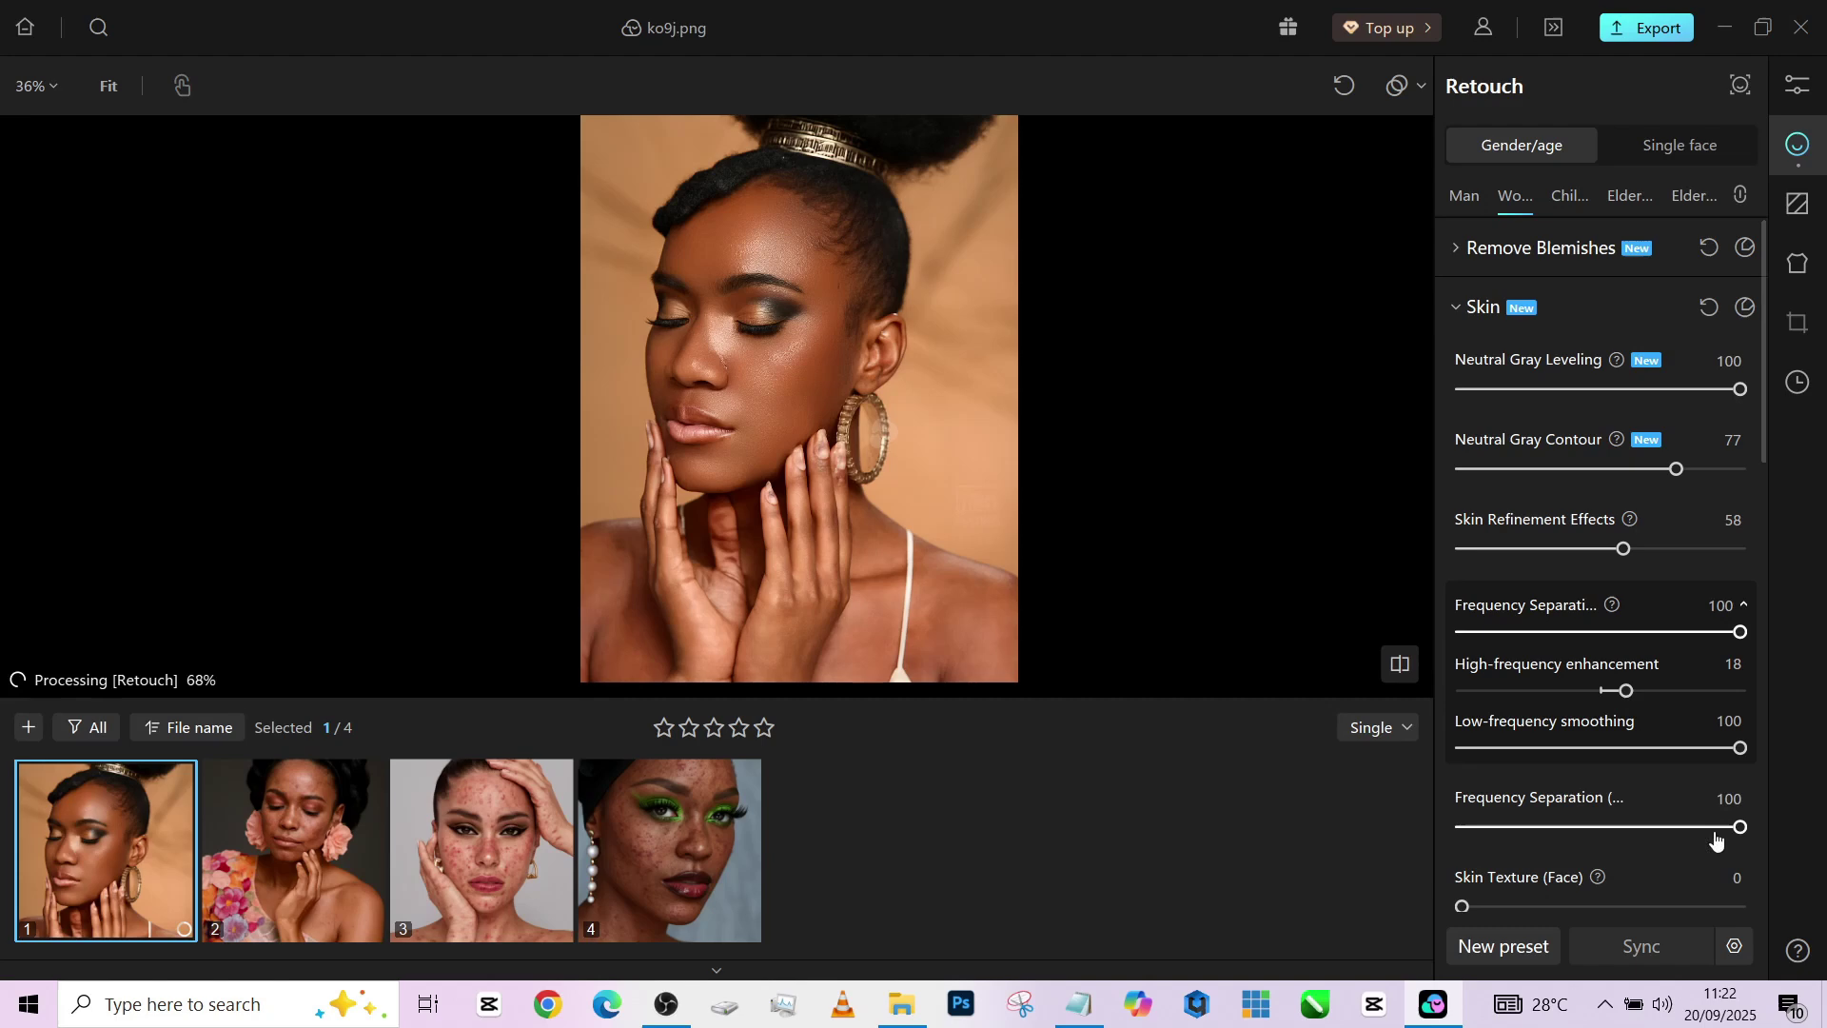
scroll(899, 618, "up", 2)
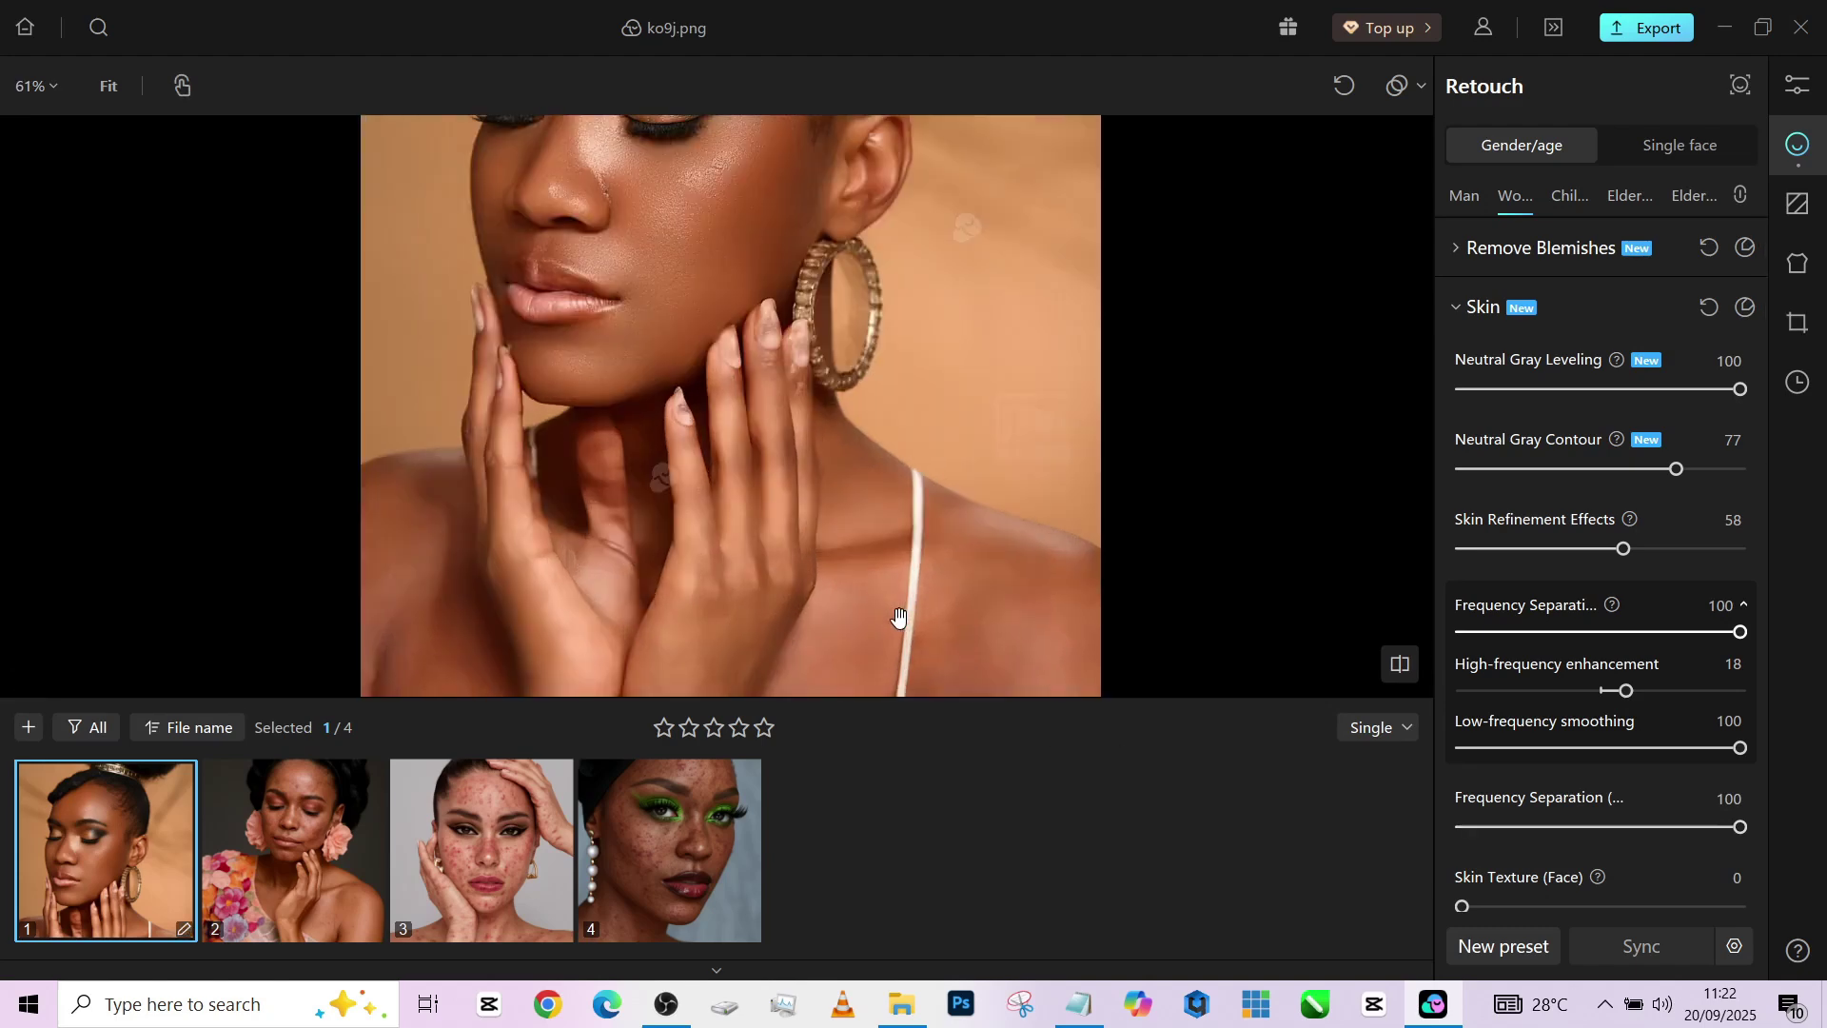
left_click_drag(847, 457, 857, 550)
scroll(832, 418, "down", 1)
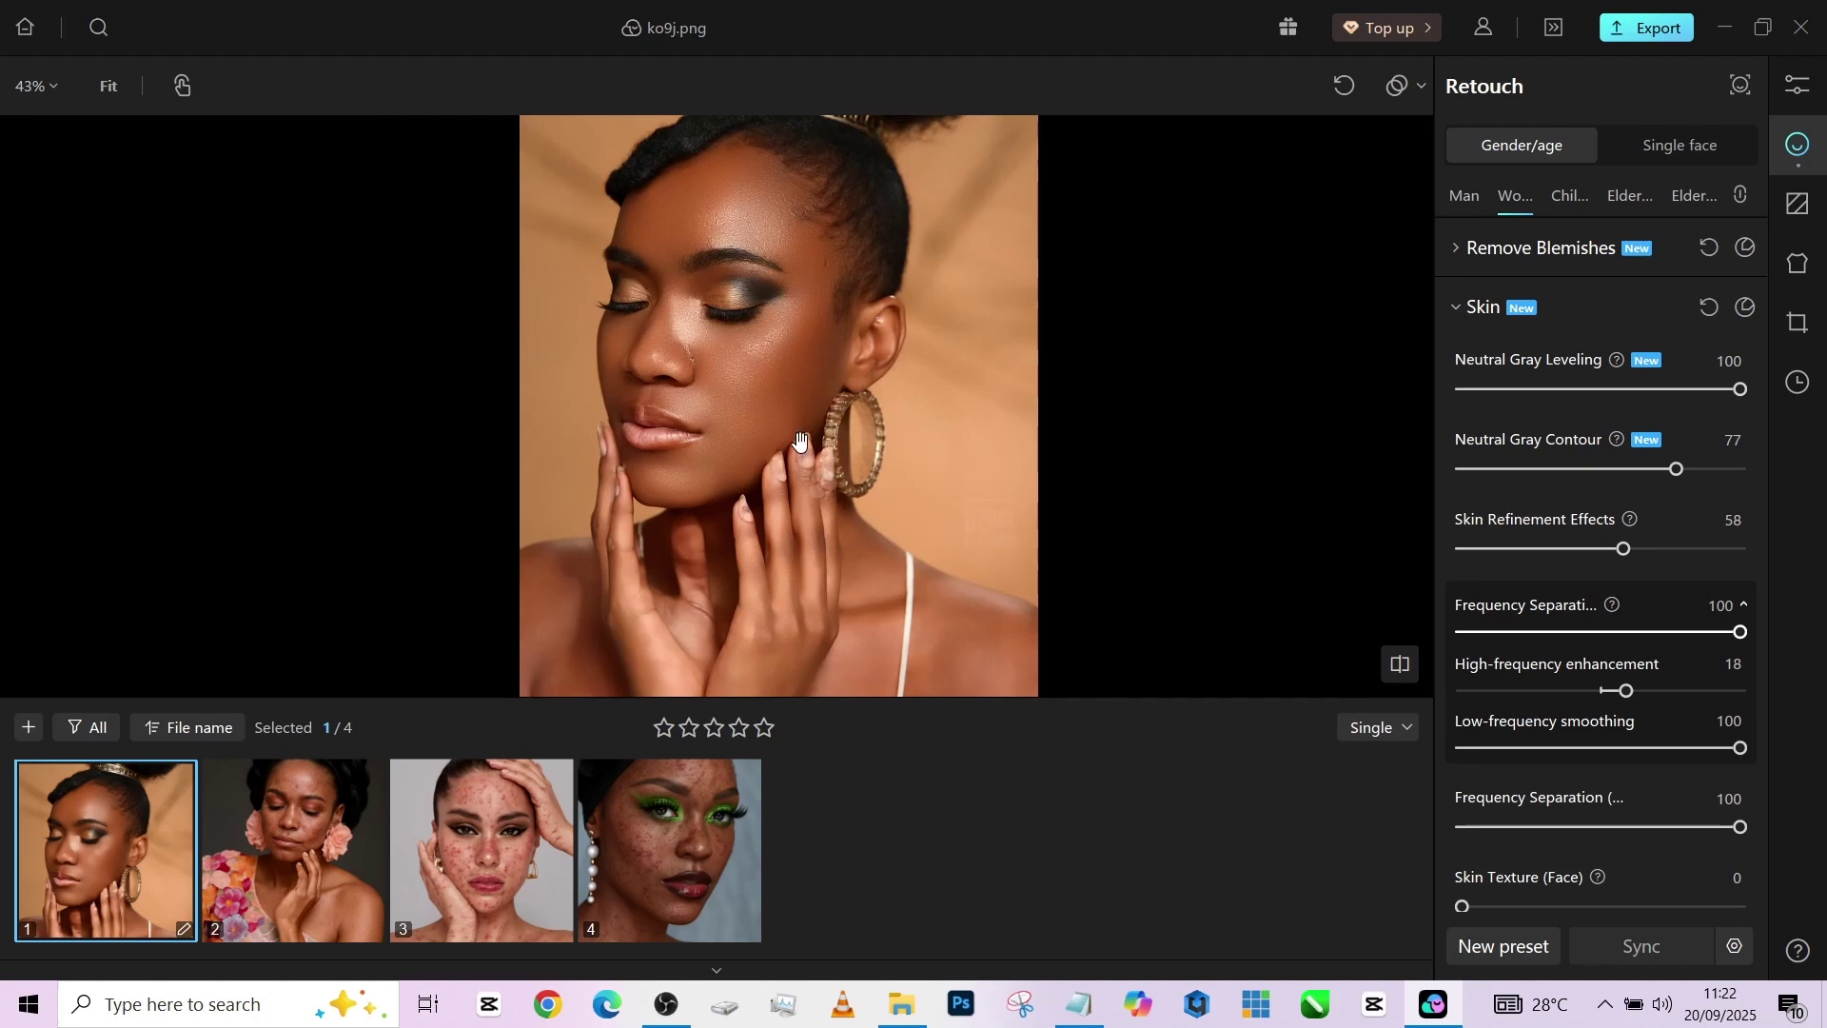
scroll(807, 618, "up", 2)
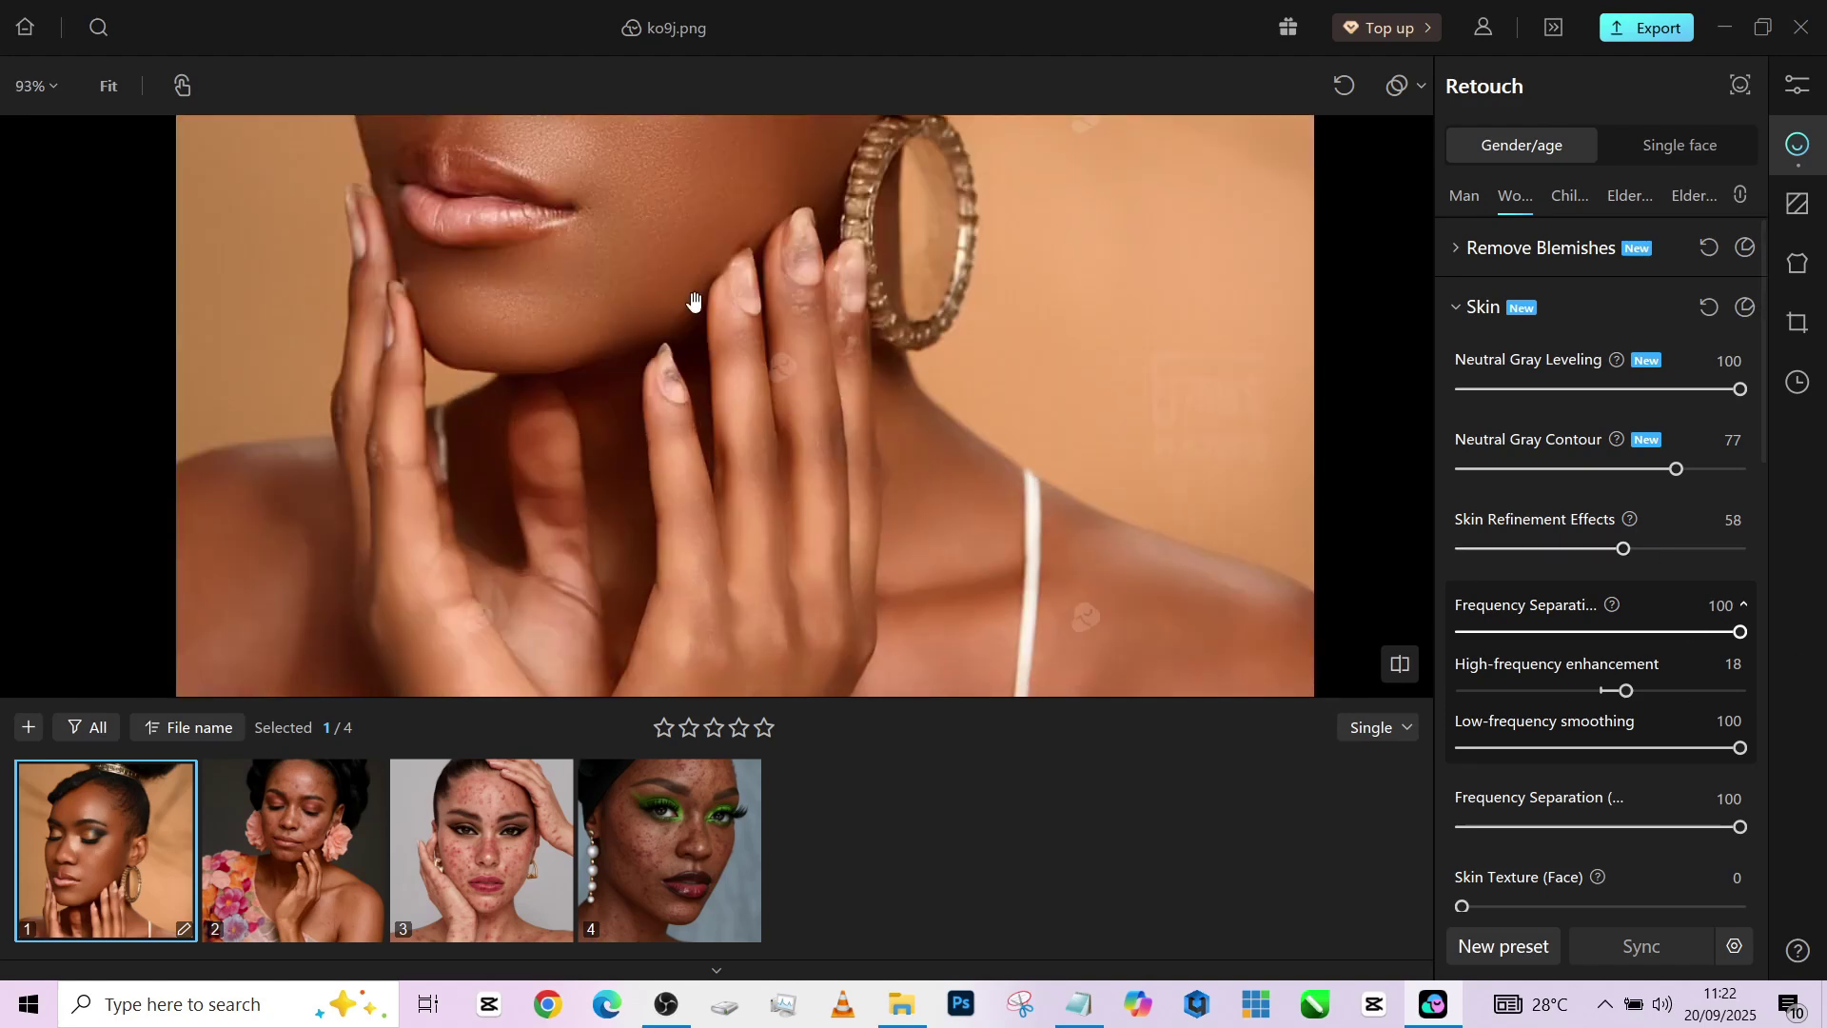
scroll(695, 306, "down", 2)
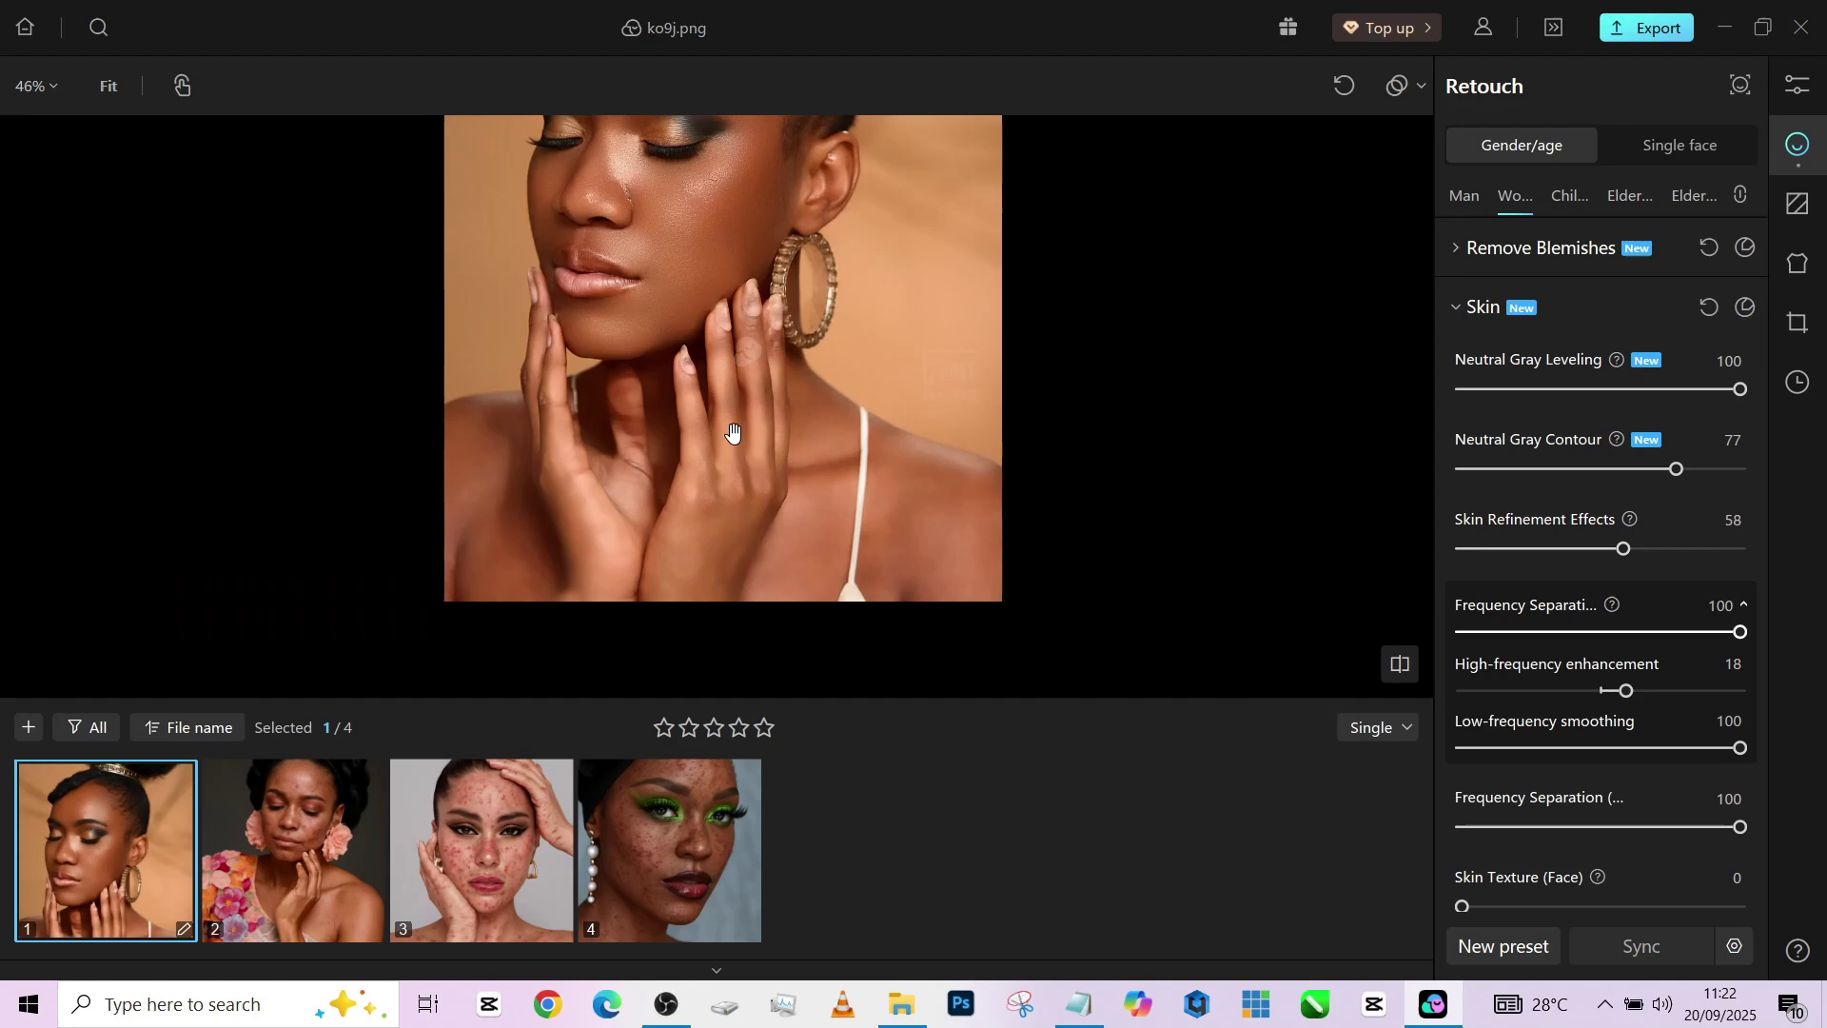
scroll(731, 431, "down", 1)
scroll(705, 482, "down", 1)
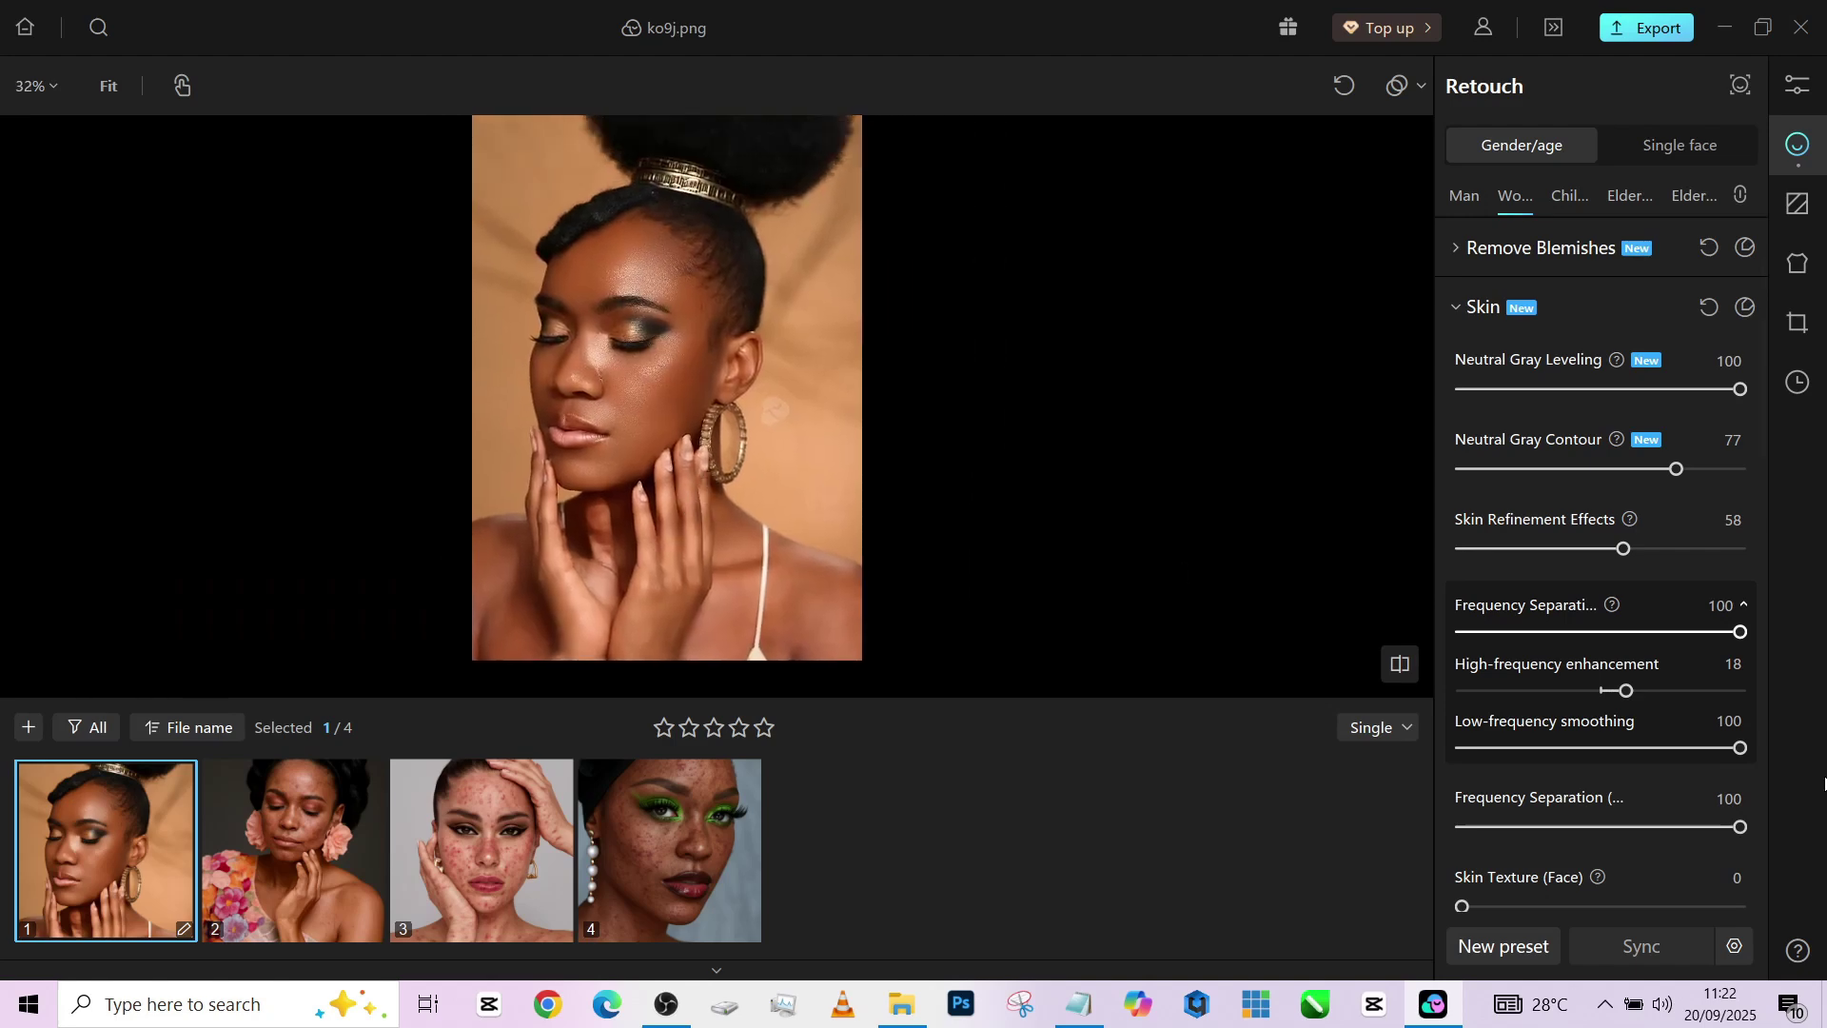
scroll(1496, 815, "down", 1)
scroll(1506, 813, "down", 2)
scroll(1506, 813, "down", 1)
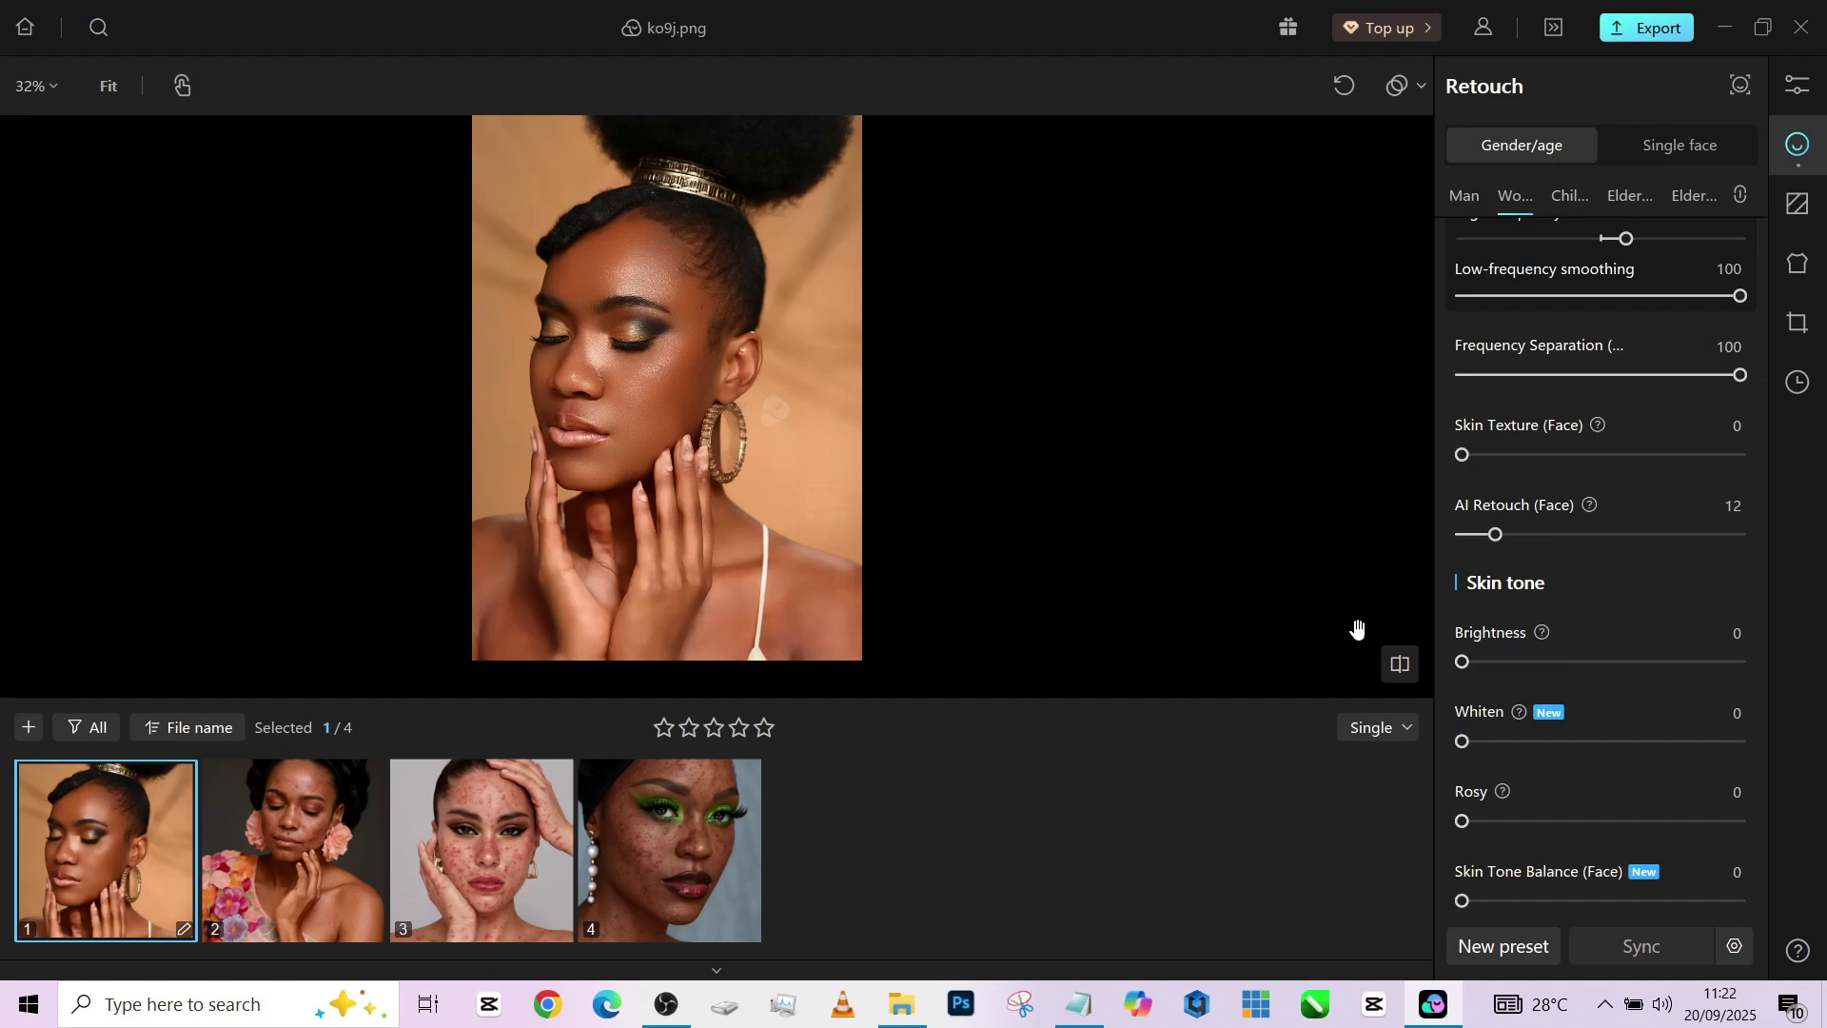
Set Brightness to 4, Whiten to 5 and Skin Tone Balance (Multi) to 34
left_click_drag(1464, 660, 1473, 661)
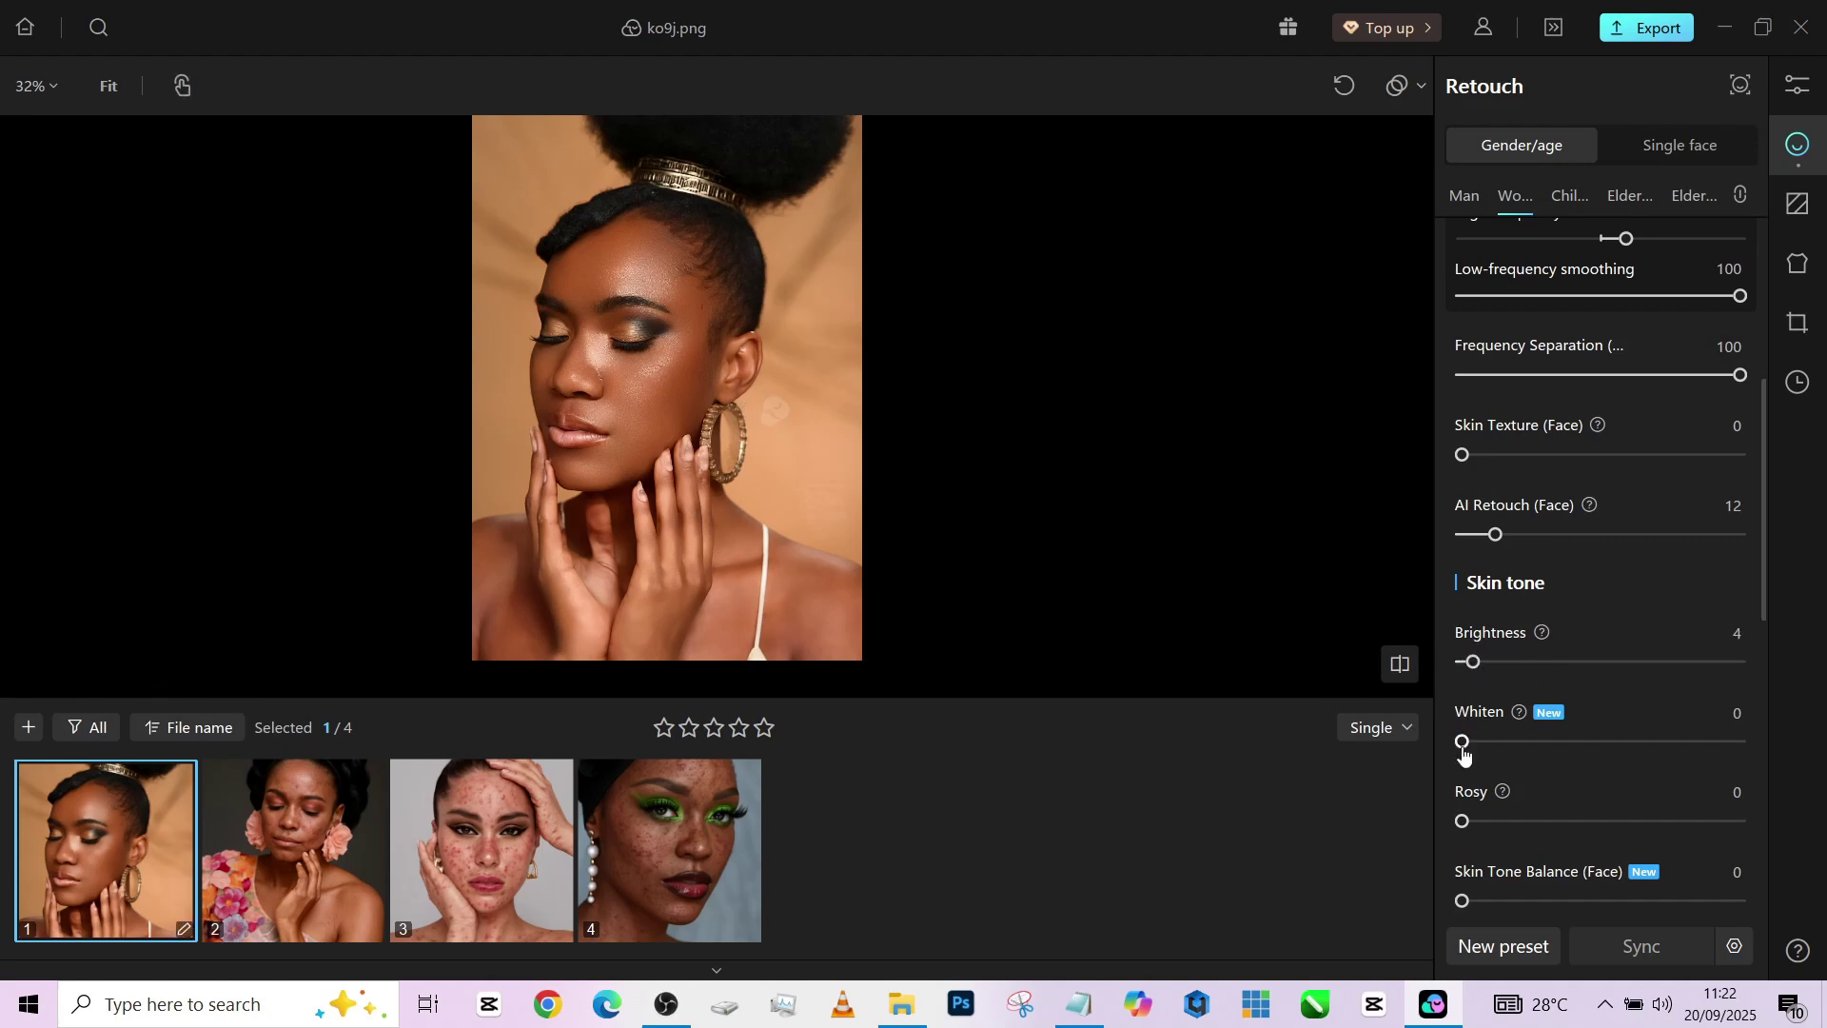
left_click_drag(1461, 743, 1477, 743)
scroll(1546, 773, "down", 1)
scroll(1546, 772, "down", 2)
scroll(1547, 773, "down", 1)
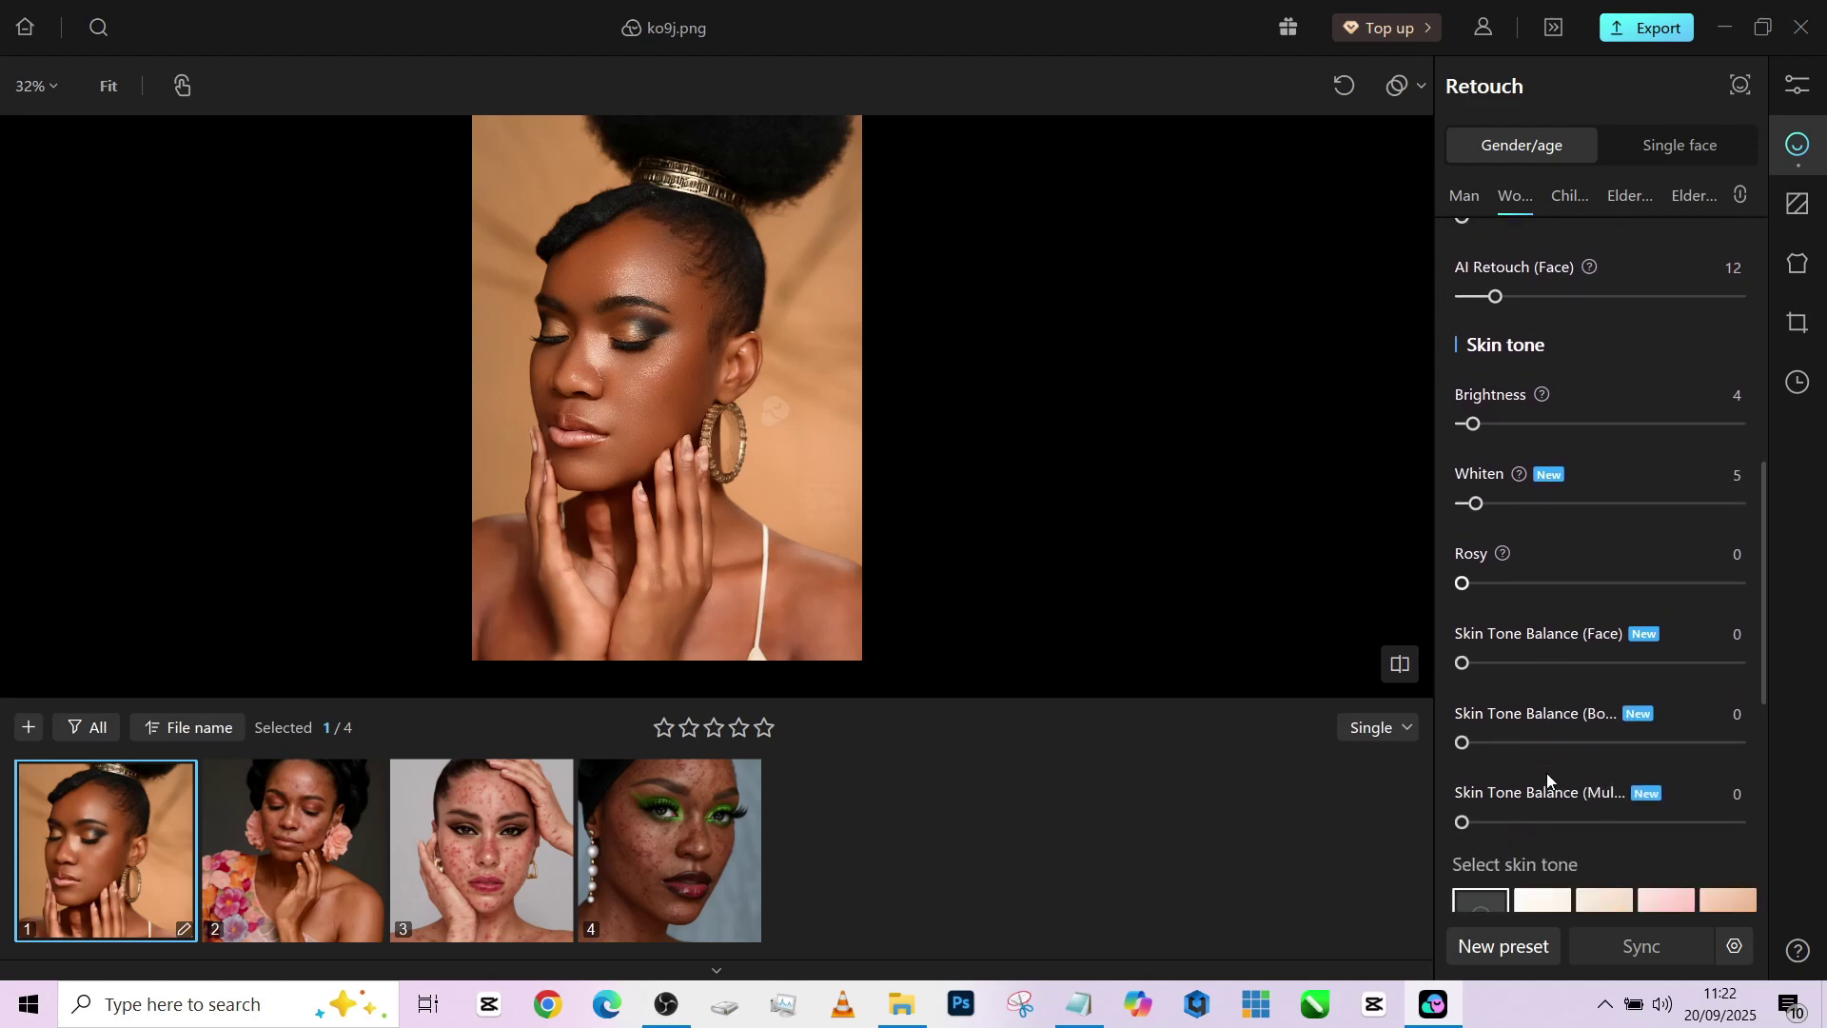
scroll(1541, 772, "down", 1)
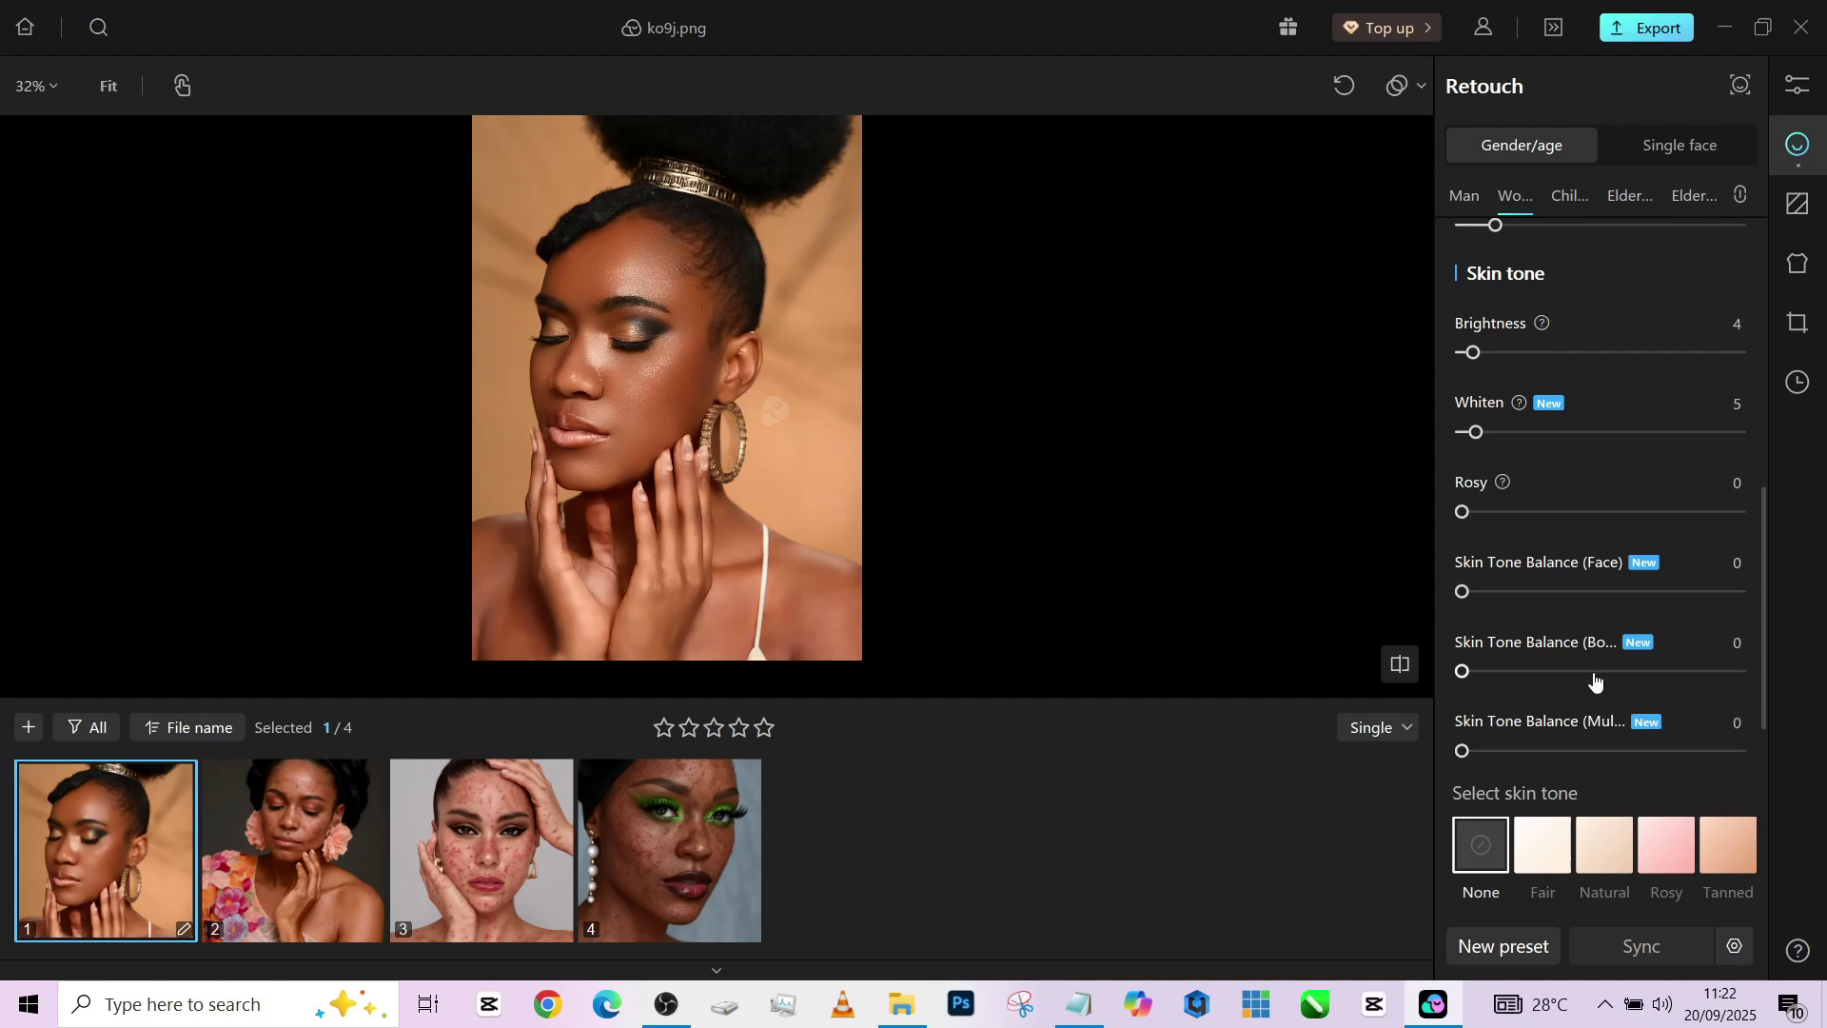
left_click_drag(1502, 757, 1785, 776)
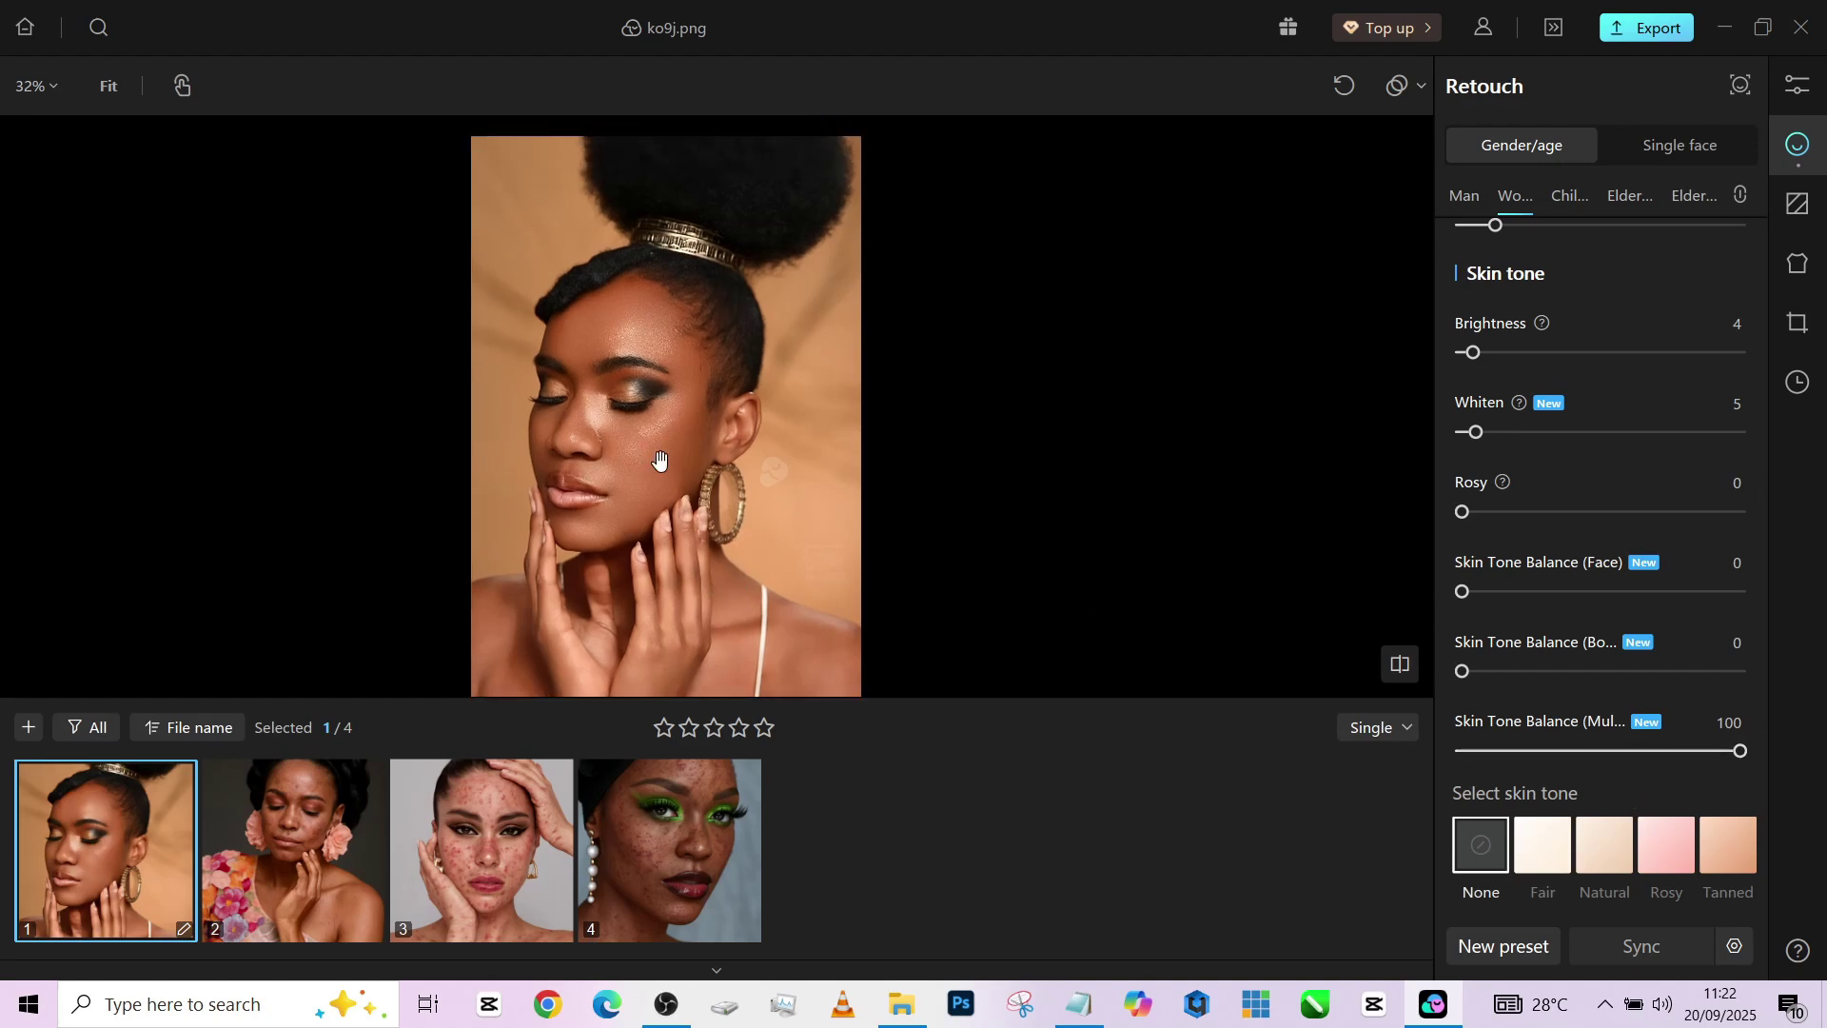
left_click_drag(1612, 757, 1558, 760)
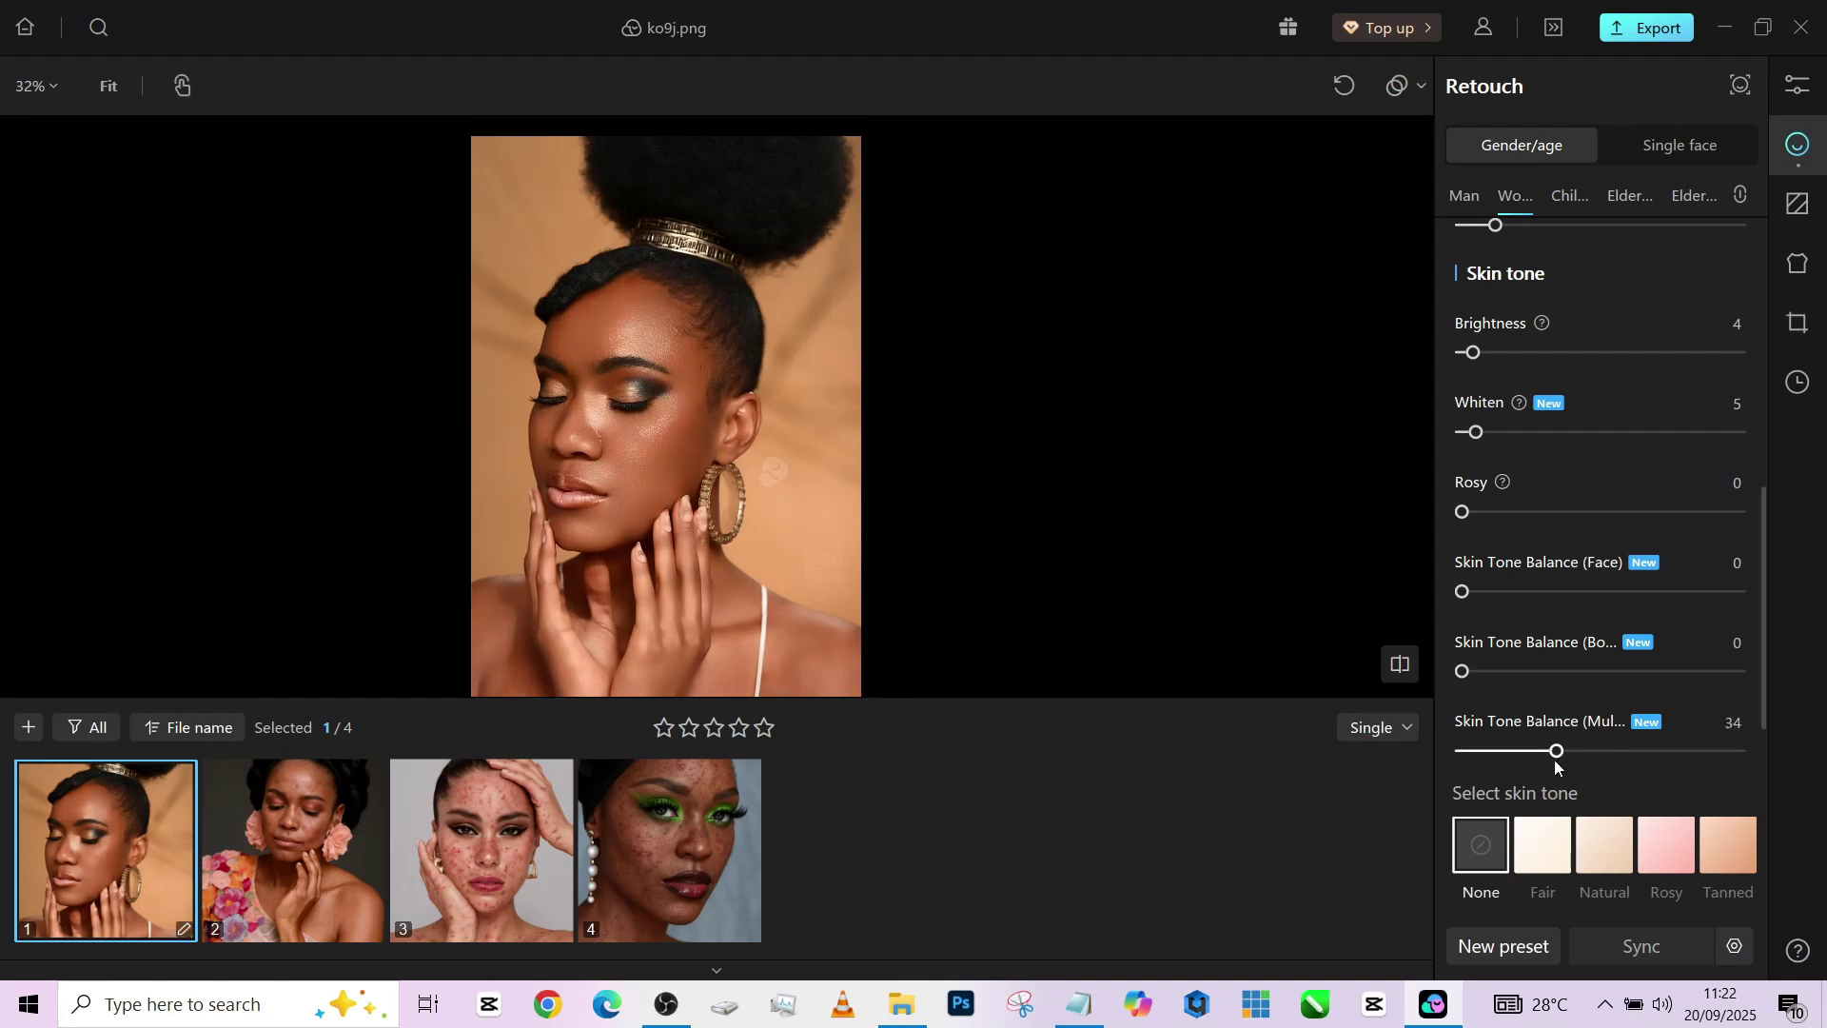
Apply the Rosy skin tone at intensity 26 with temperature 22
left_click(453, 417)
scroll(1640, 725, "down", 1)
left_click(1727, 766)
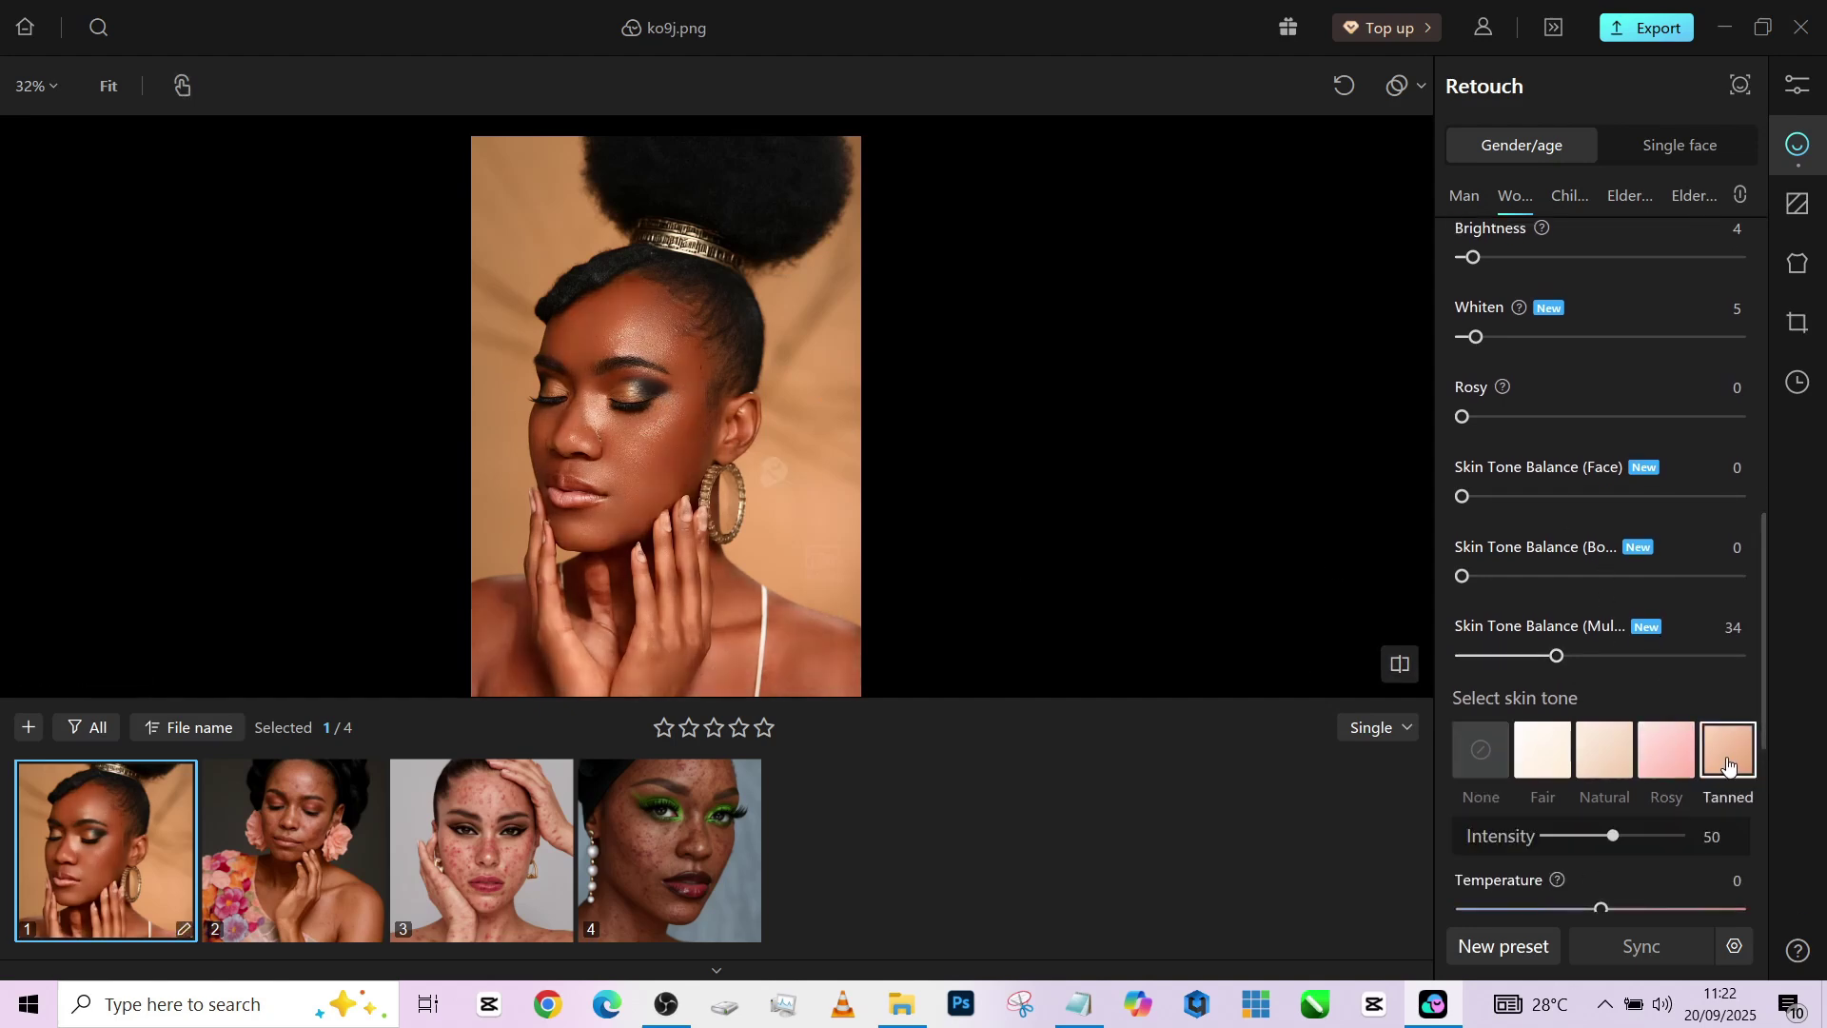
left_click(1666, 749)
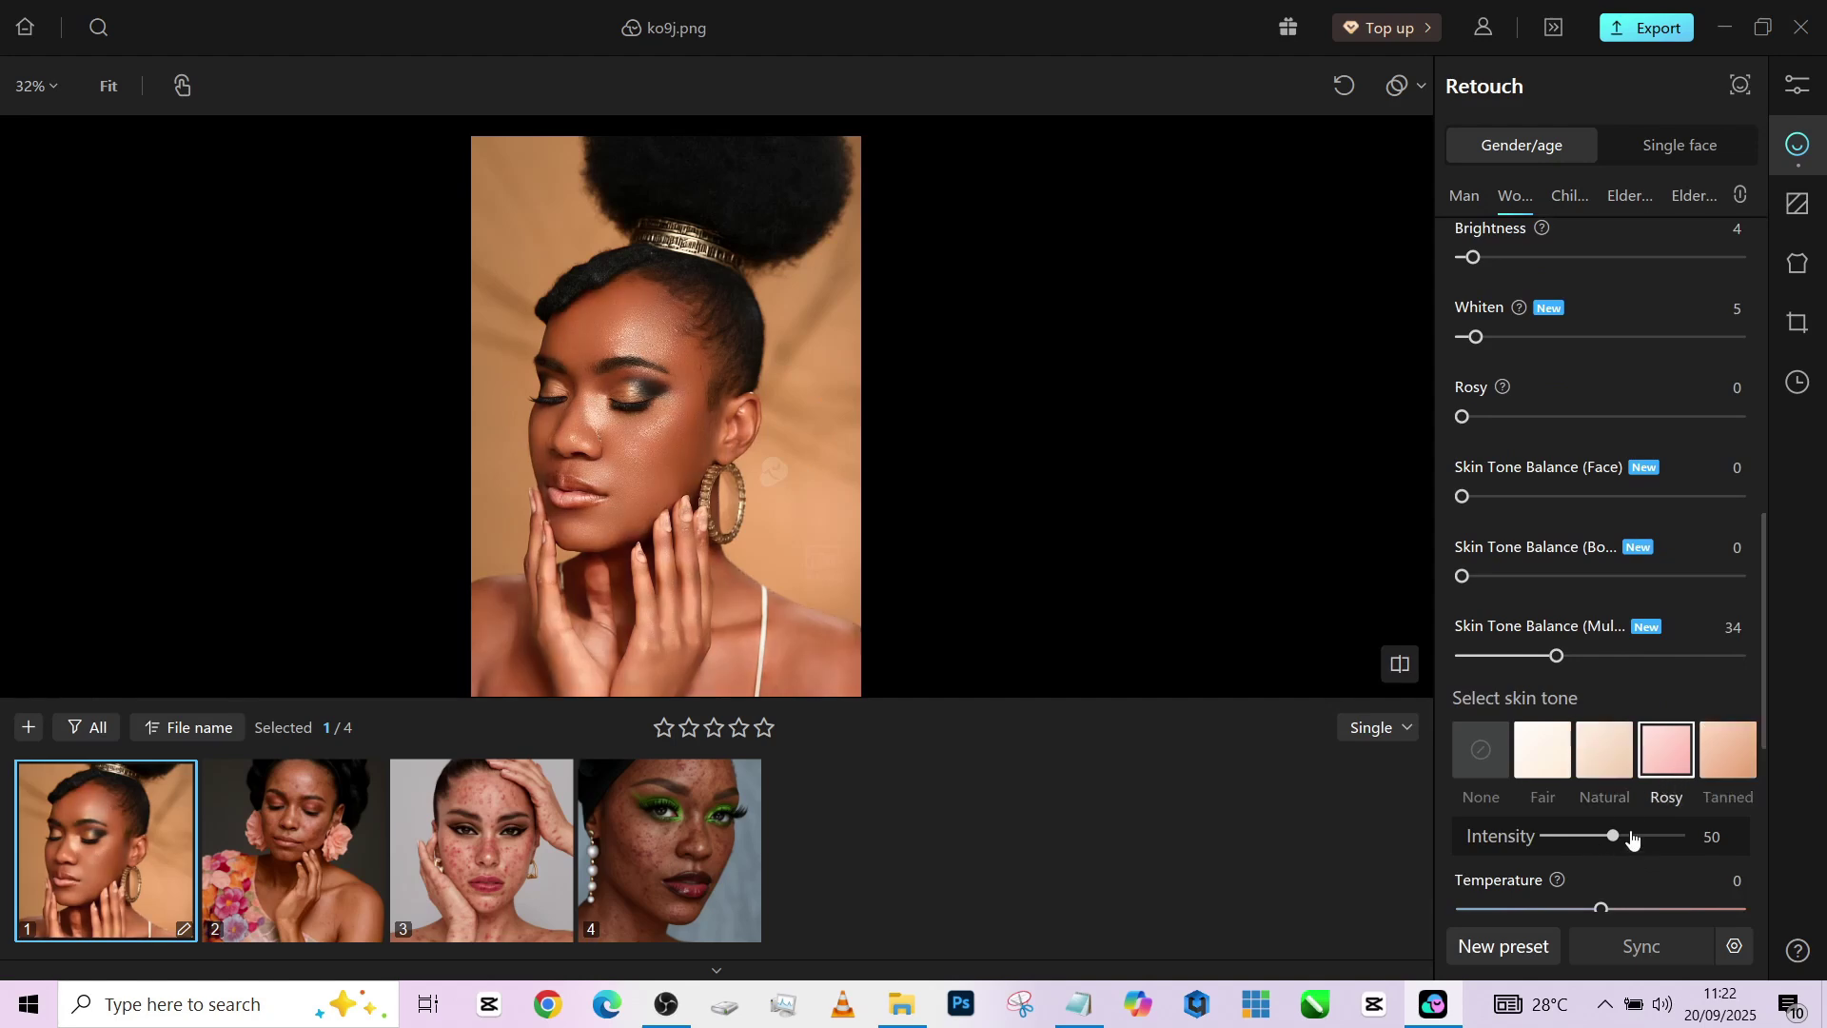
scroll(1631, 837, "down", 1)
left_click_drag(1595, 794, 1581, 794)
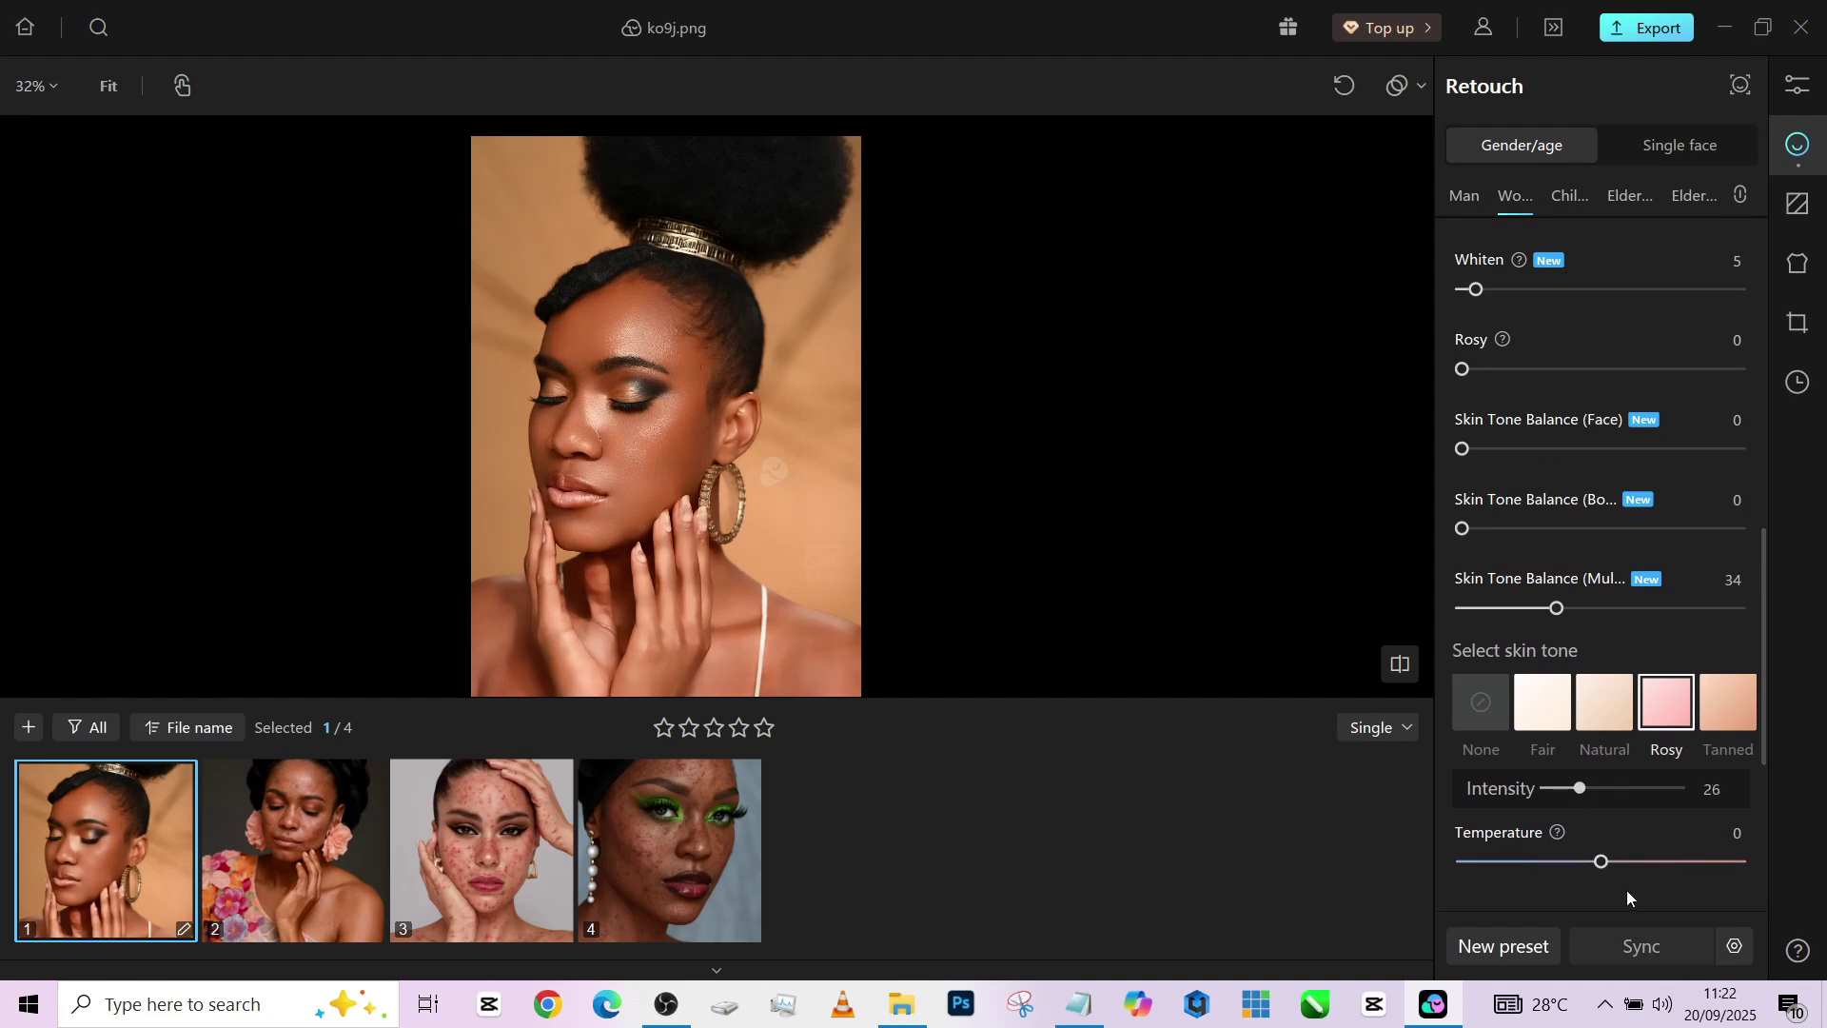
left_click_drag(1625, 861, 1632, 862)
scroll(626, 475, "up", 2)
scroll(623, 473, "up", 1)
scroll(623, 472, "down", 3)
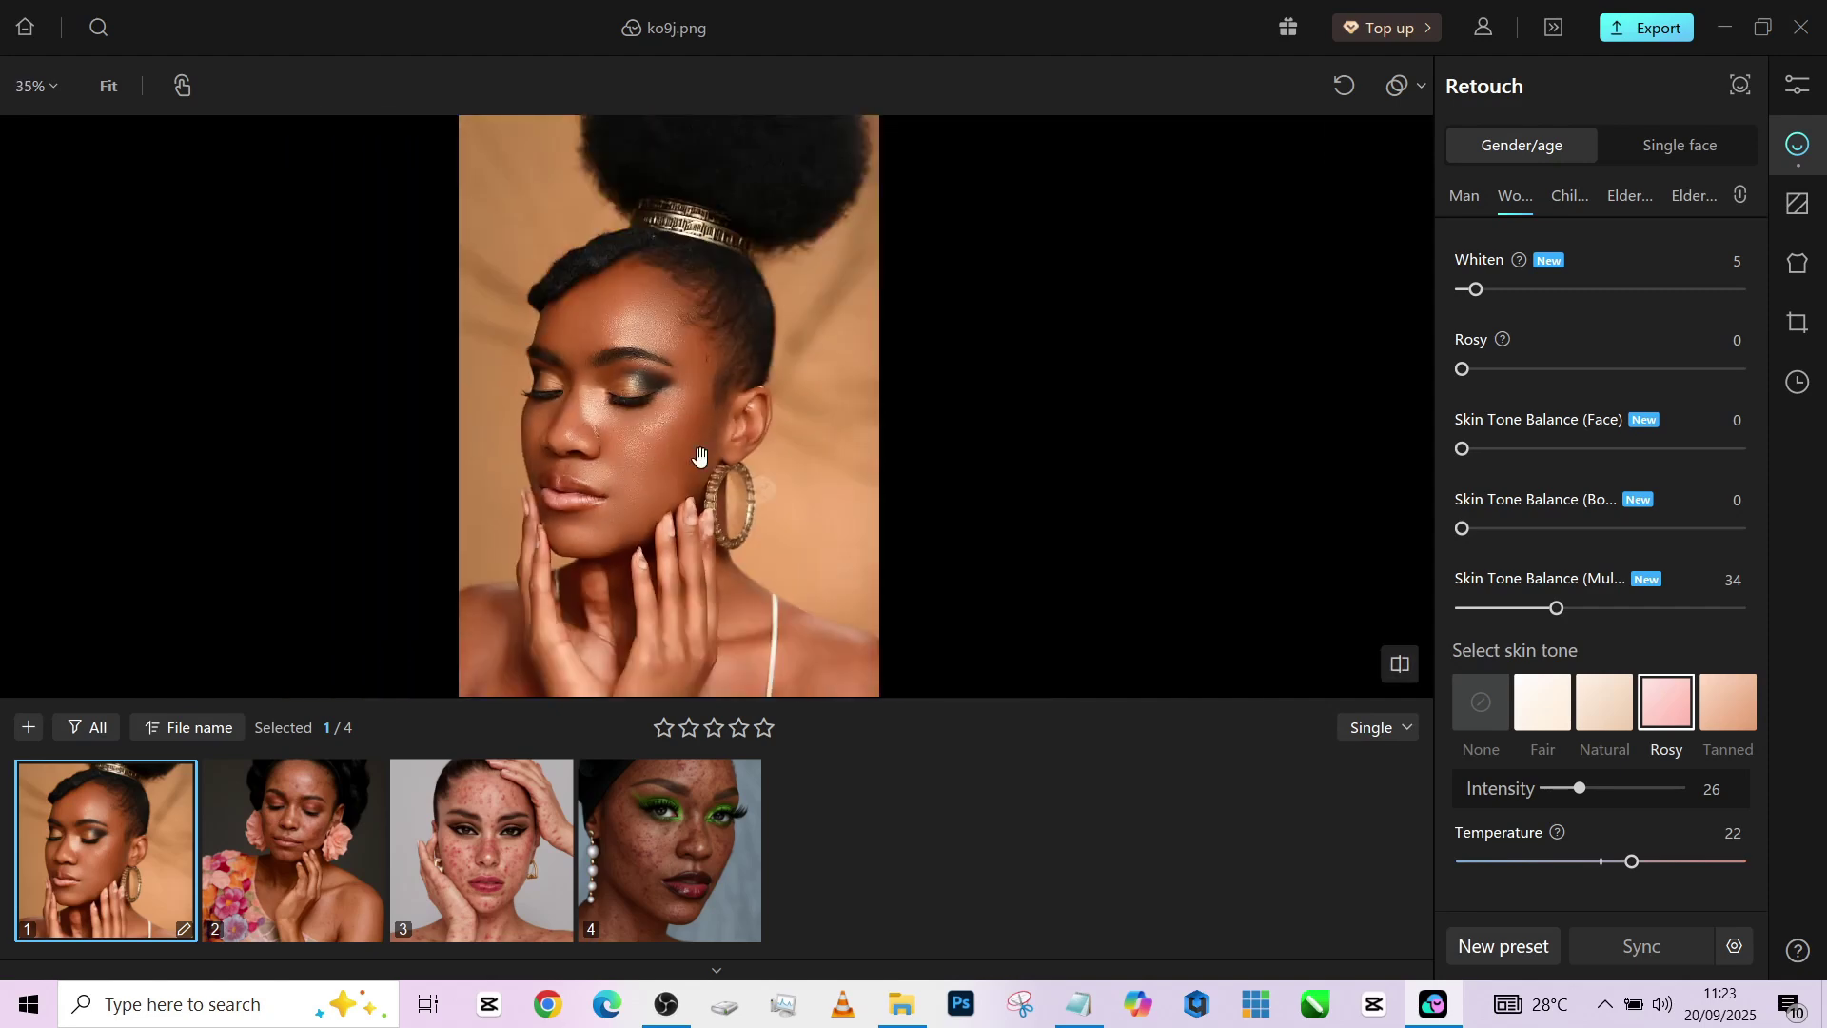
scroll(1627, 770, "down", 3)
scroll(1624, 769, "down", 1)
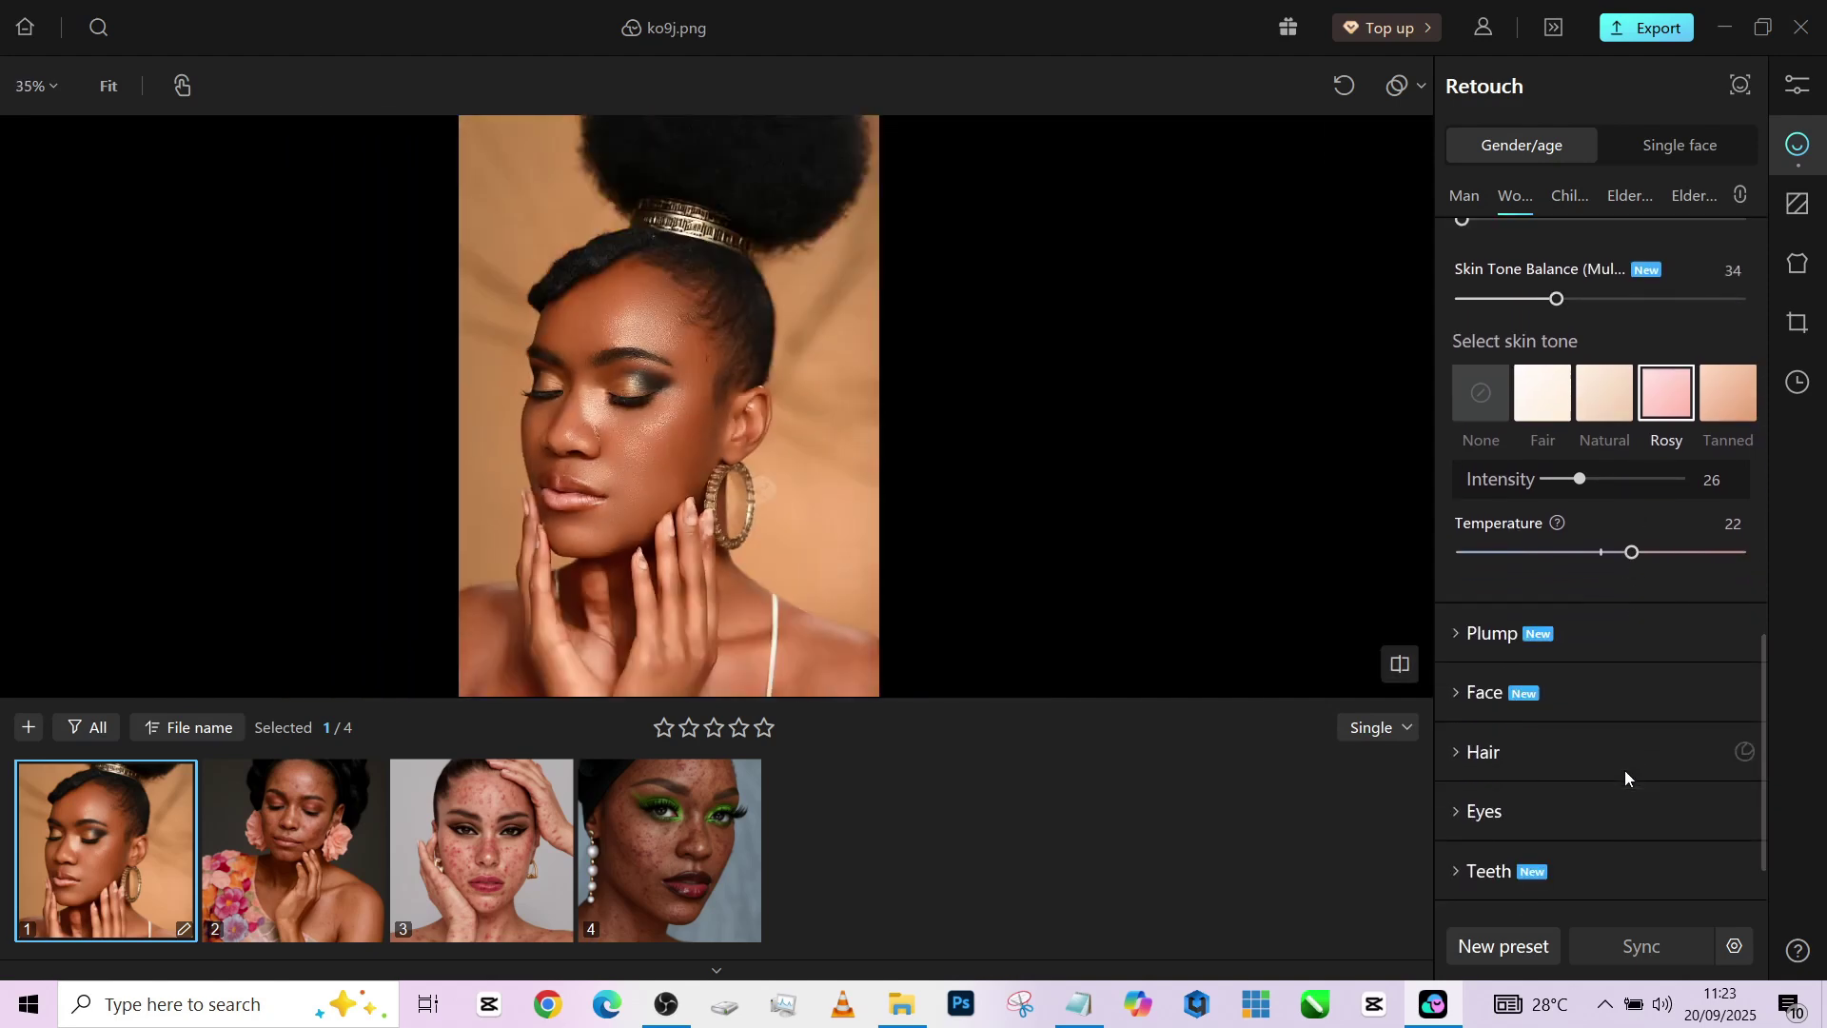
Smooth and lift forehead, eyes, midface and mouth at 50; plump apple cheeks and forehead at 70
left_click(1613, 641)
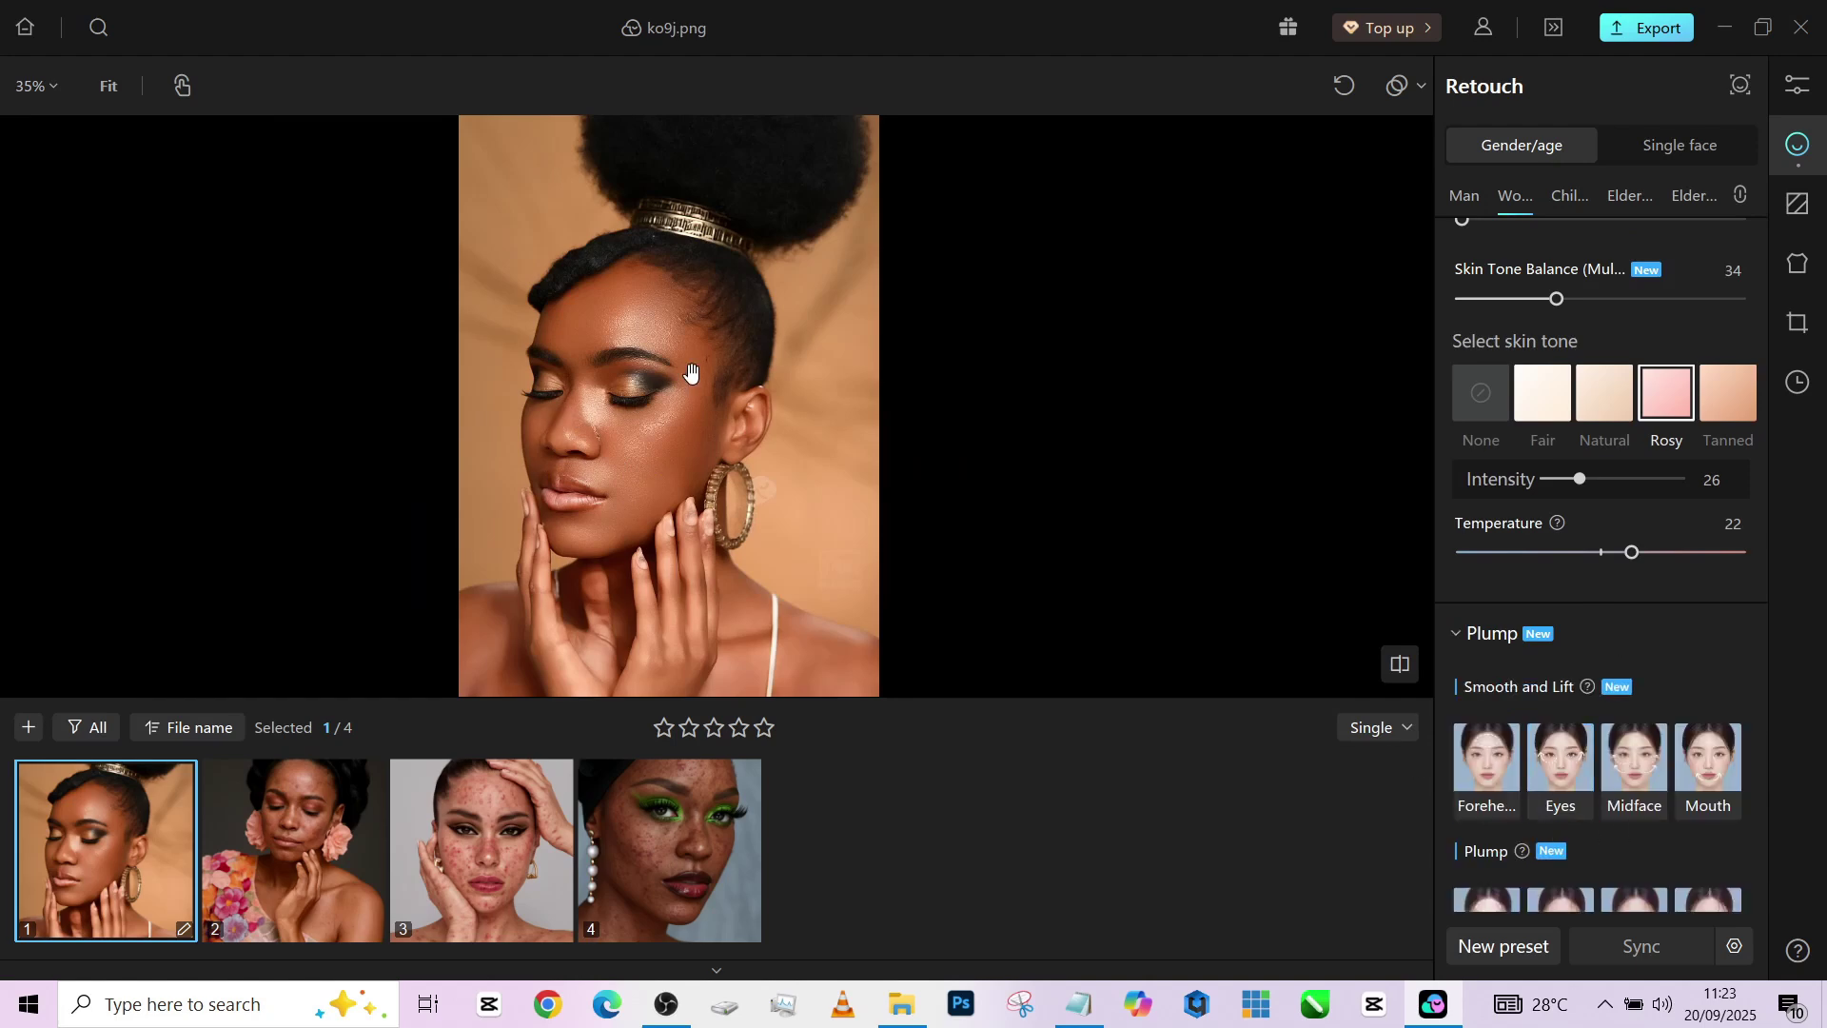
scroll(691, 374, "up", 2)
left_click(1548, 773)
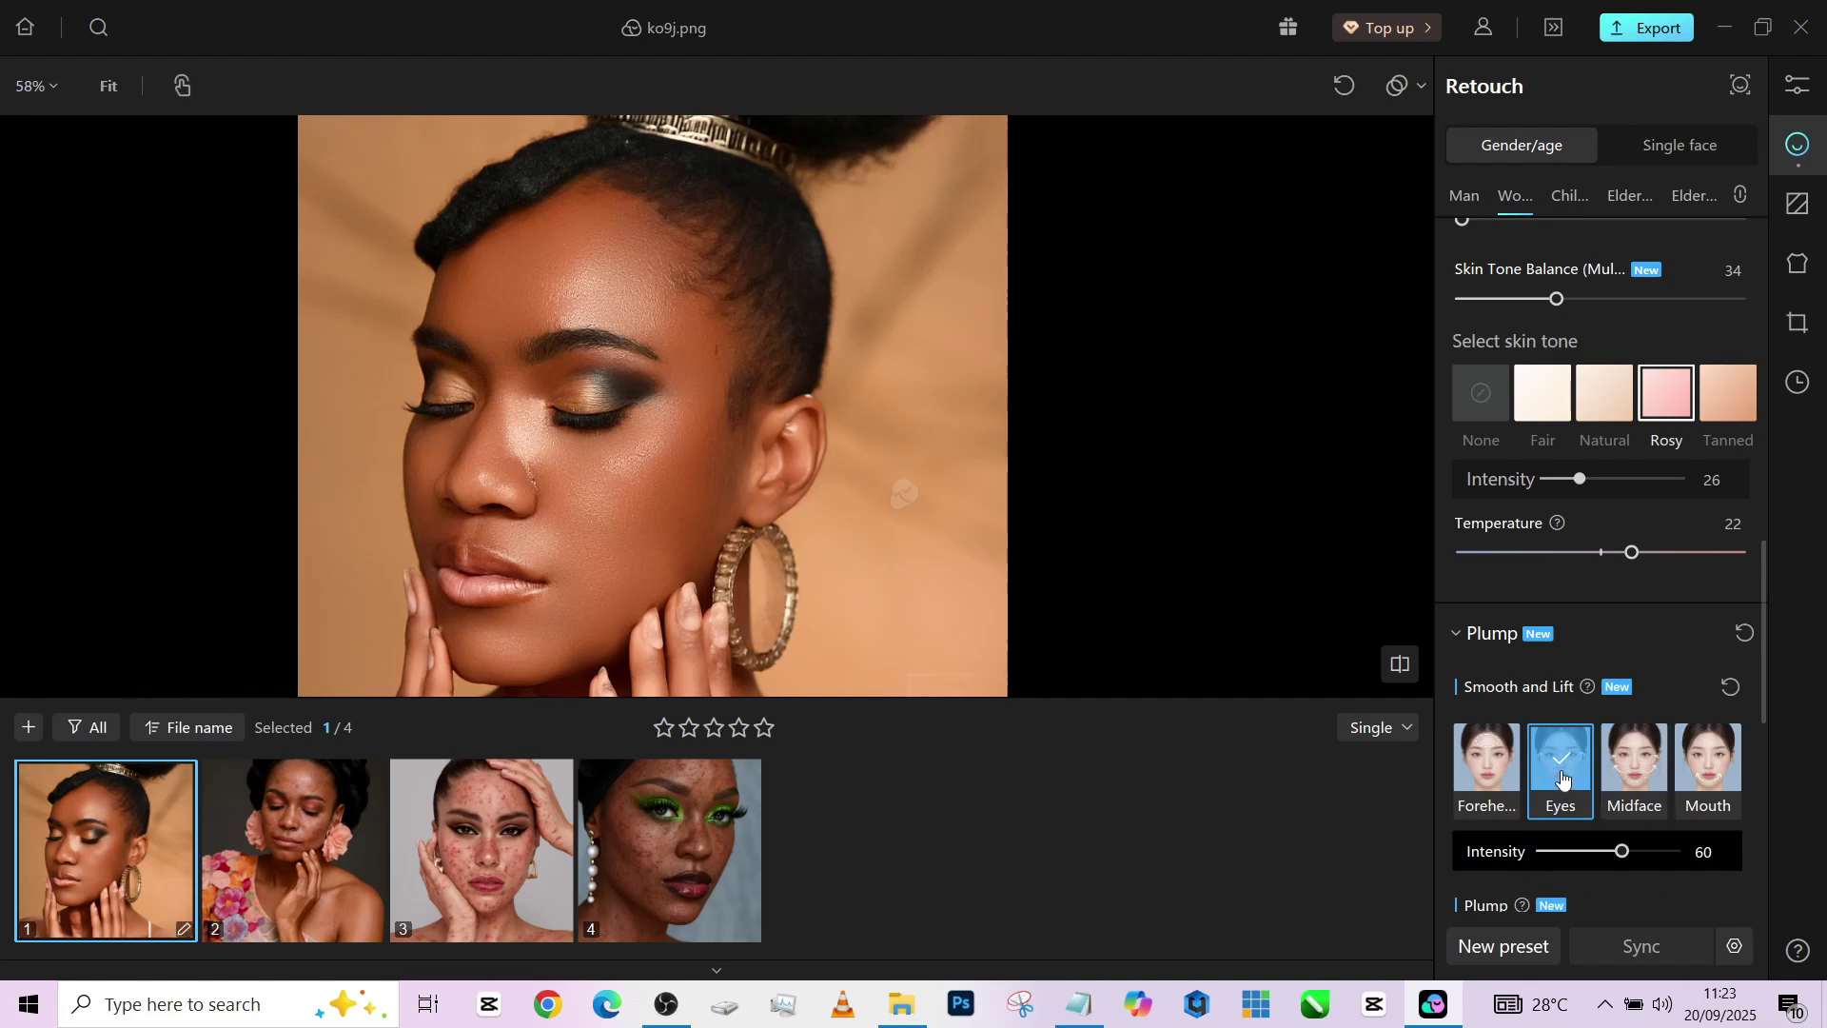
left_click(1486, 784)
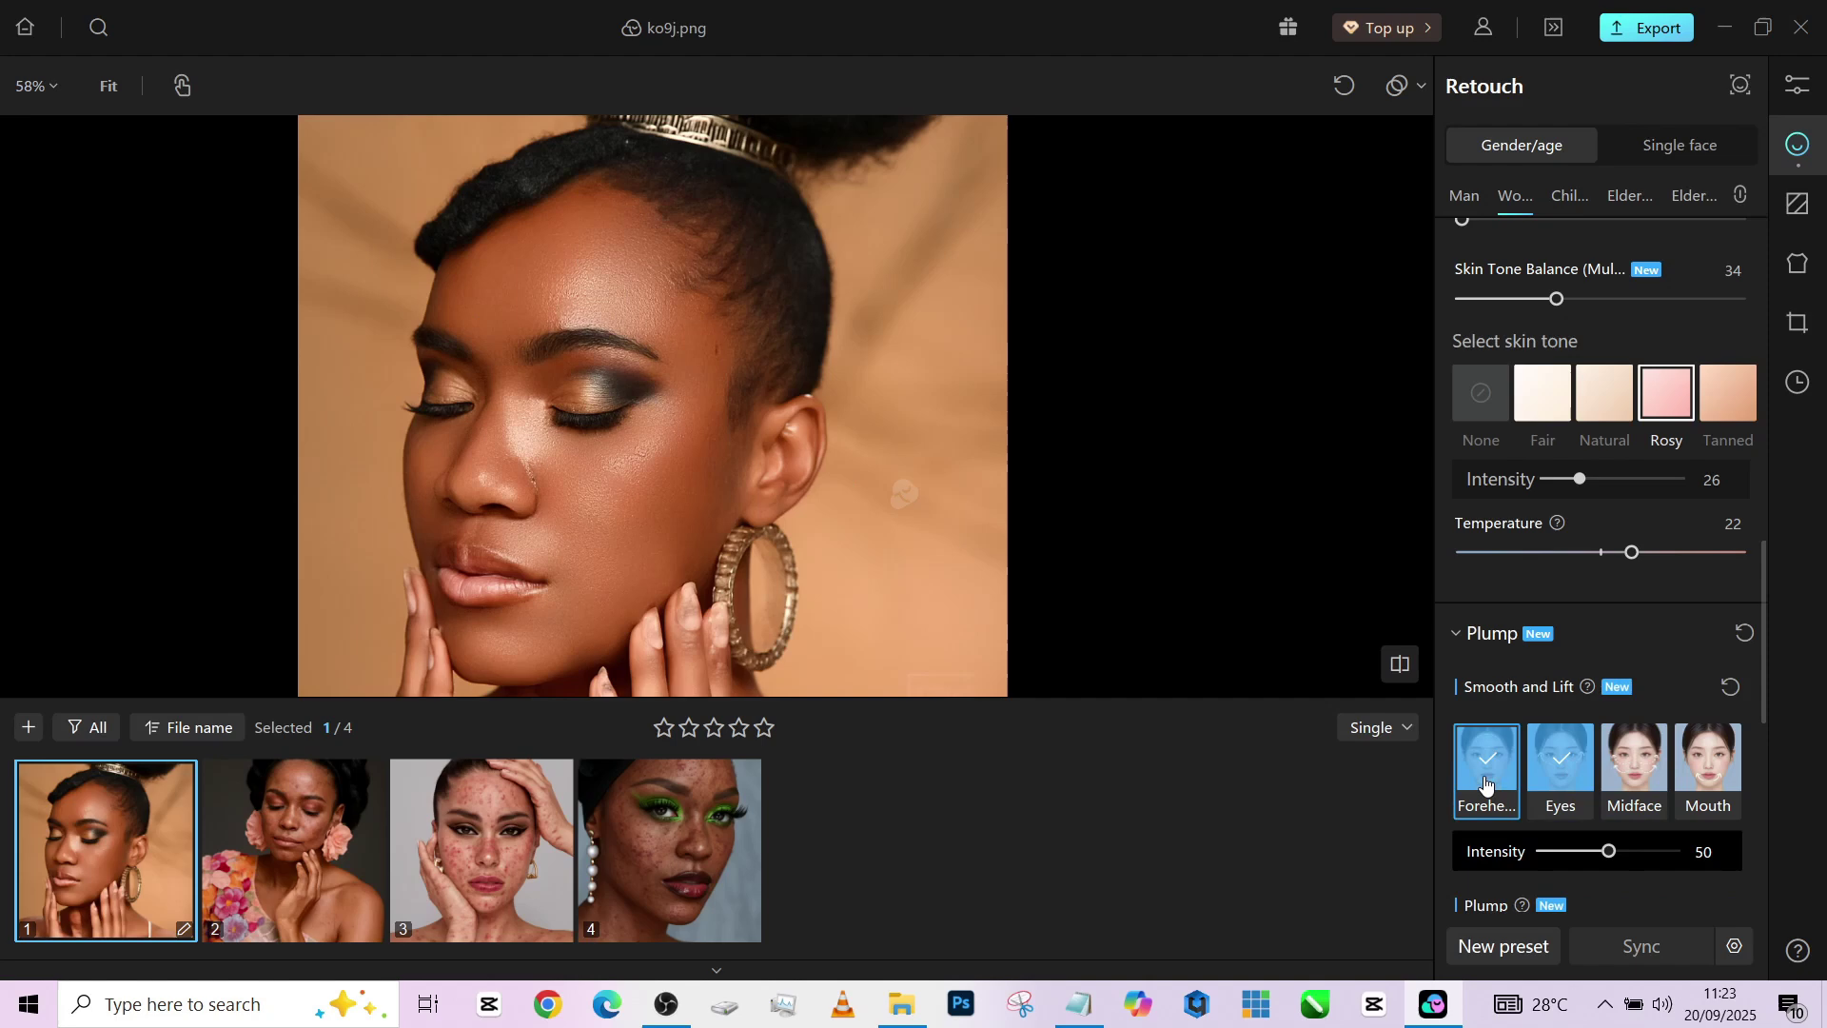
left_click(1657, 777)
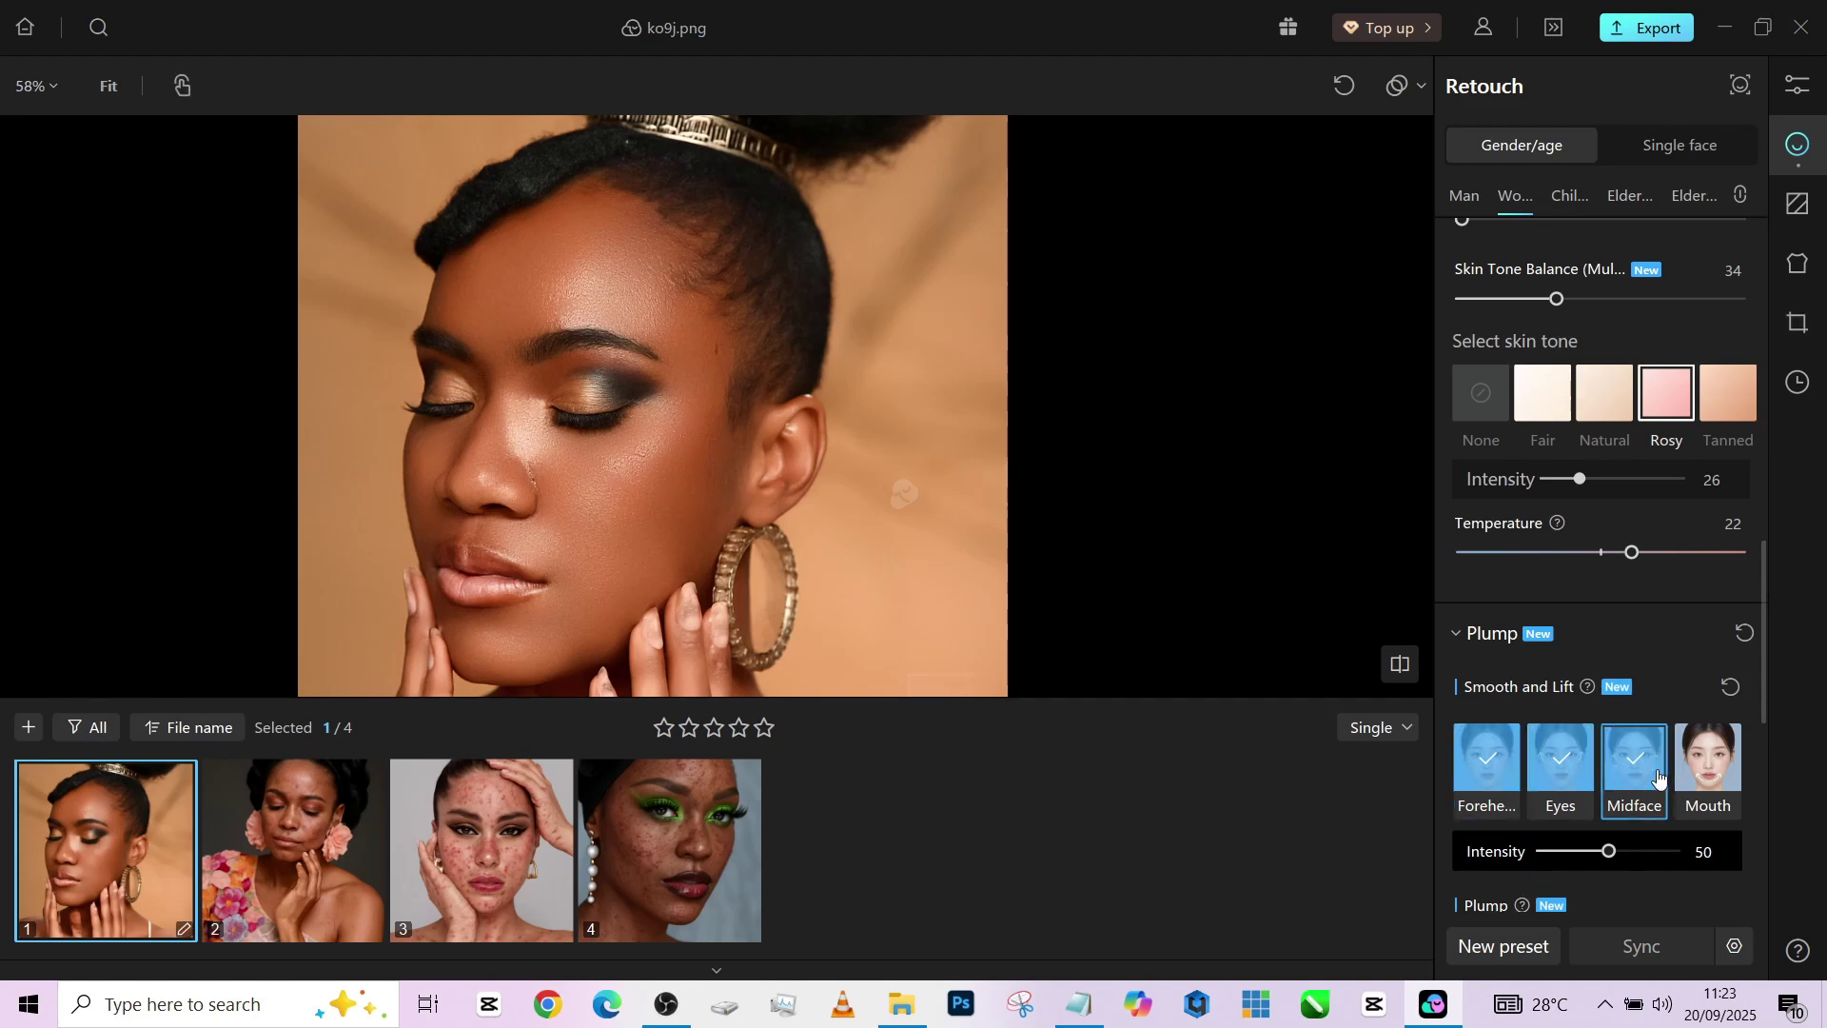
left_click(1722, 777)
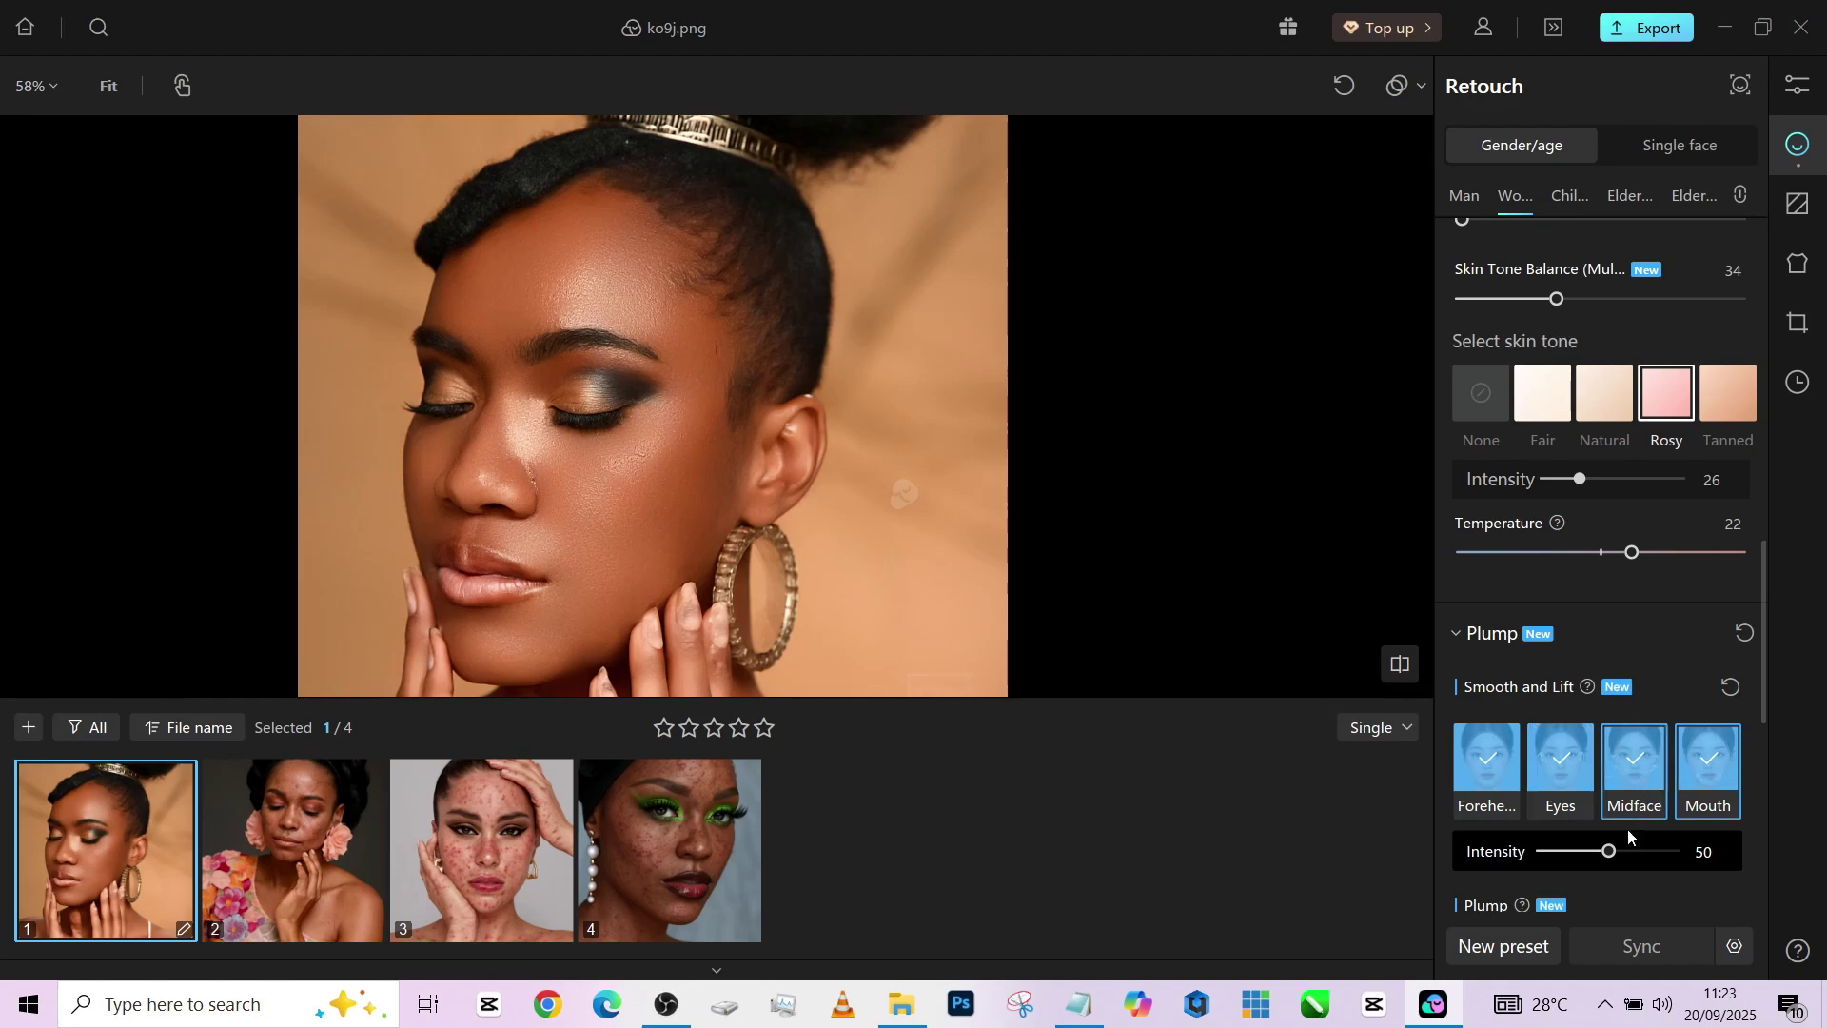
scroll(1623, 824, "down", 1)
scroll(1622, 824, "down", 3)
scroll(1598, 756, "down", 3)
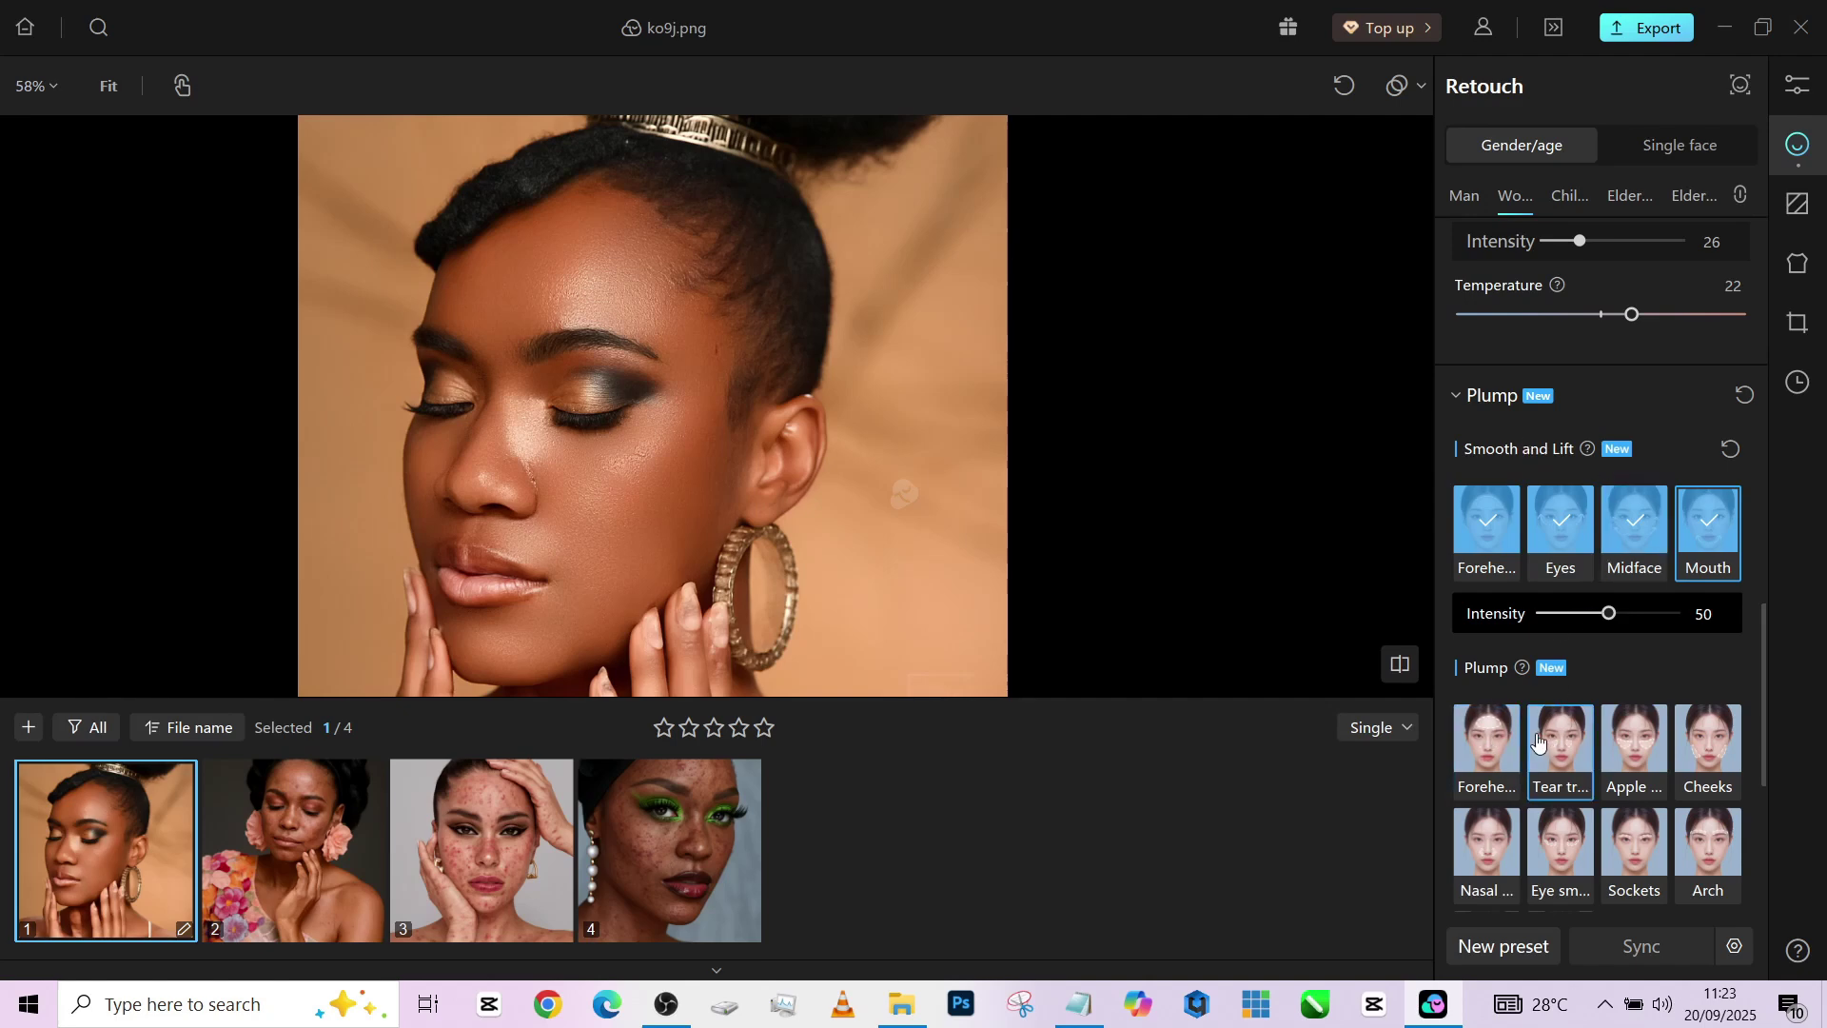
scroll(1556, 738, "down", 2)
left_click(1625, 707)
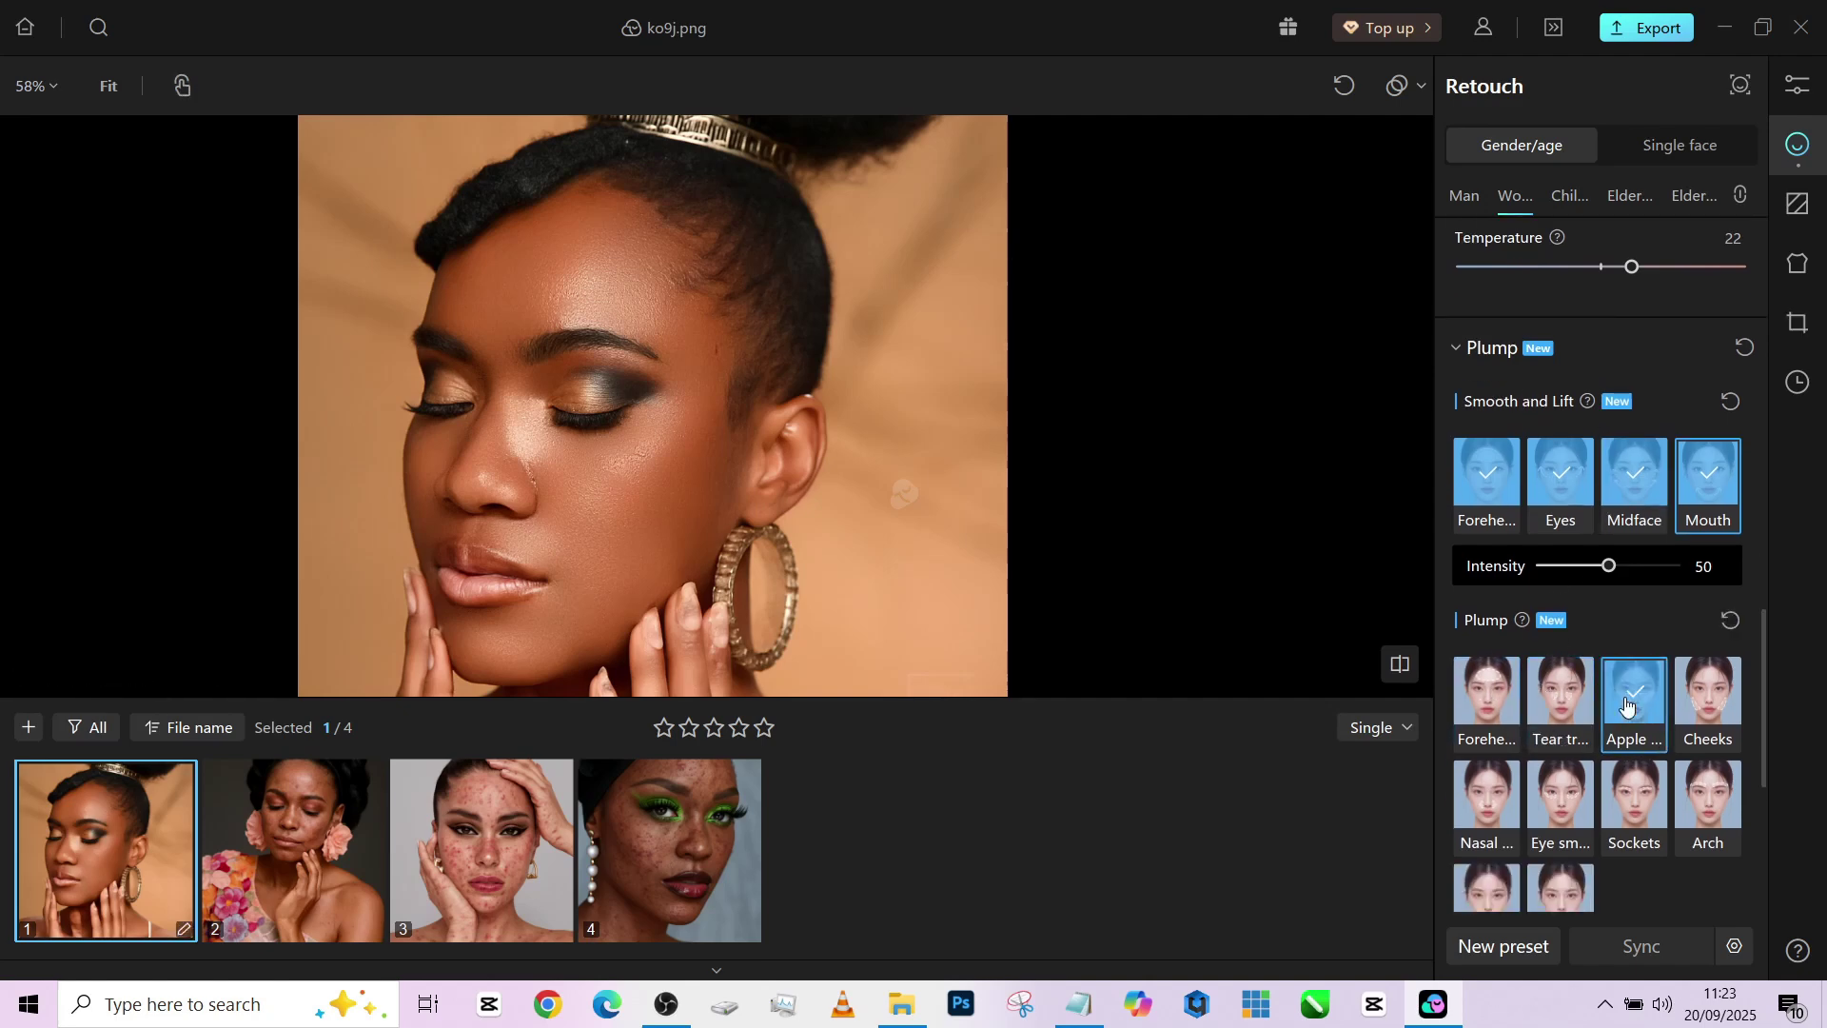
left_click(1507, 713)
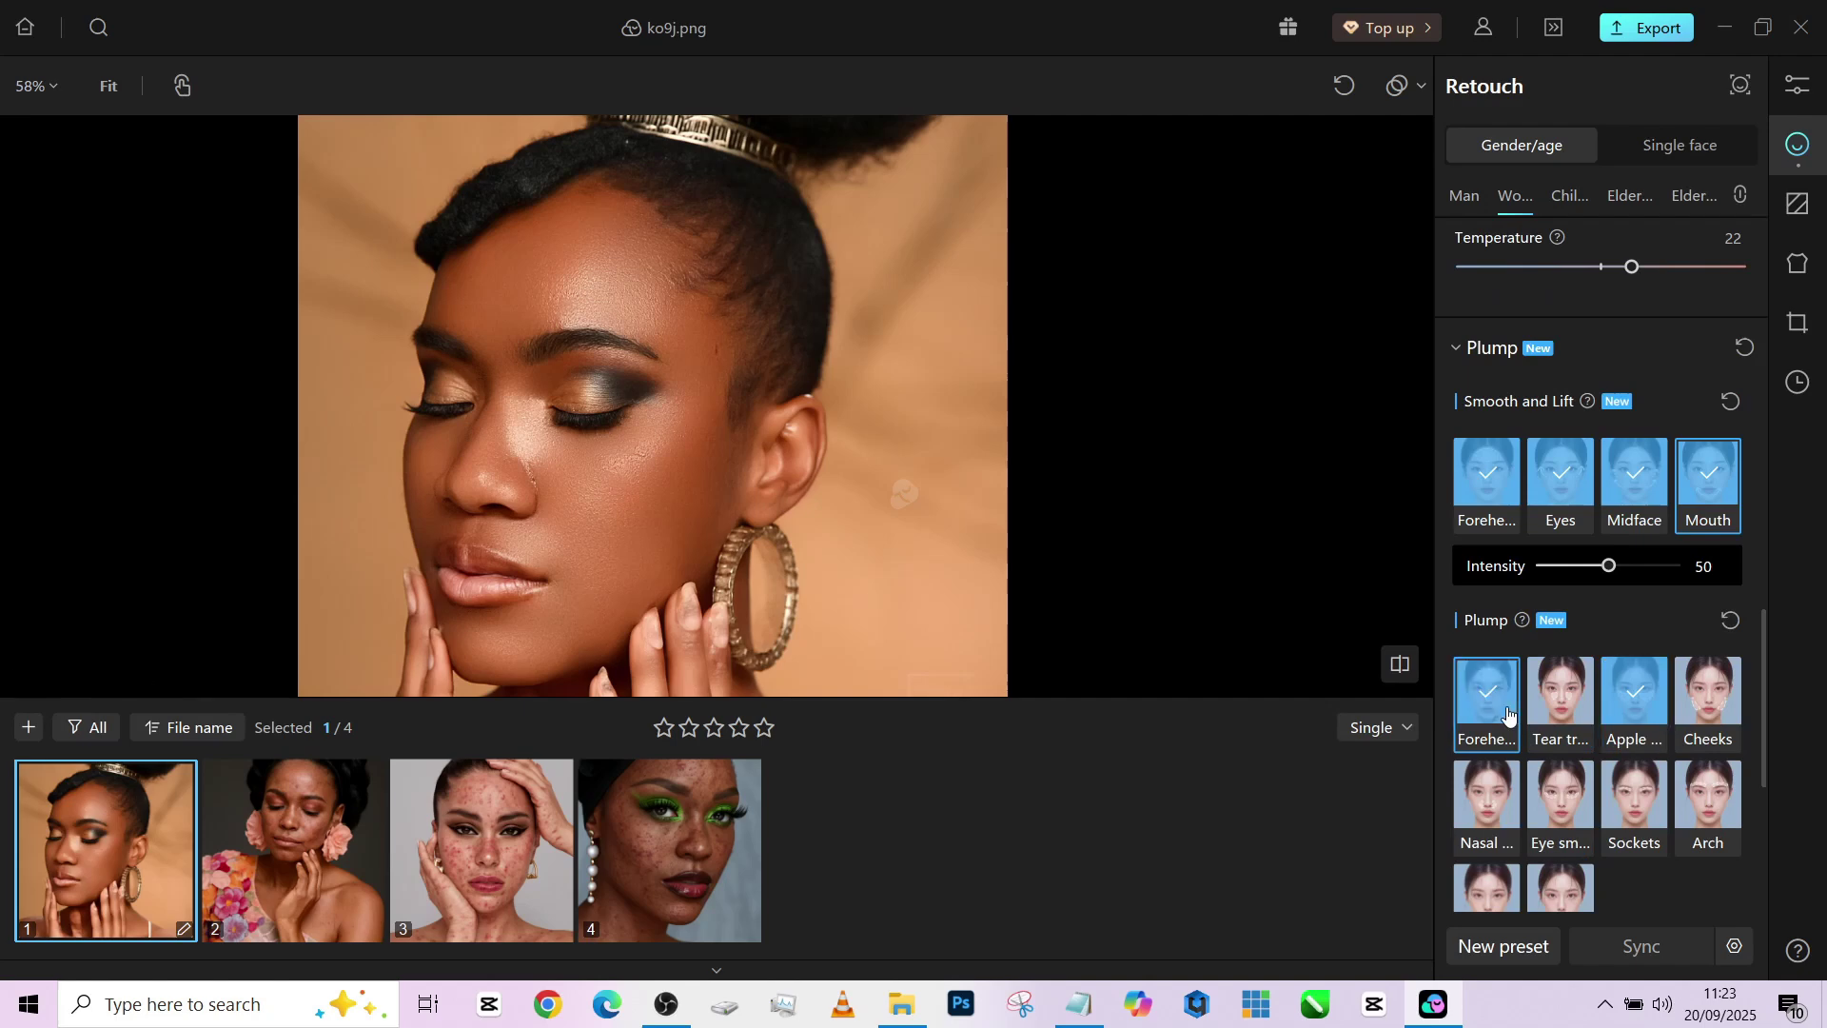
scroll(1521, 712, "down", 3)
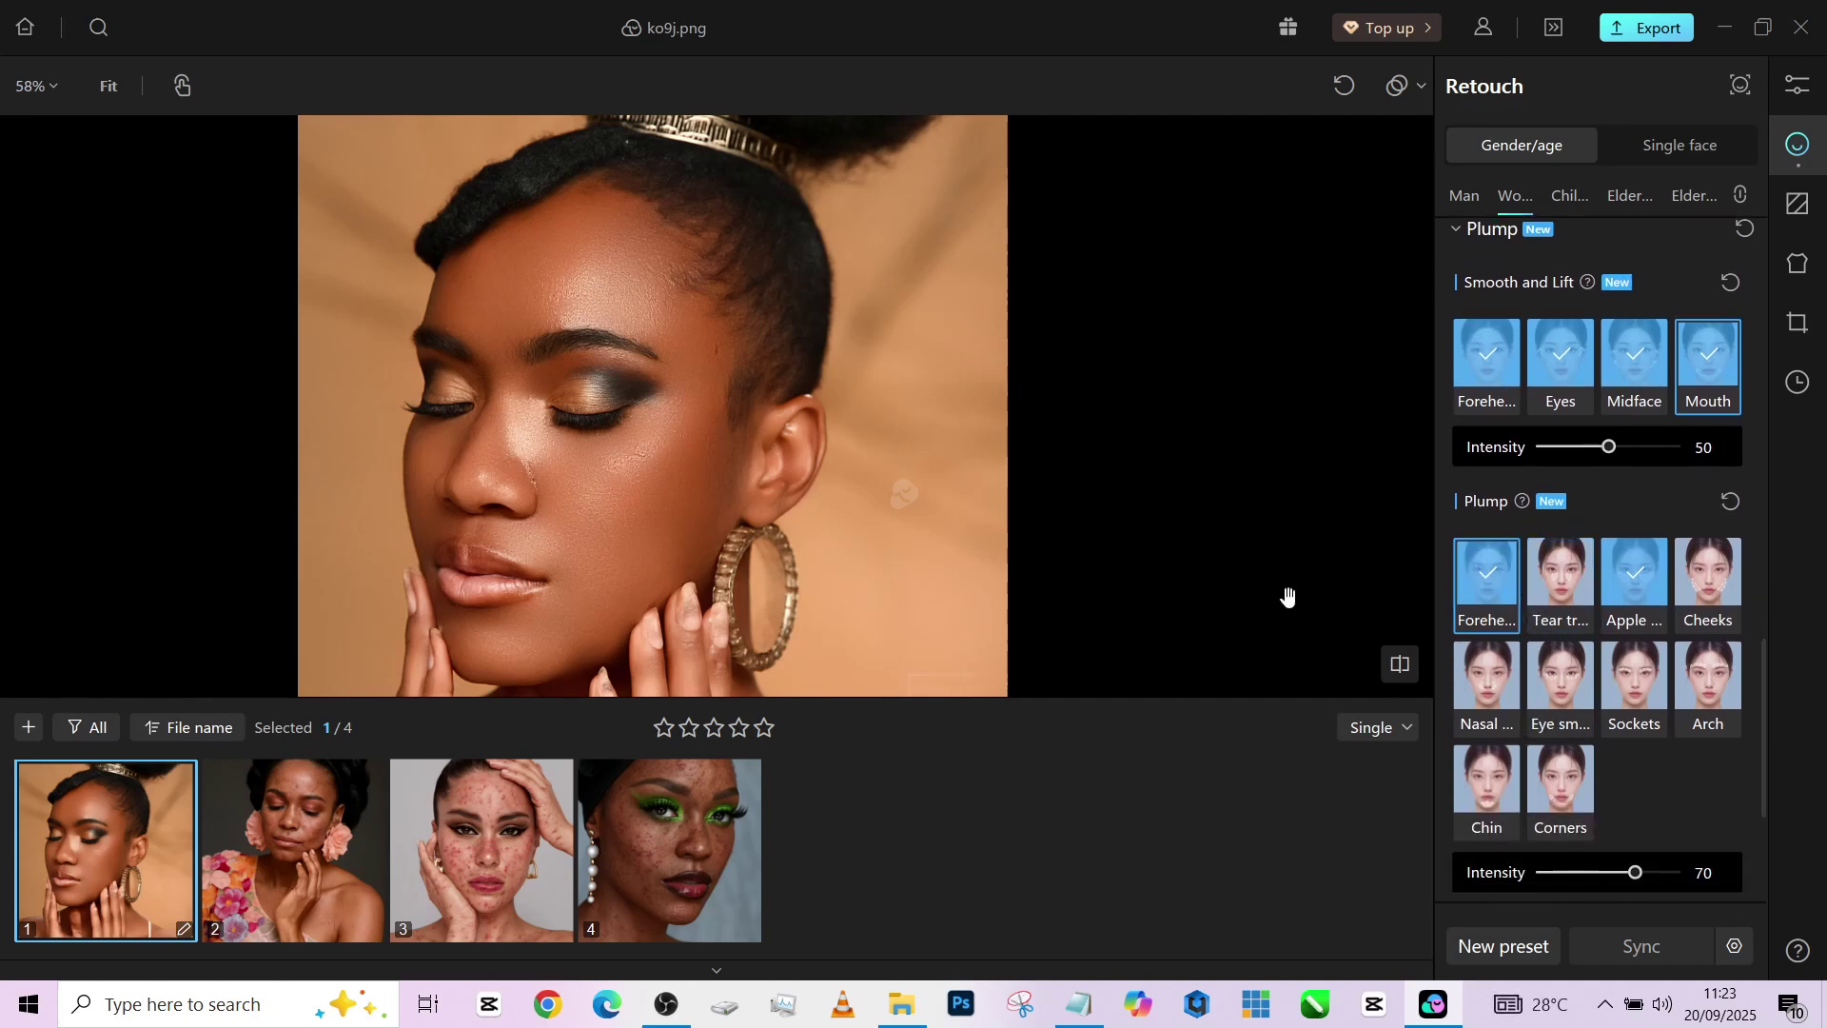
scroll(700, 341, "down", 2)
scroll(677, 306, "up", 3)
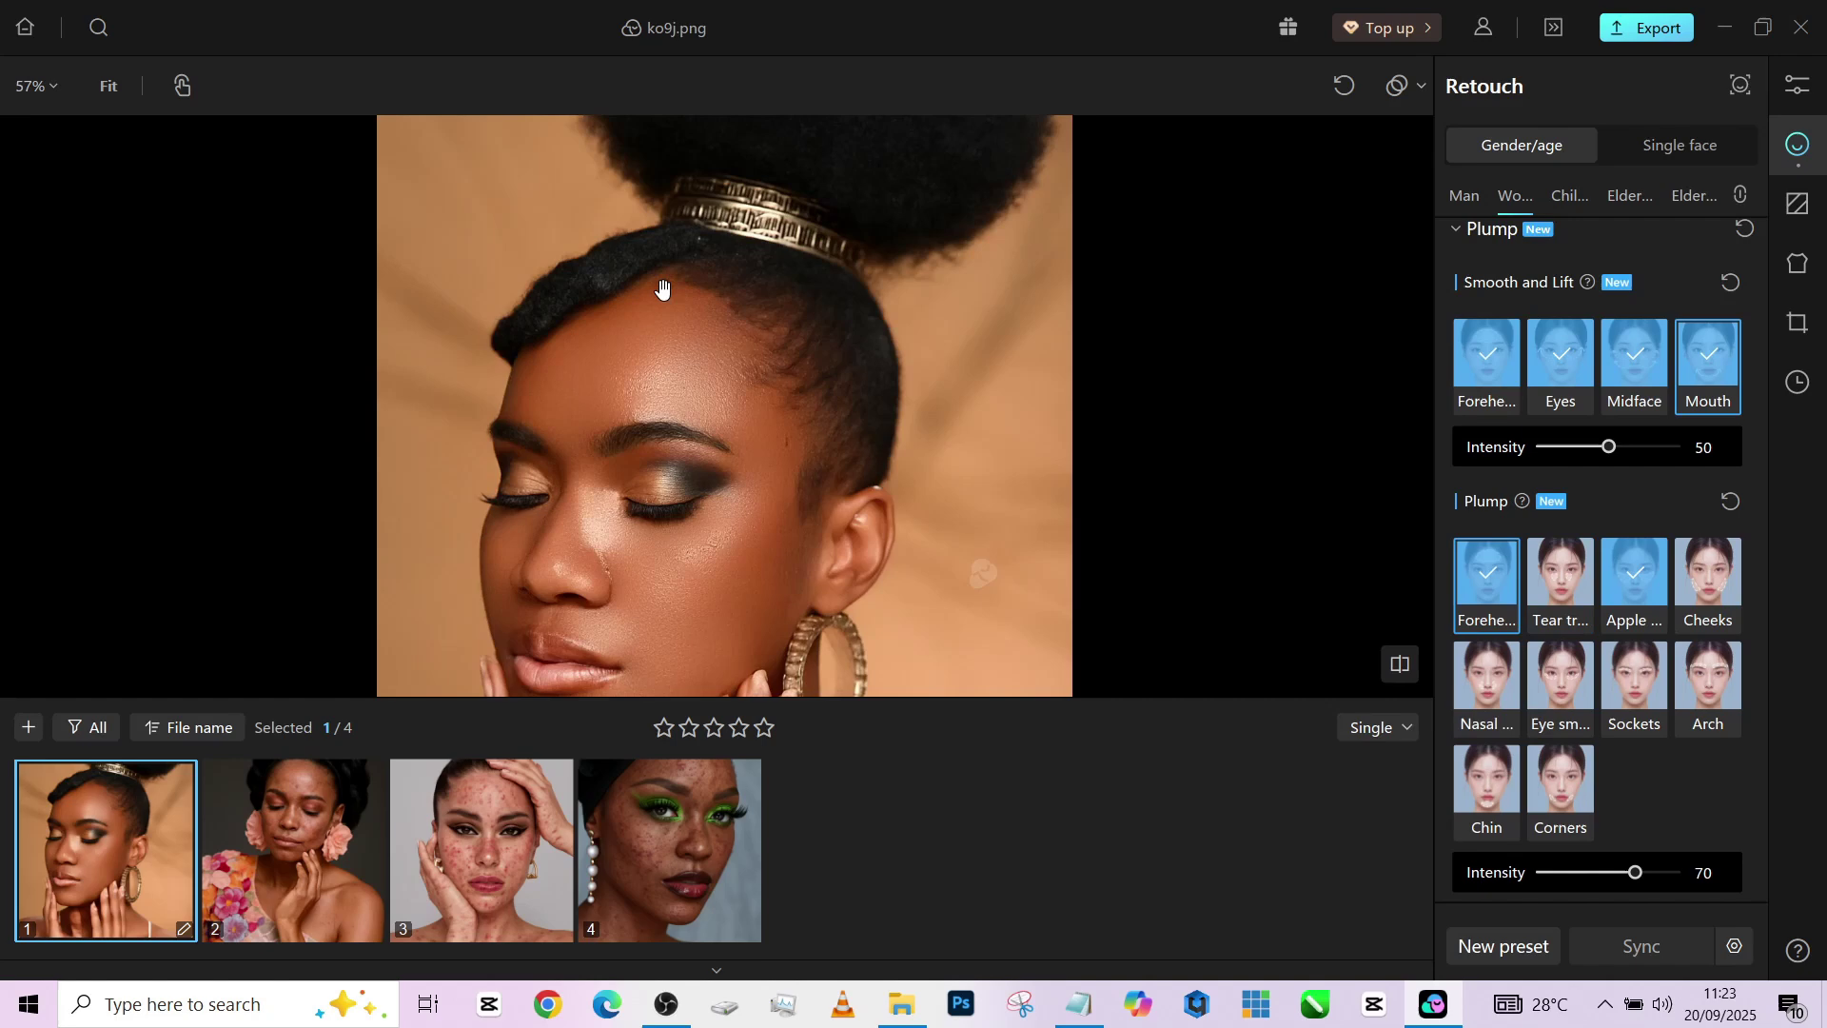
scroll(714, 415, "down", 1)
scroll(707, 514, "down", 1)
scroll(1552, 753, "down", 2)
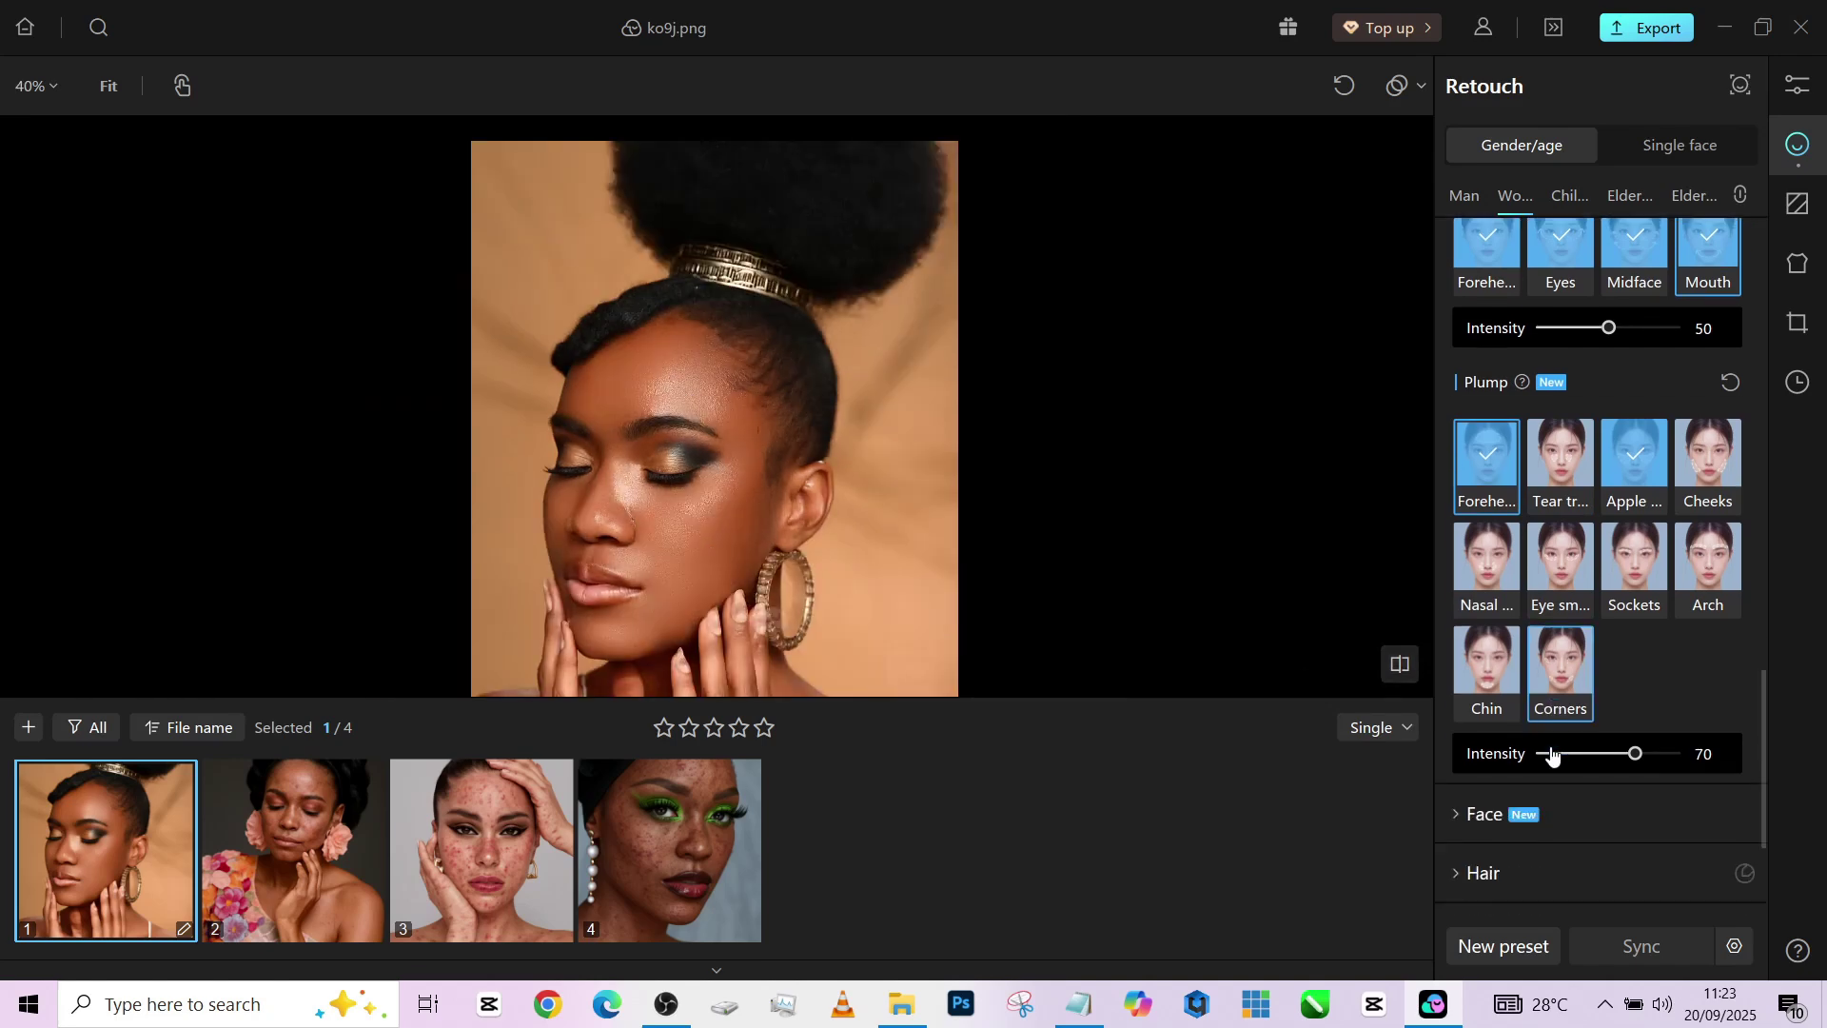
scroll(1552, 757, "down", 3)
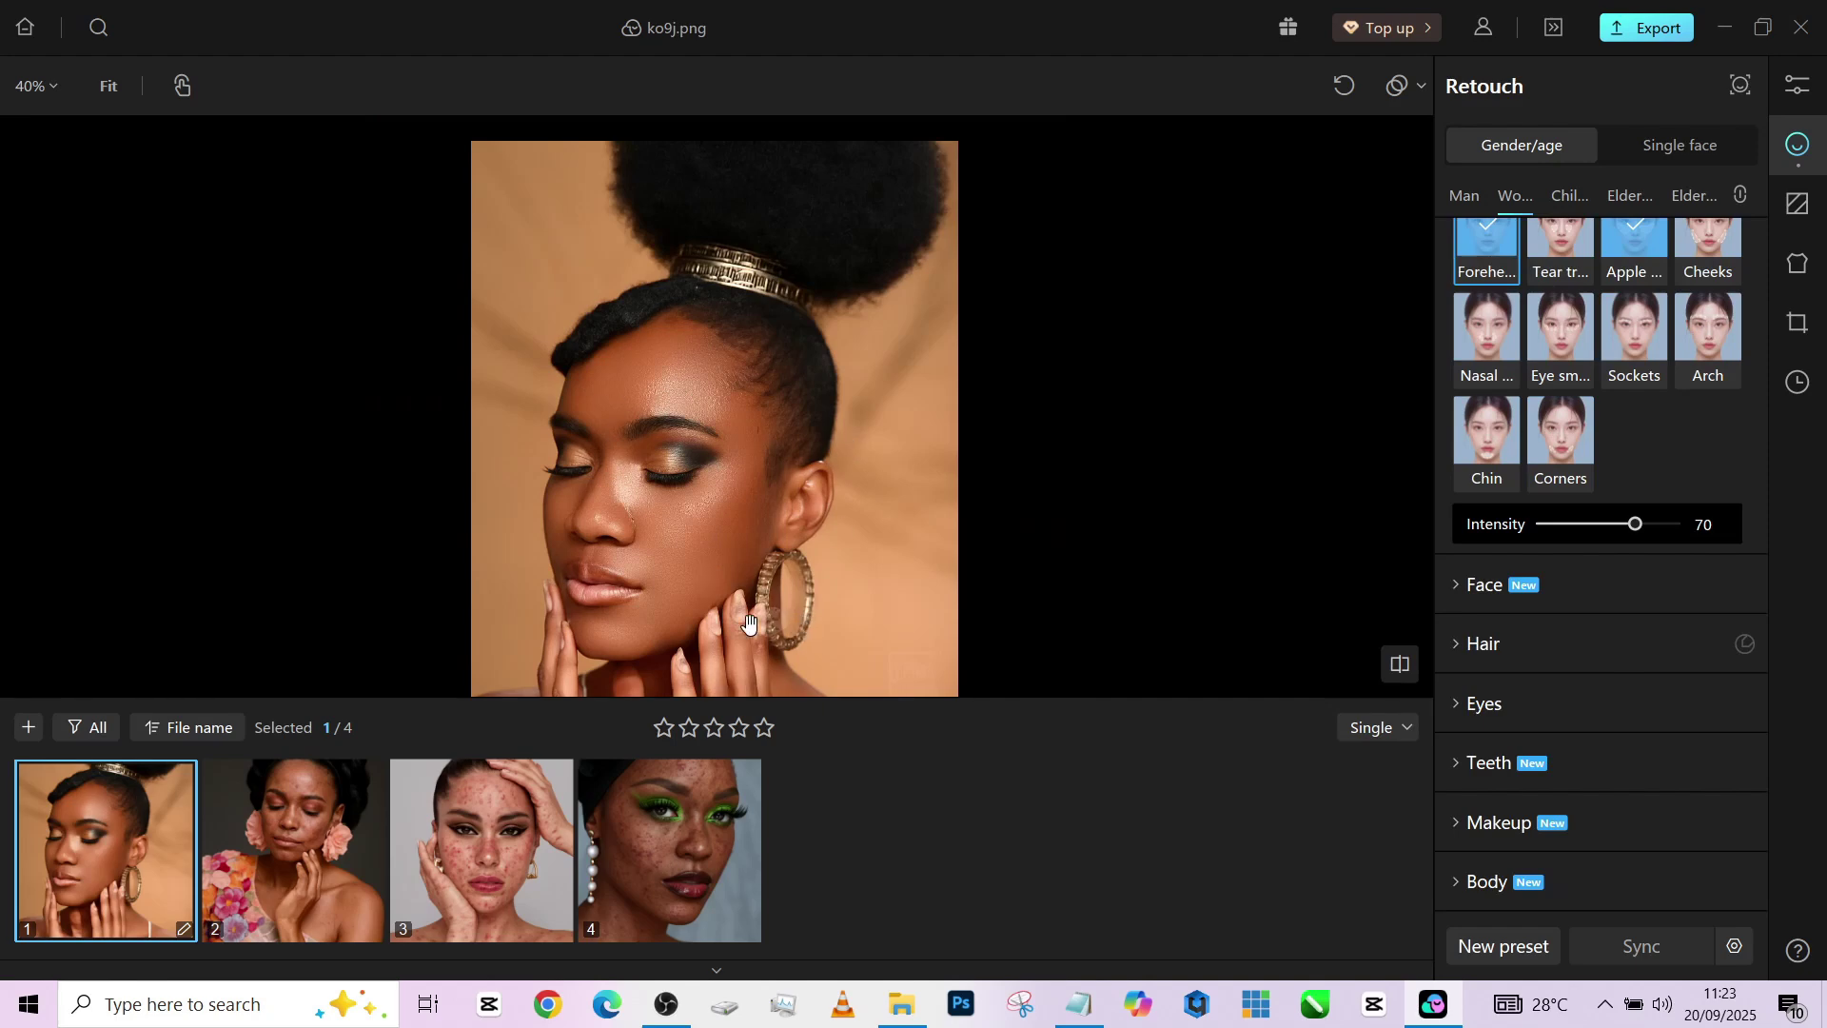
Darken the hair colour to 25, leaving stray hair, top height and soften hair at zero
left_click(1550, 643)
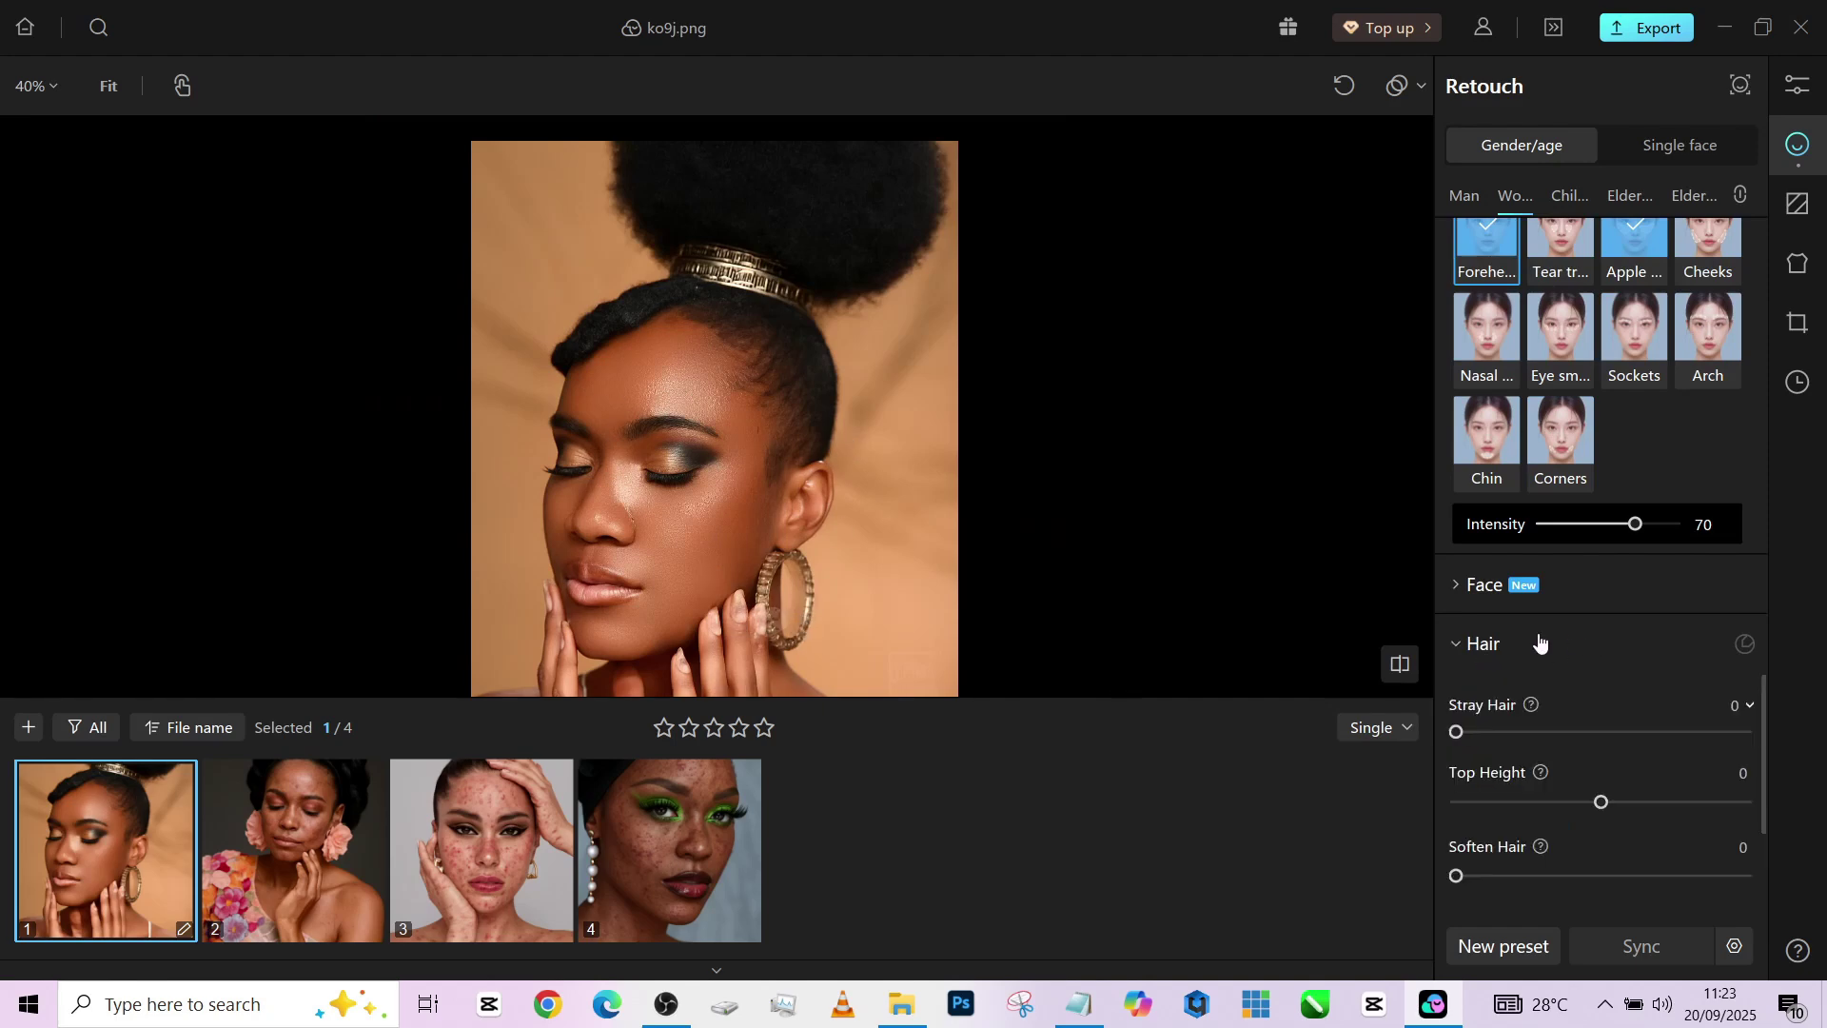
scroll(1563, 742, "down", 2)
left_click_drag(1458, 711, 1530, 722)
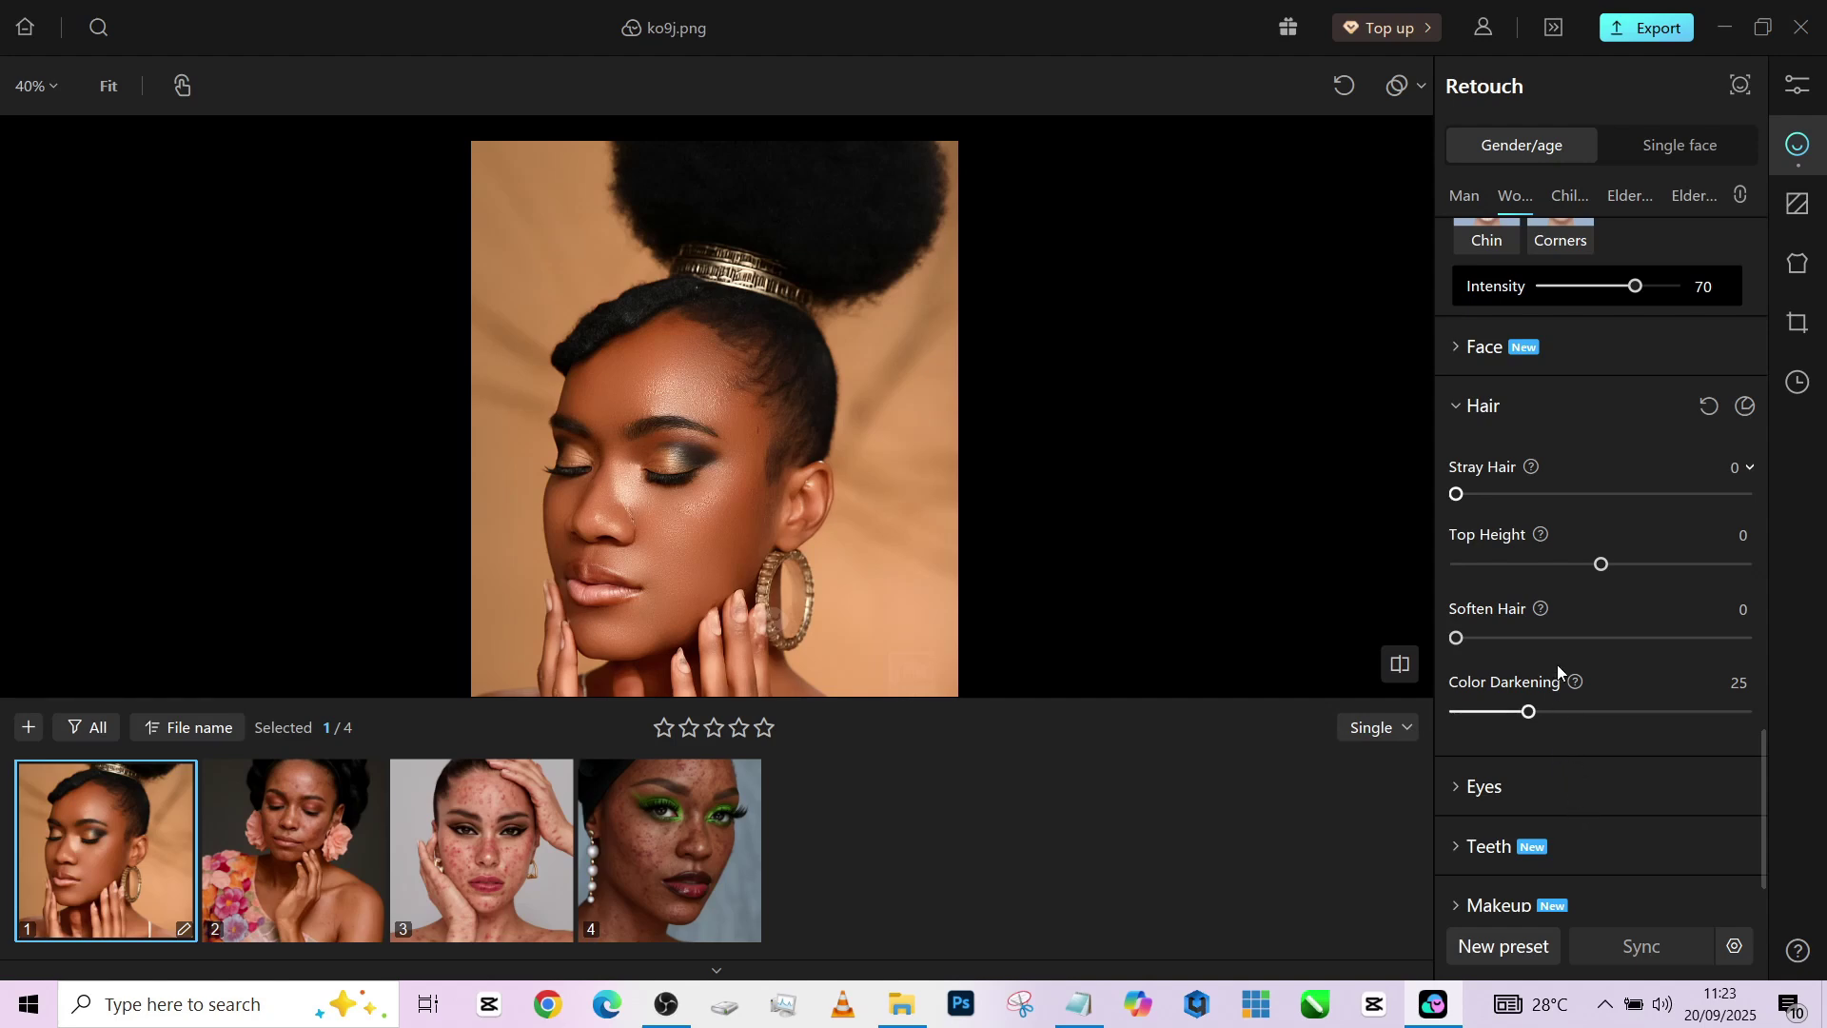
scroll(1557, 663, "down", 1)
Set eyebrow and eye makeup enhancement to 100, shadows to 80 and highlights to 57
left_click(1488, 822)
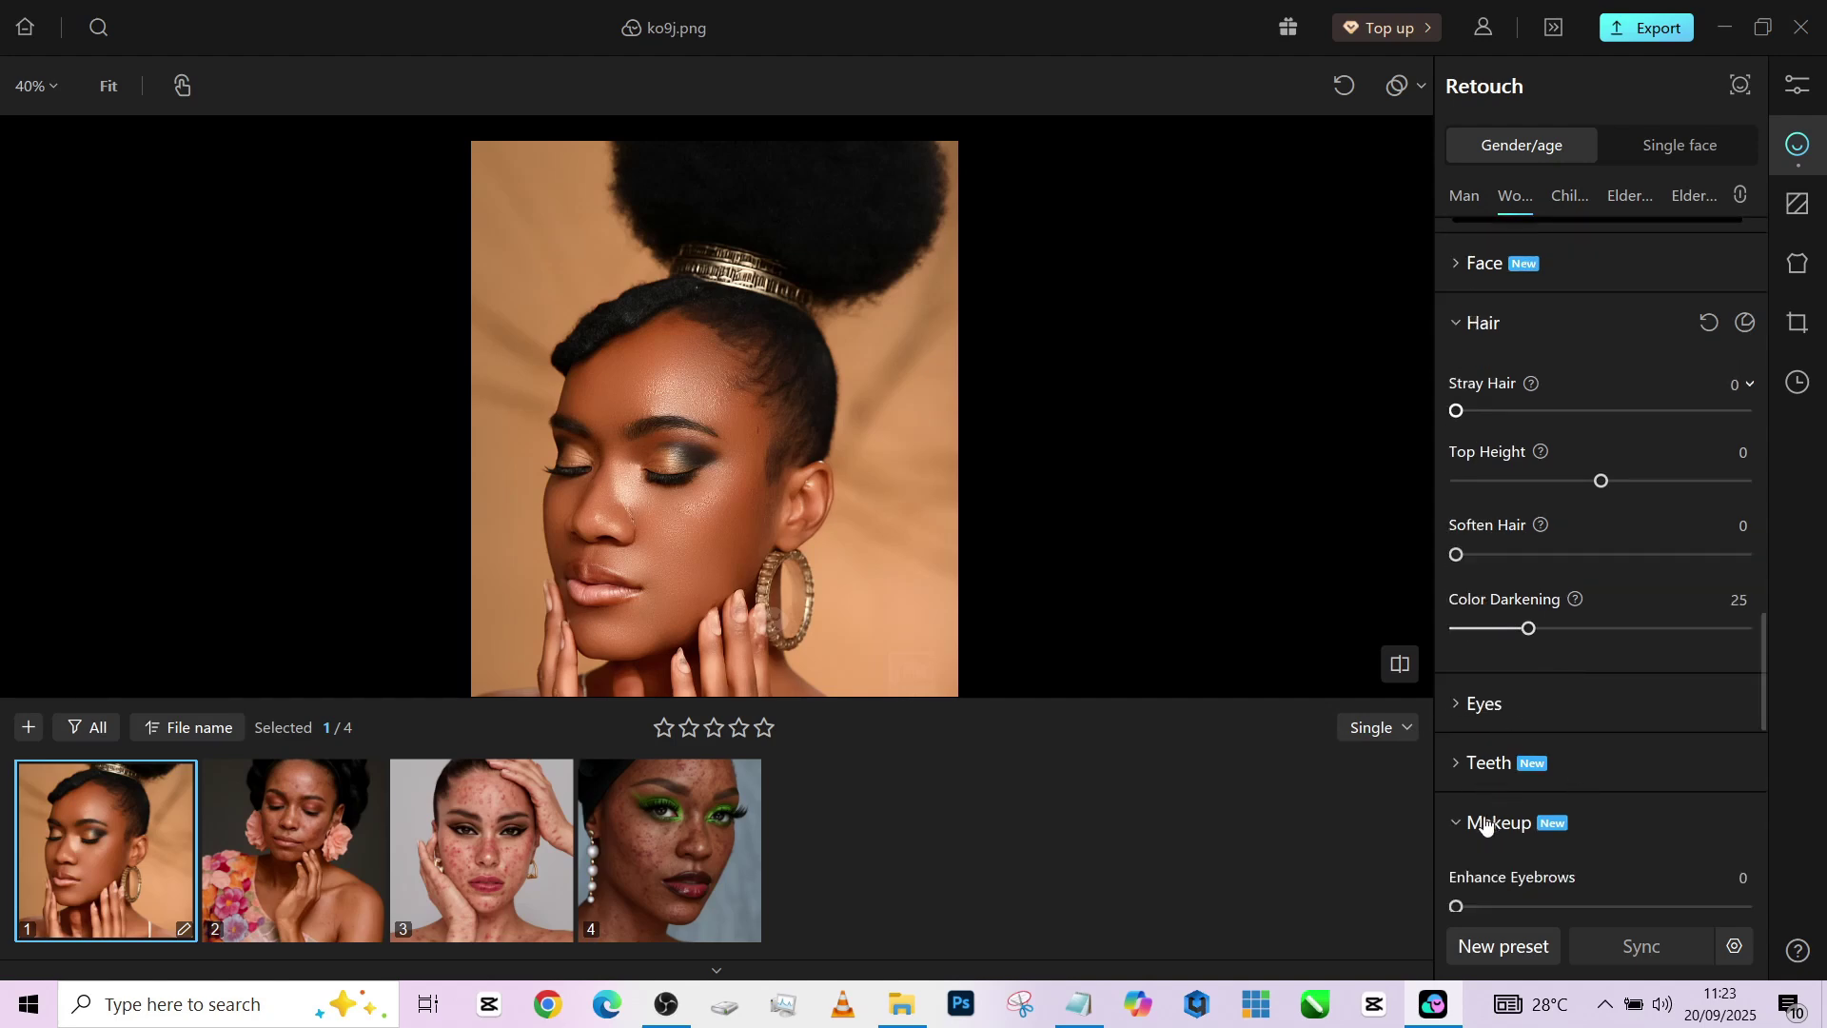
scroll(1599, 559, "down", 1)
scroll(694, 502, "up", 3)
left_click_drag(693, 503, 694, 358)
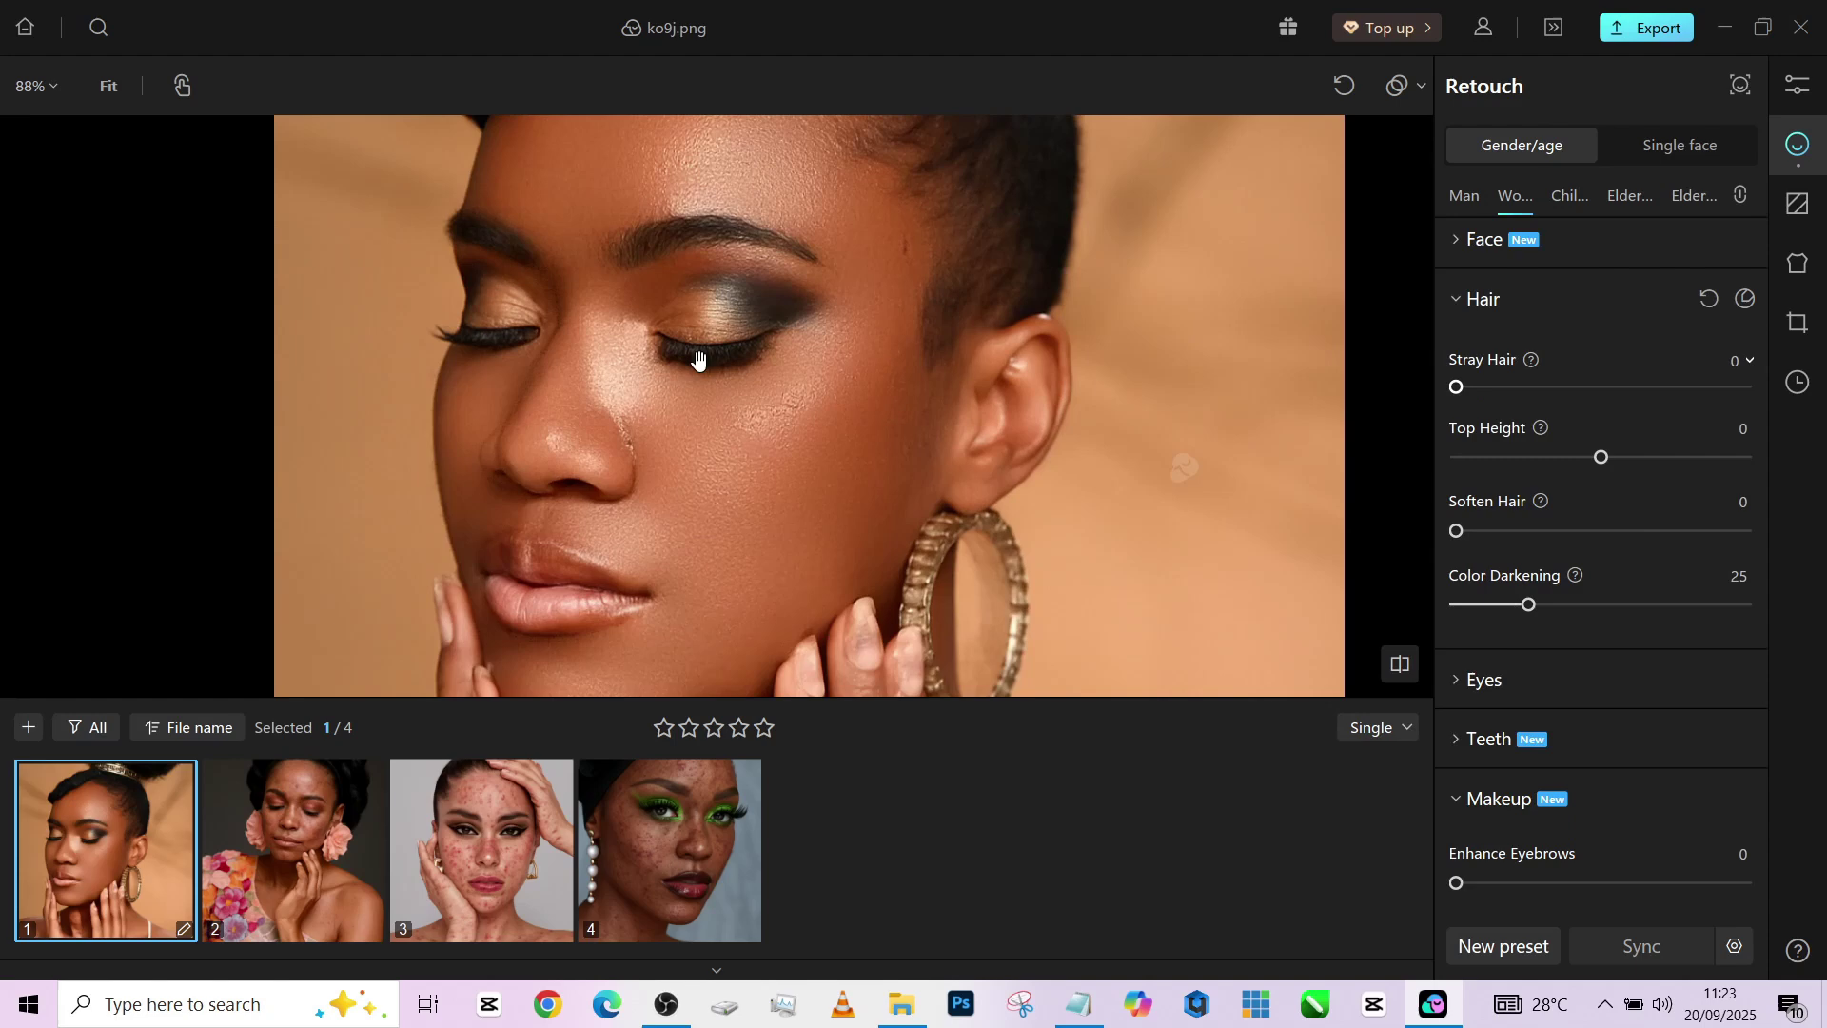
scroll(1575, 706, "down", 3)
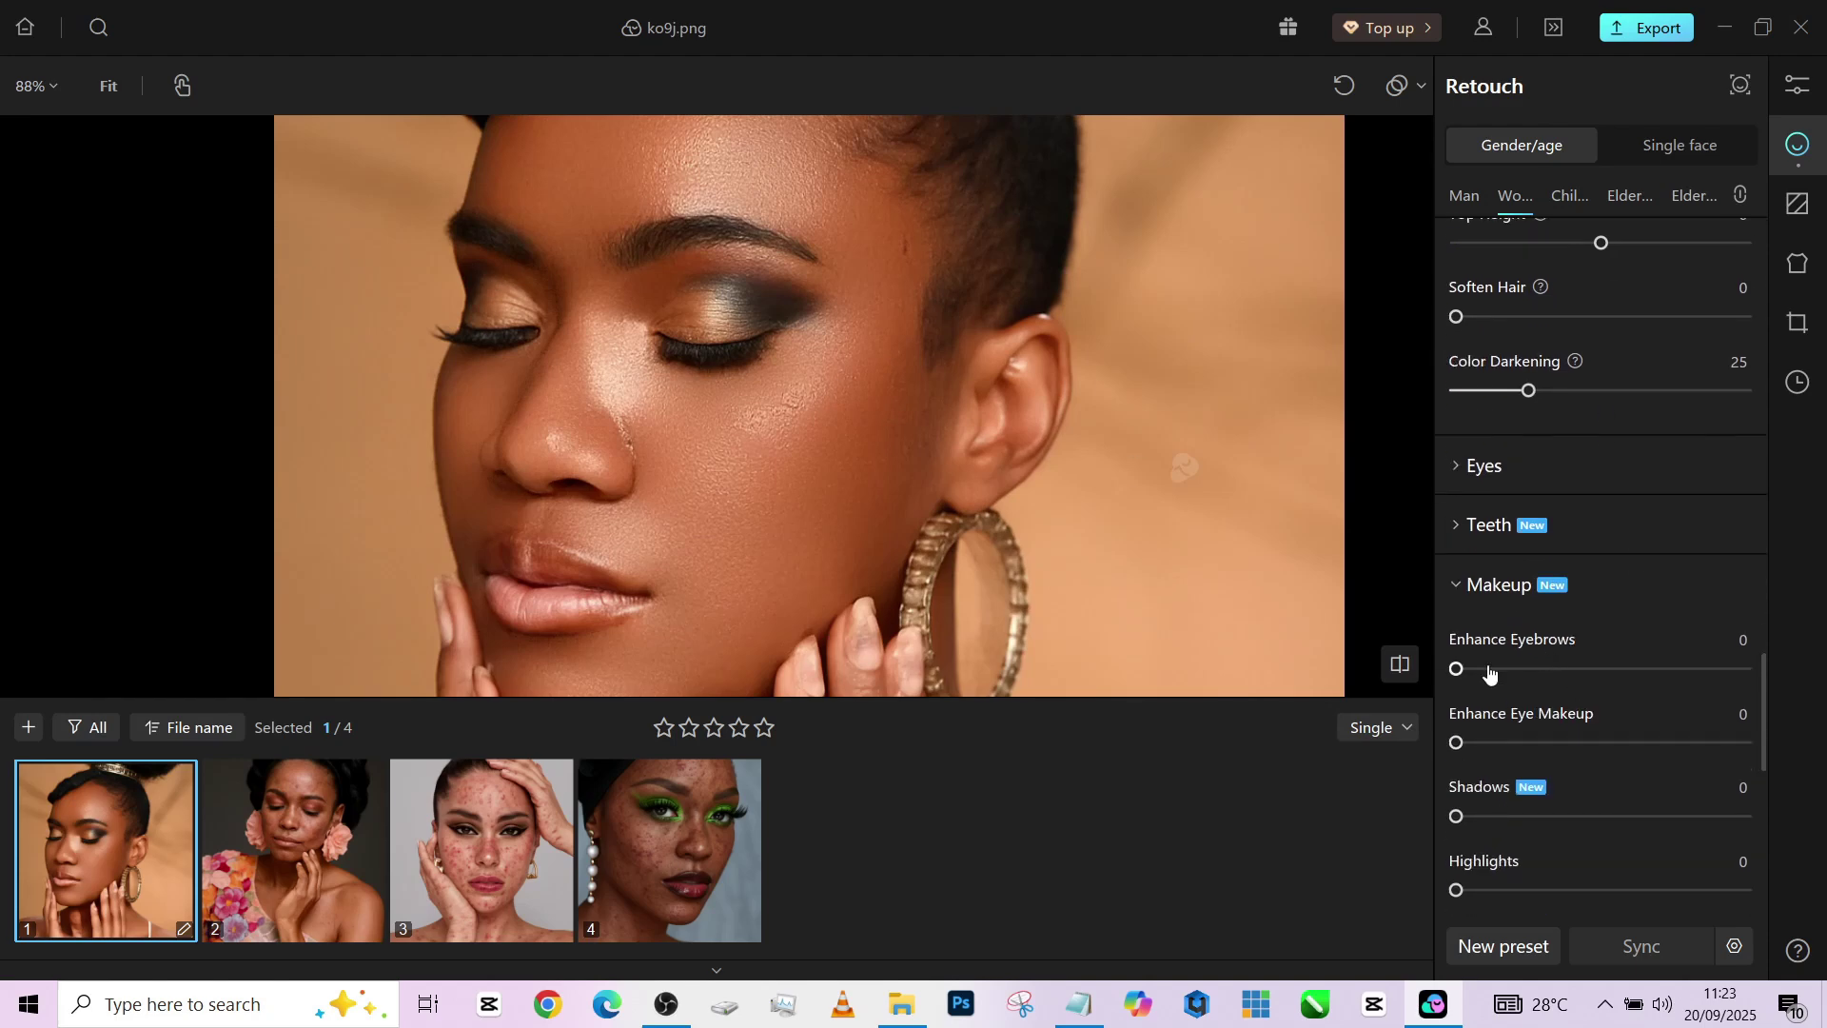
left_click_drag(1570, 668, 1747, 668)
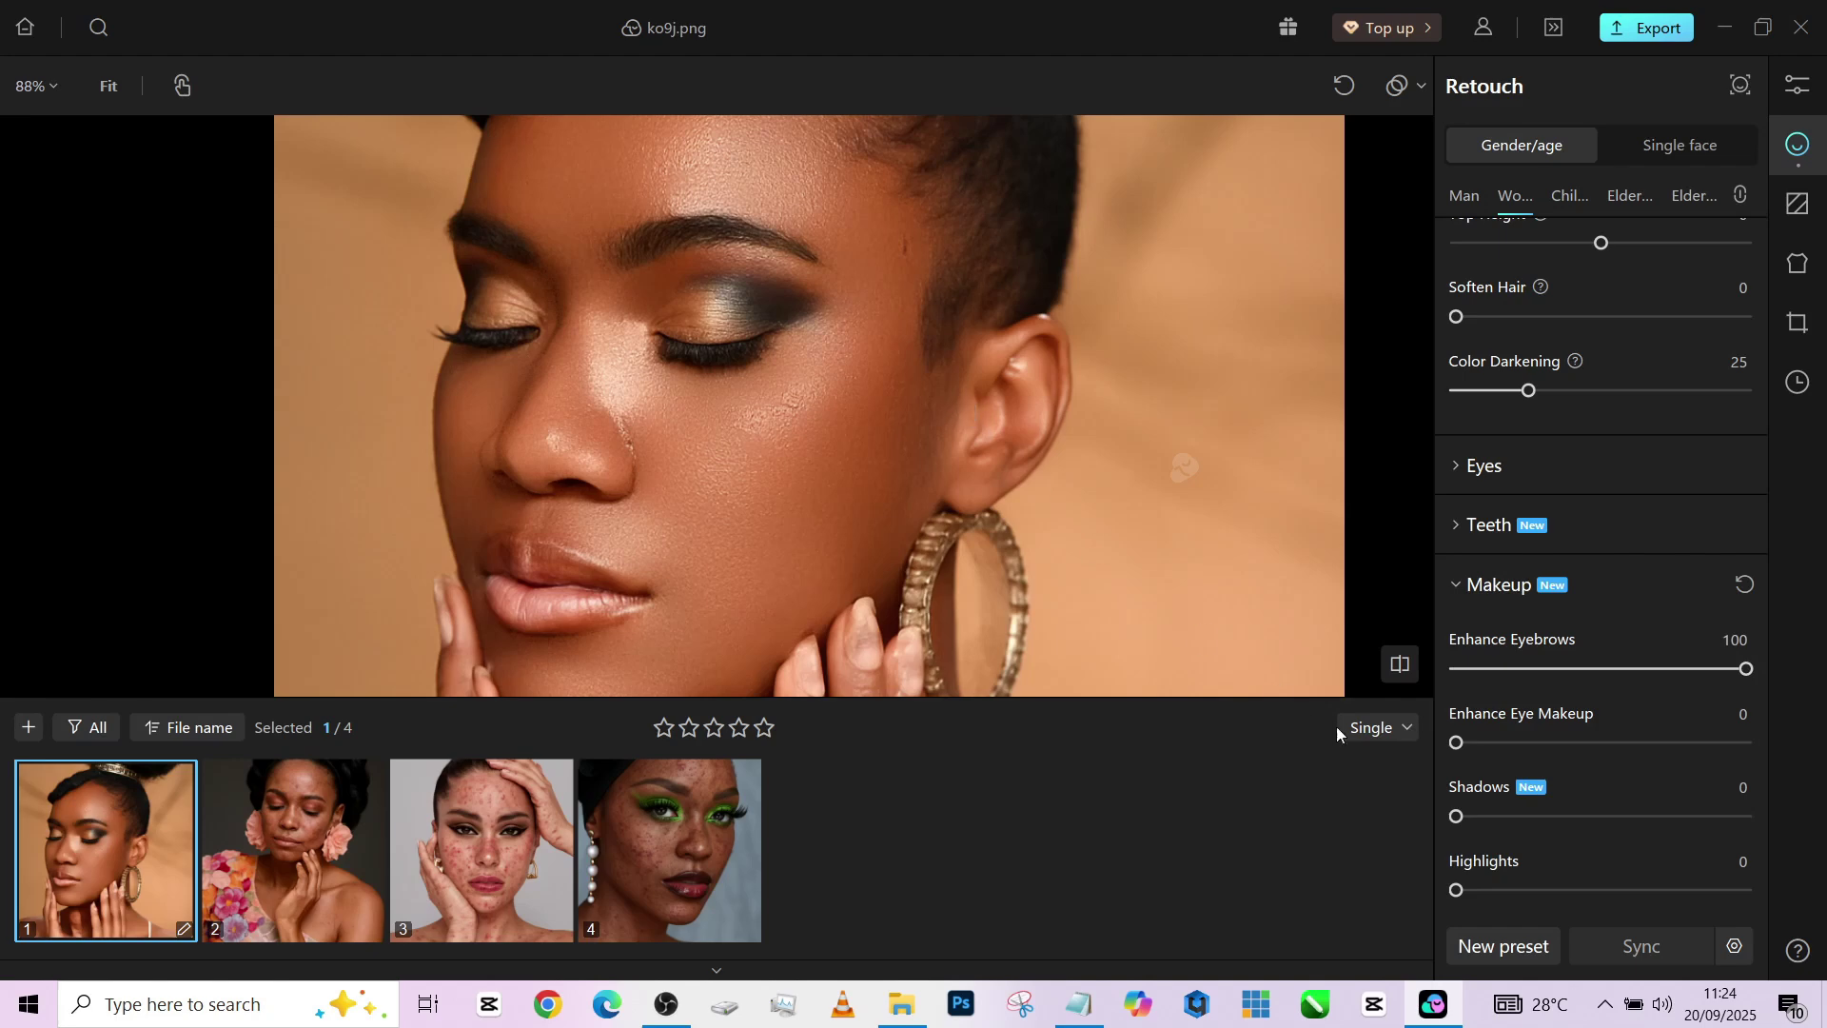
left_click_drag(1484, 743, 1734, 743)
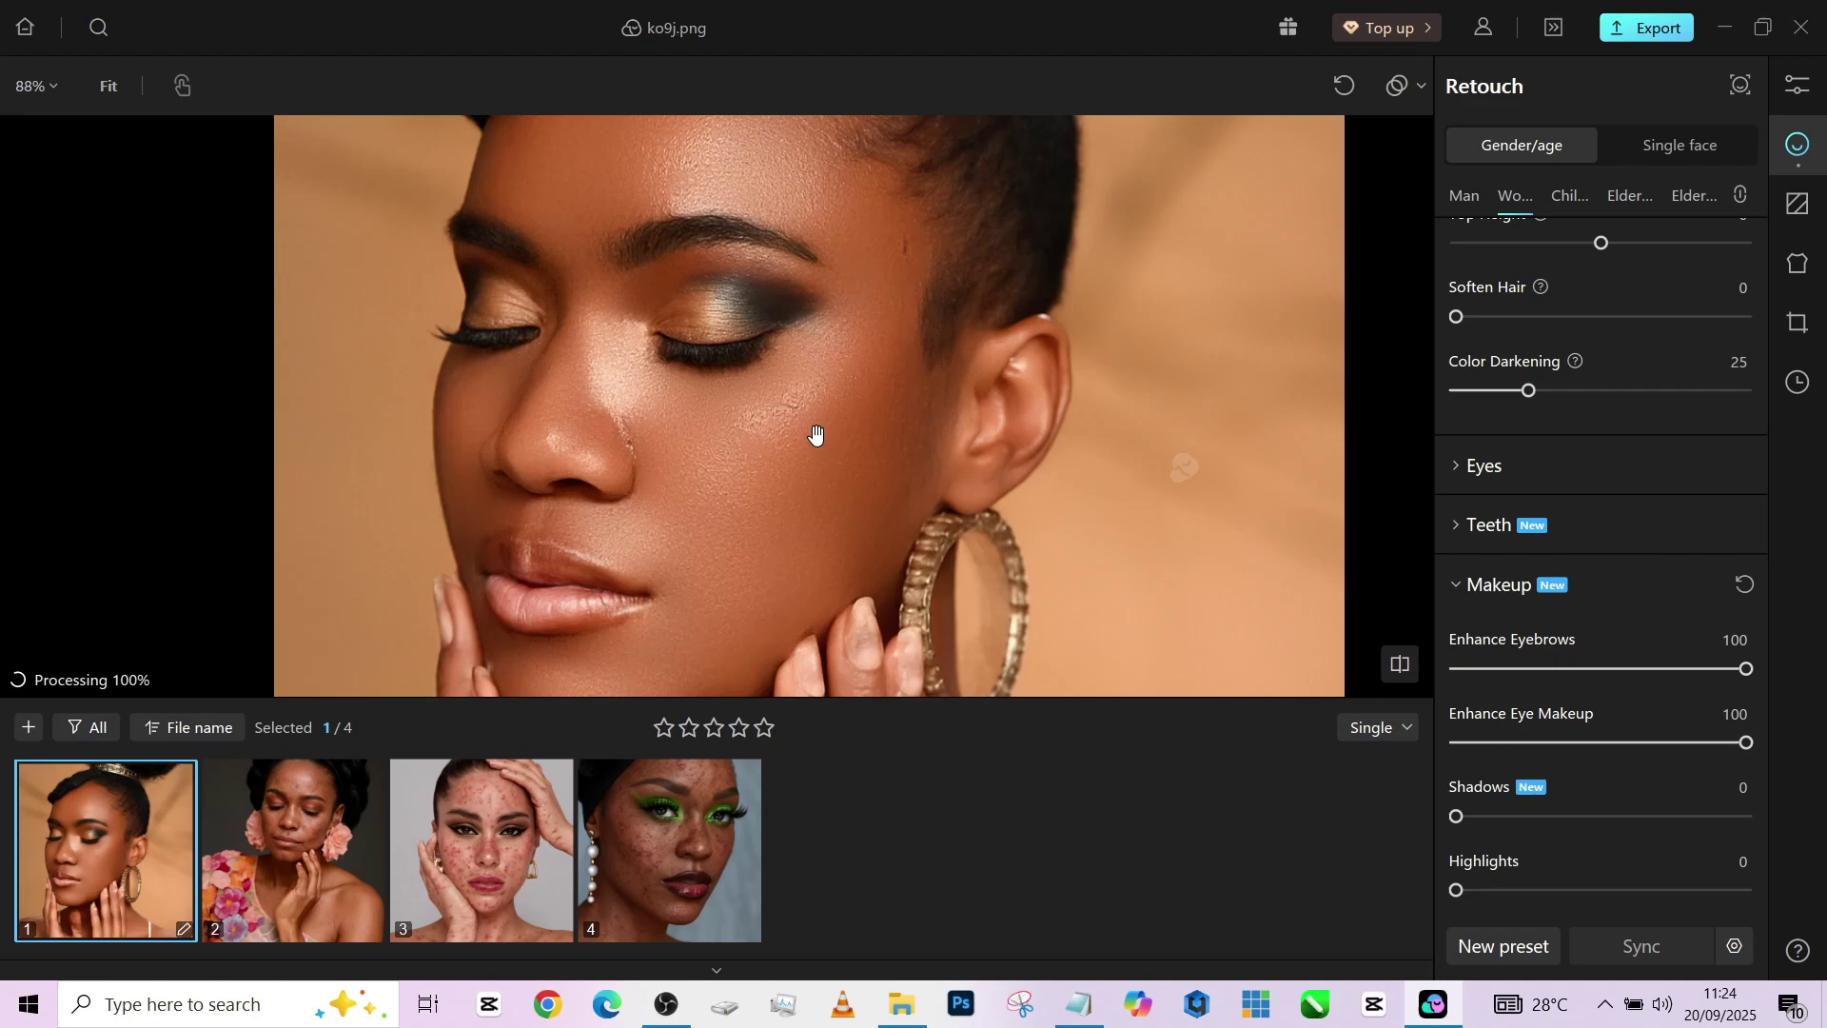
scroll(844, 408, "down", 2)
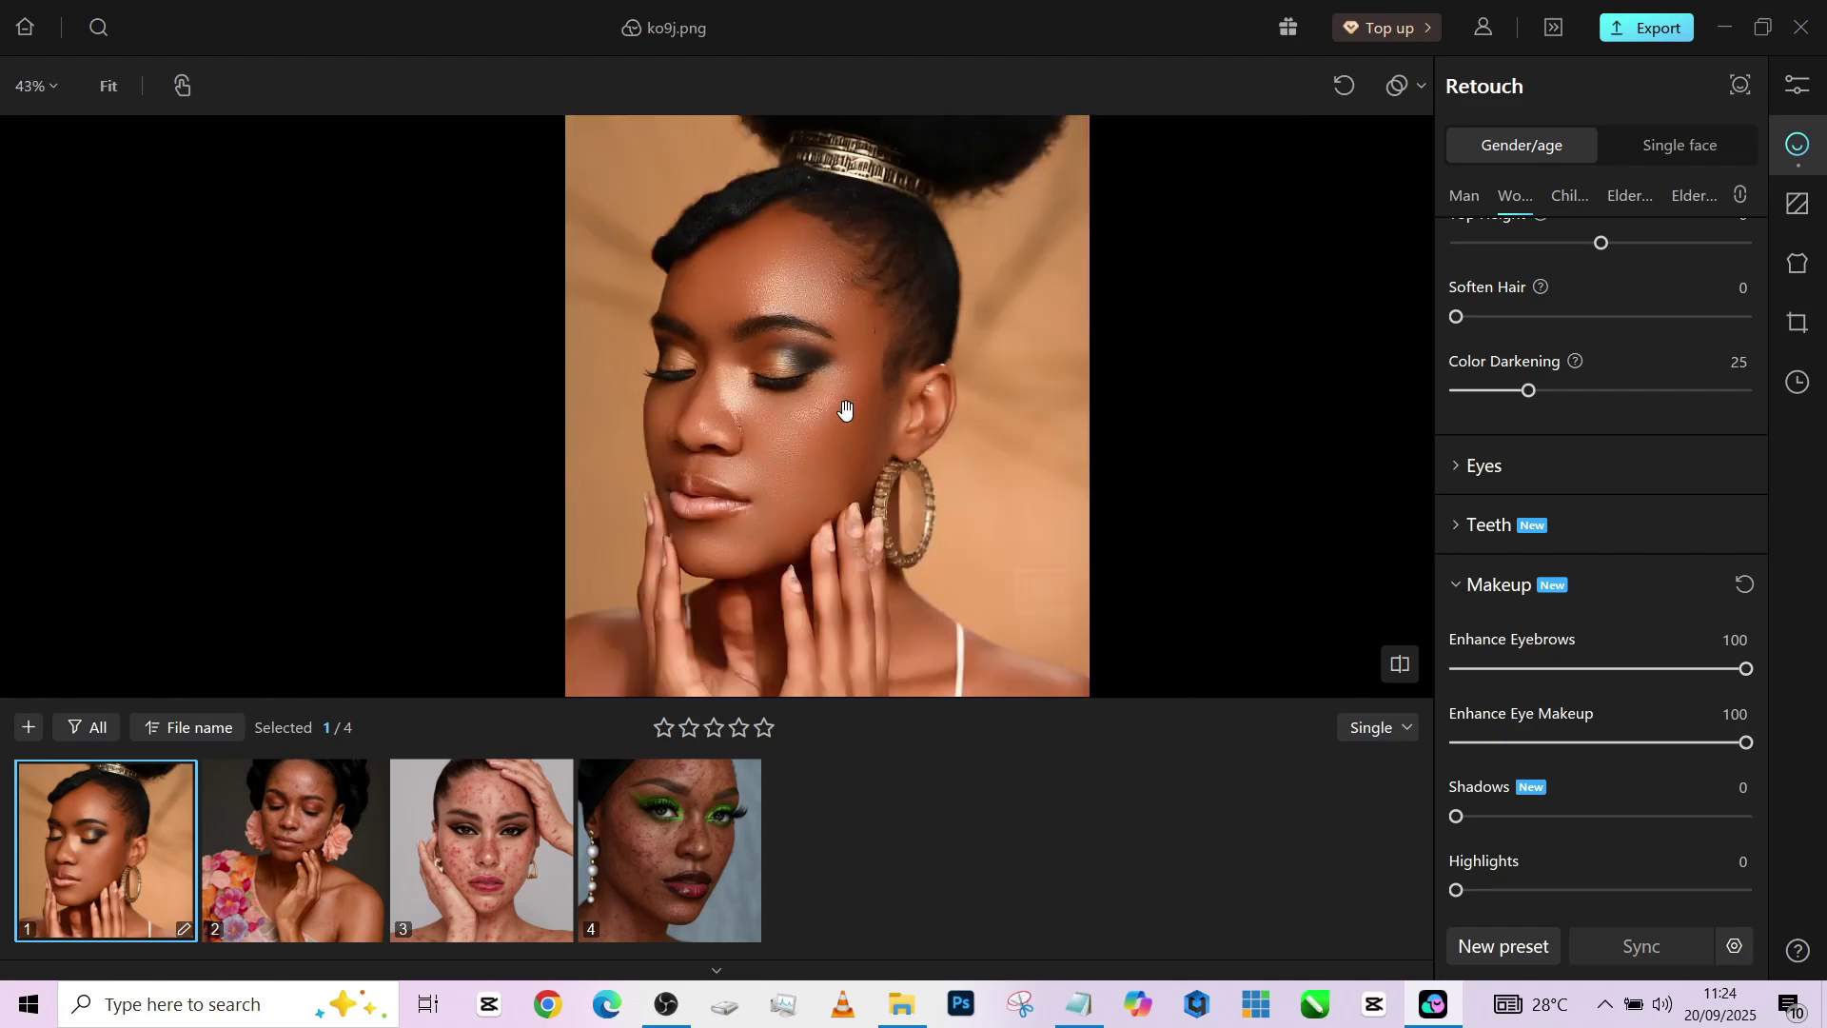
scroll(843, 408, "up", 1)
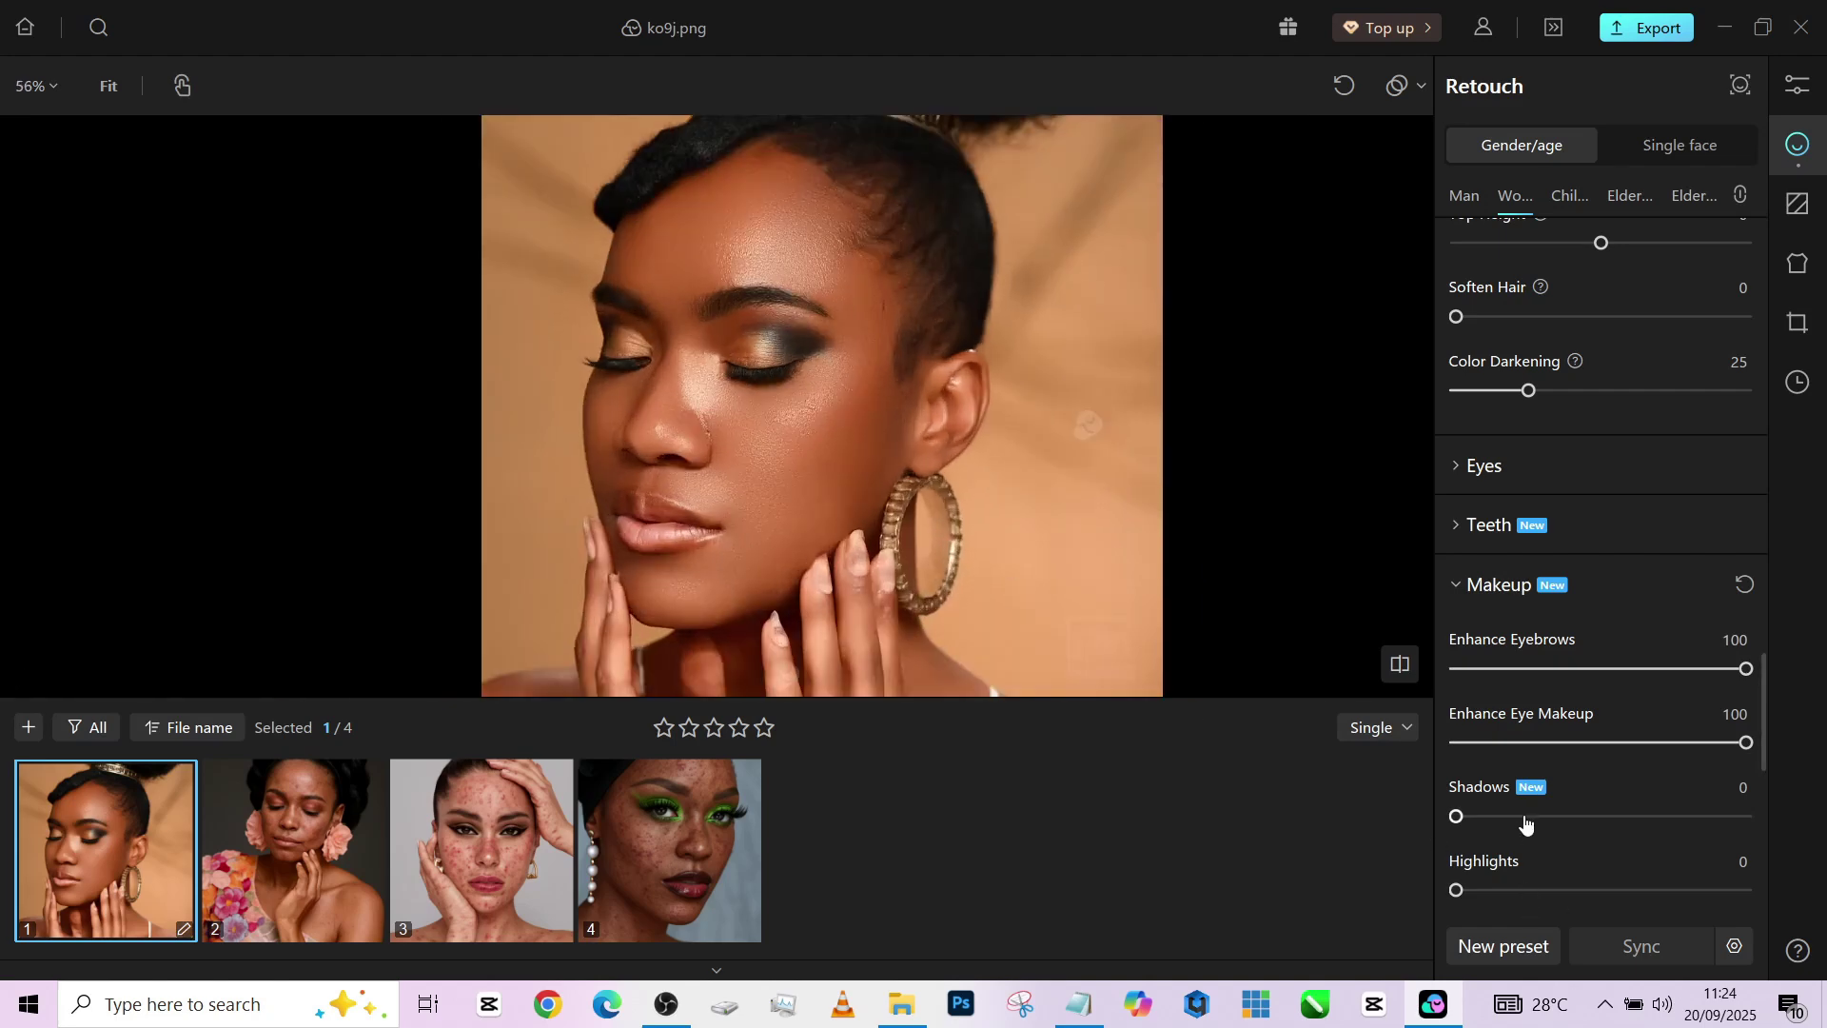
left_click_drag(1524, 823, 1771, 817)
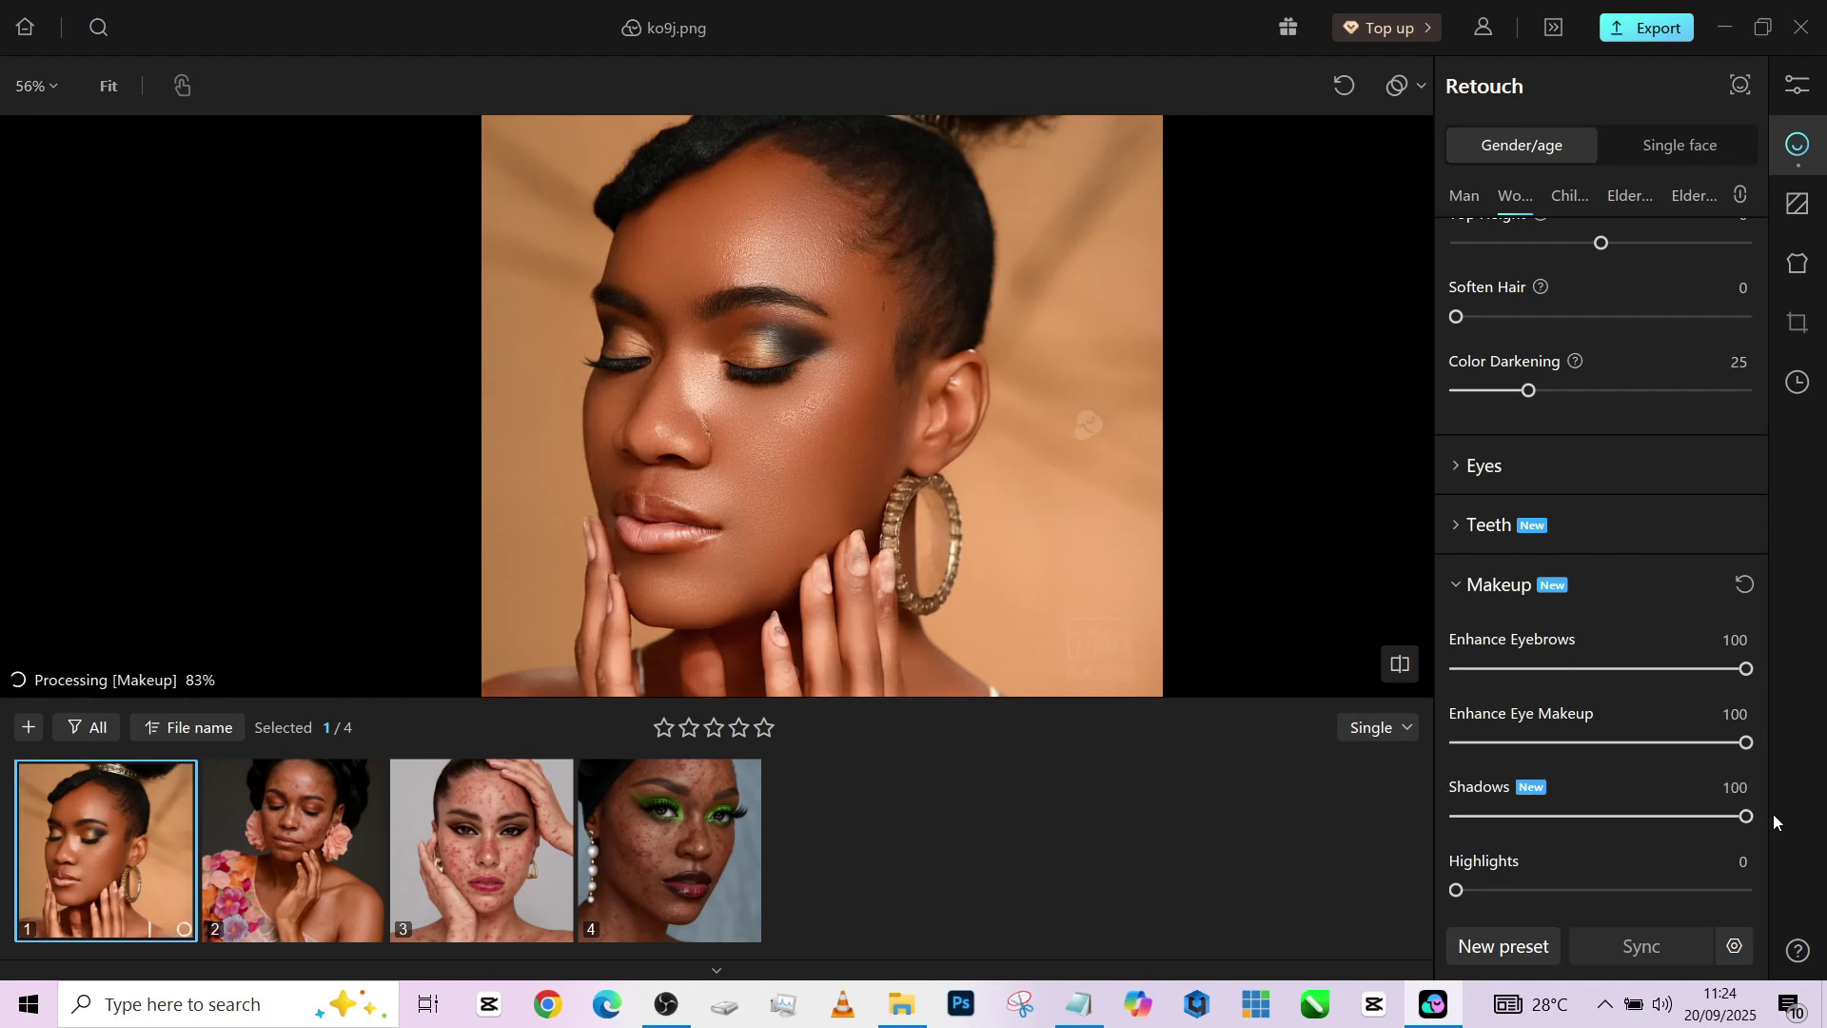
left_click_drag(1641, 897, 1784, 900)
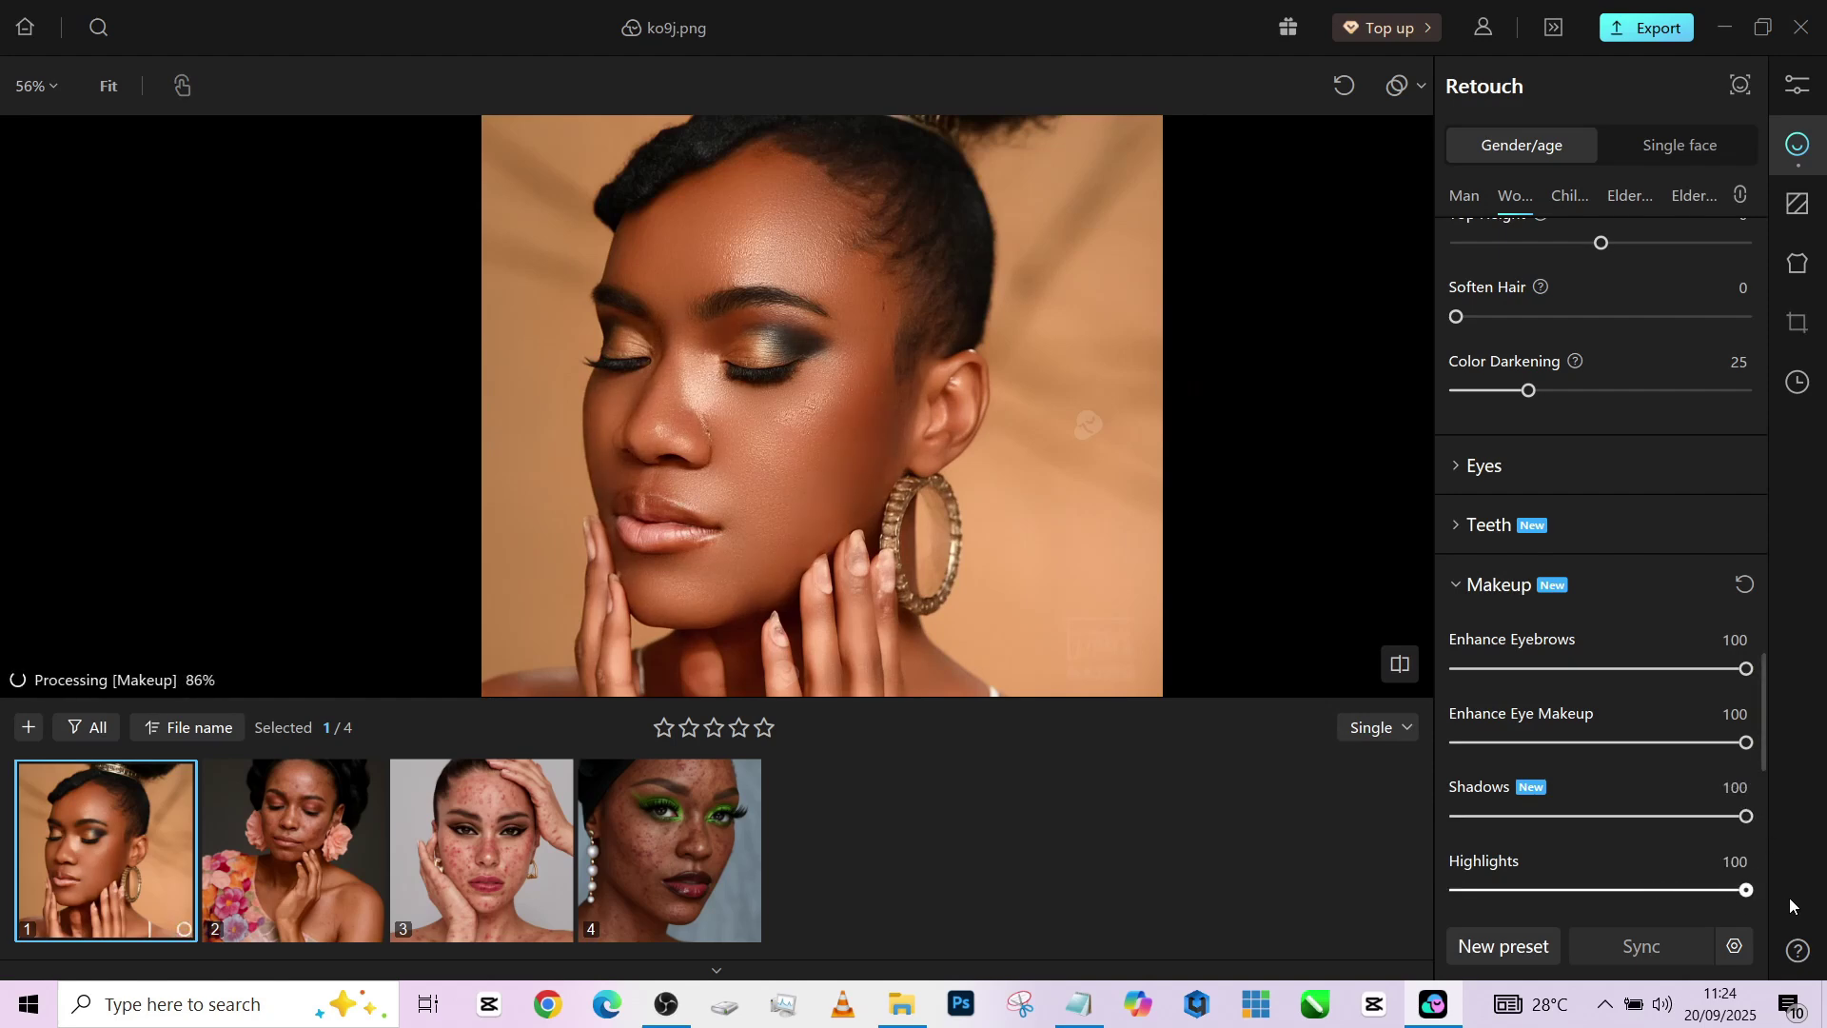
scroll(1019, 506, "down", 2)
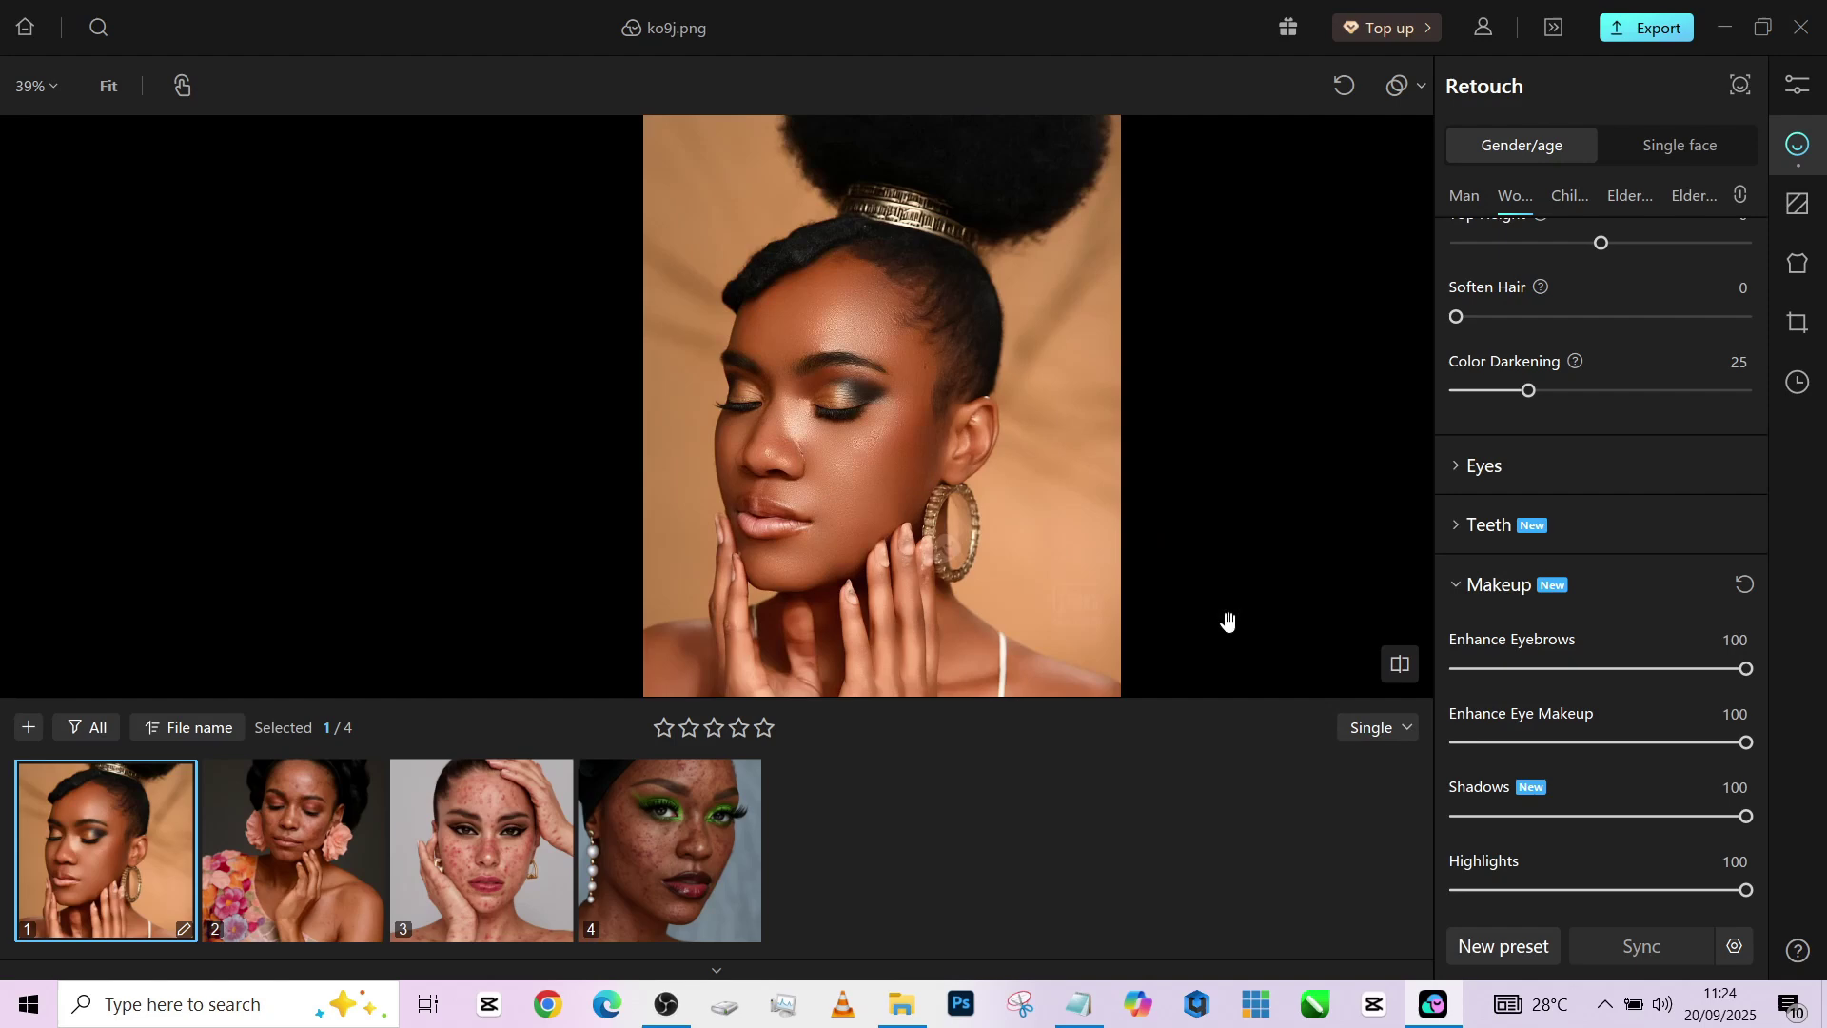
left_click_drag(1651, 891, 1623, 891)
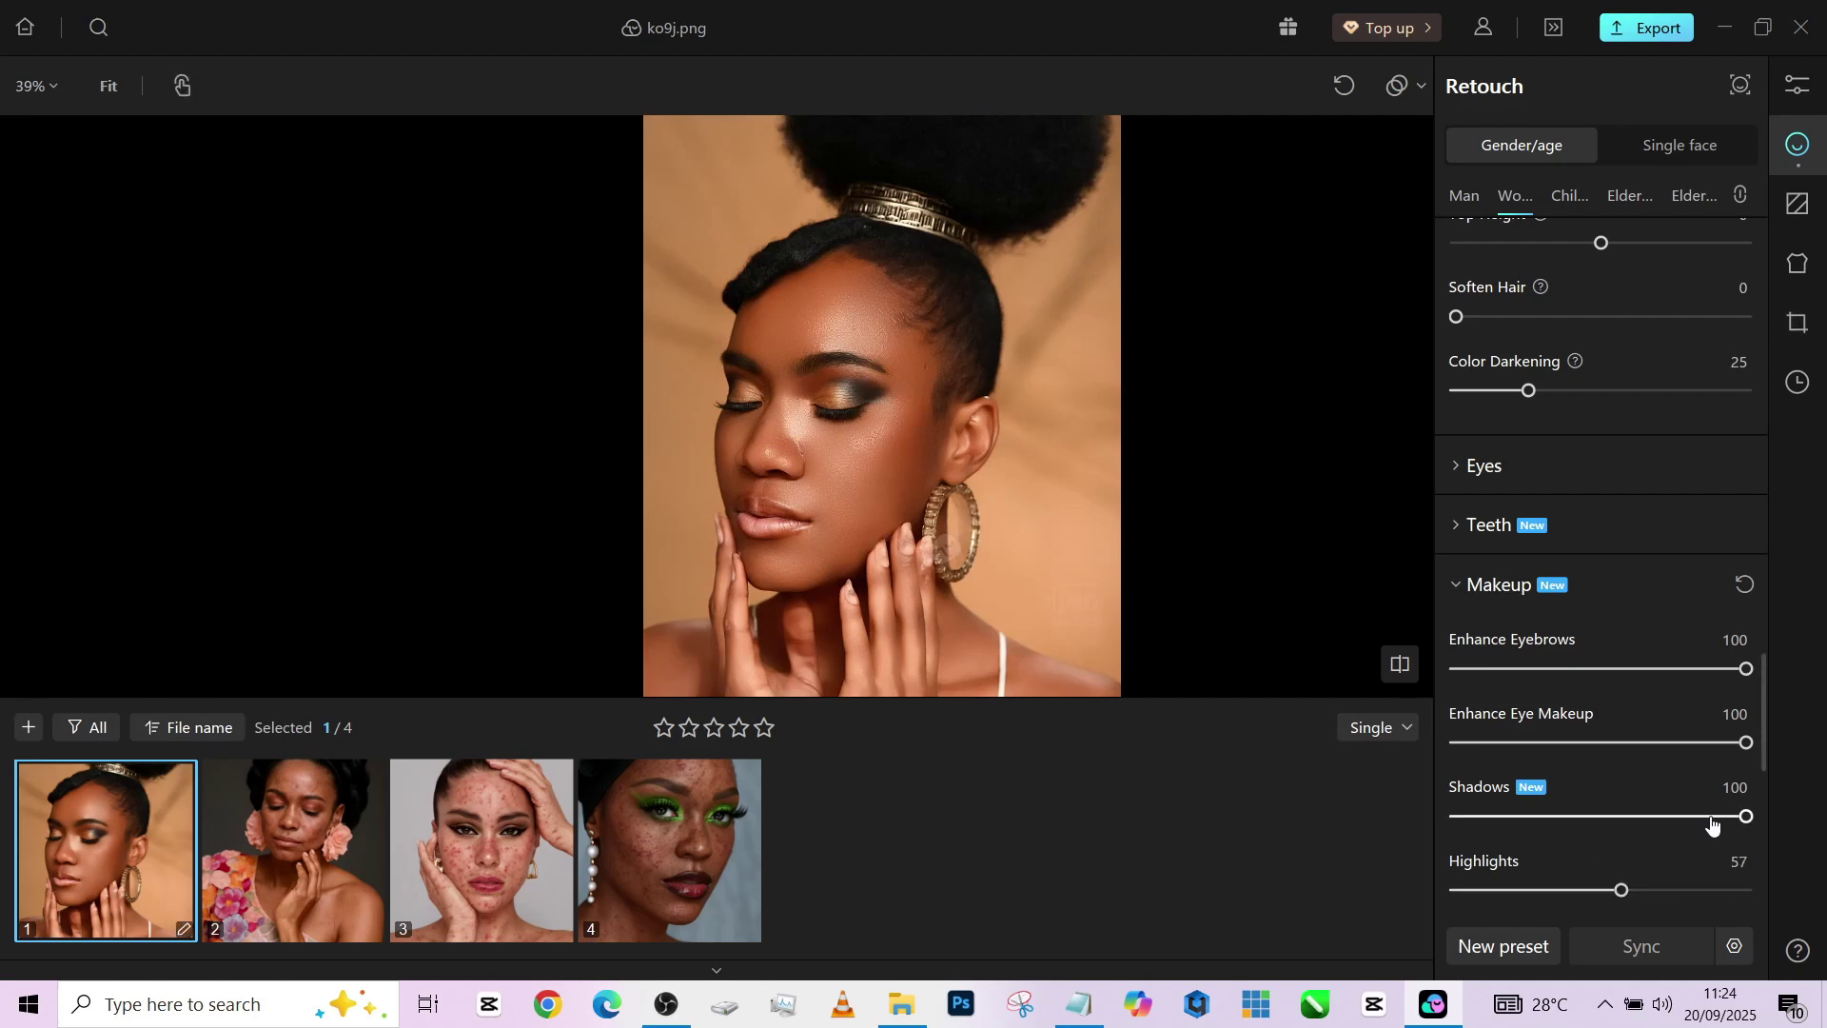
left_click_drag(1746, 816, 1689, 816)
scroll(1599, 758, "down", 1)
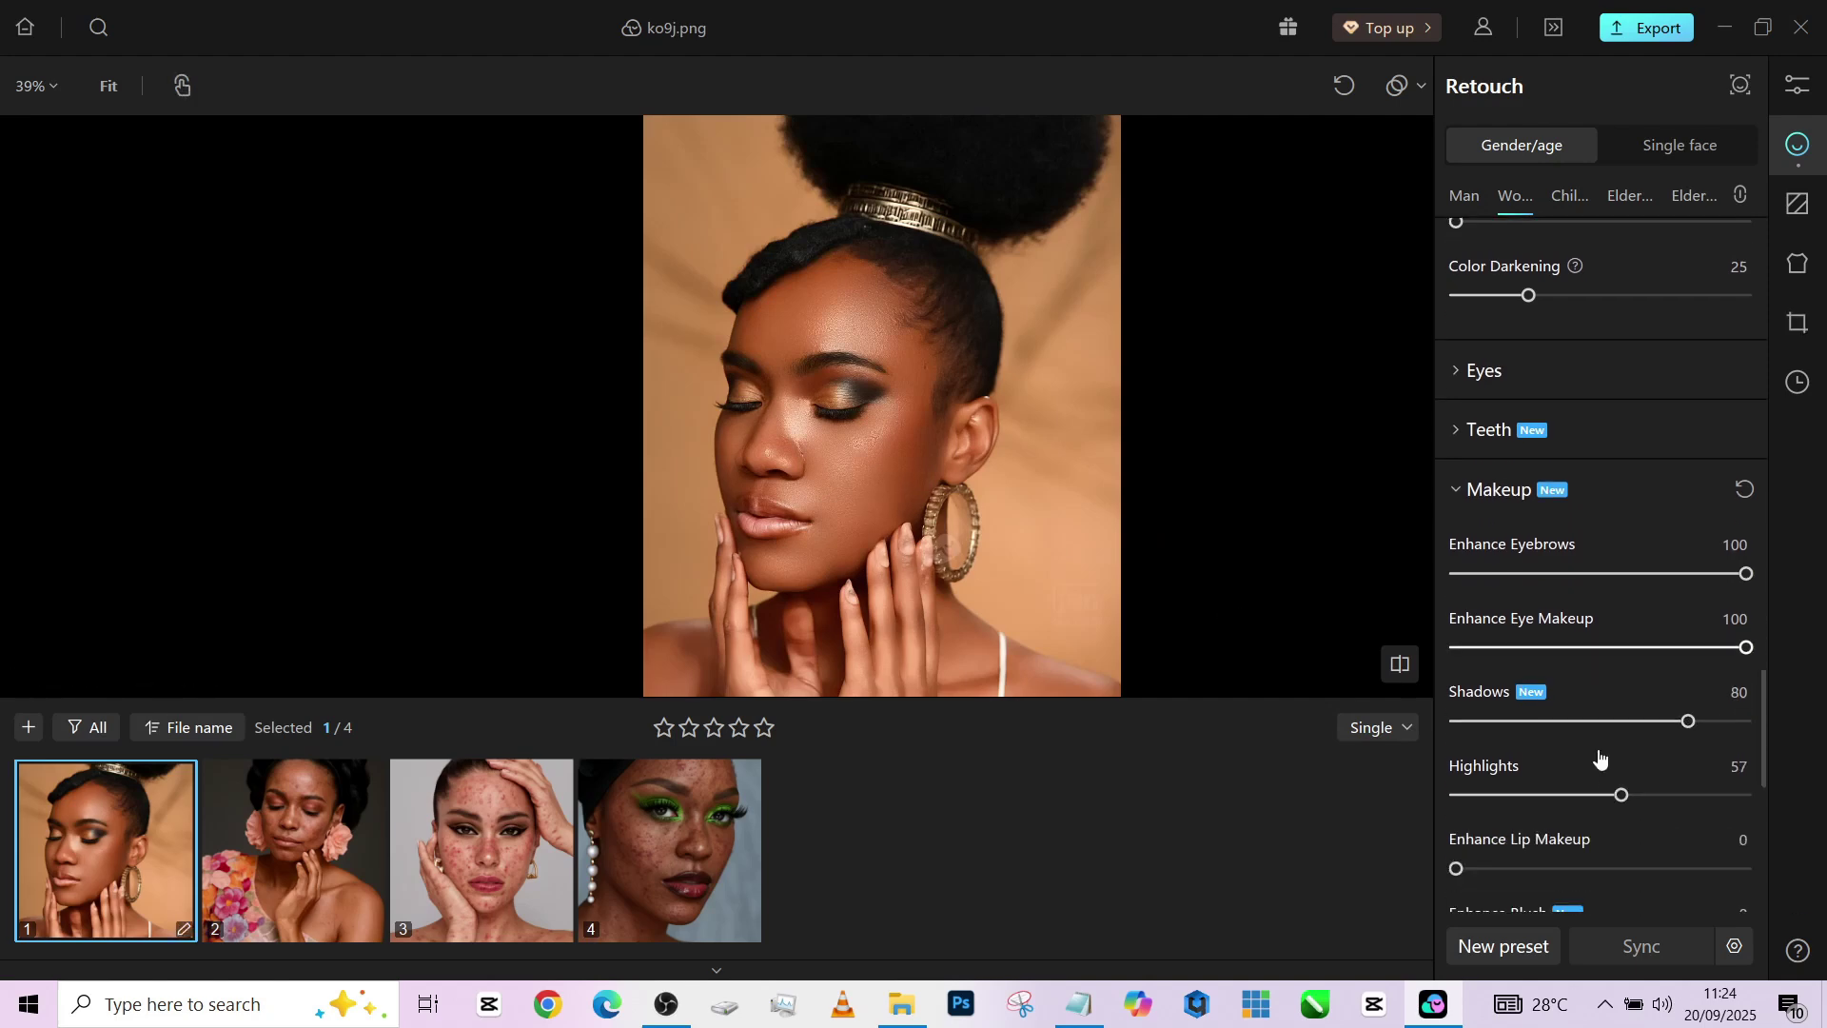
scroll(1598, 759, "down", 2)
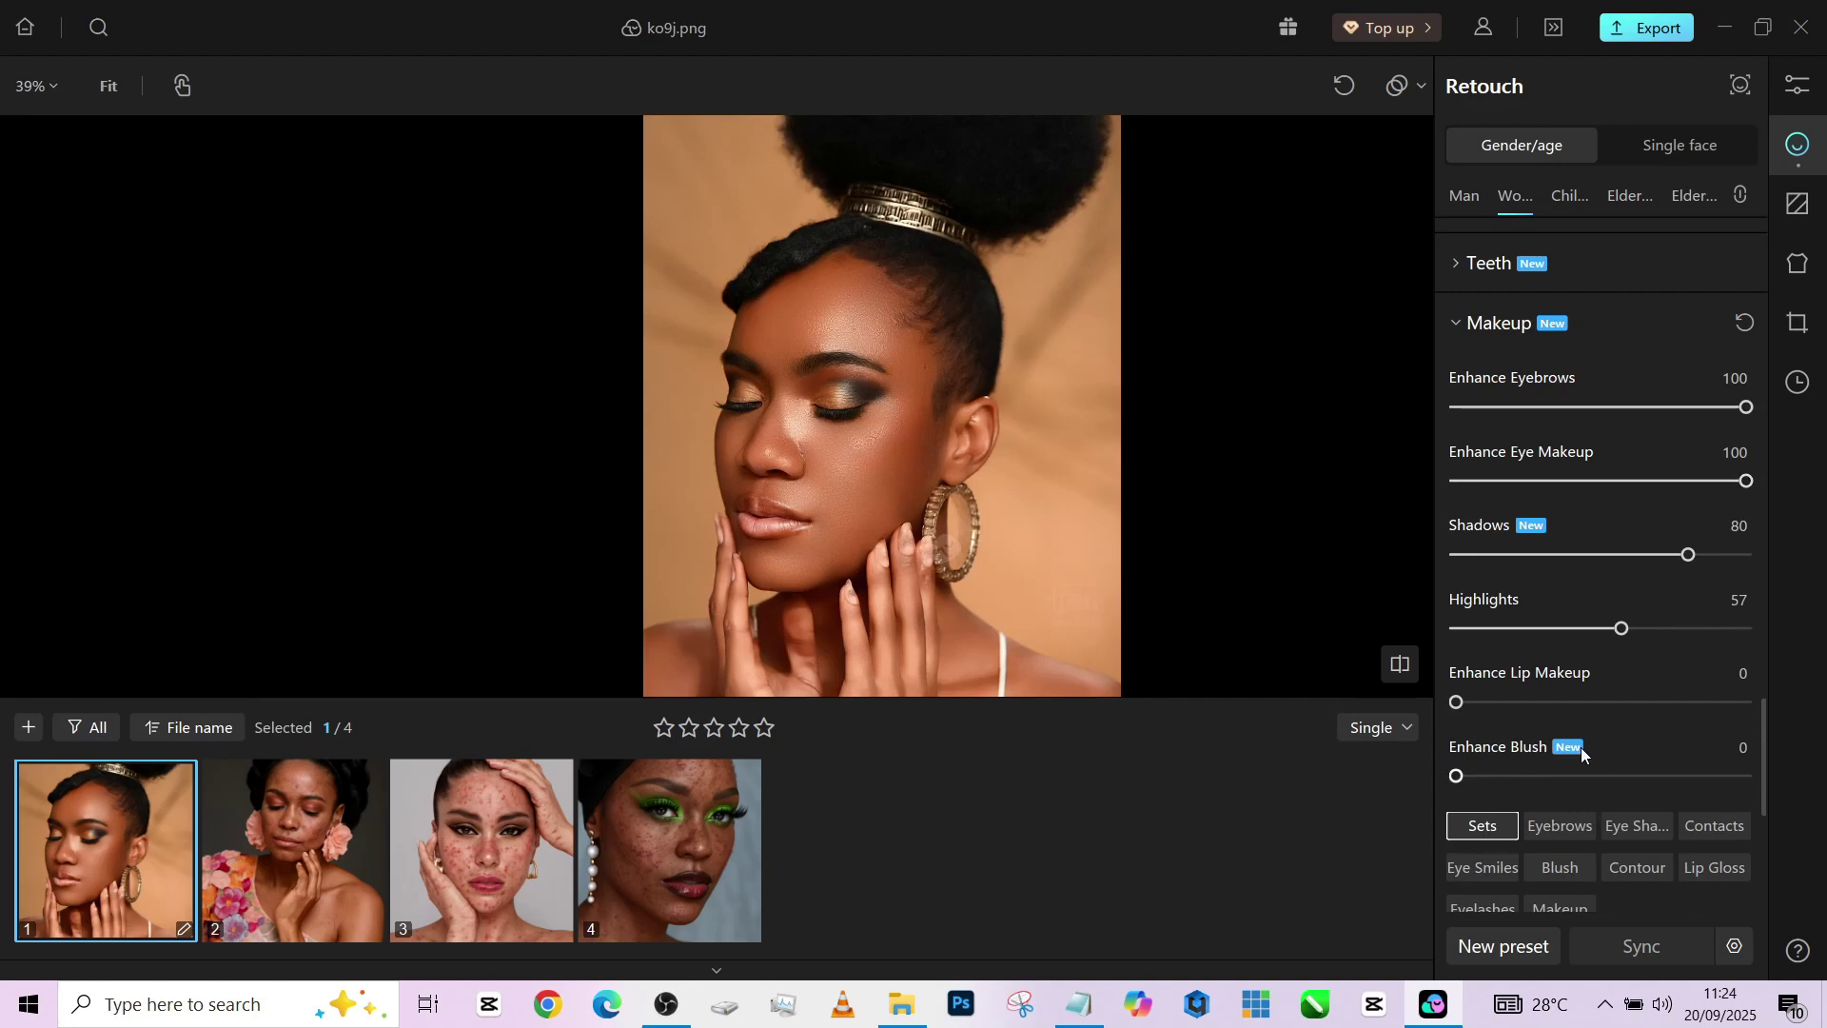
scroll(1549, 715, "down", 1)
scroll(1550, 717, "down", 1)
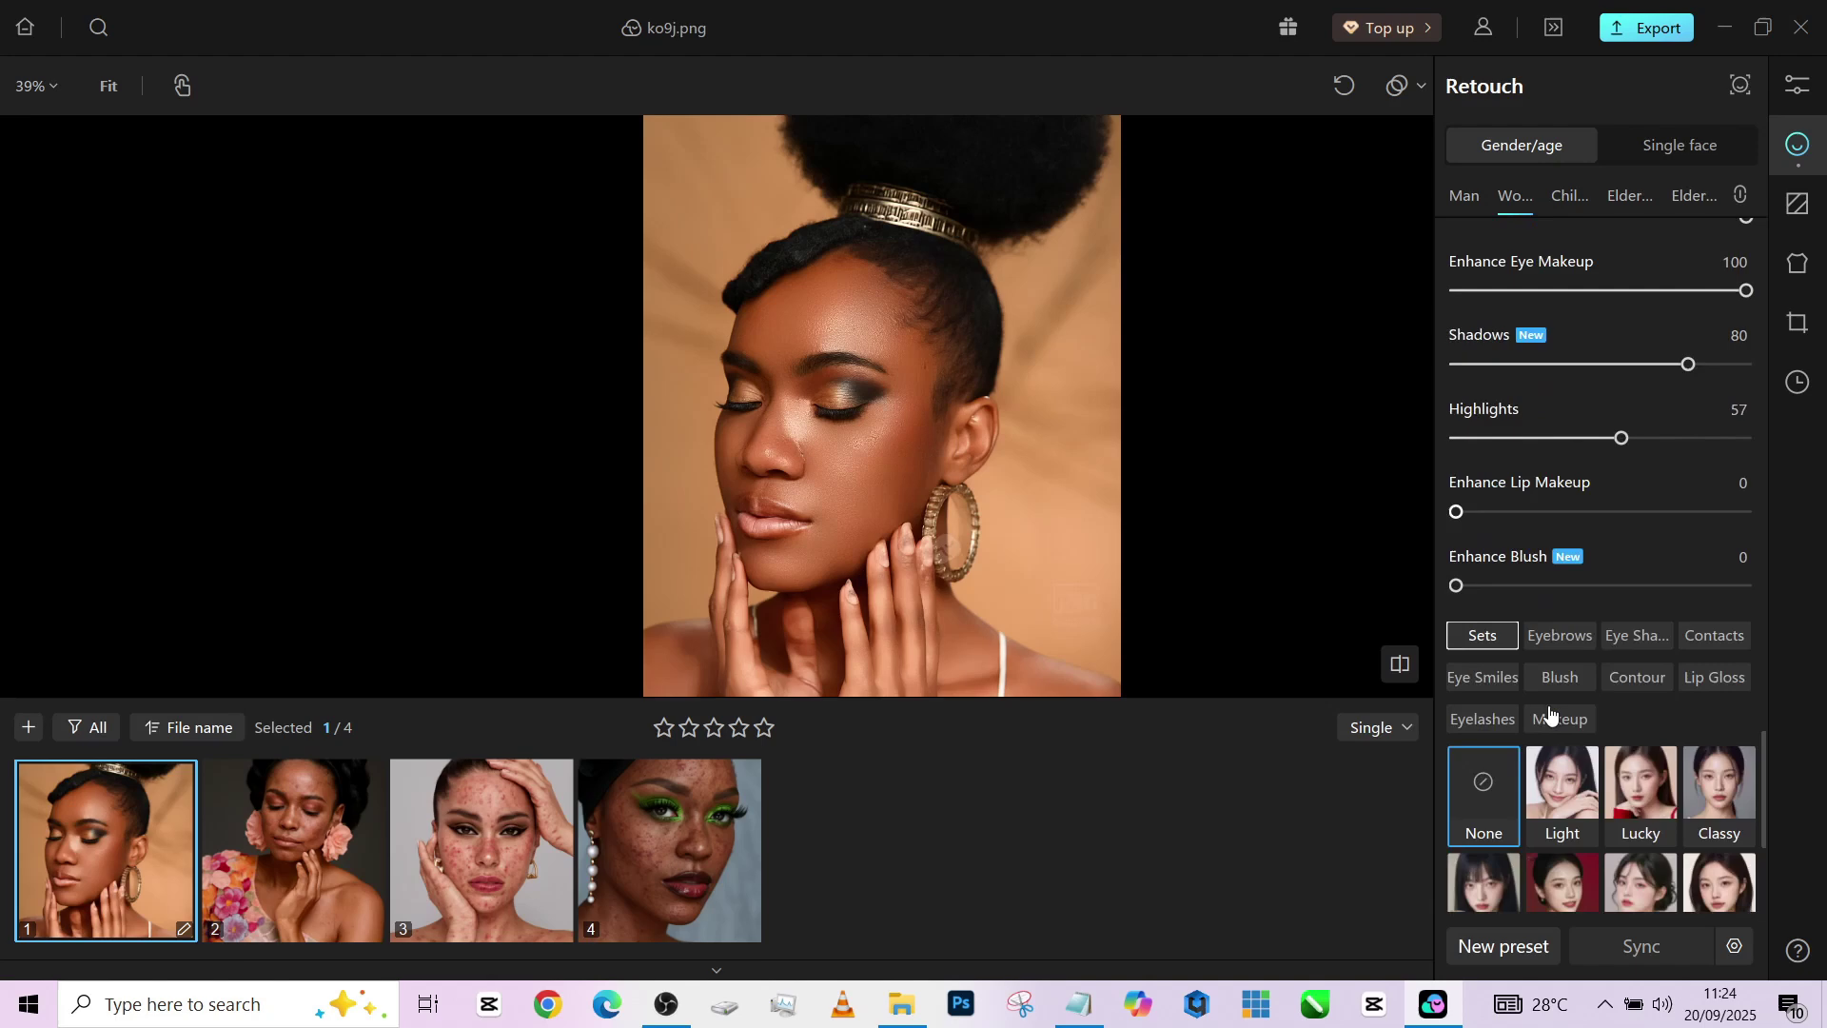
Try contour presets 01–03, then apply contour preset 08 at intensity 39
left_click(1637, 676)
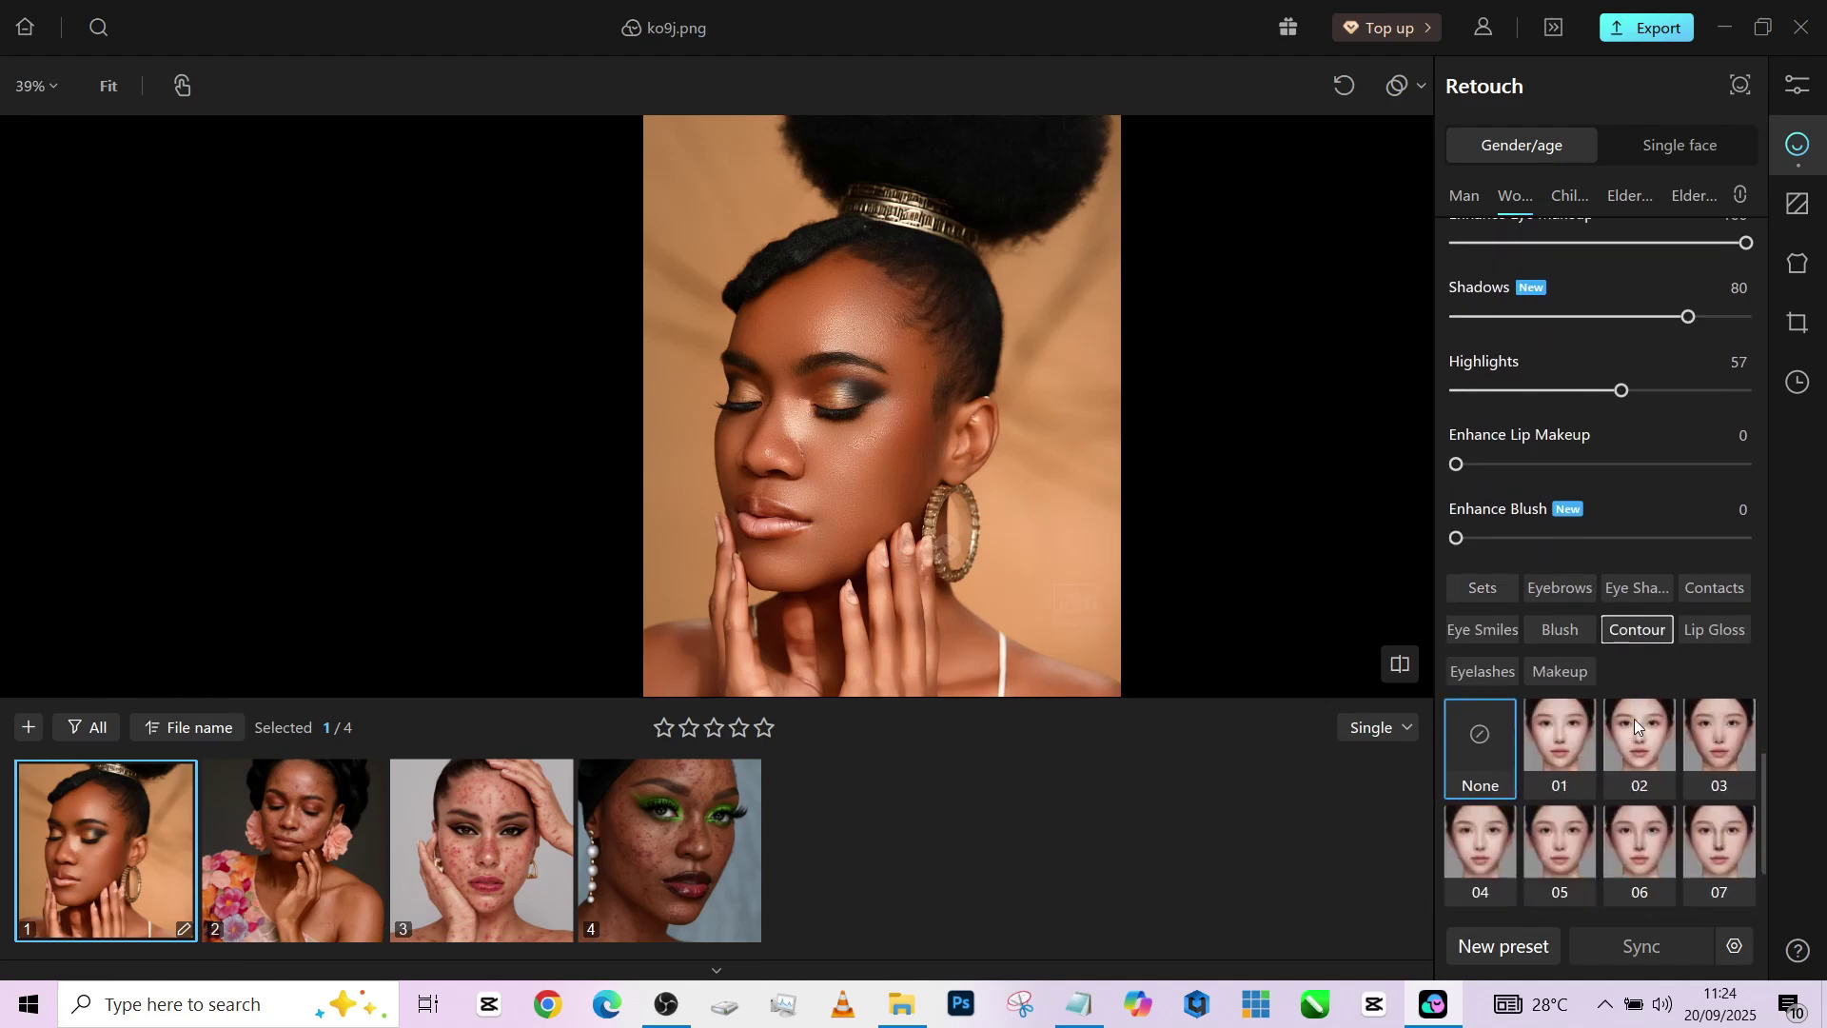
left_click(1637, 733)
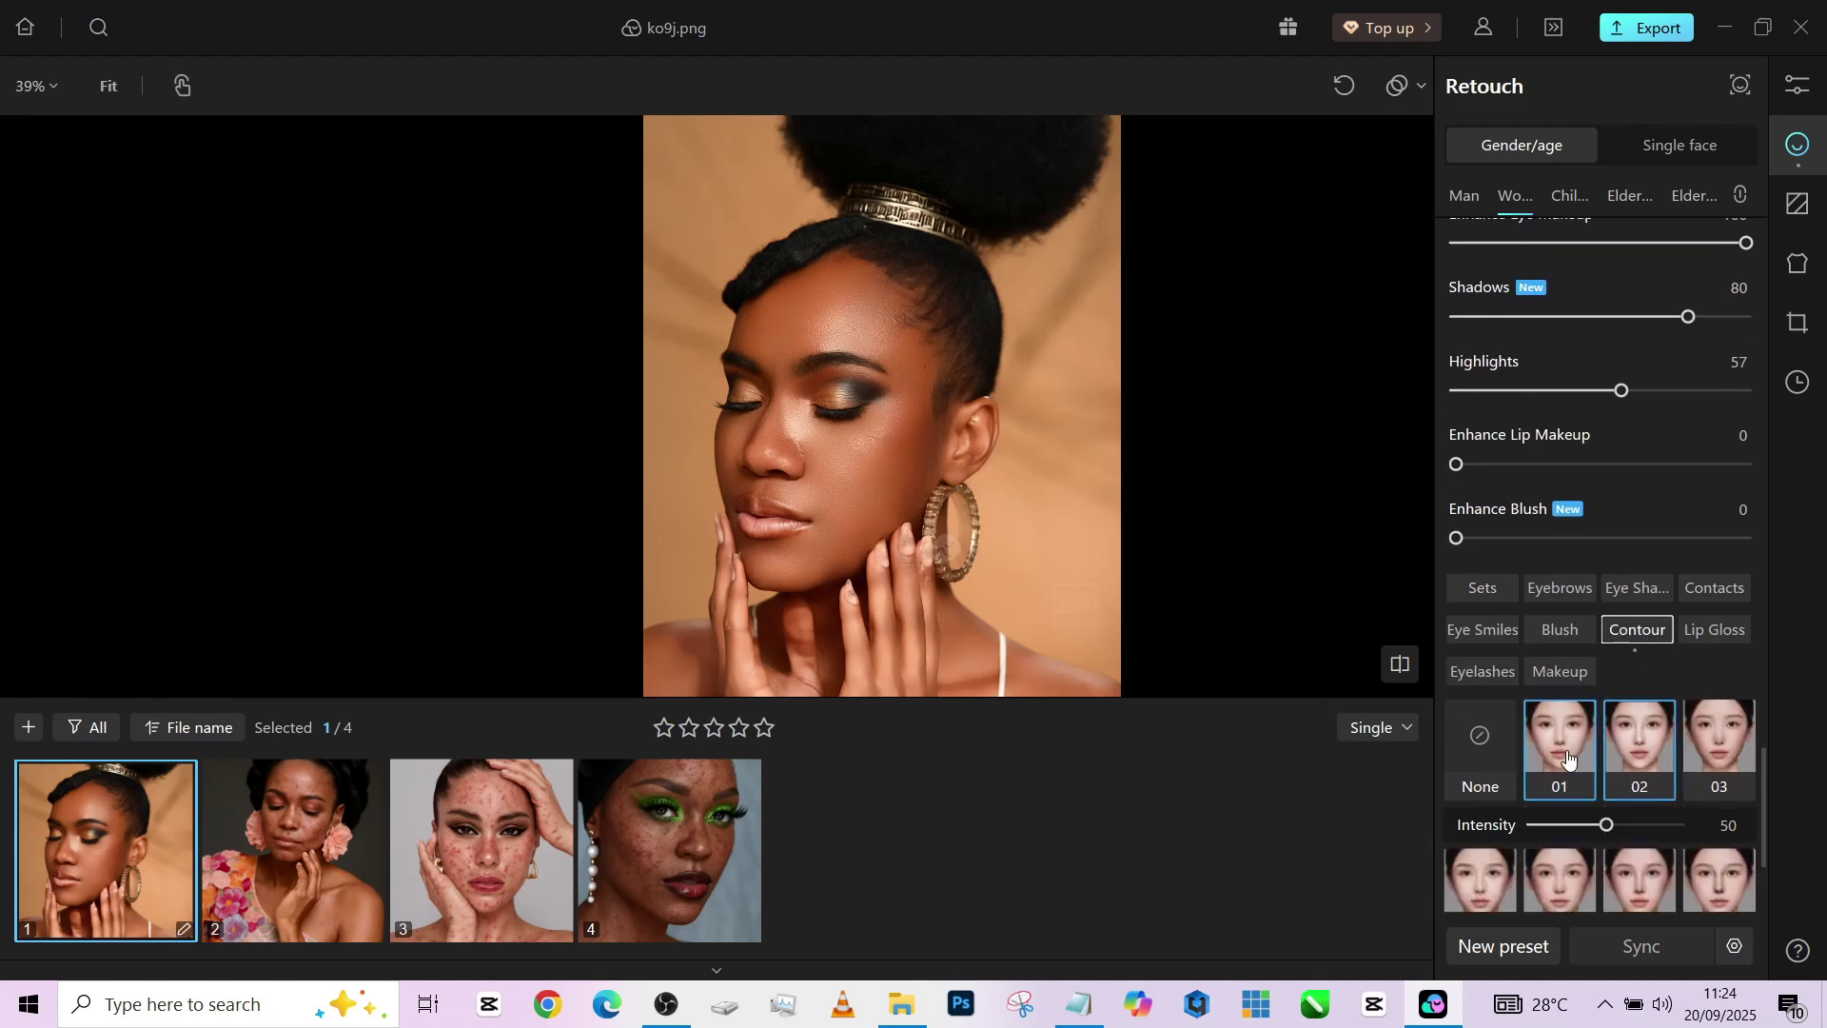
left_click(1670, 826)
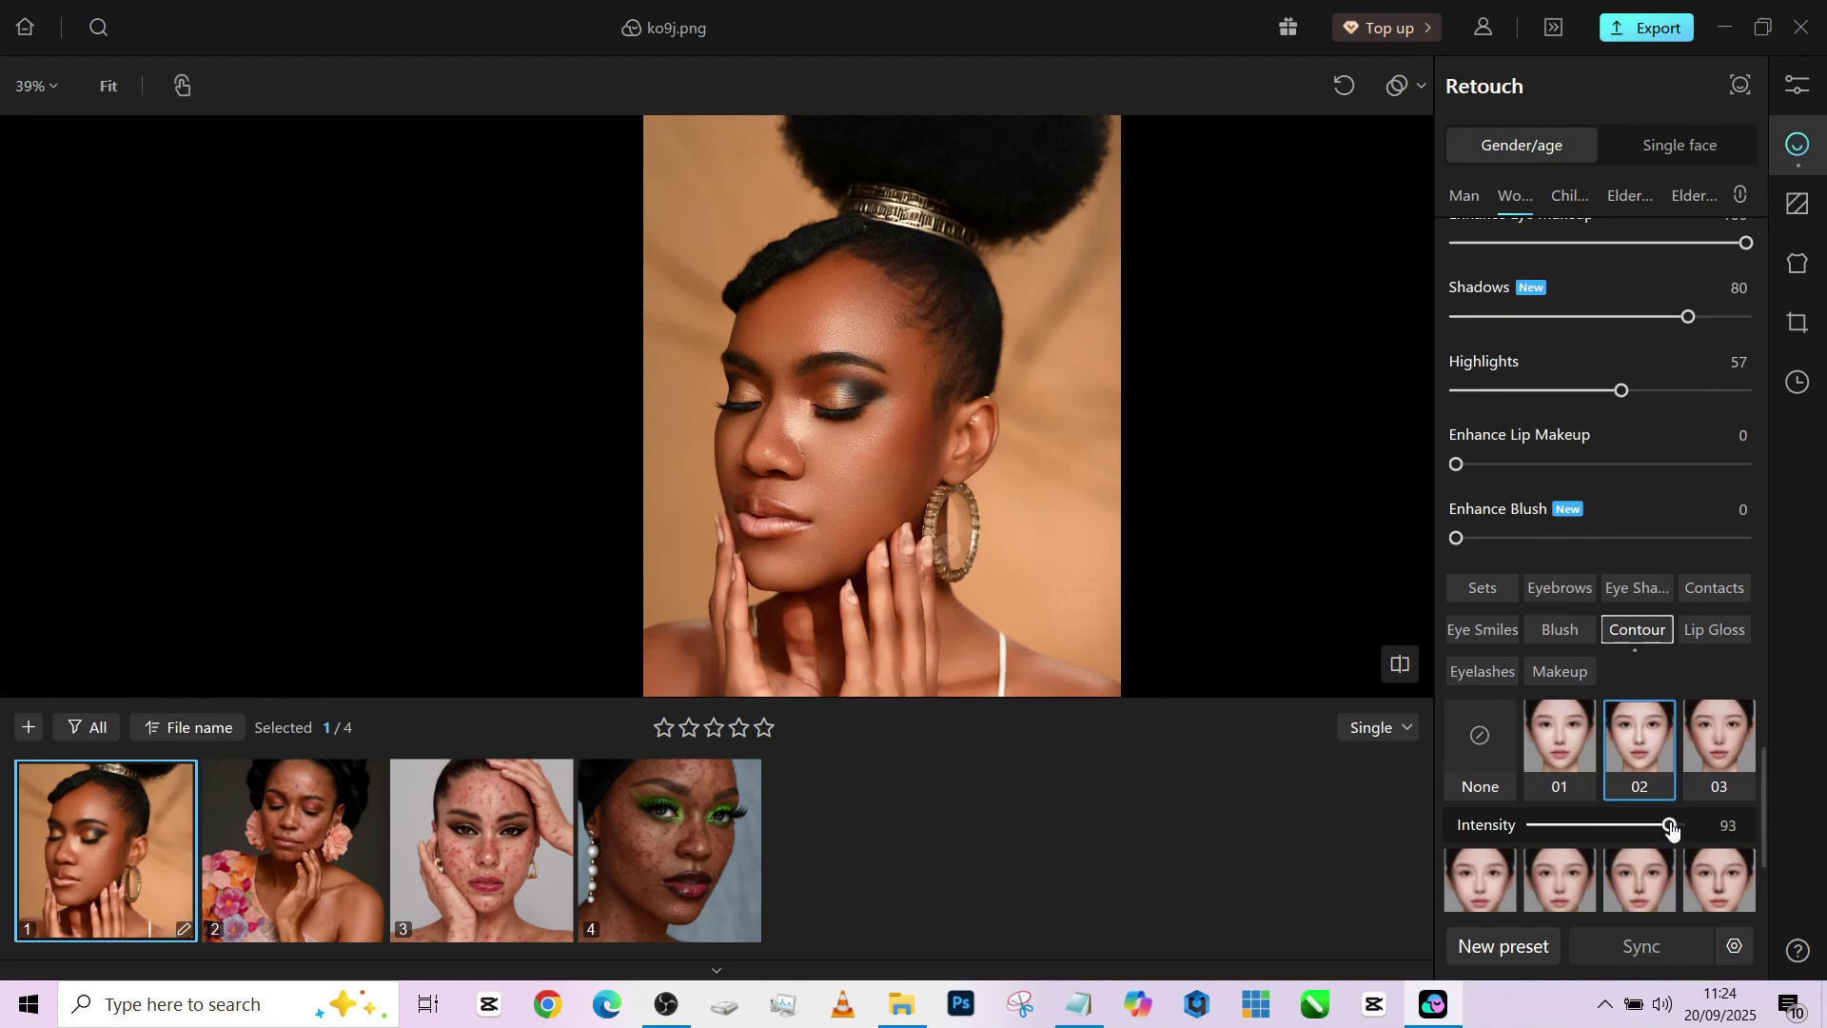
left_click(1722, 749)
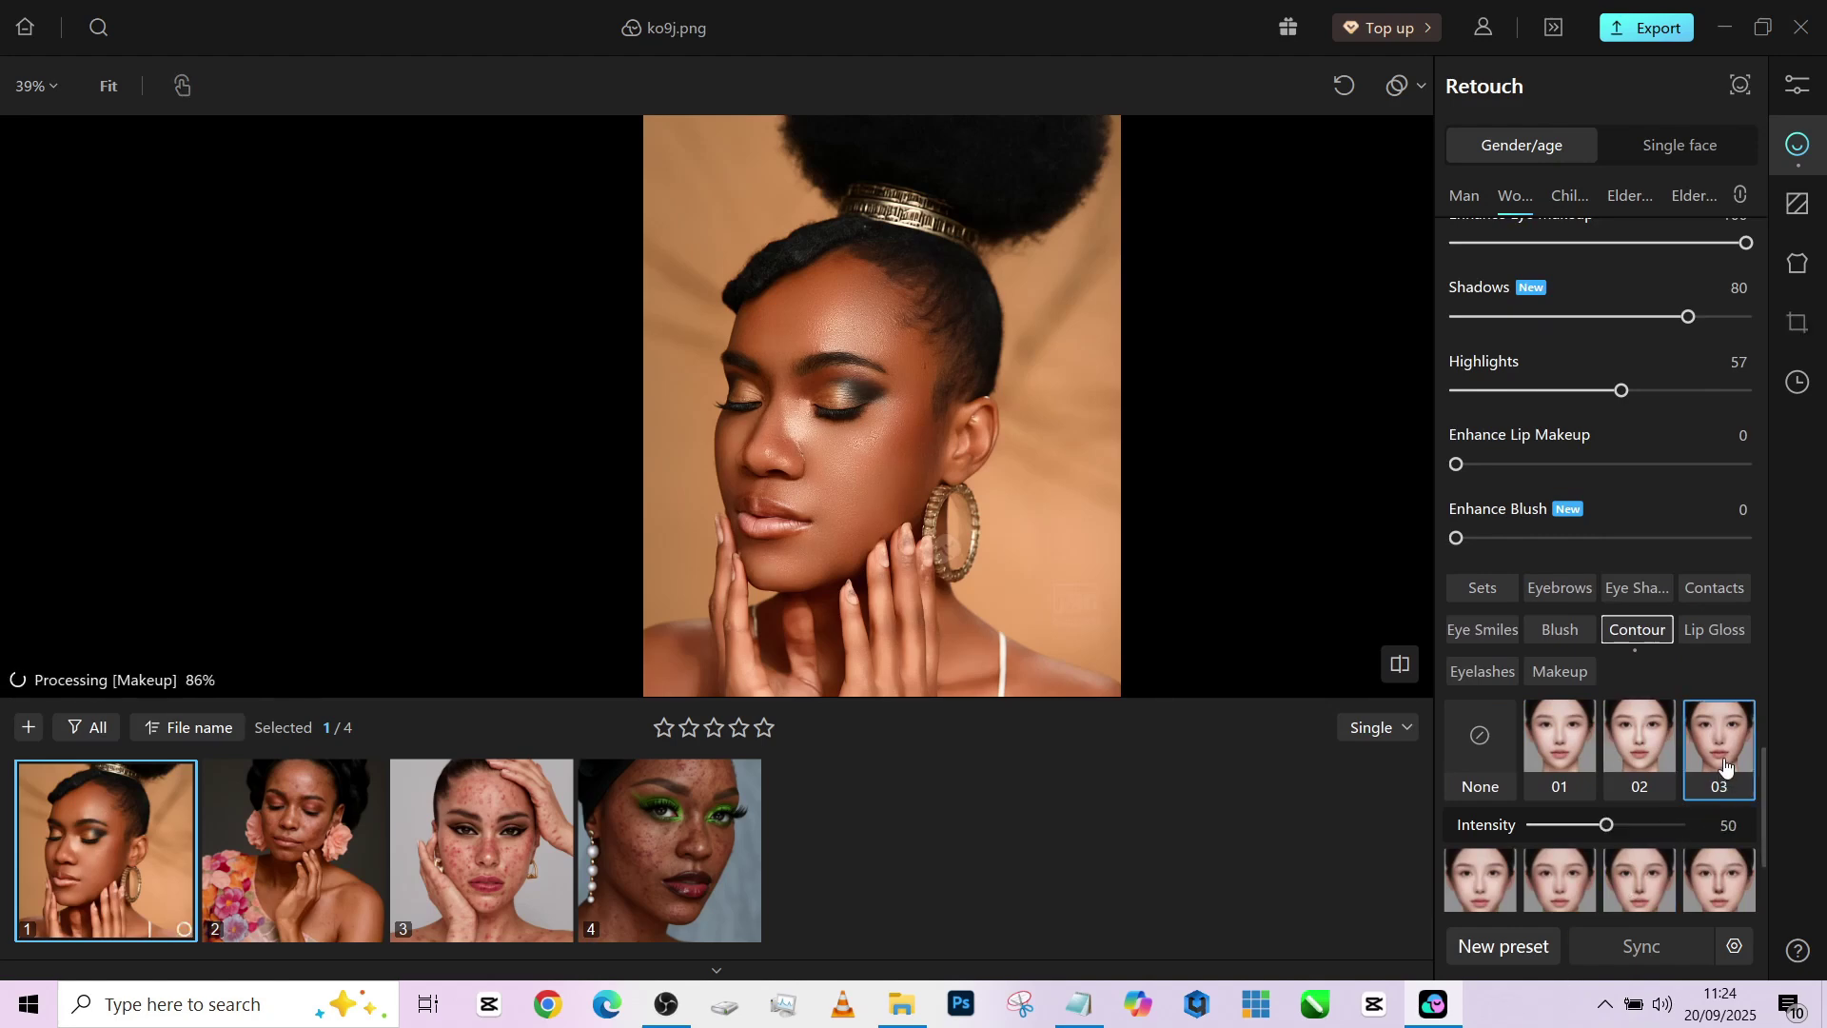
left_click(1579, 760)
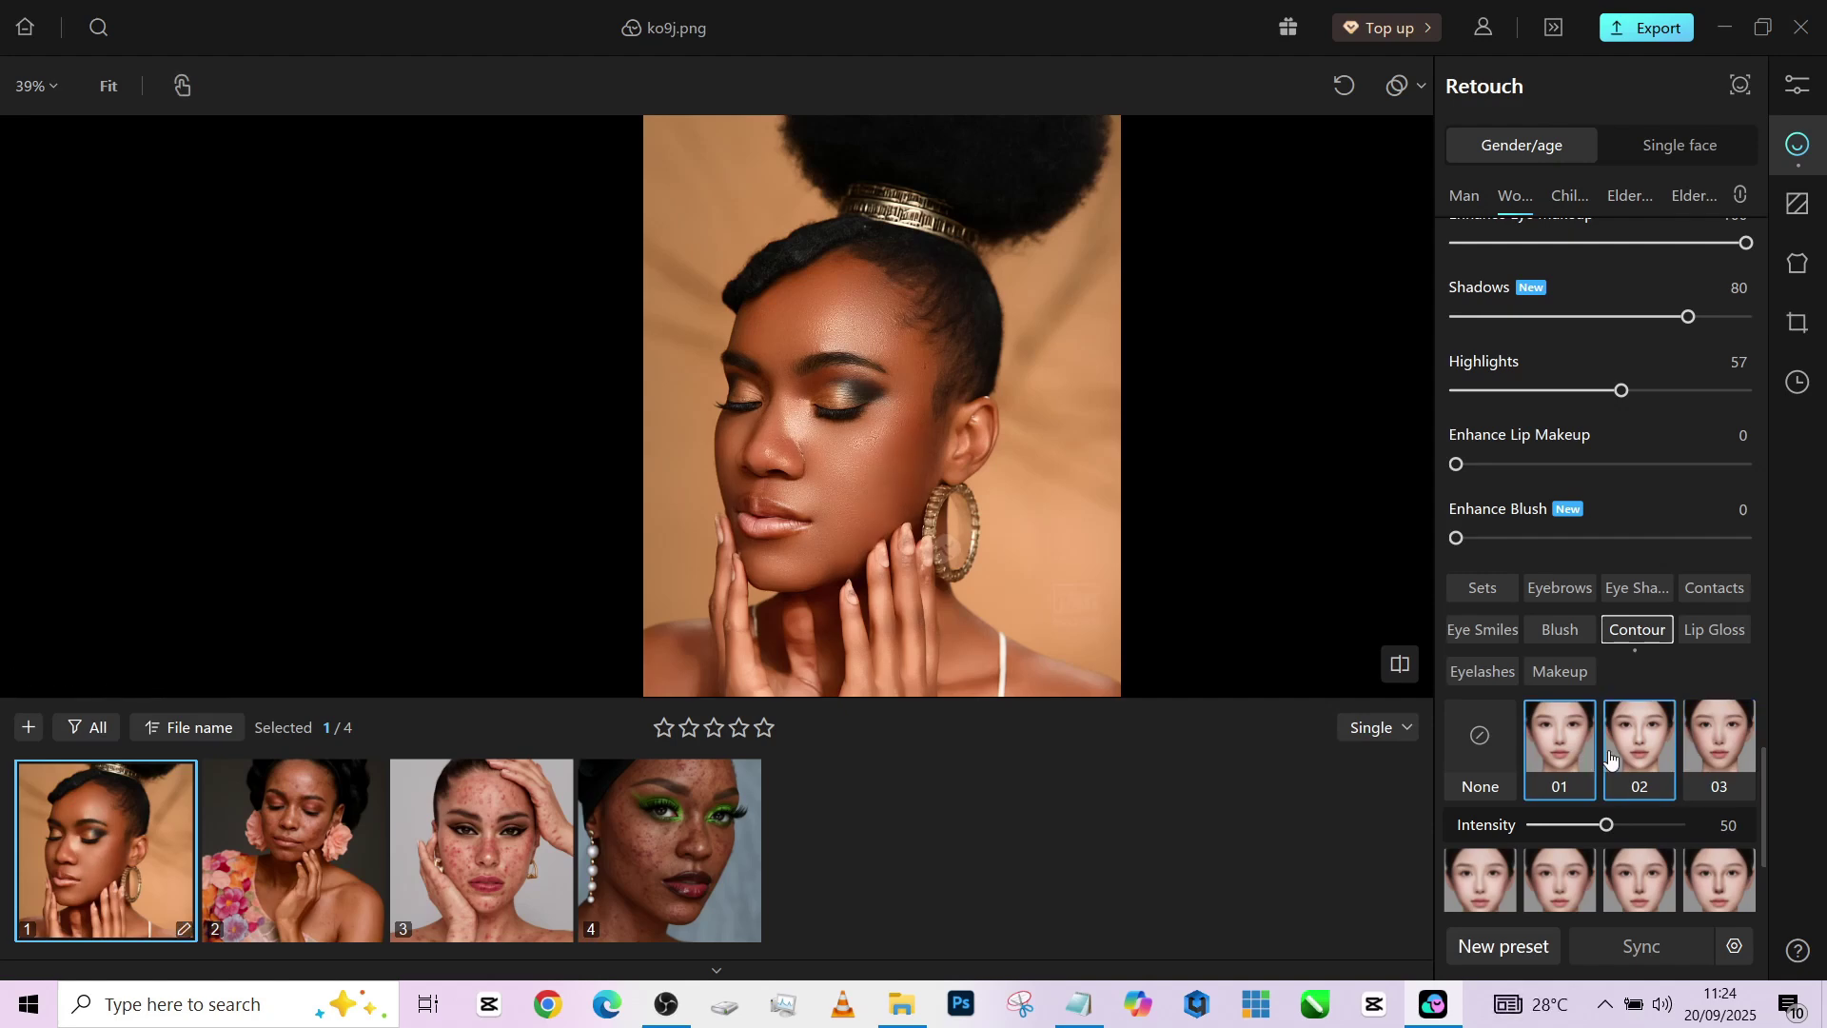
left_click(1622, 753)
left_click(1700, 748)
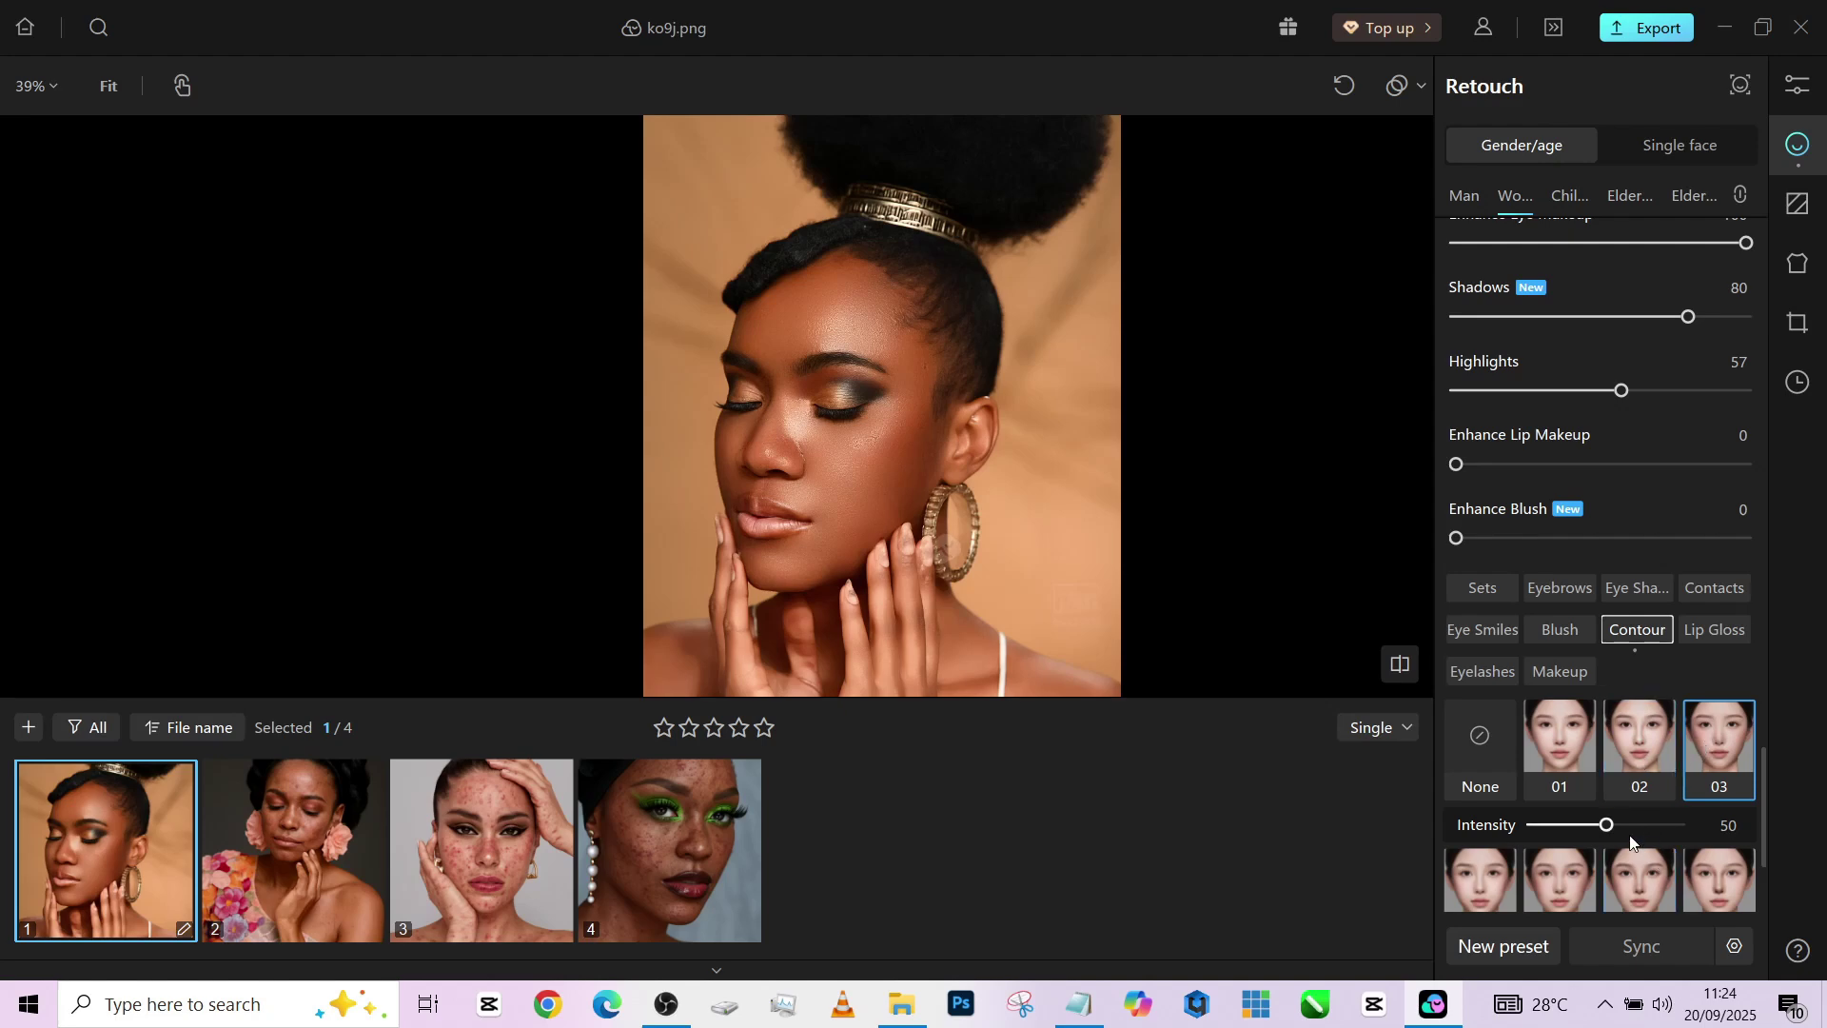
left_click_drag(1606, 825, 1588, 825)
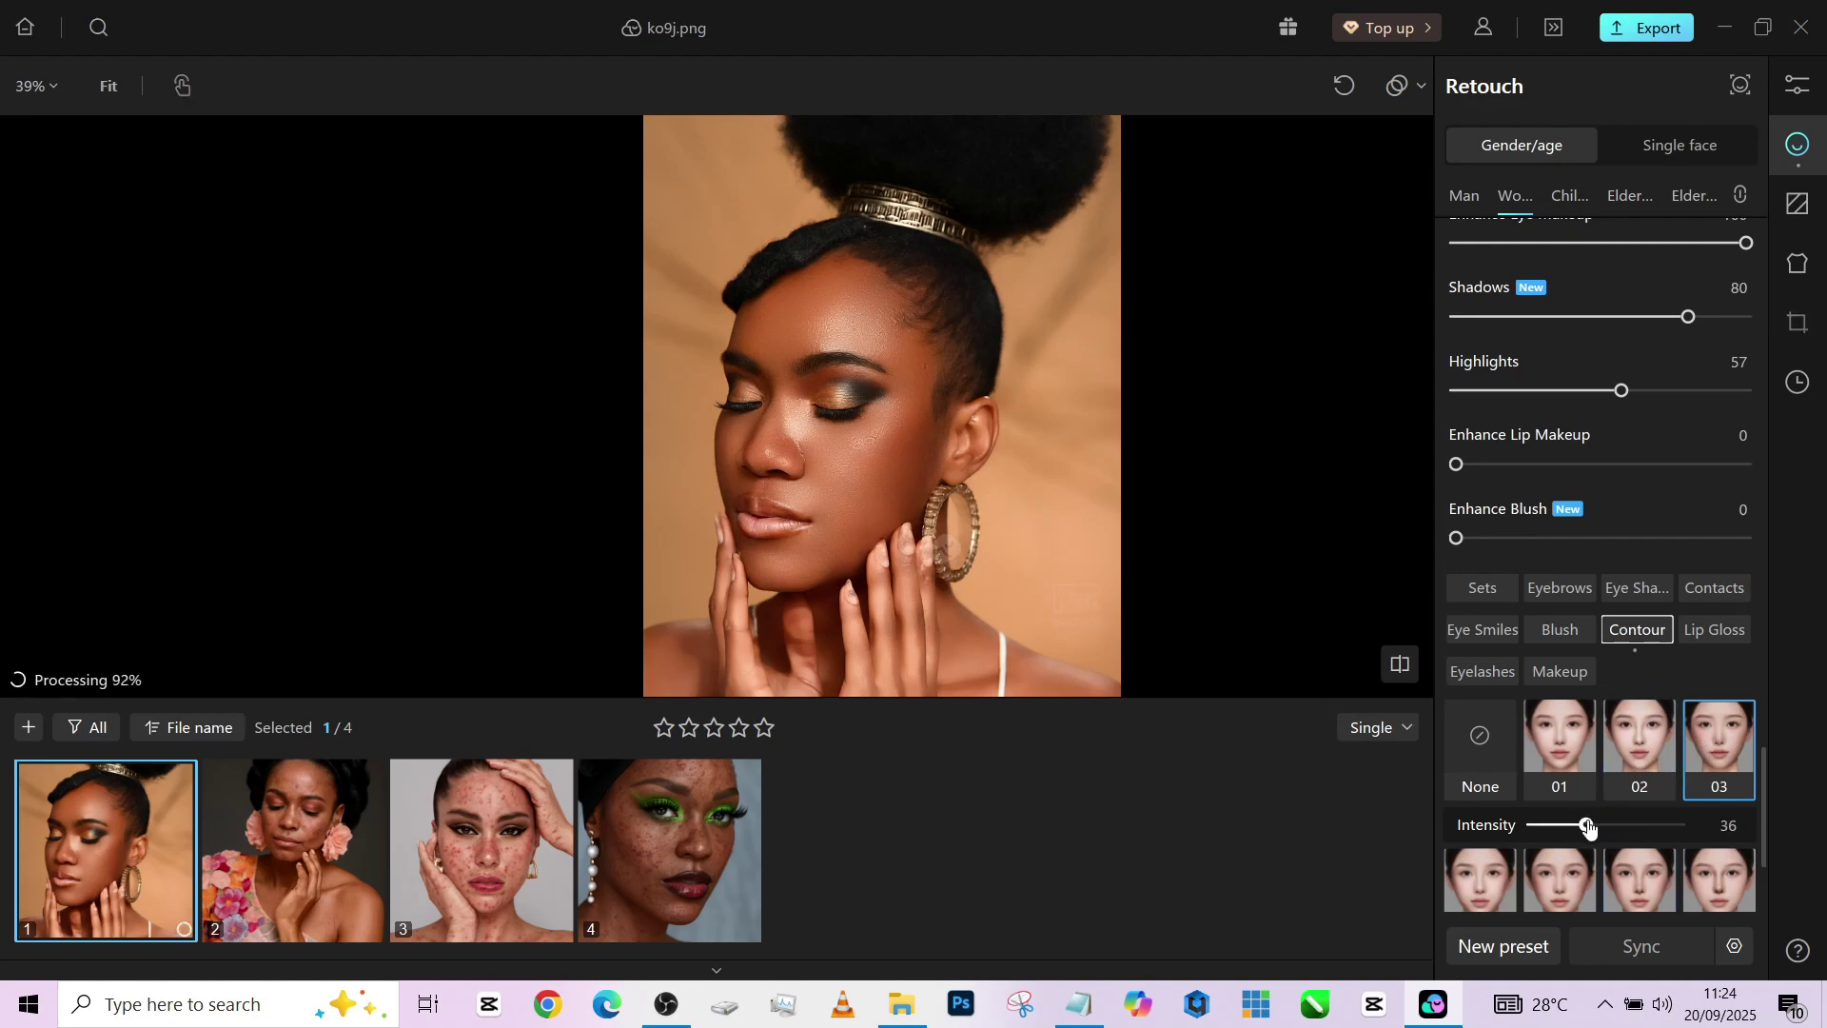
scroll(1691, 814, "down", 2)
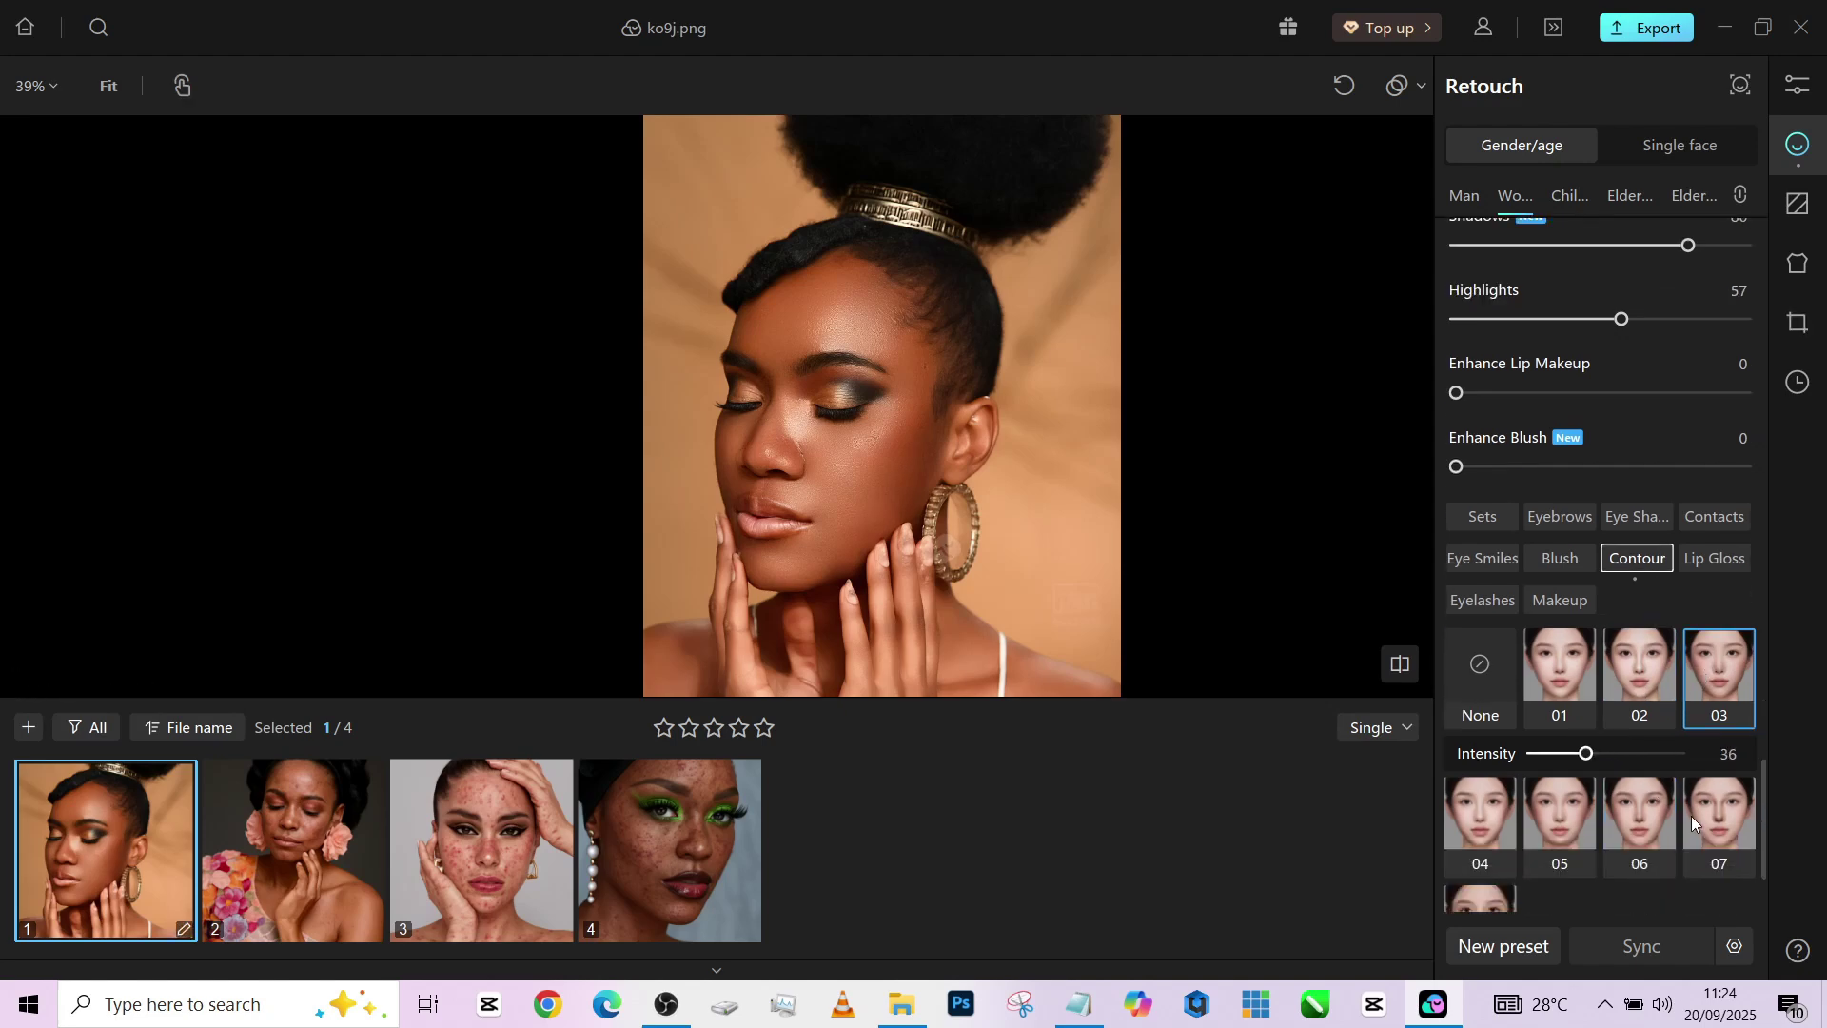
left_click(1470, 891)
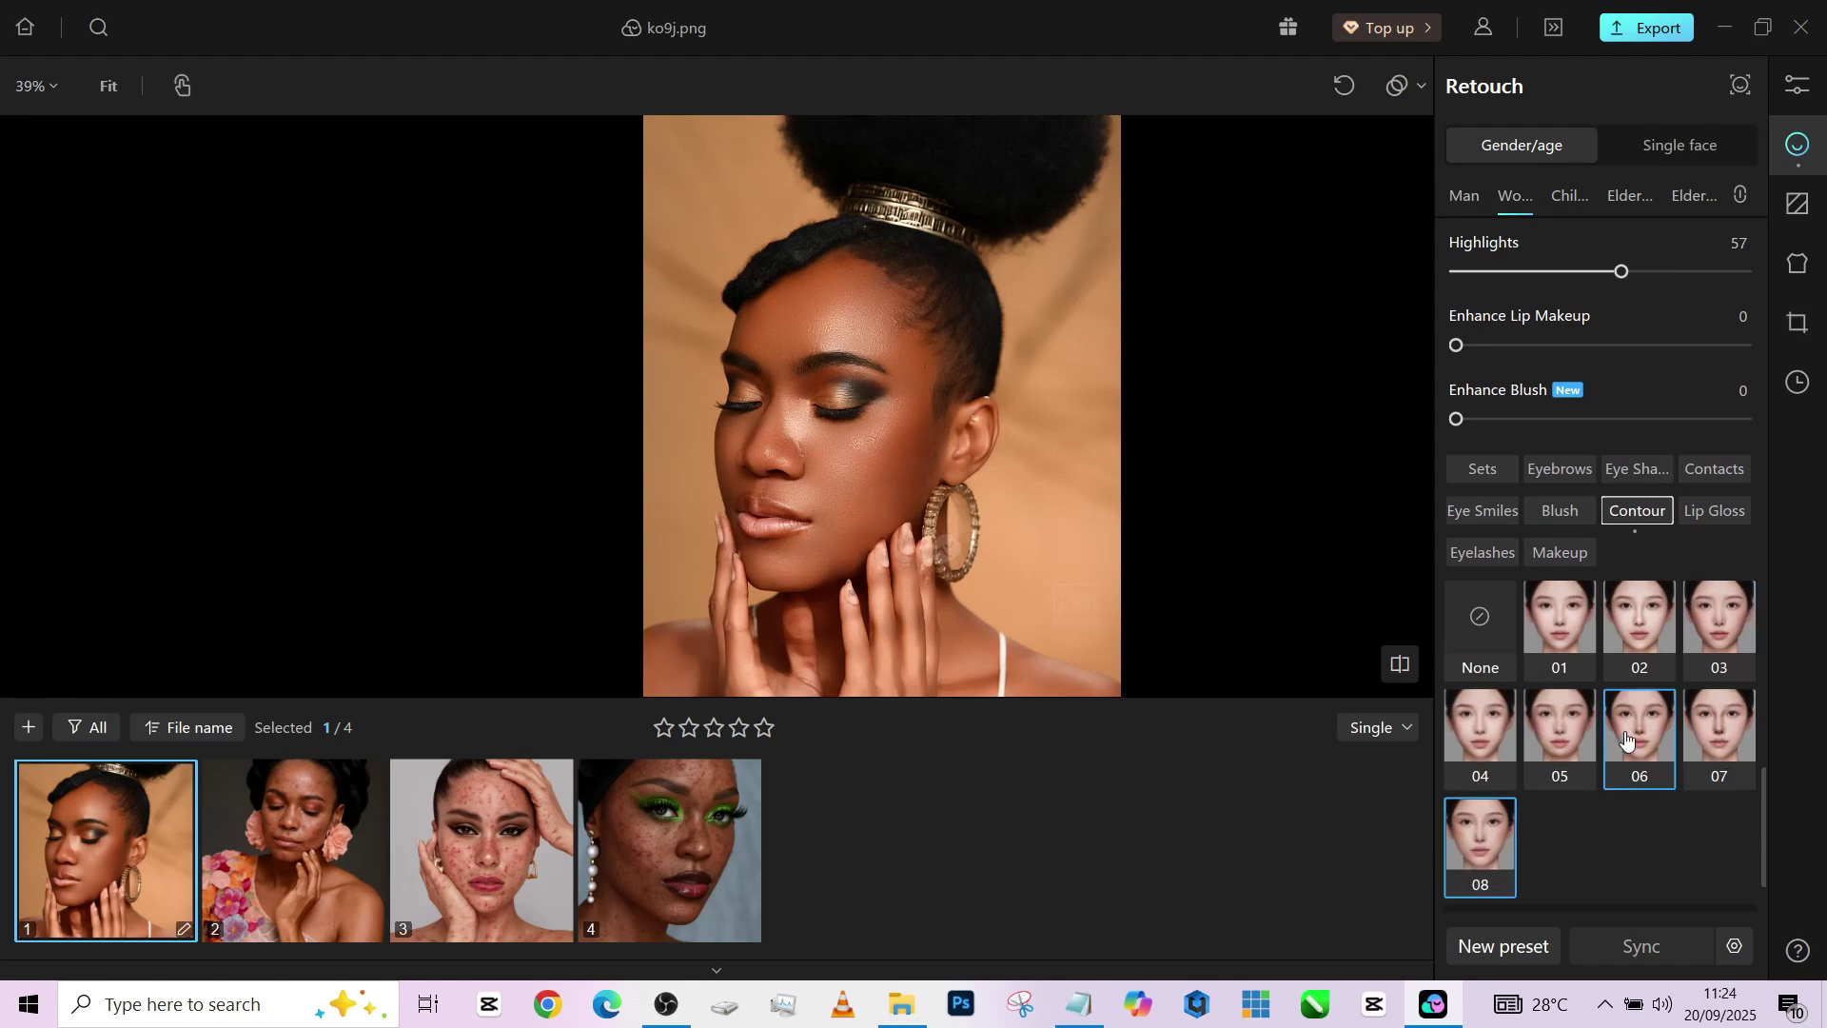
scroll(1624, 758, "down", 1)
left_click(1593, 853)
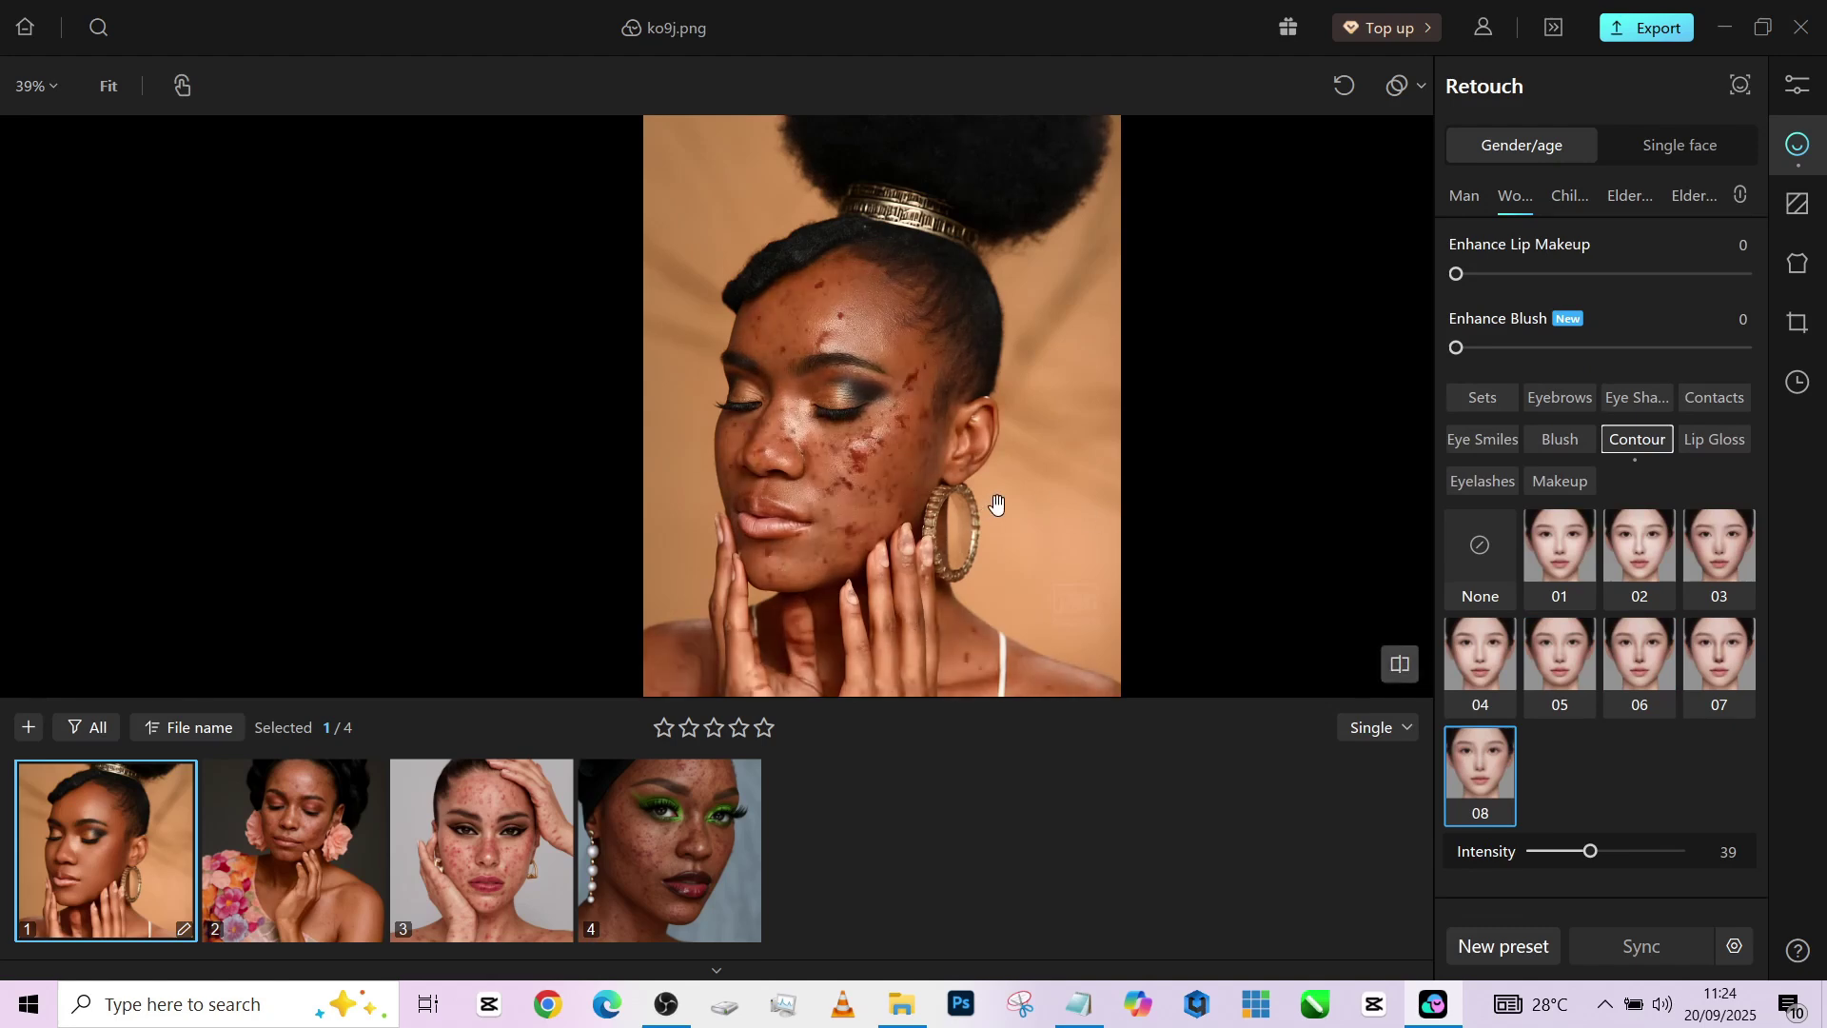
scroll(1548, 714, "down", 1)
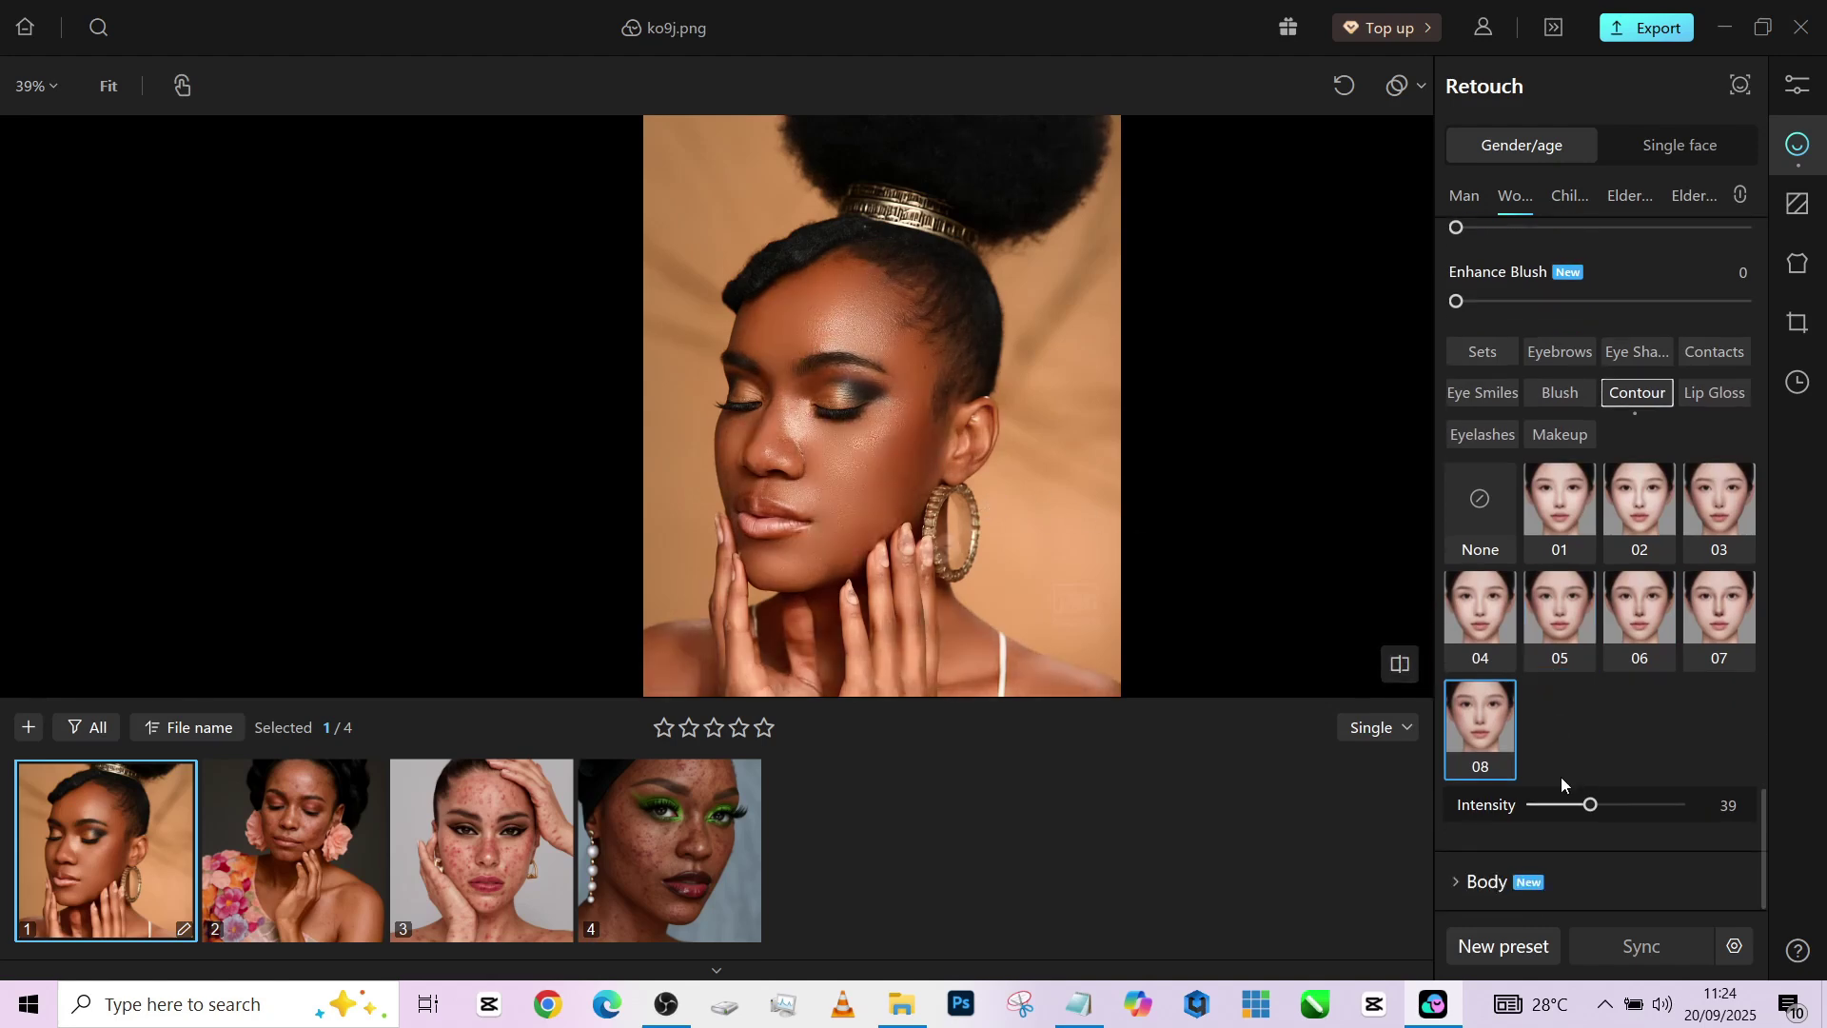
scroll(1587, 767, "up", 3)
Give the eyebrows preset 07 at intensity 70
left_click(1558, 565)
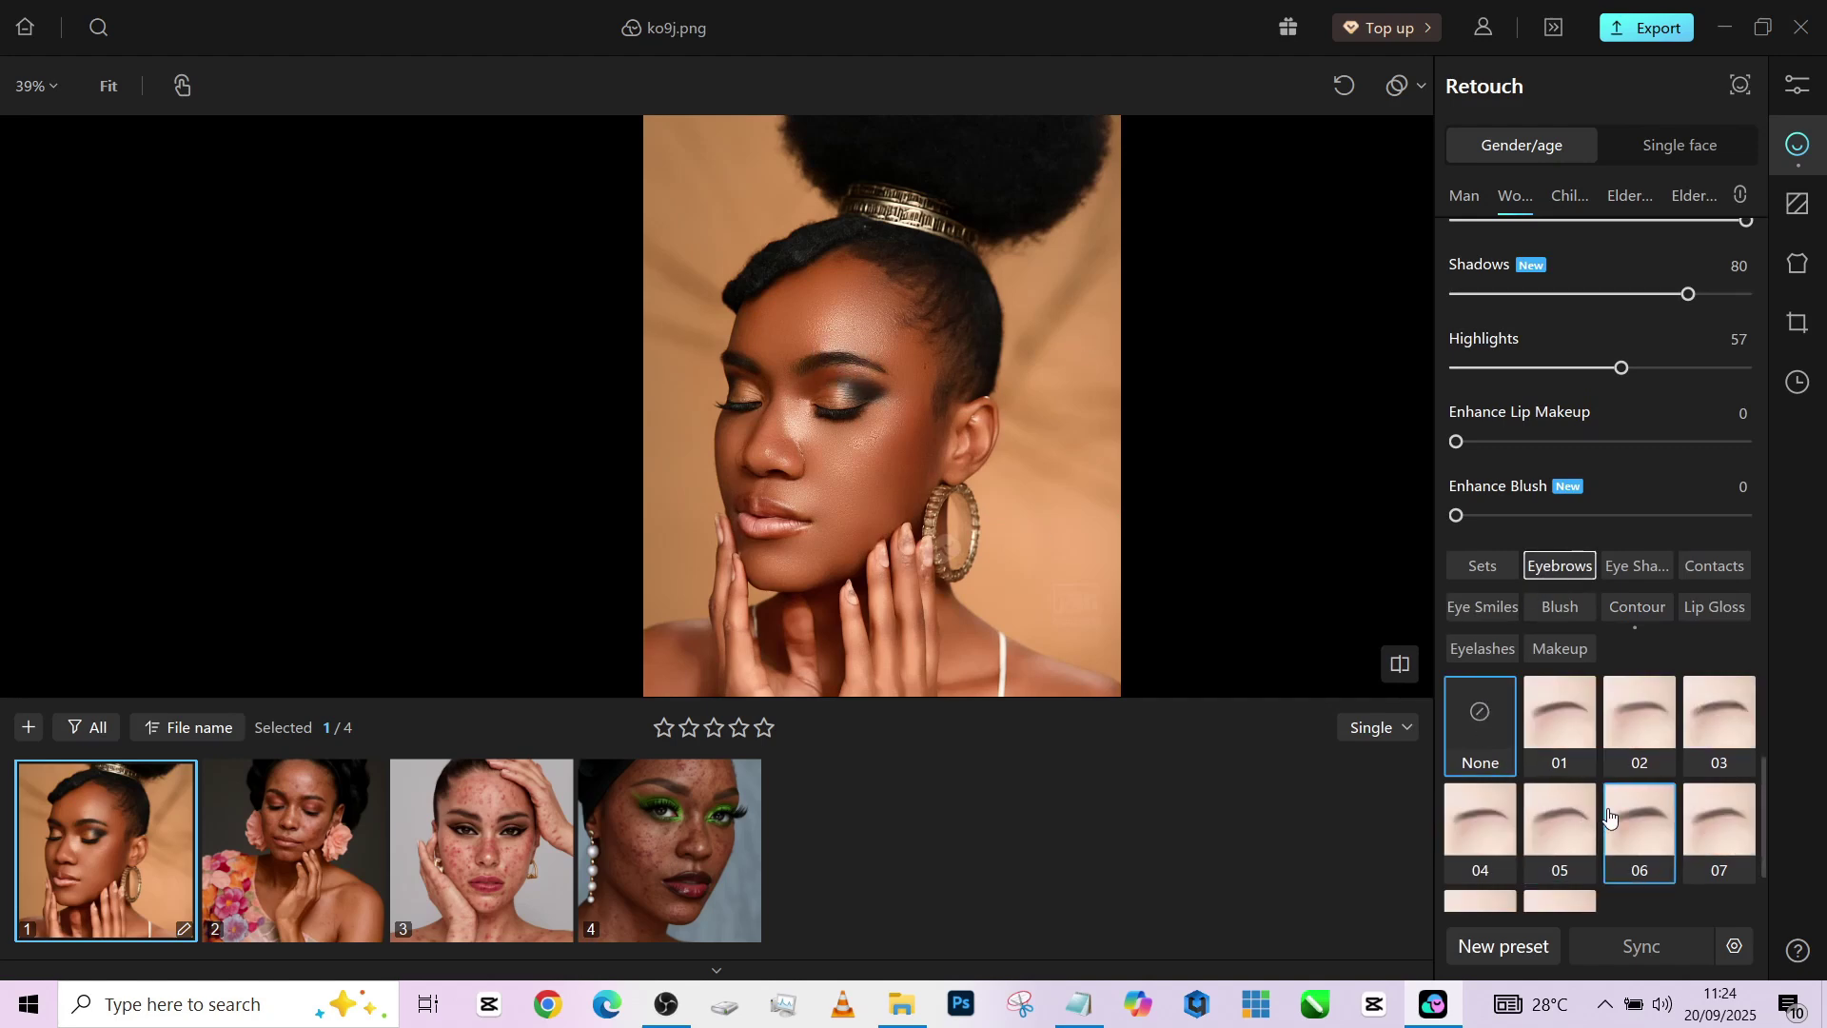
left_click(1626, 817)
scroll(966, 314, "up", 3)
left_click(1729, 834)
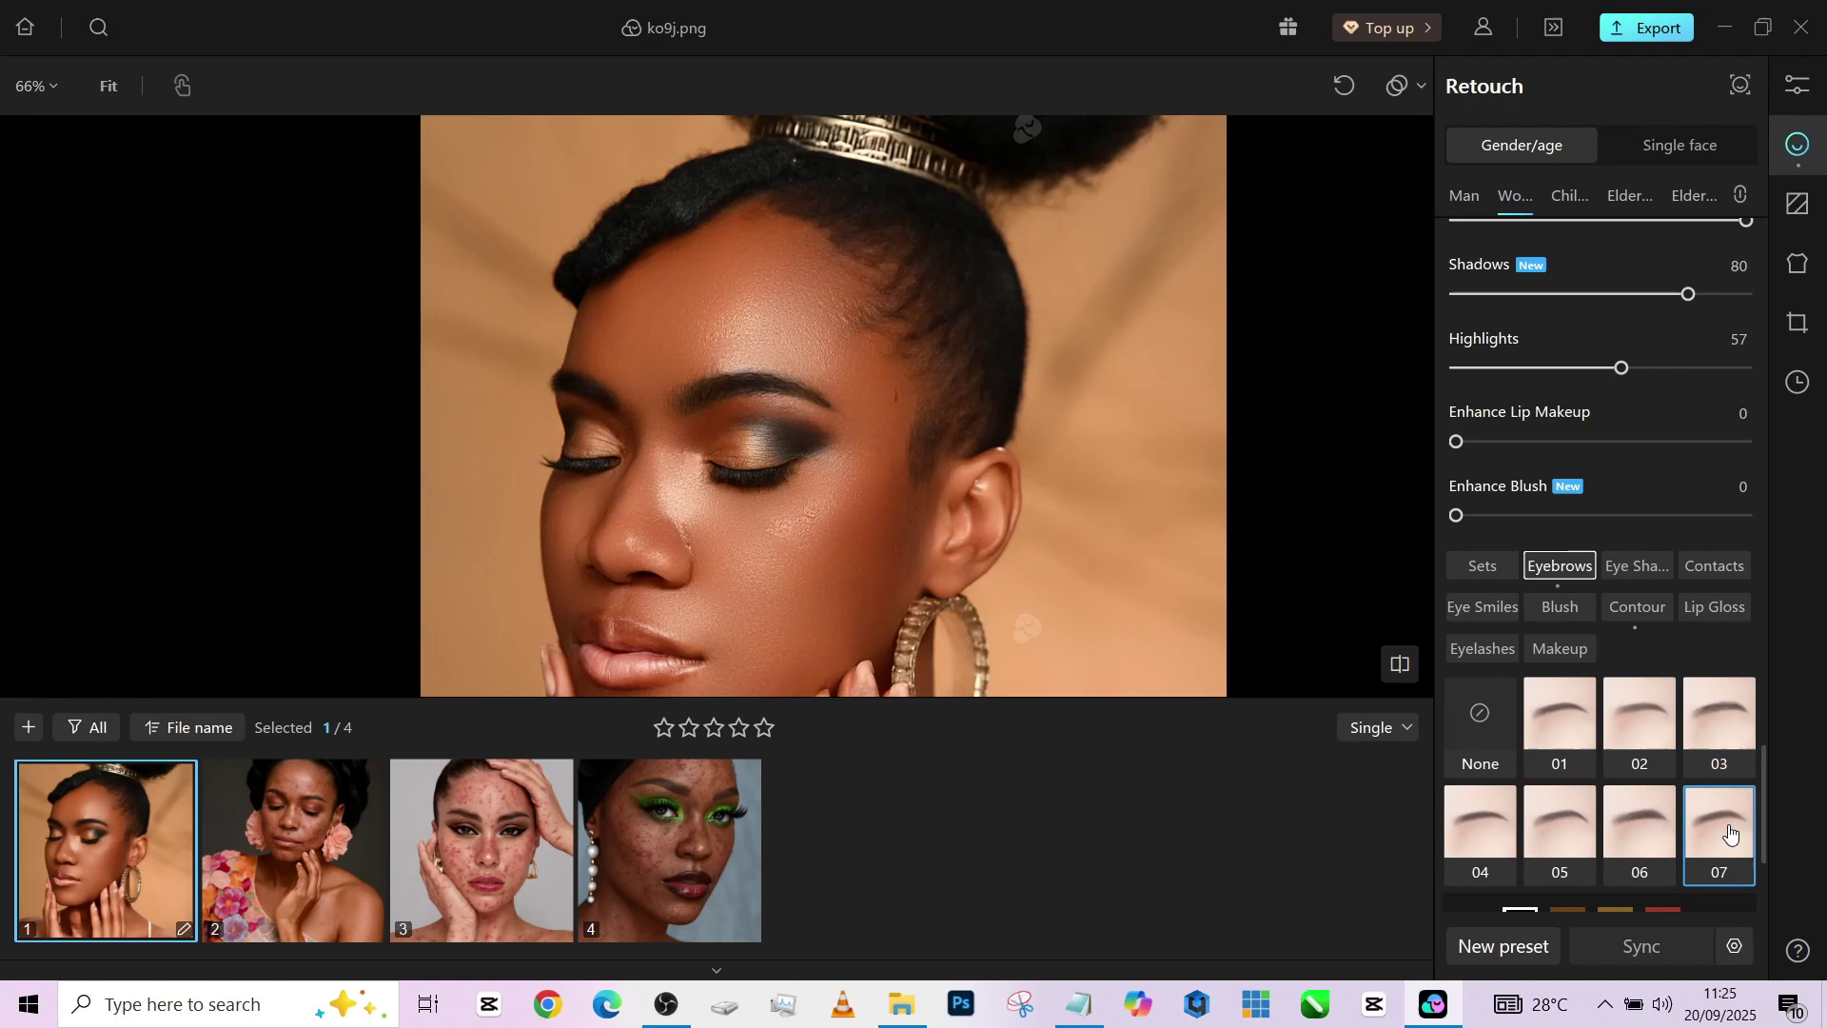
scroll(838, 345, "down", 3)
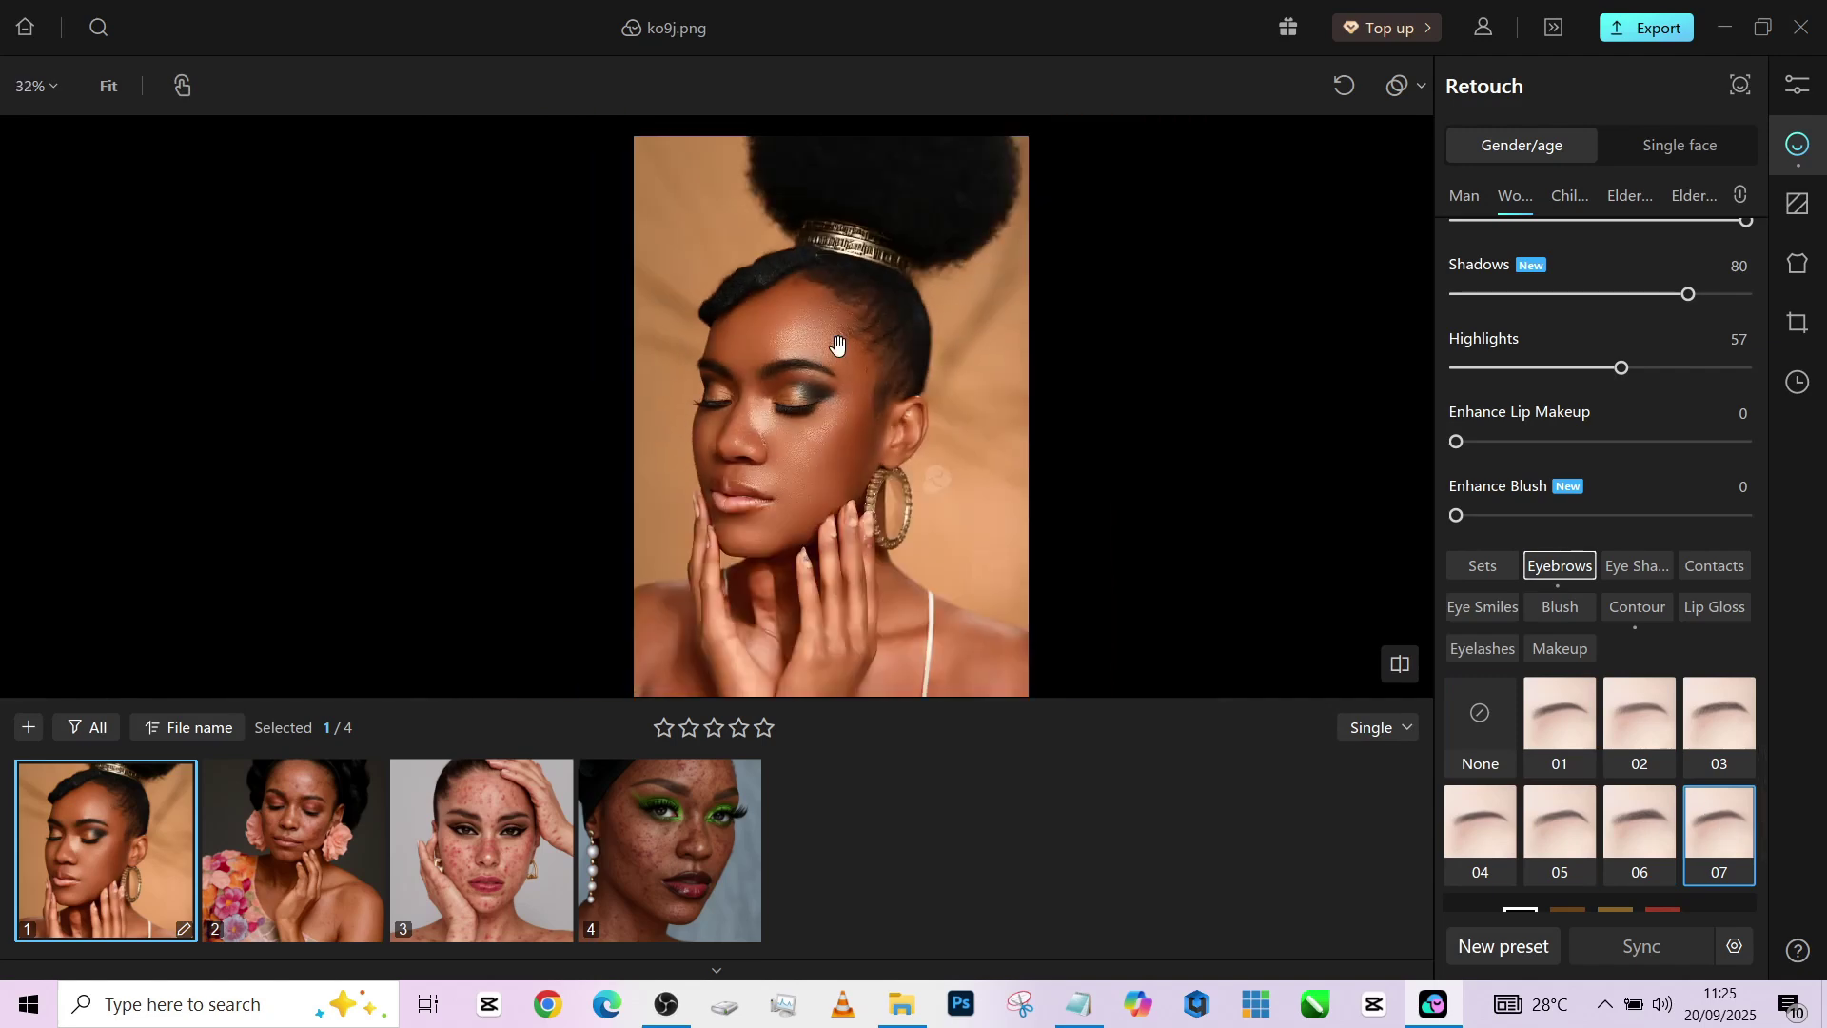
scroll(837, 343, "down", 2)
scroll(838, 344, "up", 1)
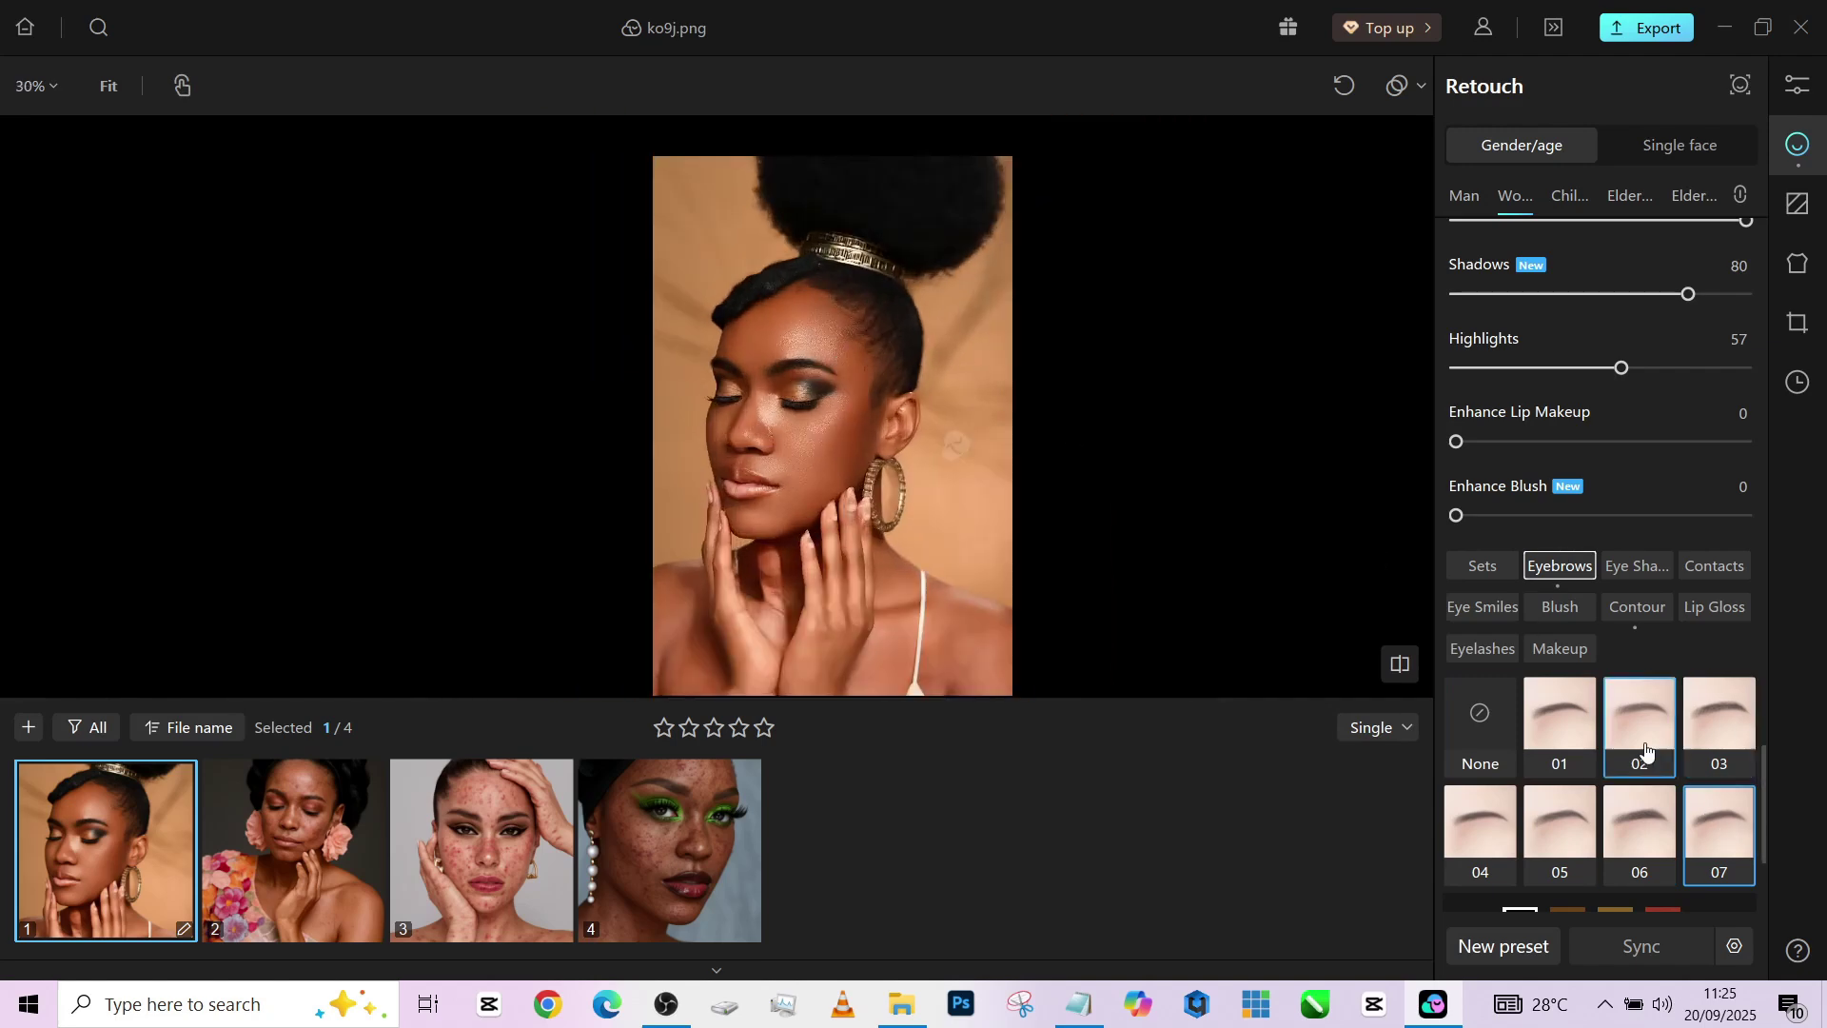
scroll(1645, 752, "down", 2)
Reshape the body with the Model type at intensity 35 and compare it against the original
left_click(1590, 882)
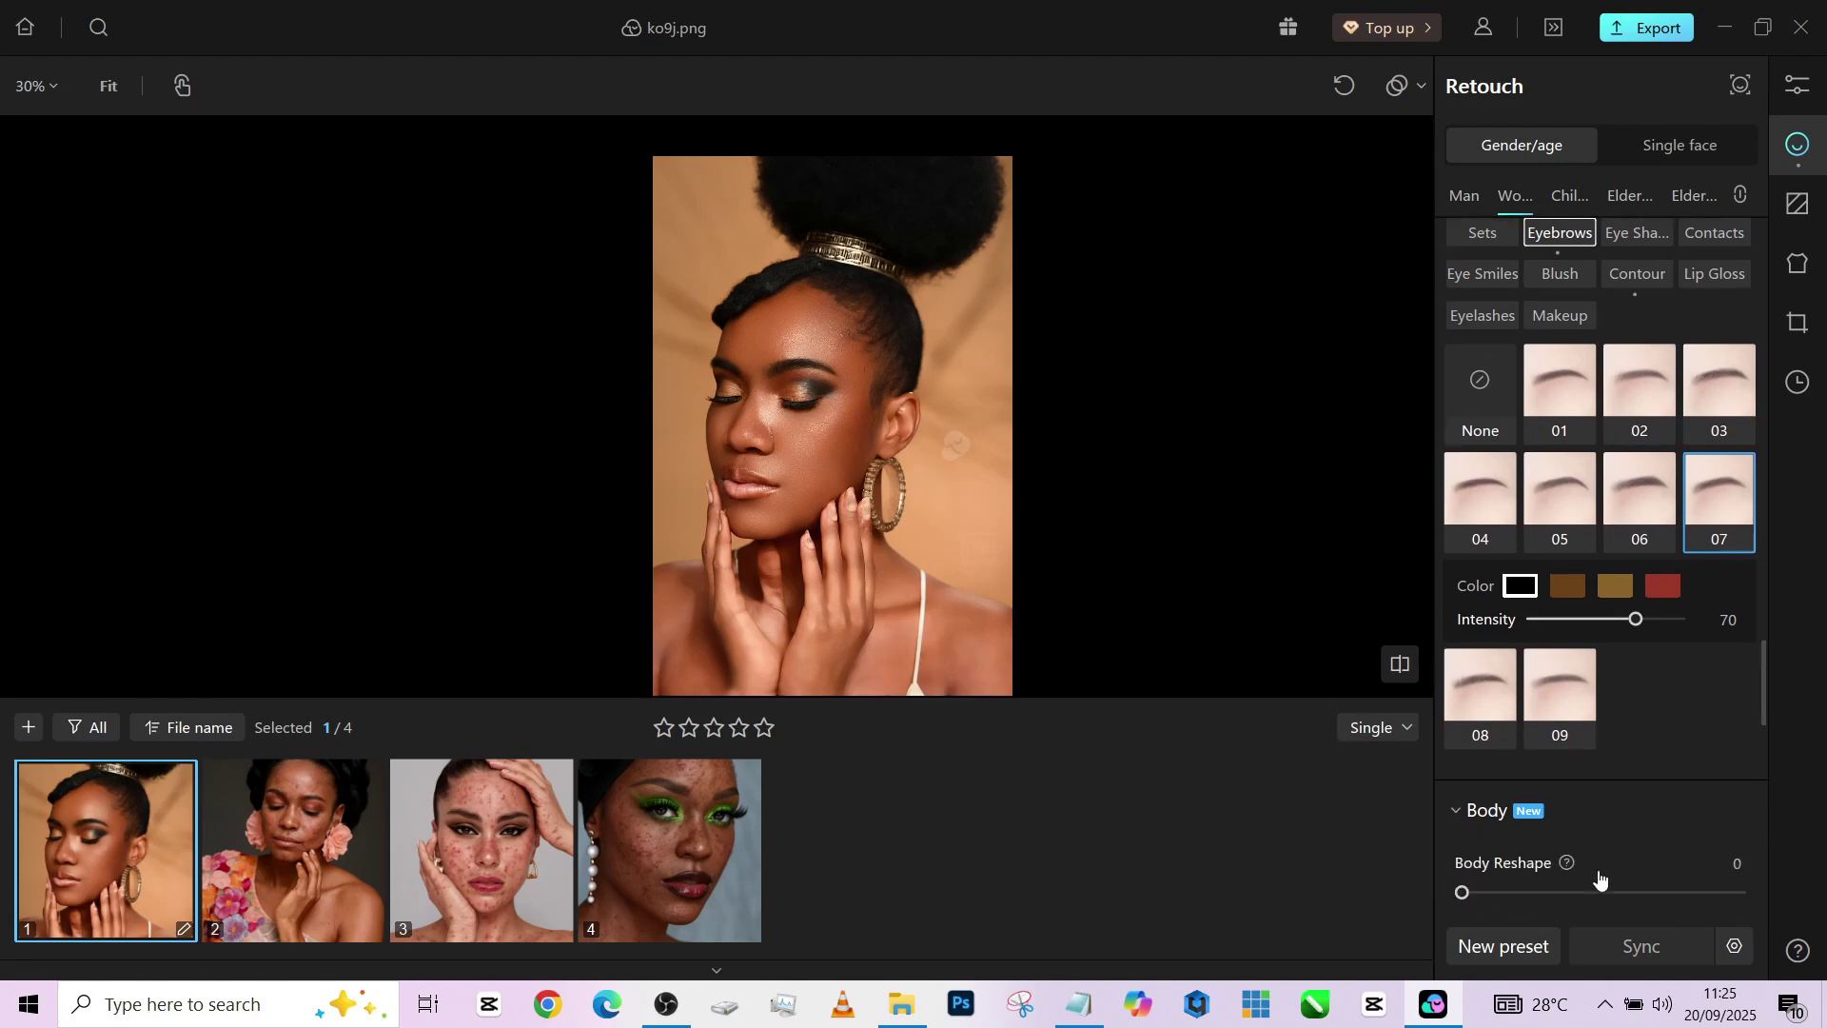
scroll(1599, 876, "down", 2)
scroll(1599, 879, "down", 2)
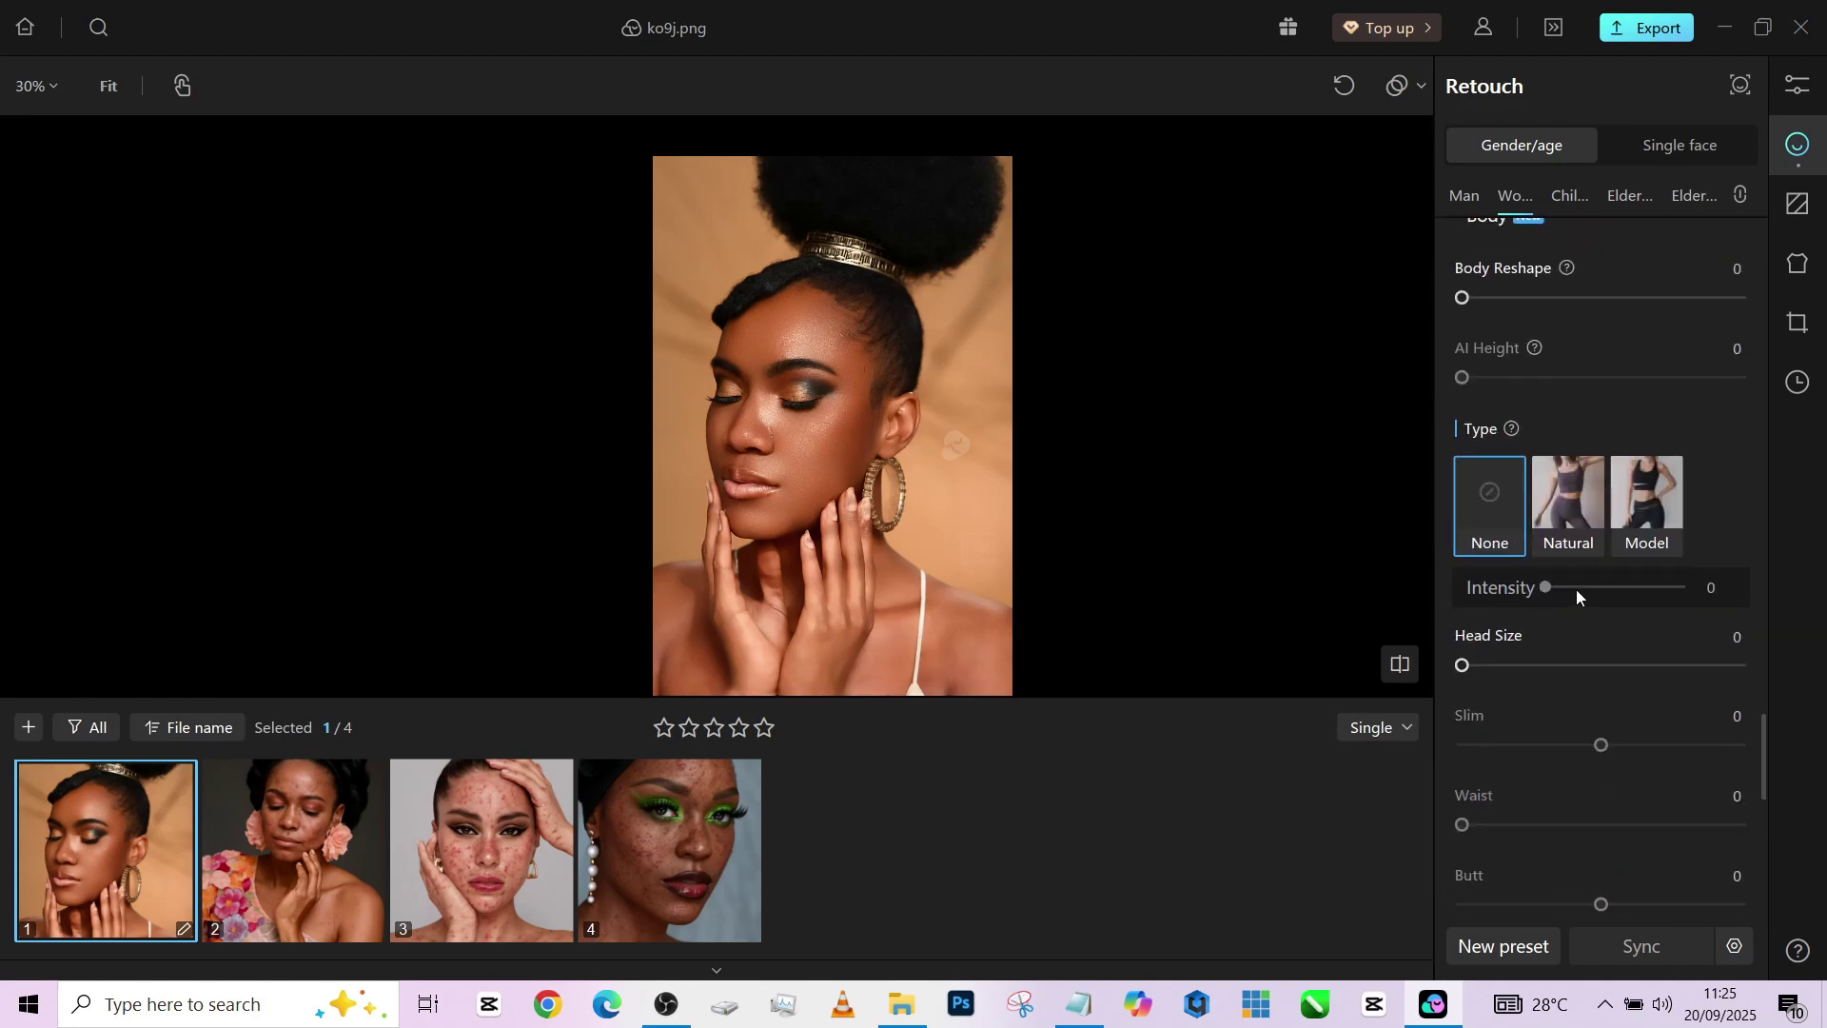
left_click(1655, 514)
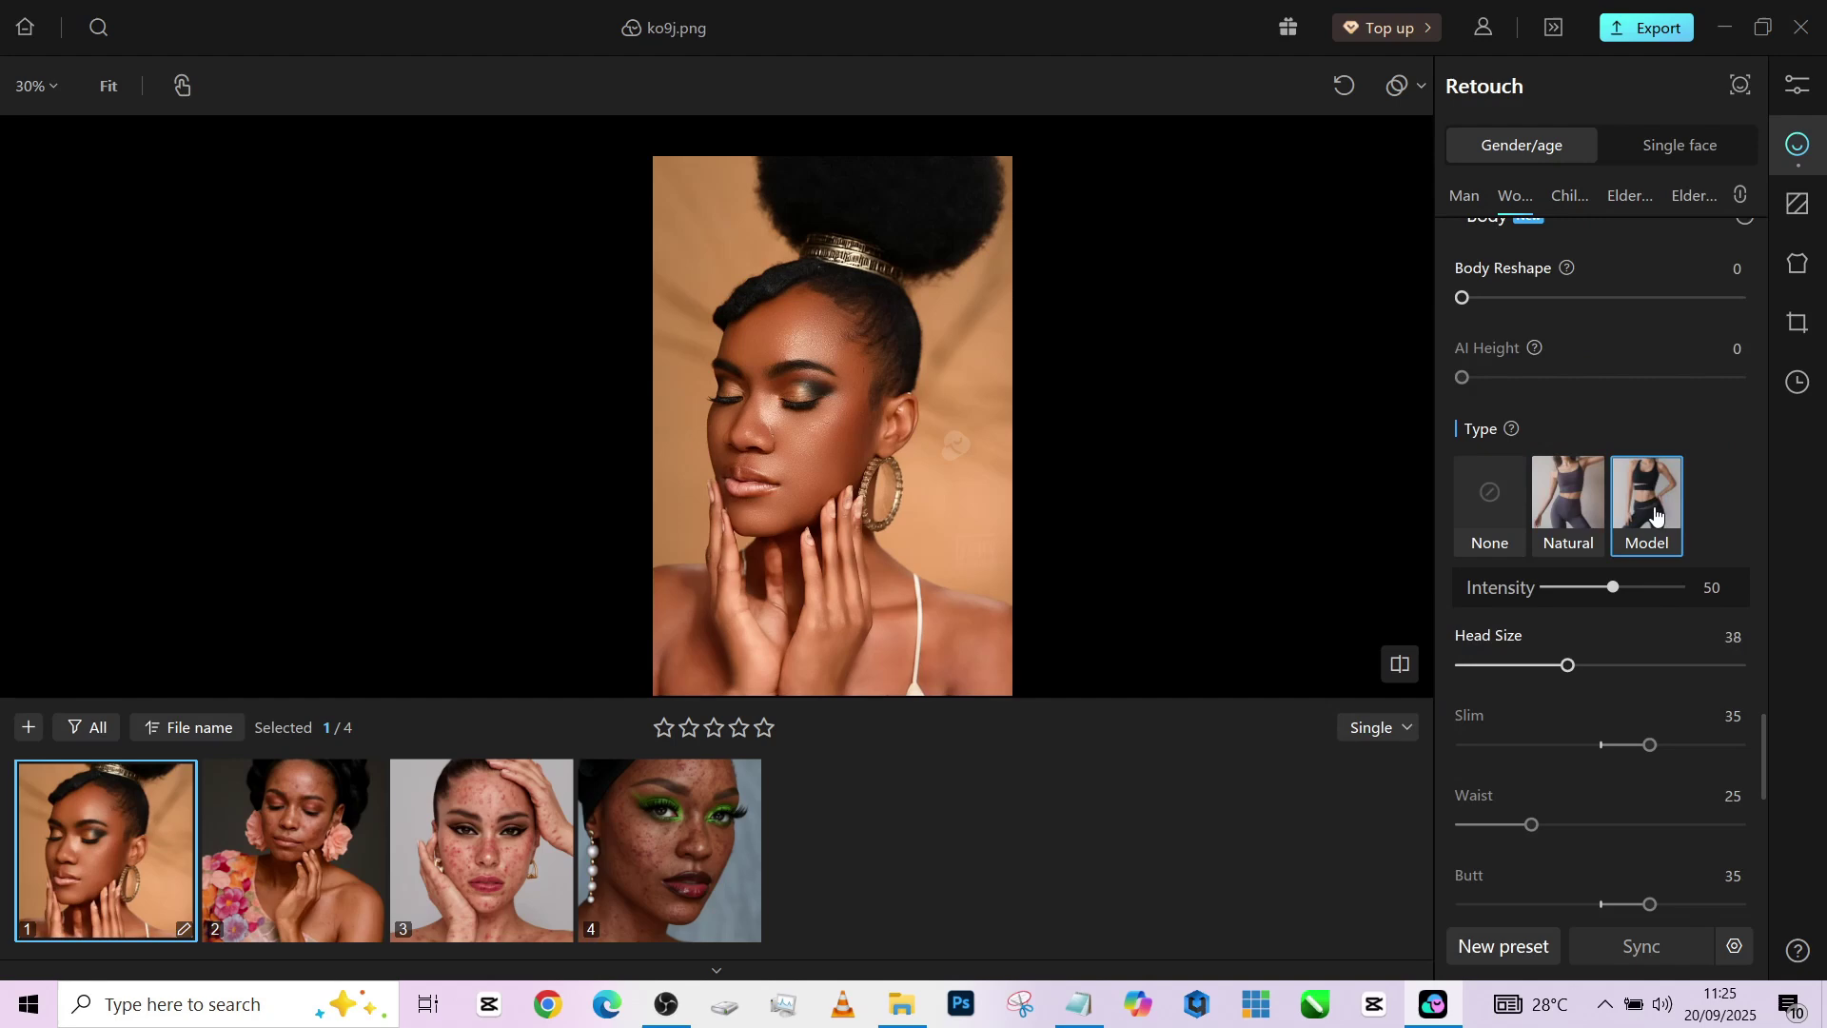
left_click(1593, 586)
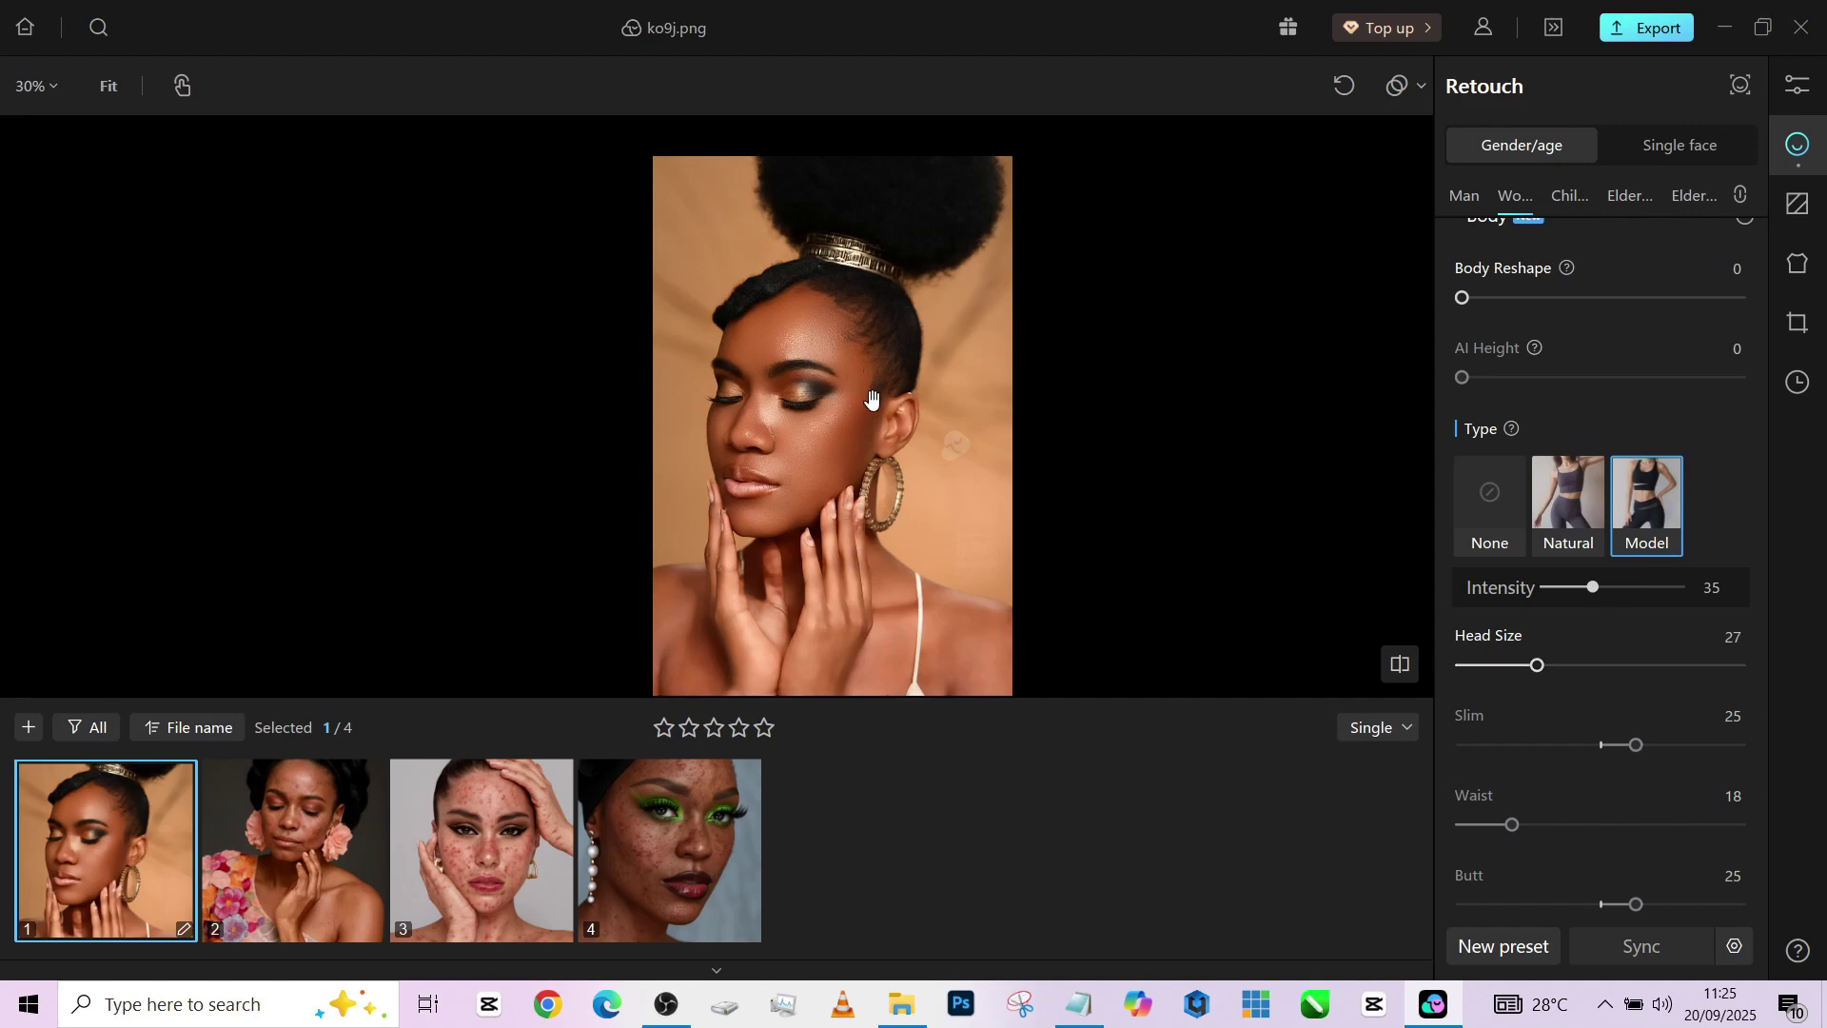
left_click(916, 442)
left_click(917, 442)
scroll(759, 395, "up", 3)
scroll(782, 361, "up", 3)
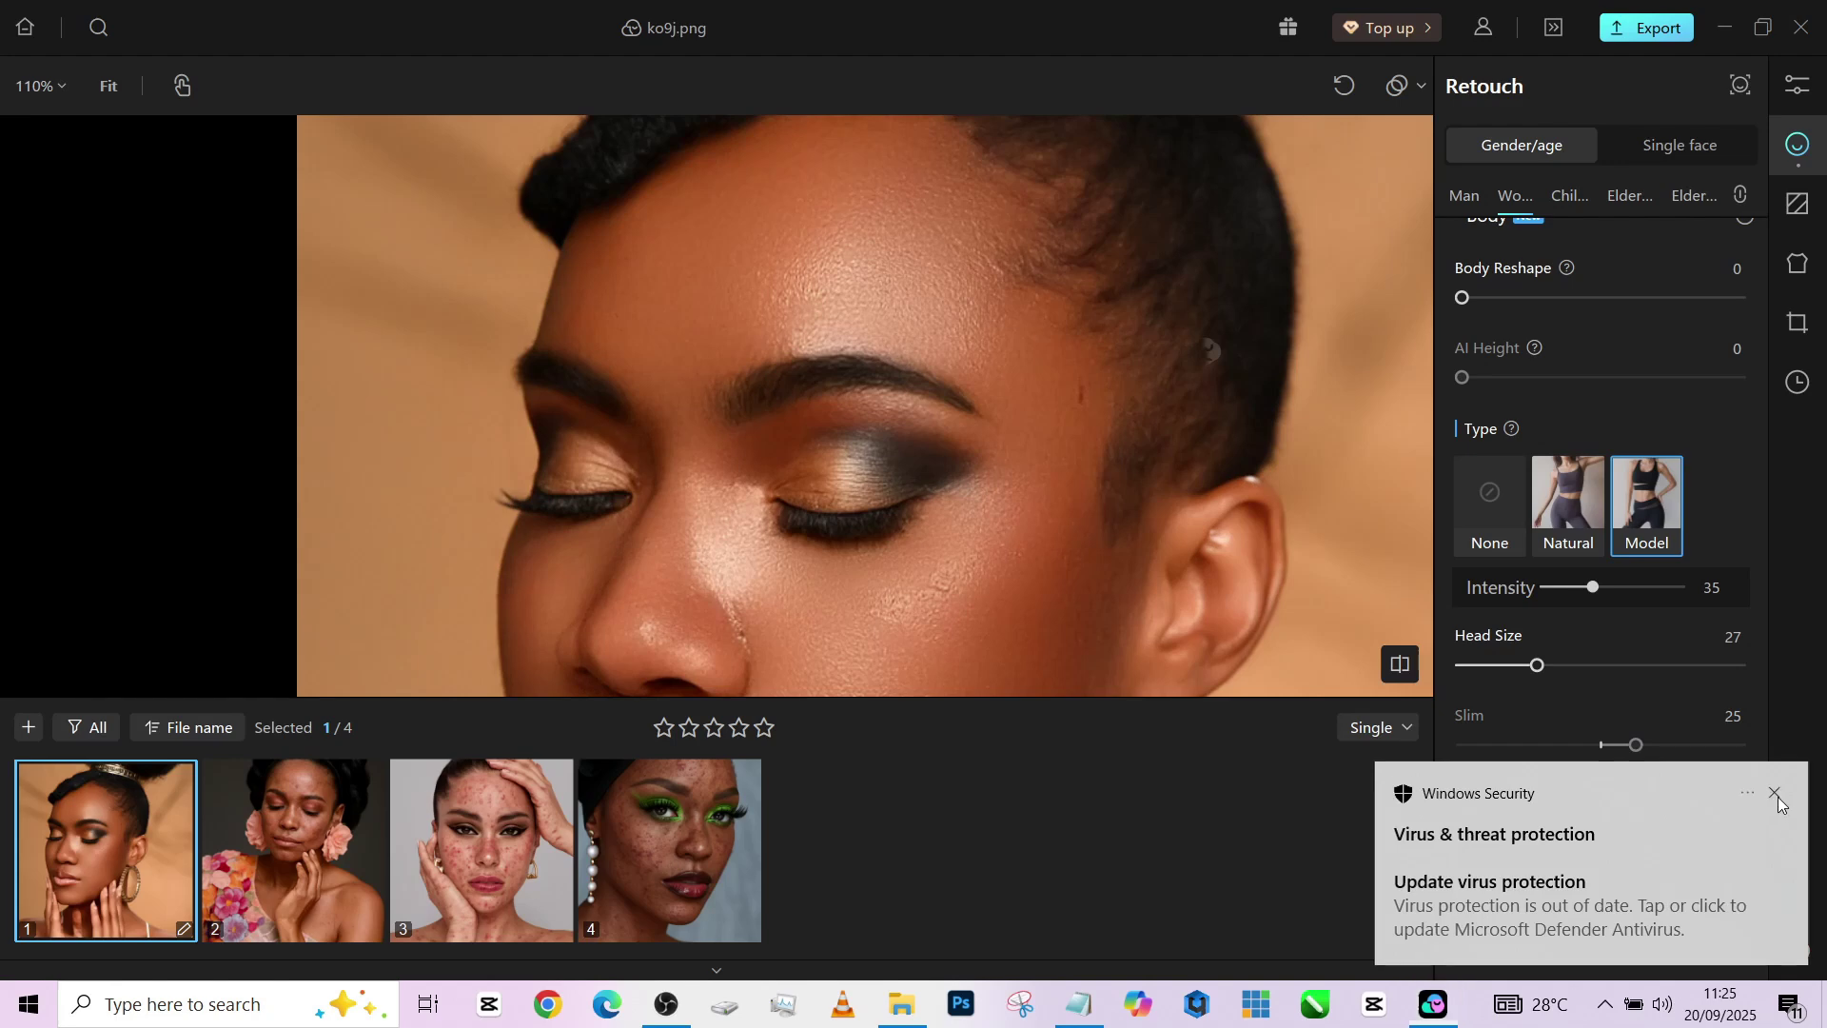
Close the Windows Security virus-protection toast covering the portrait
left_click(1775, 795)
scroll(869, 315, "down", 3)
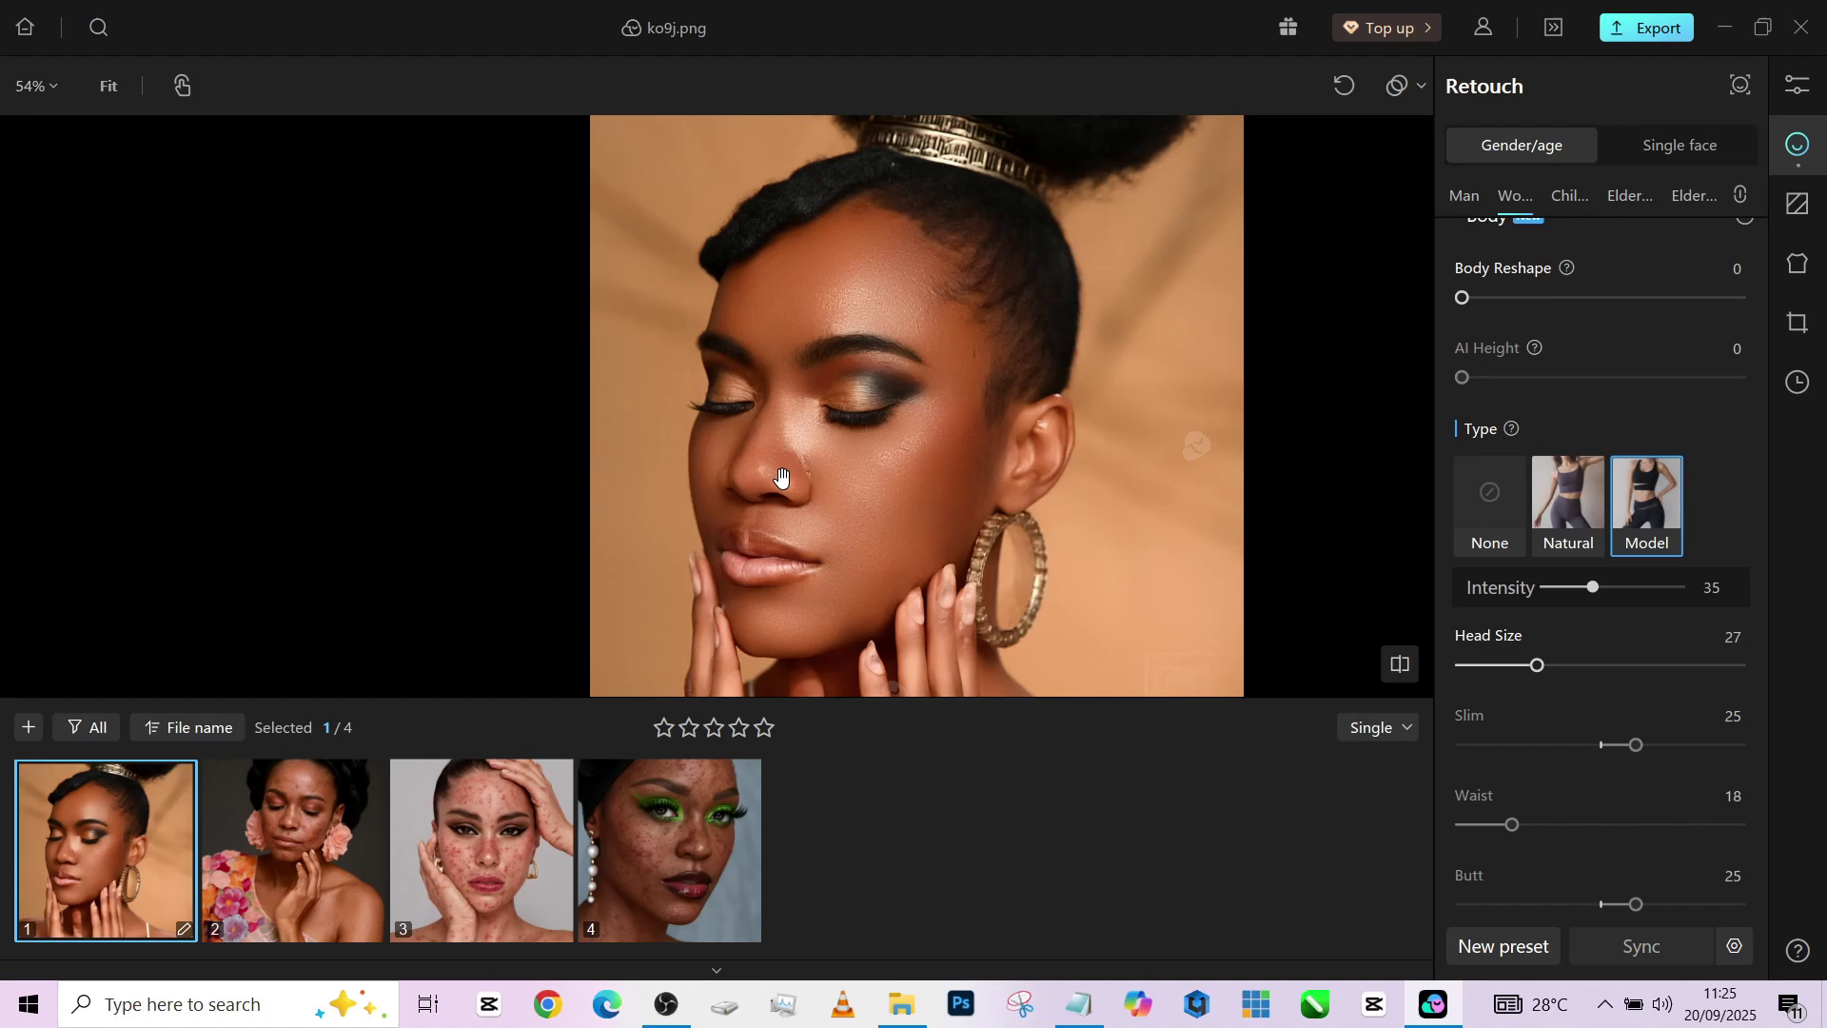
Sync ko9j.png's retouch settings to all four selected portraits, keeping every option ticked
left_click(644, 851, "shift")
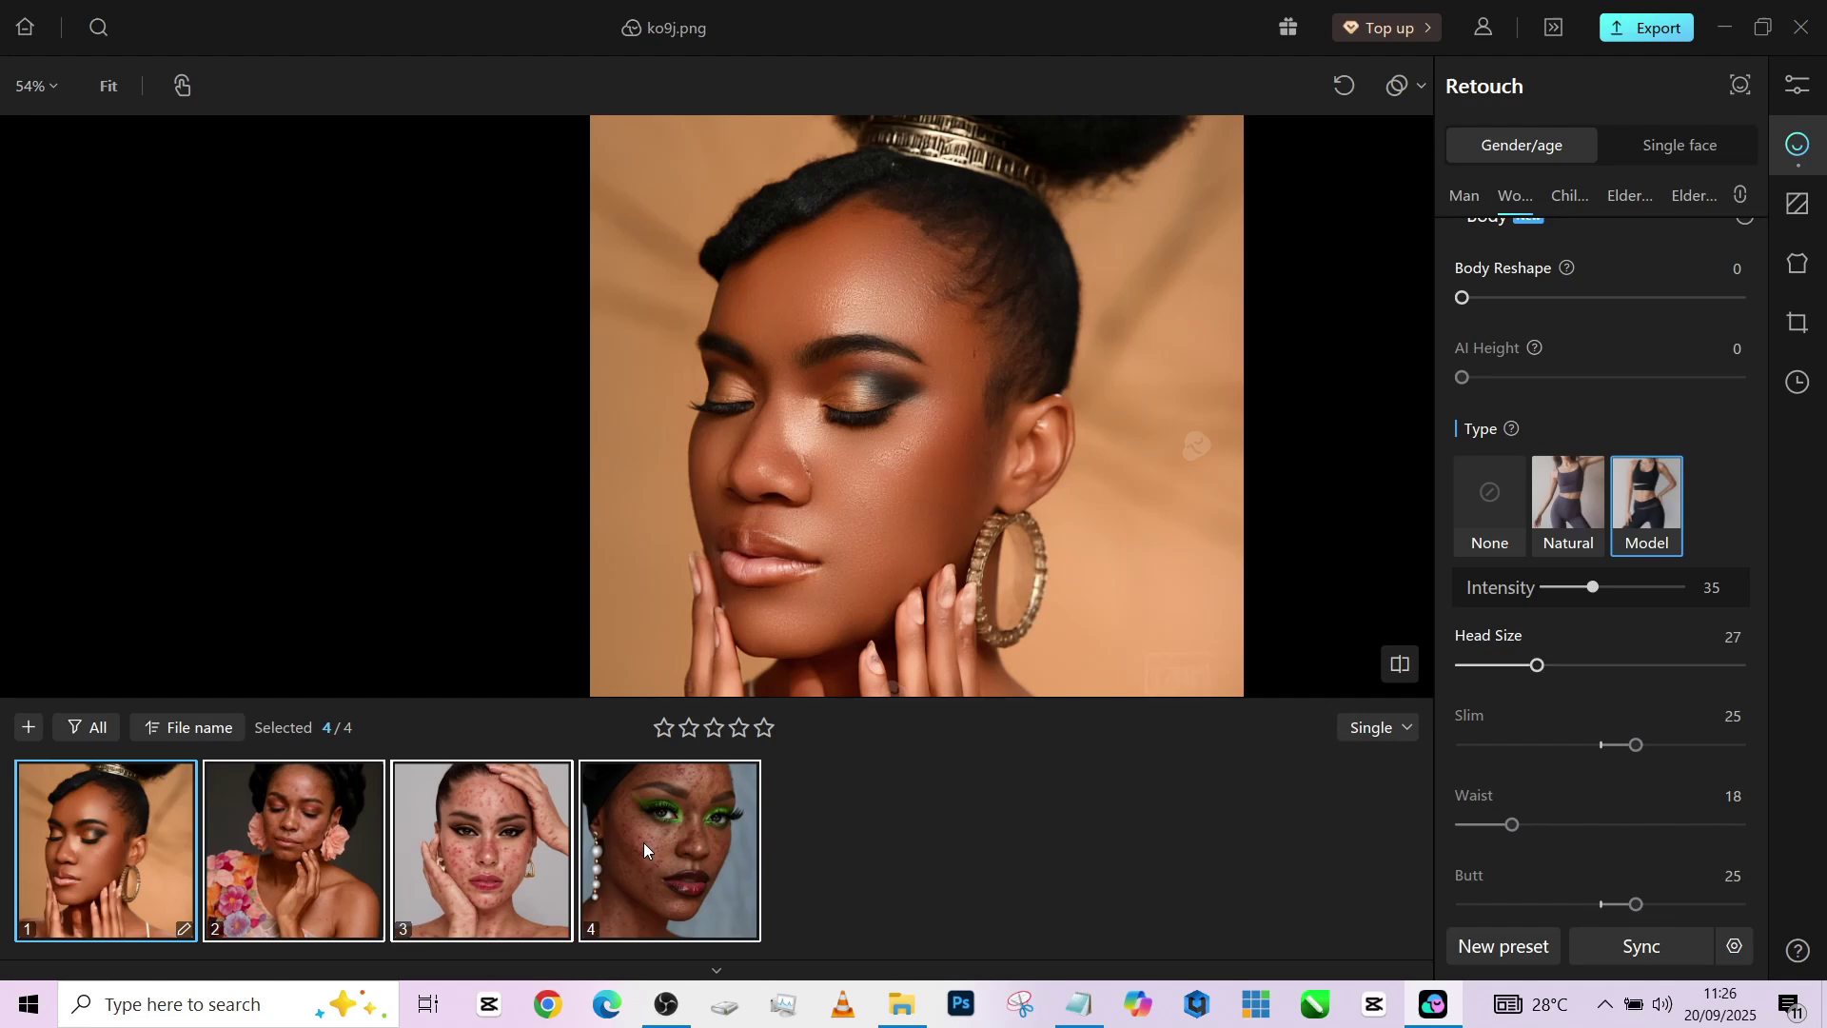
left_click(1673, 954)
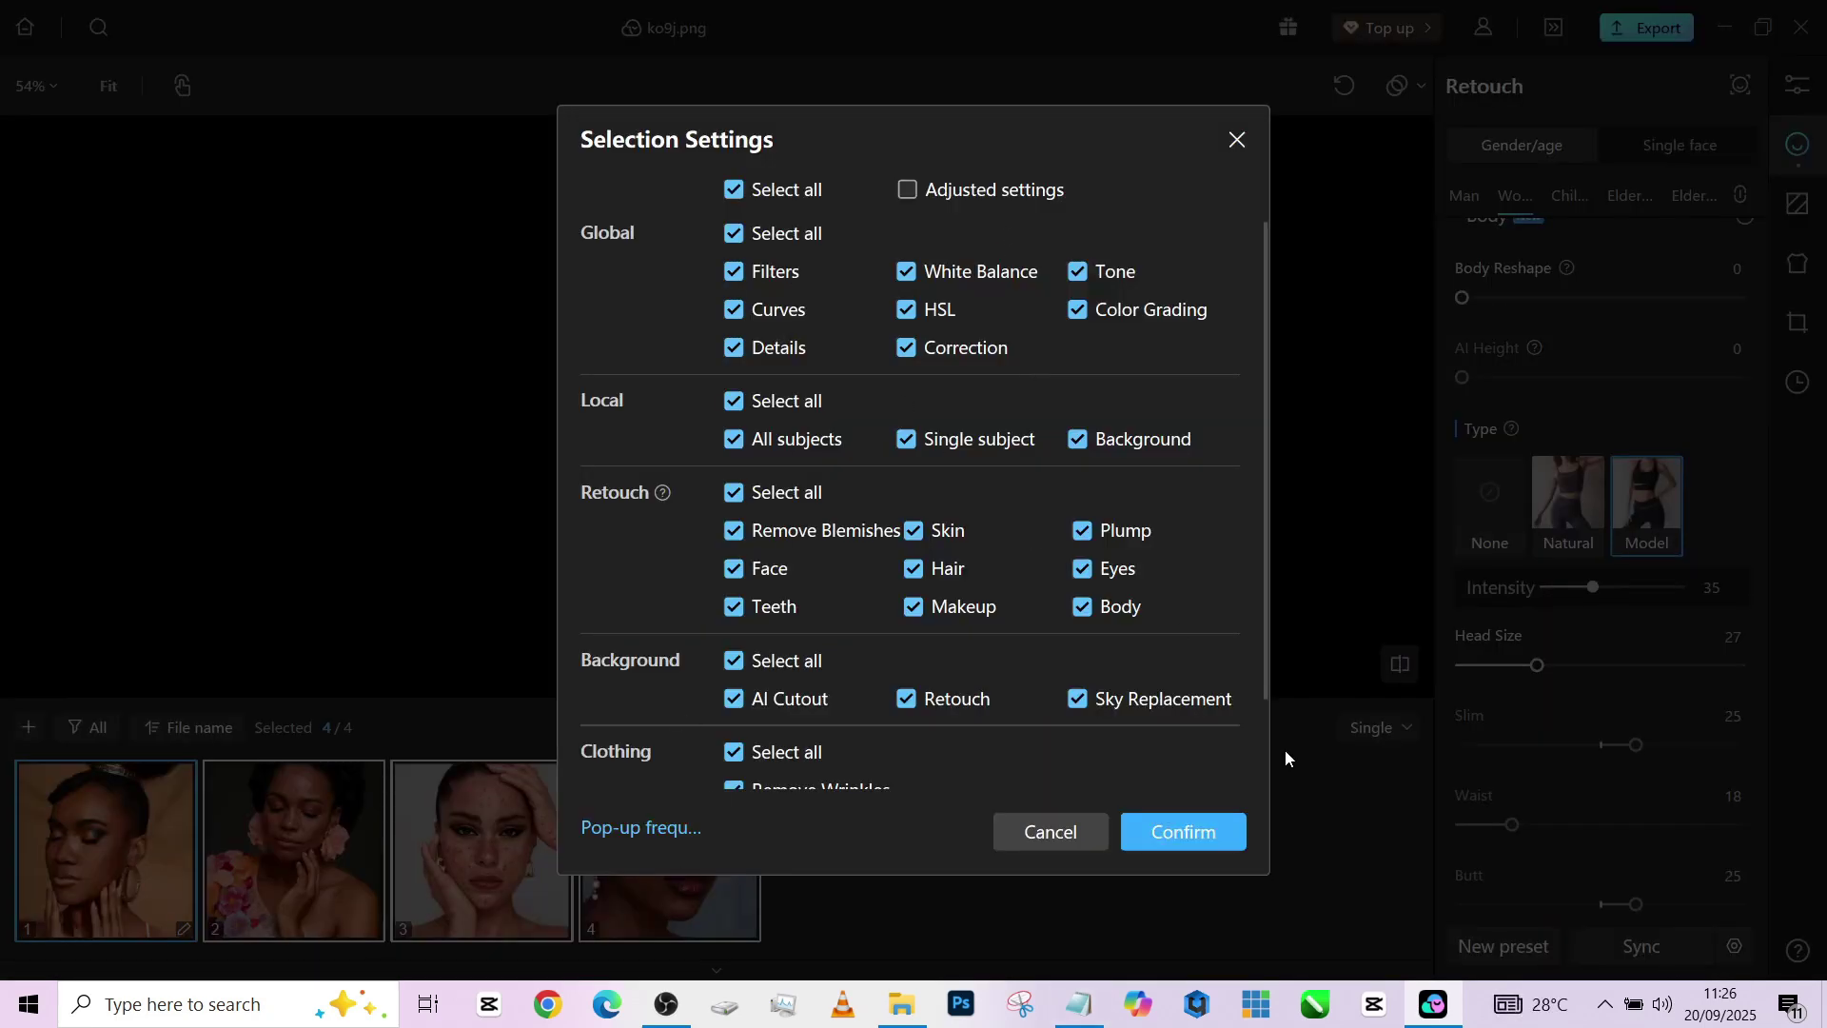
left_click(1195, 830)
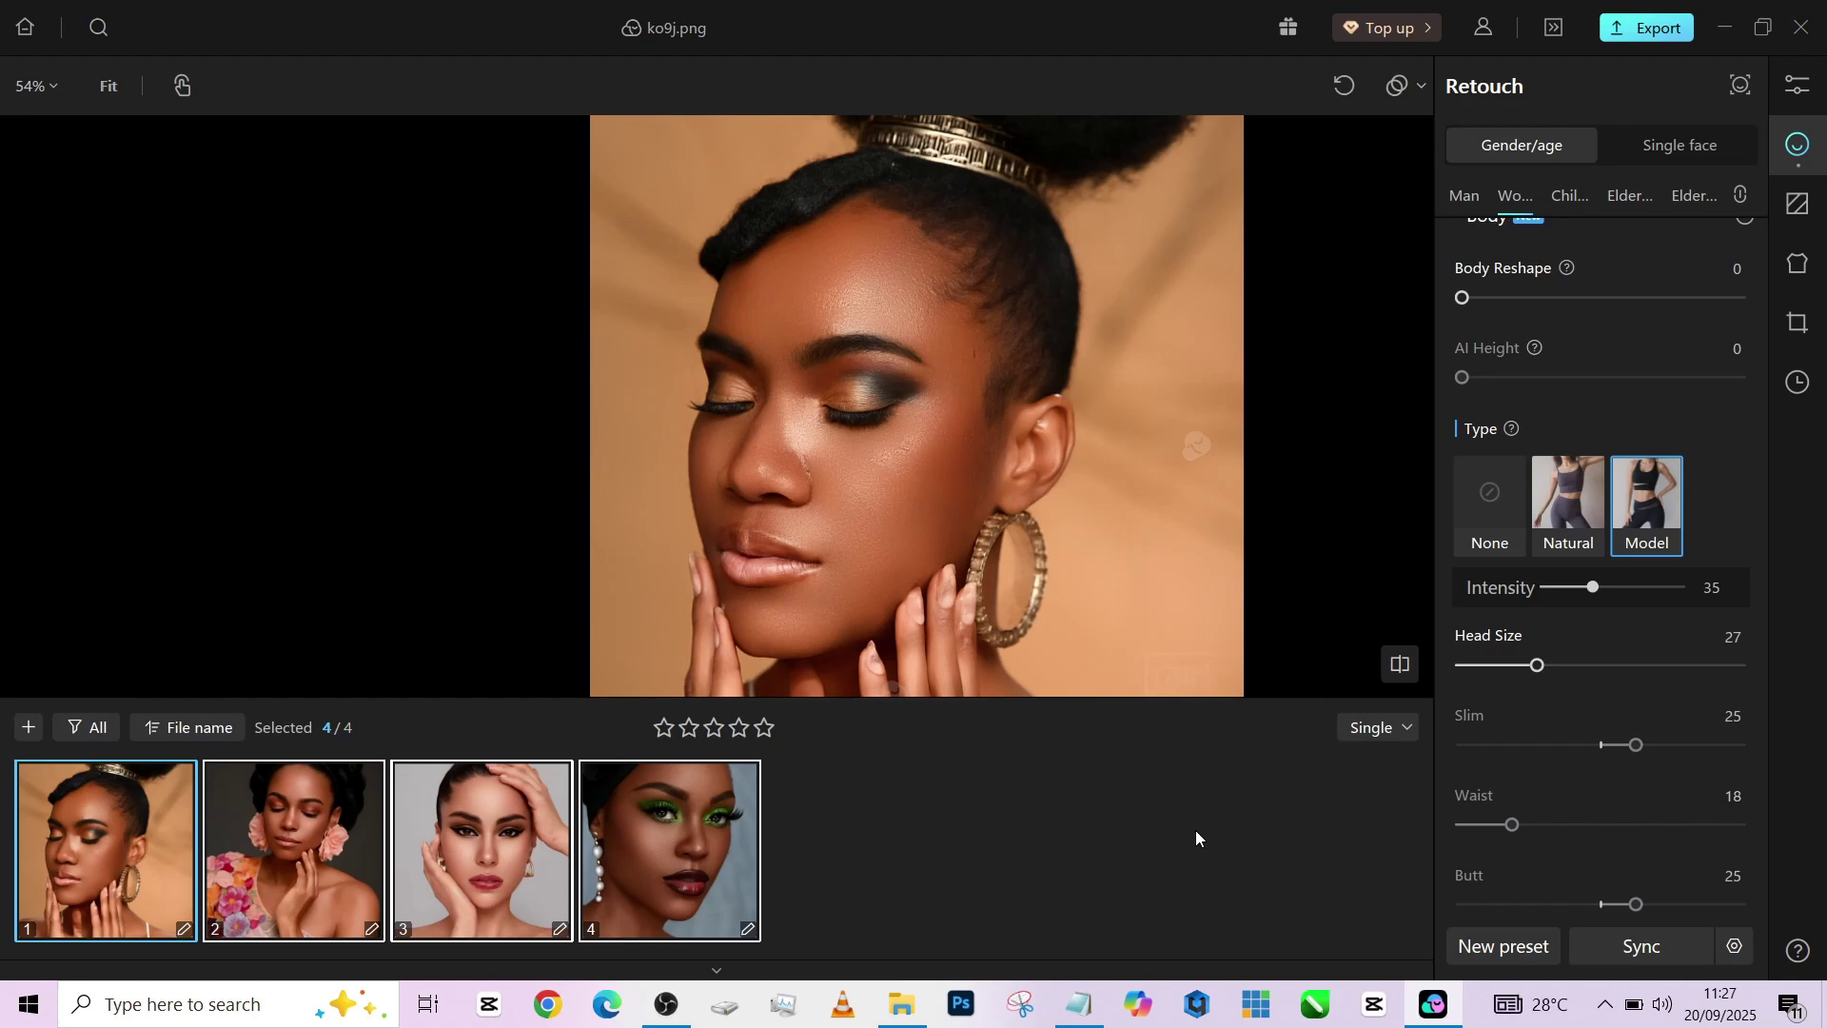
scroll(876, 455, "down", 3)
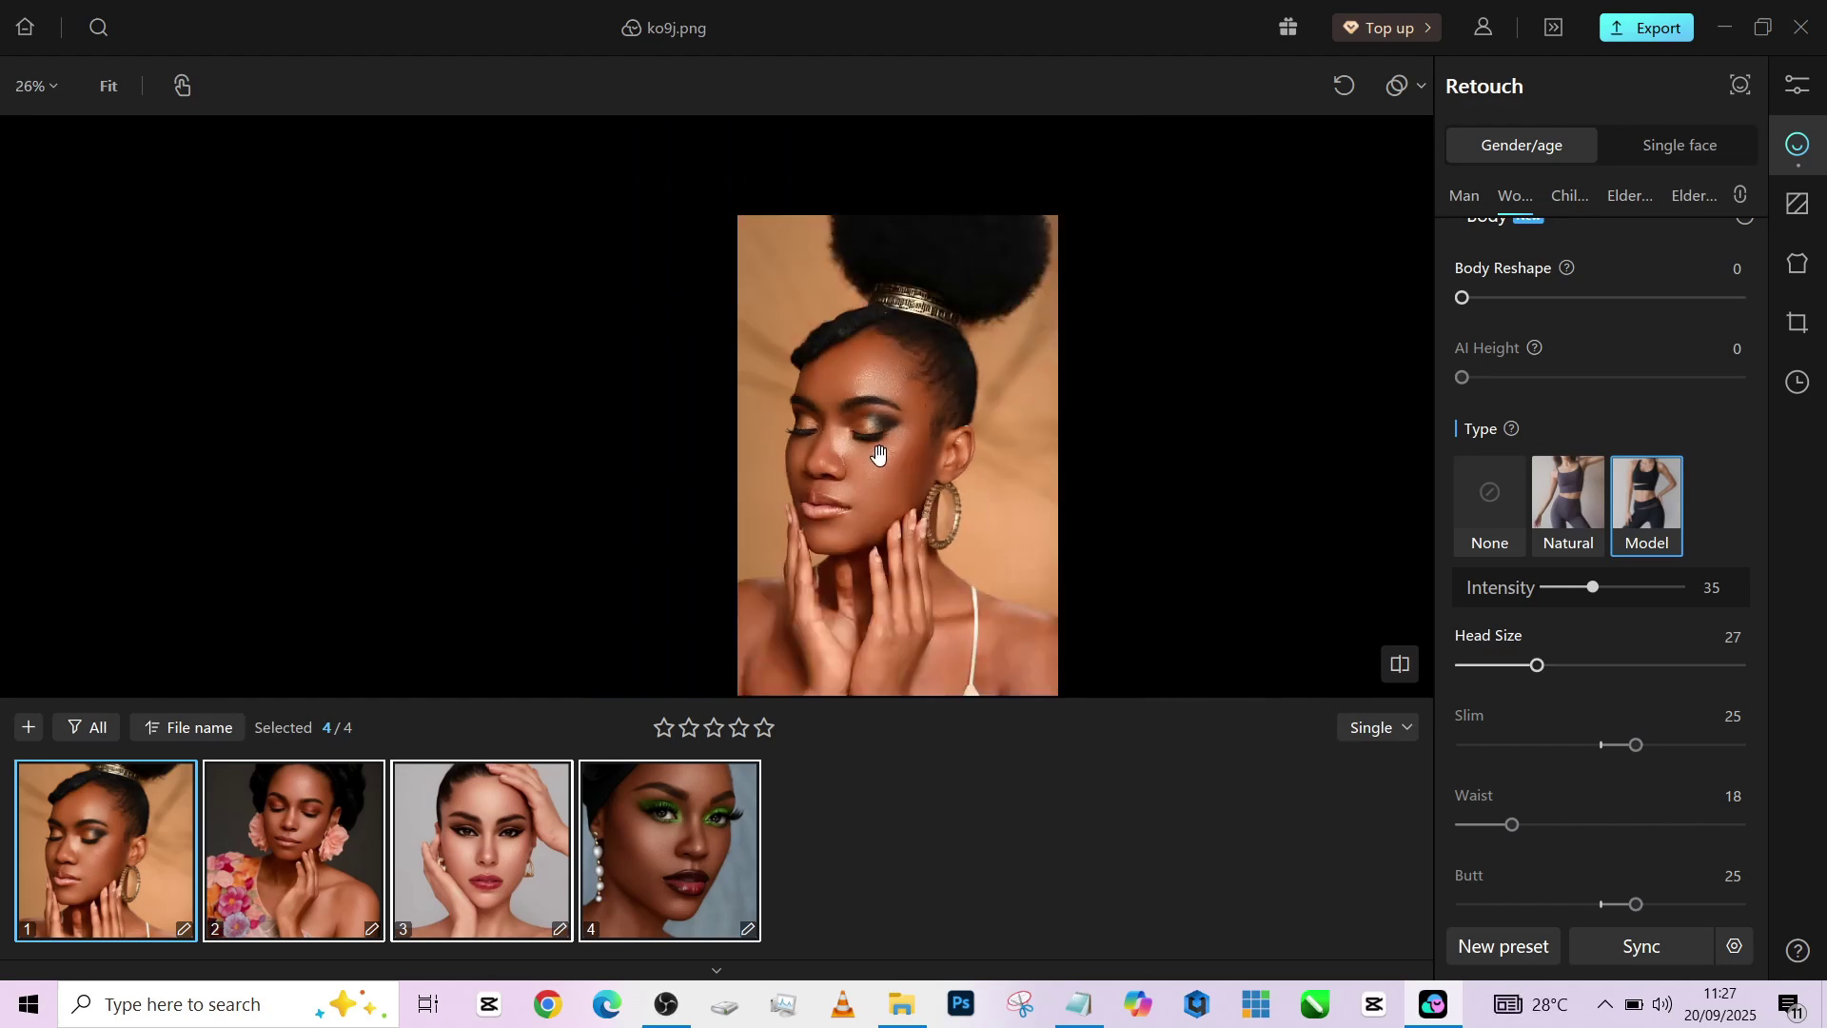
scroll(729, 417, "up", 2)
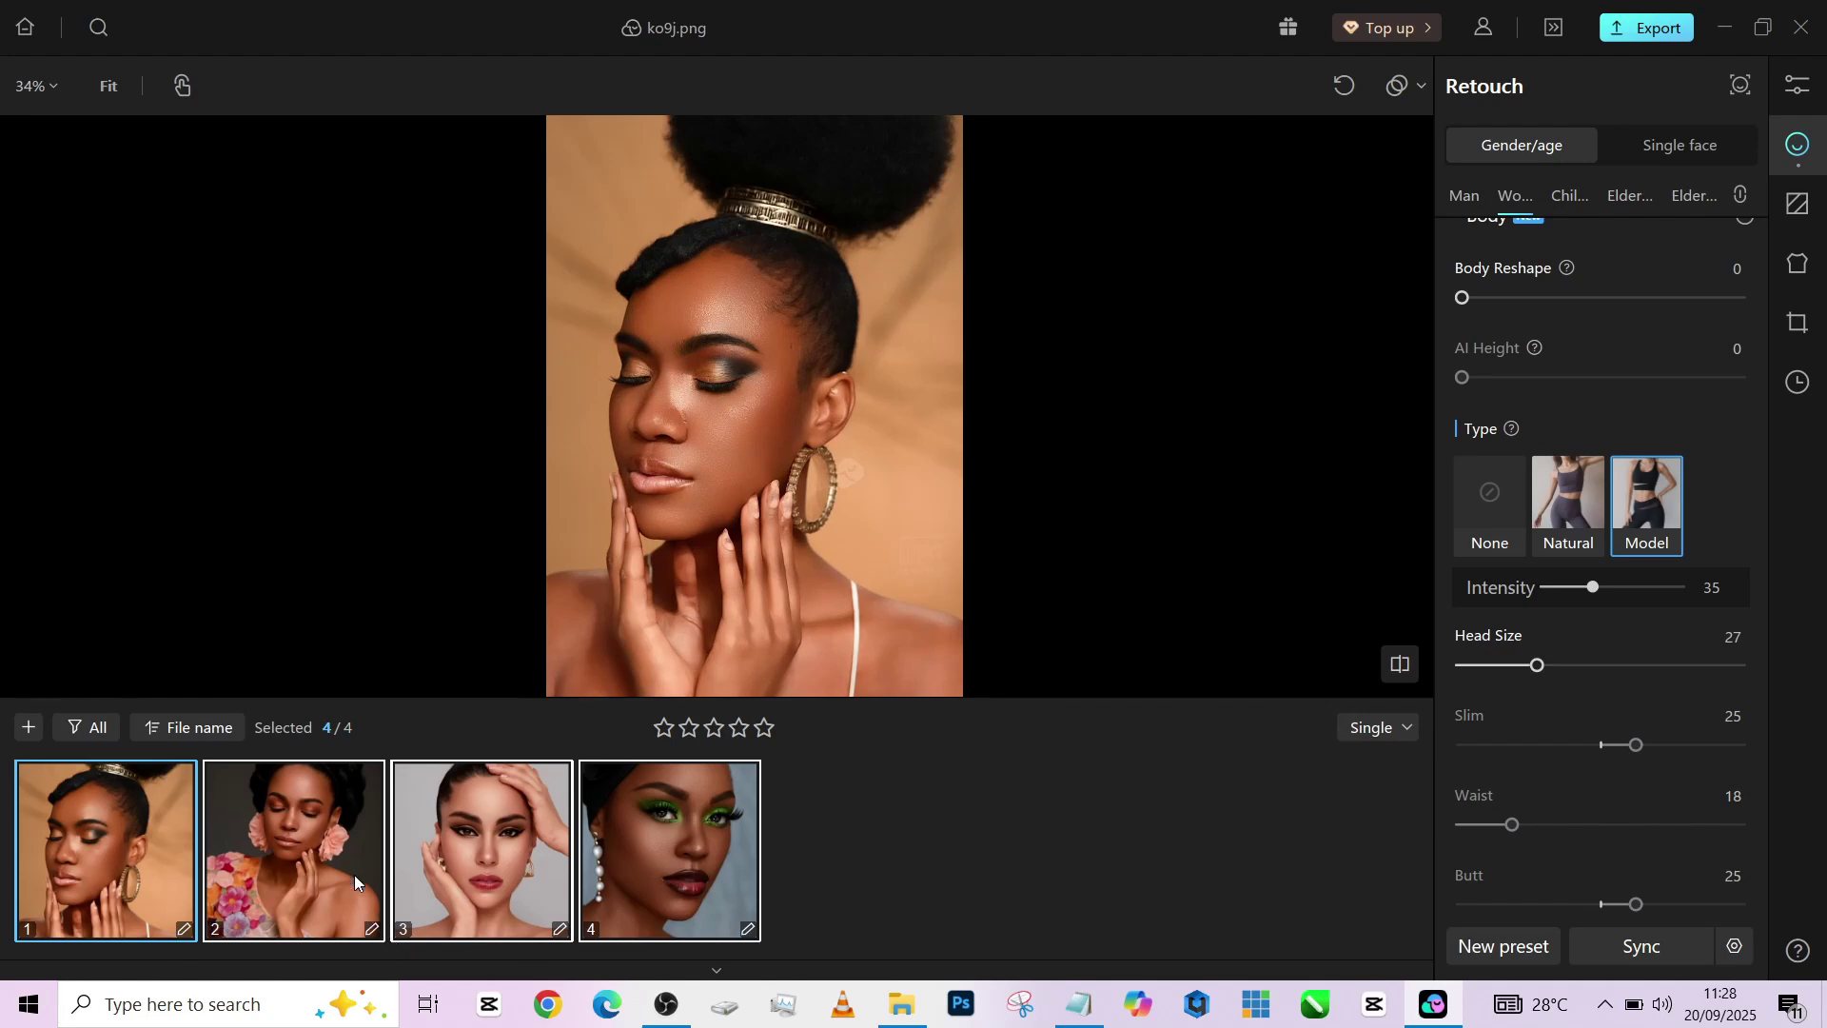
Open UKG.png and ffn.png, comparing each retouched portrait with its original
left_click(297, 889)
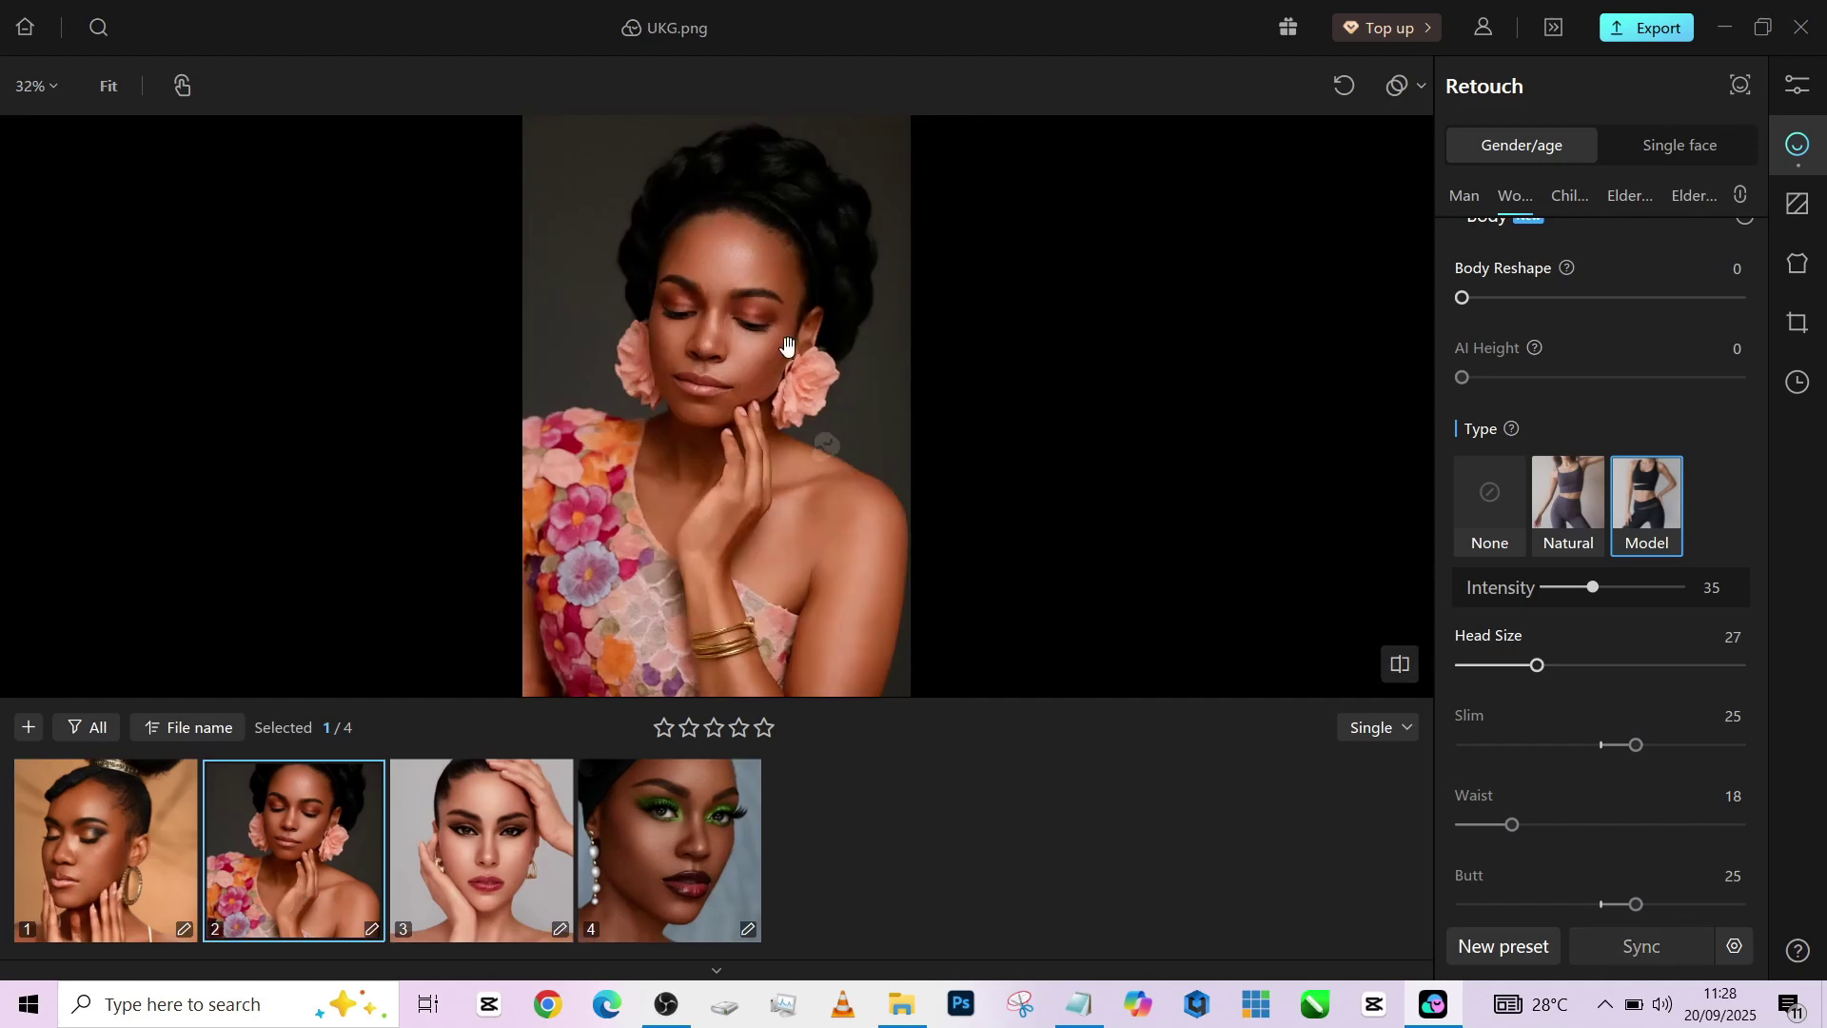
scroll(718, 247, "up", 3)
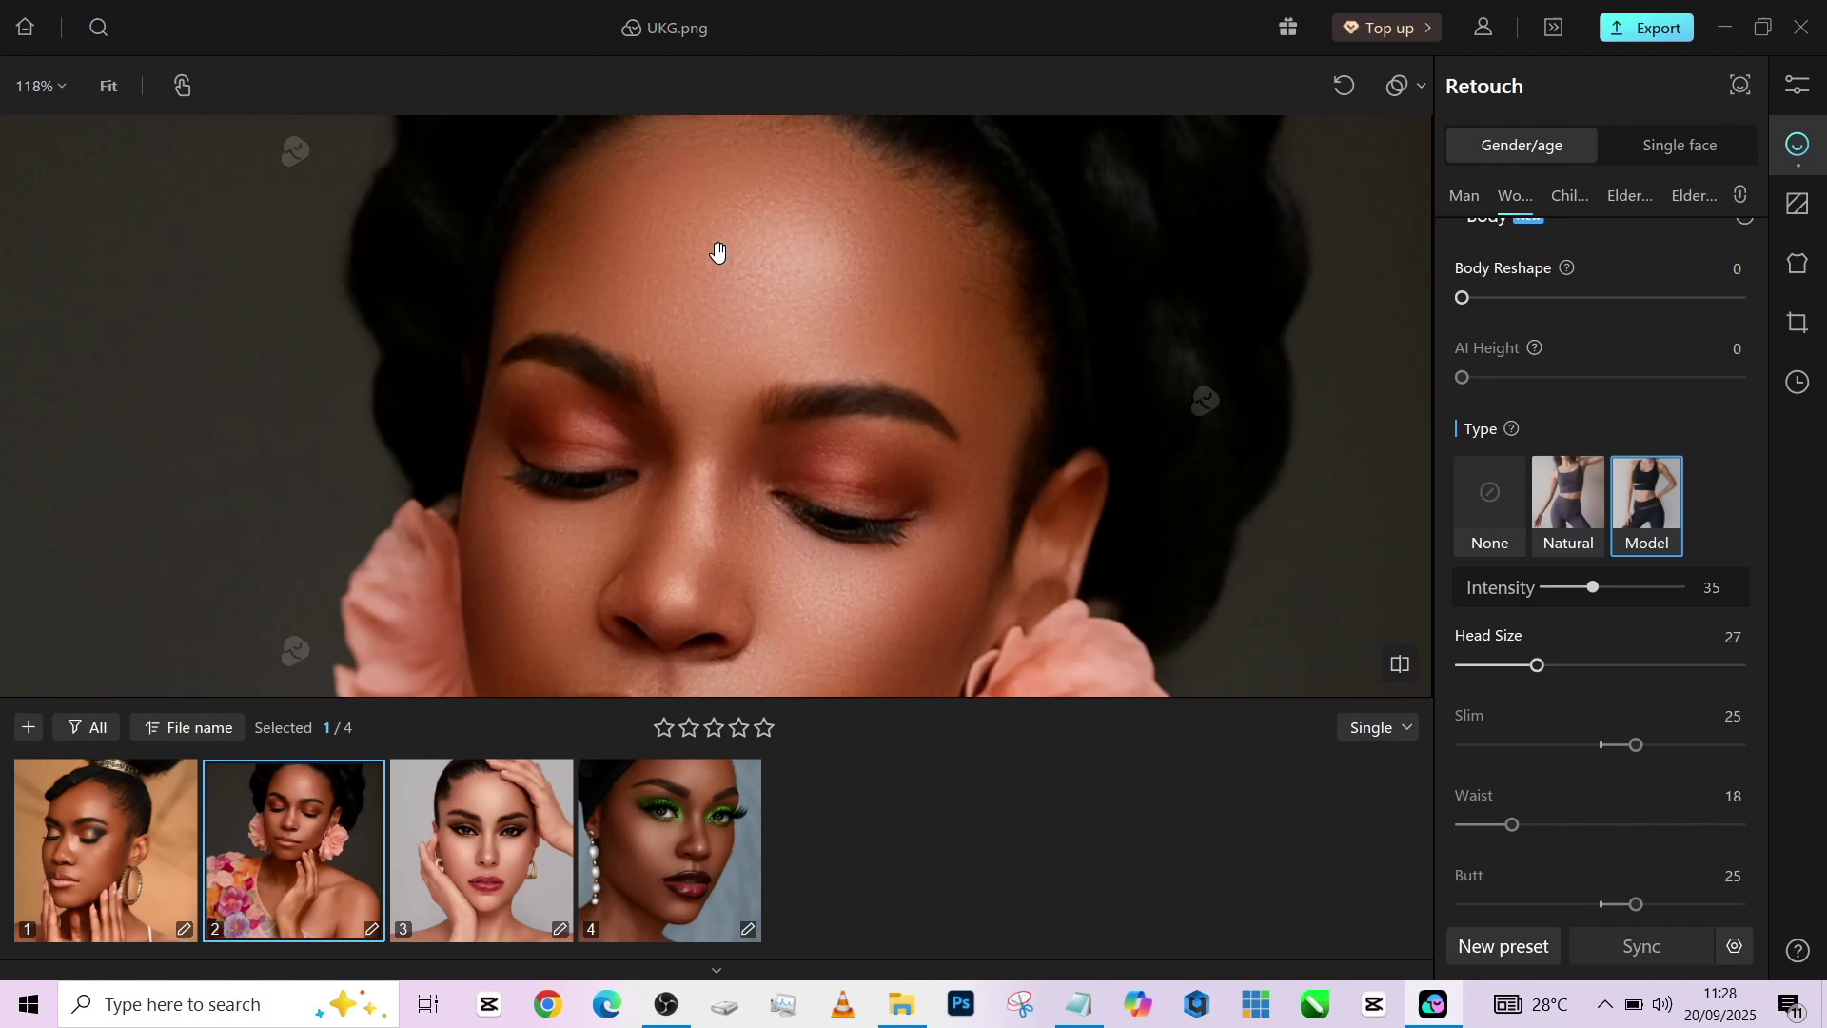
scroll(718, 251, "down", 1)
scroll(717, 251, "down", 1)
left_click(718, 251)
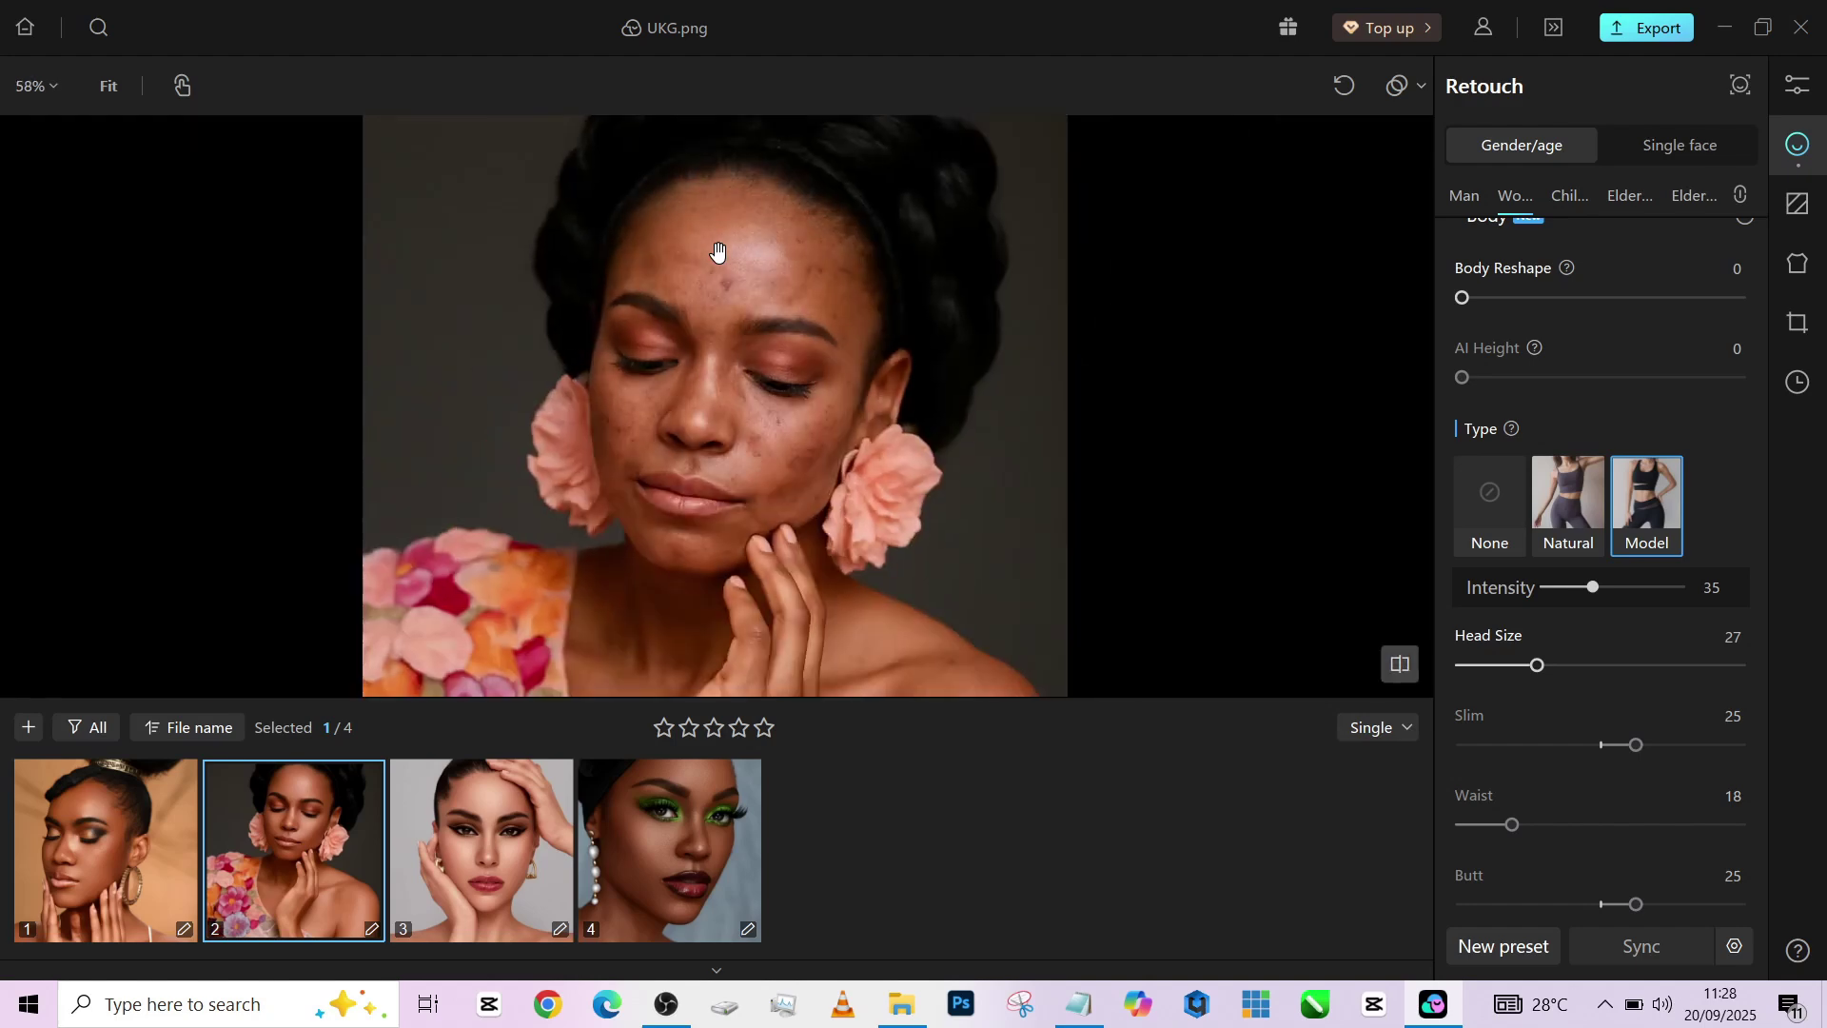
left_click(719, 251)
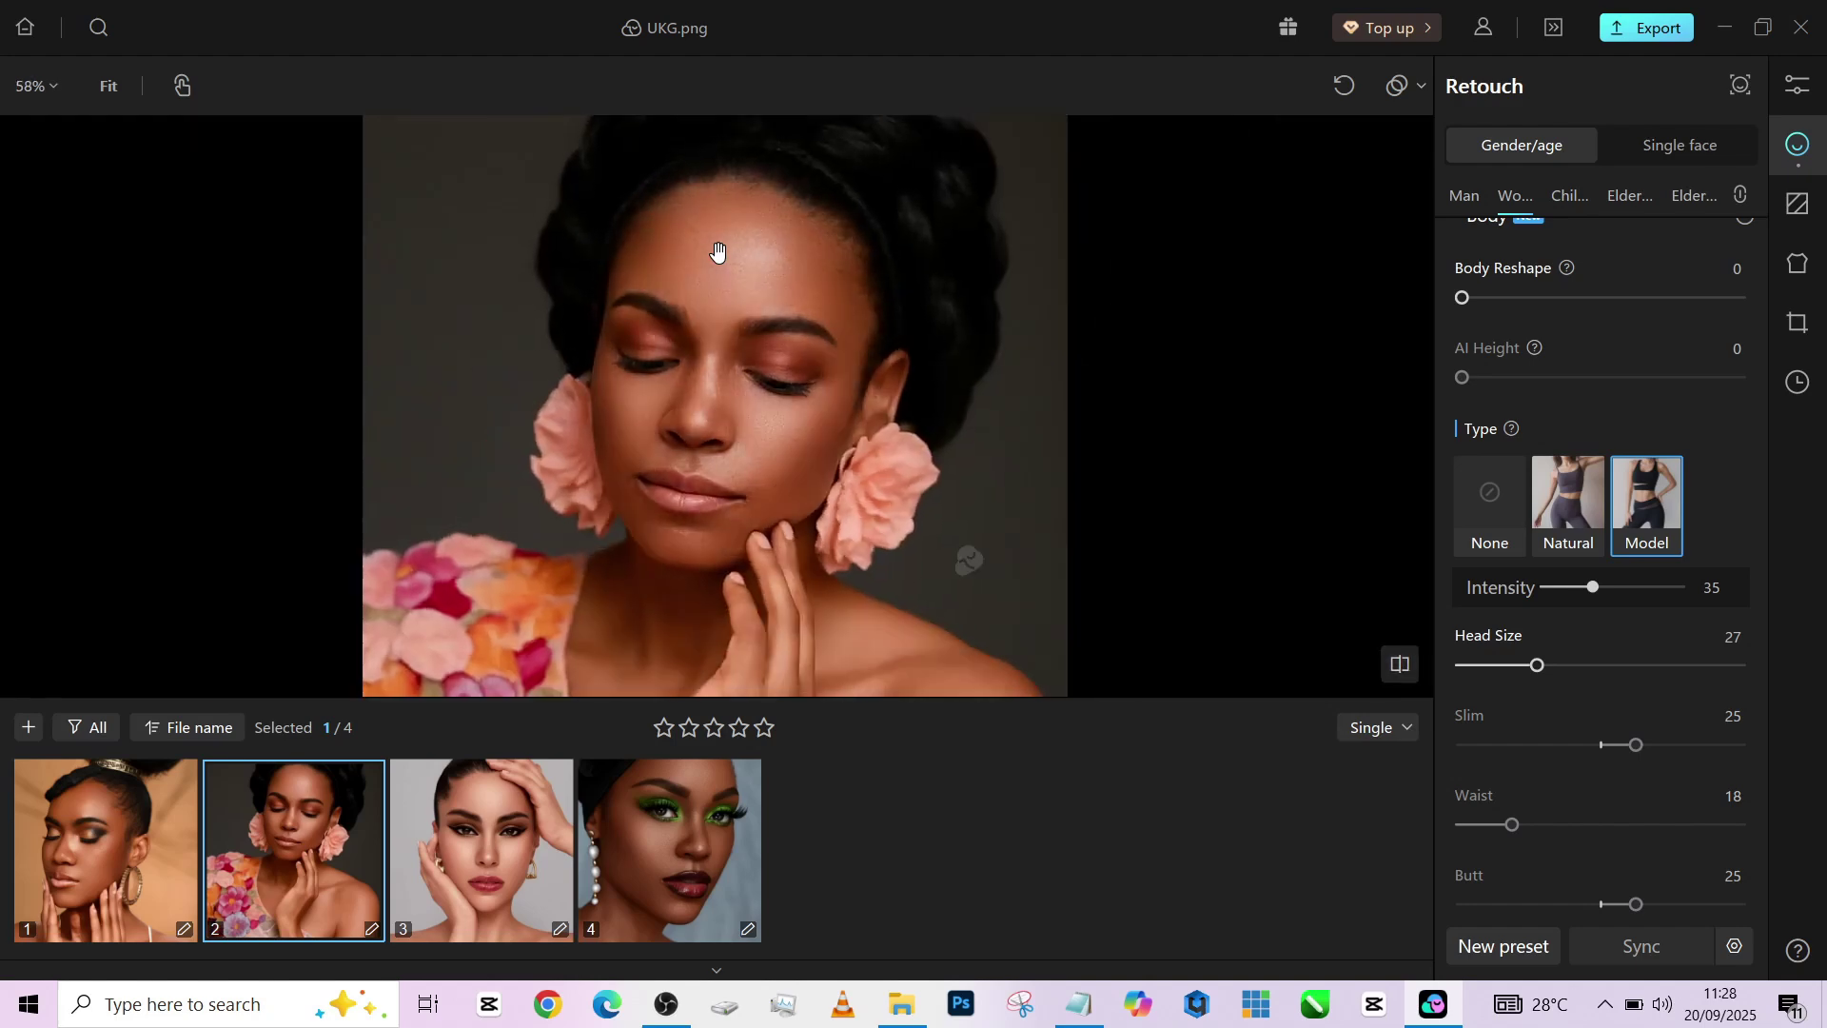
scroll(717, 251, "down", 1)
scroll(718, 251, "down", 1)
left_click(496, 846)
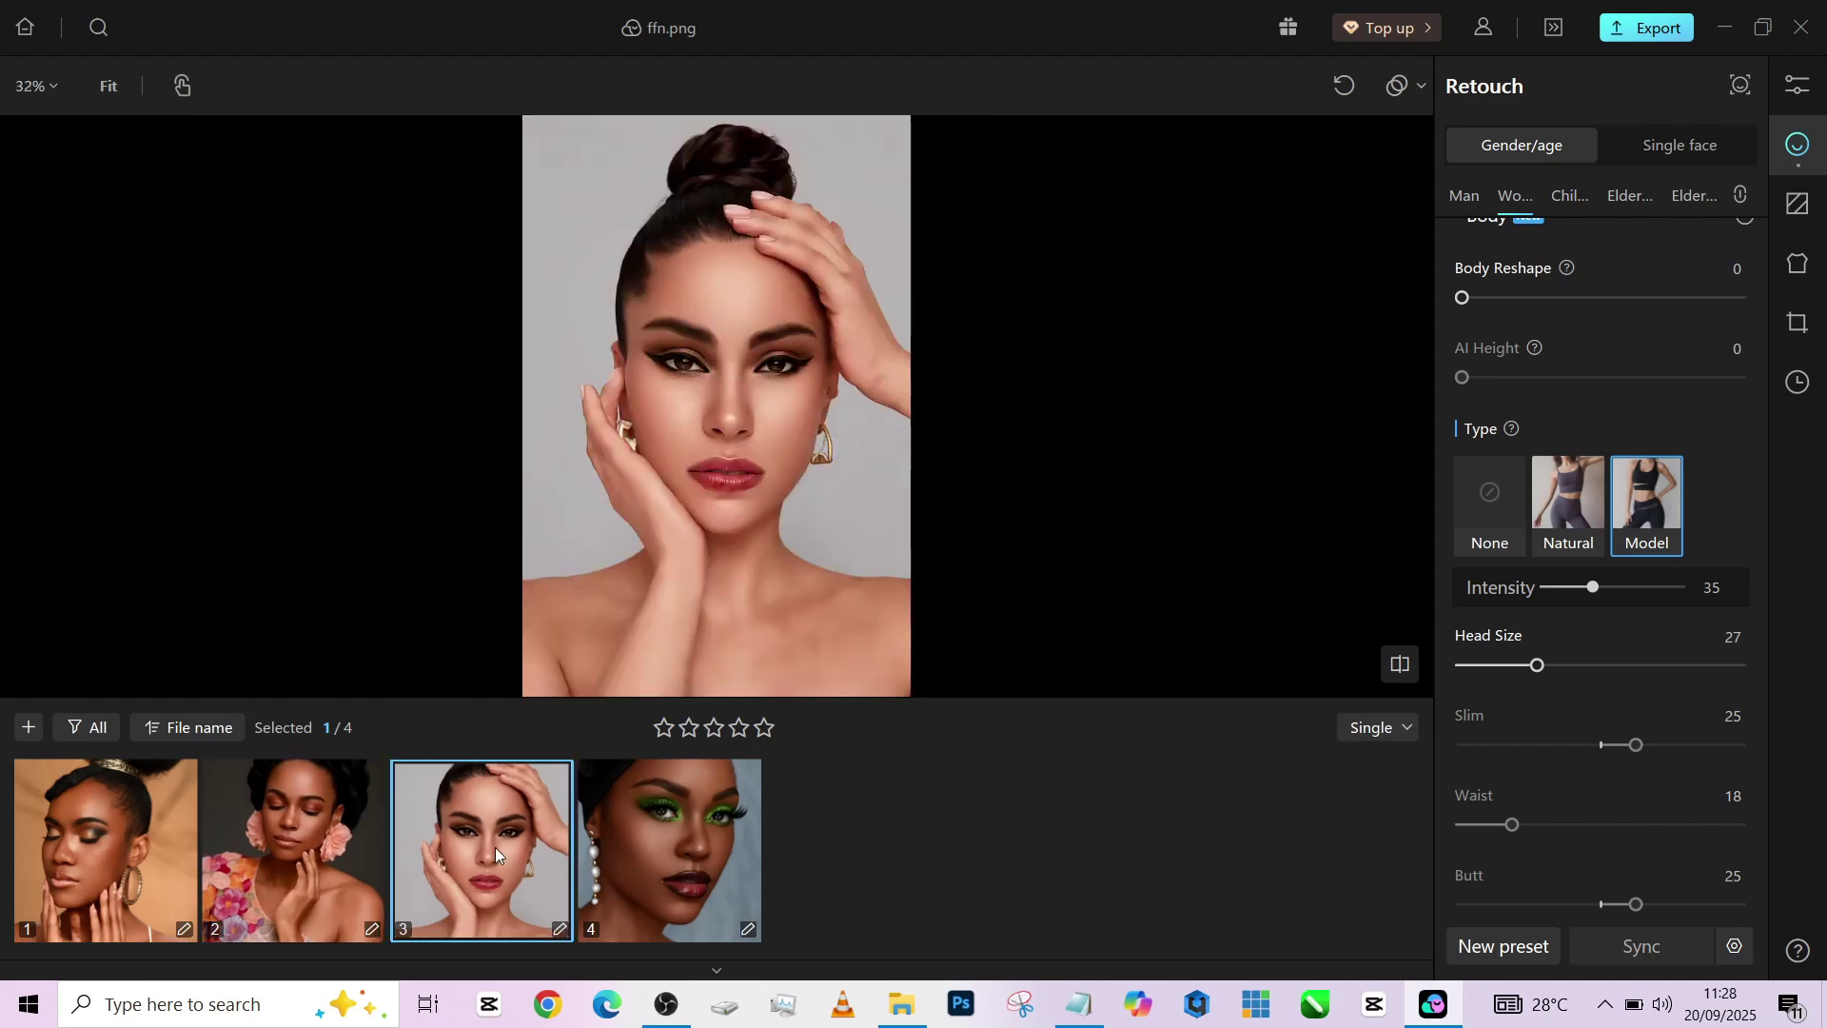
left_click(1012, 526)
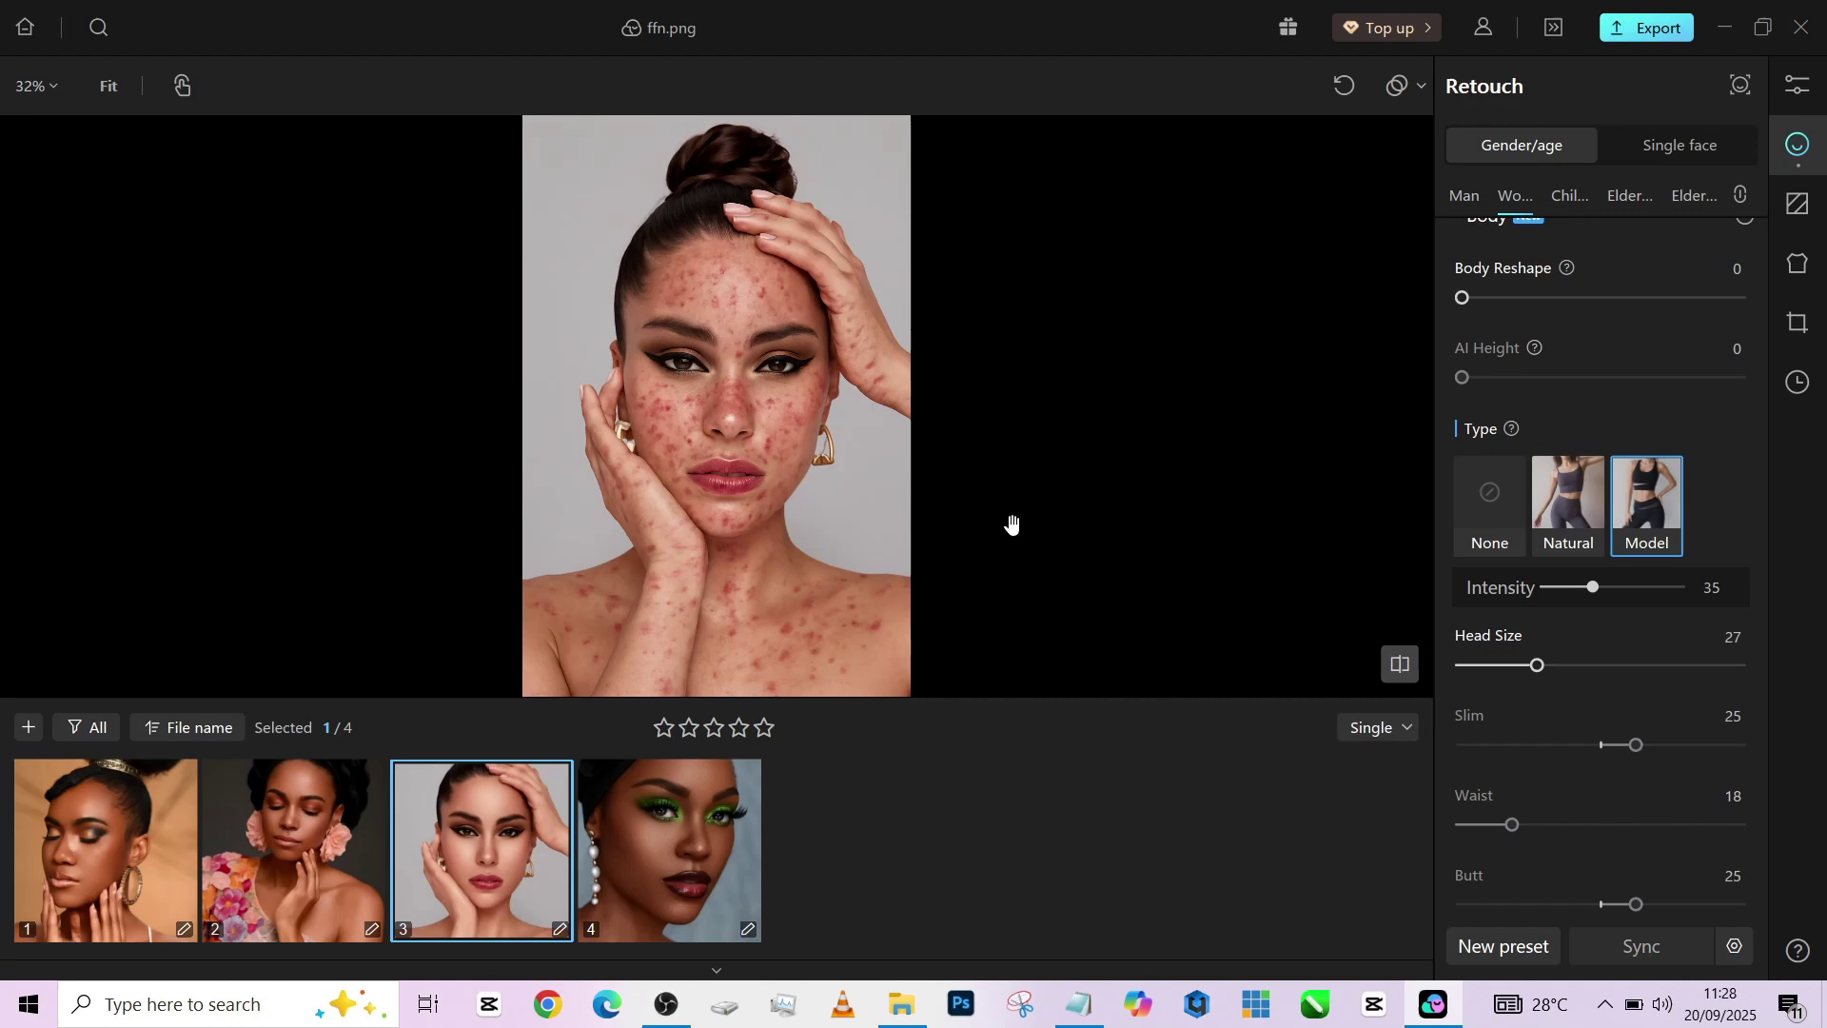
left_click(1012, 525)
left_click(1011, 526)
left_click(1012, 525)
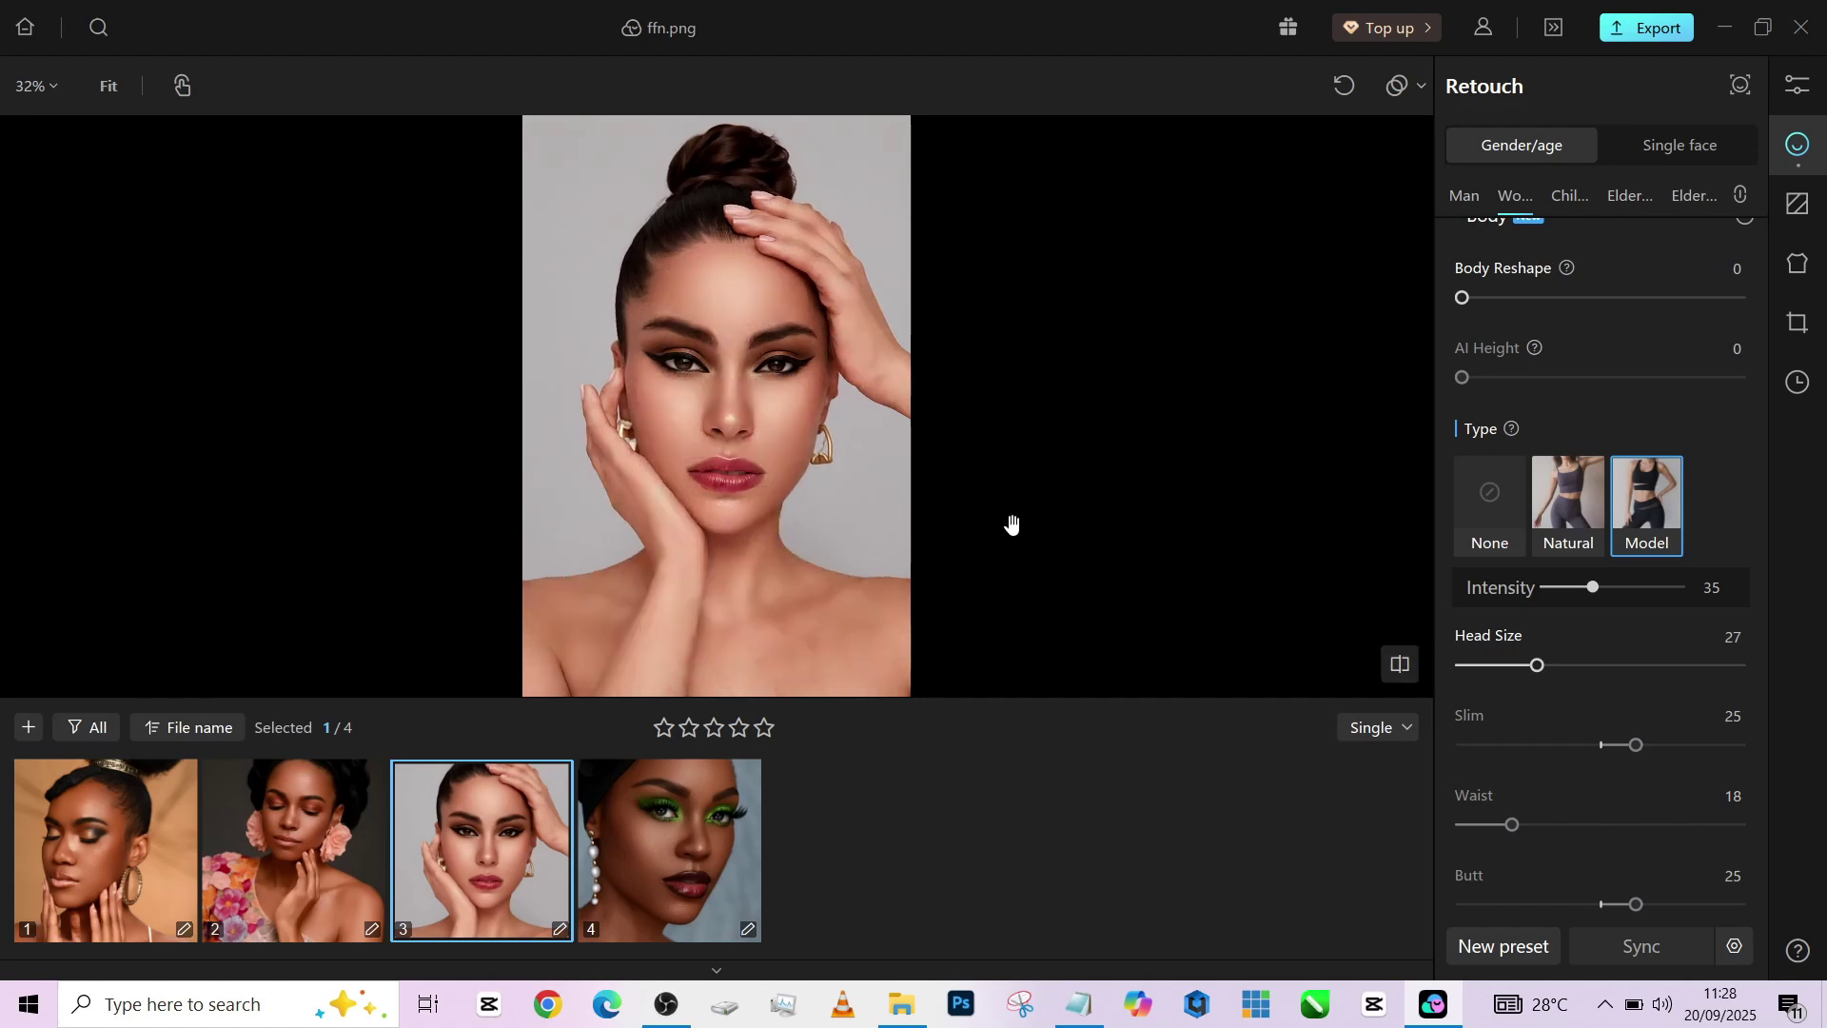
Open ioo.png and compare its retouch against the freckled original
left_click(656, 892)
left_click(938, 497)
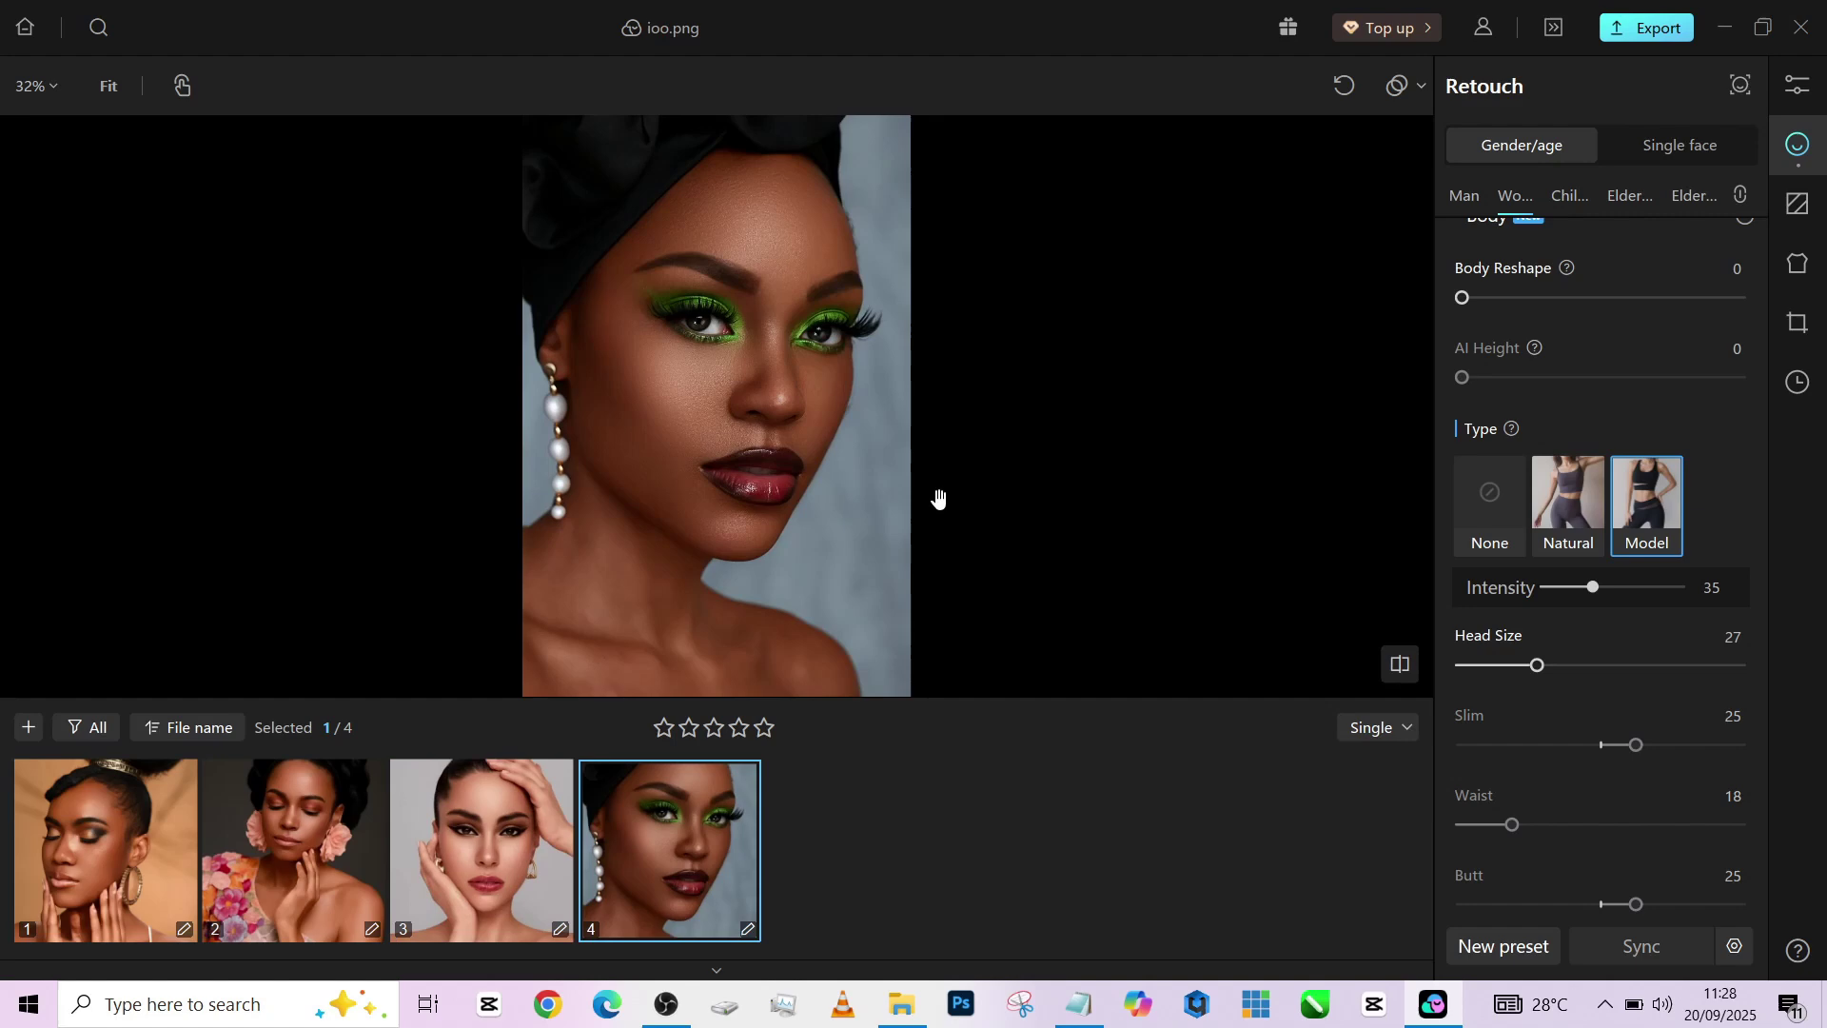
left_click(937, 499)
left_click(947, 498)
left_click(946, 498)
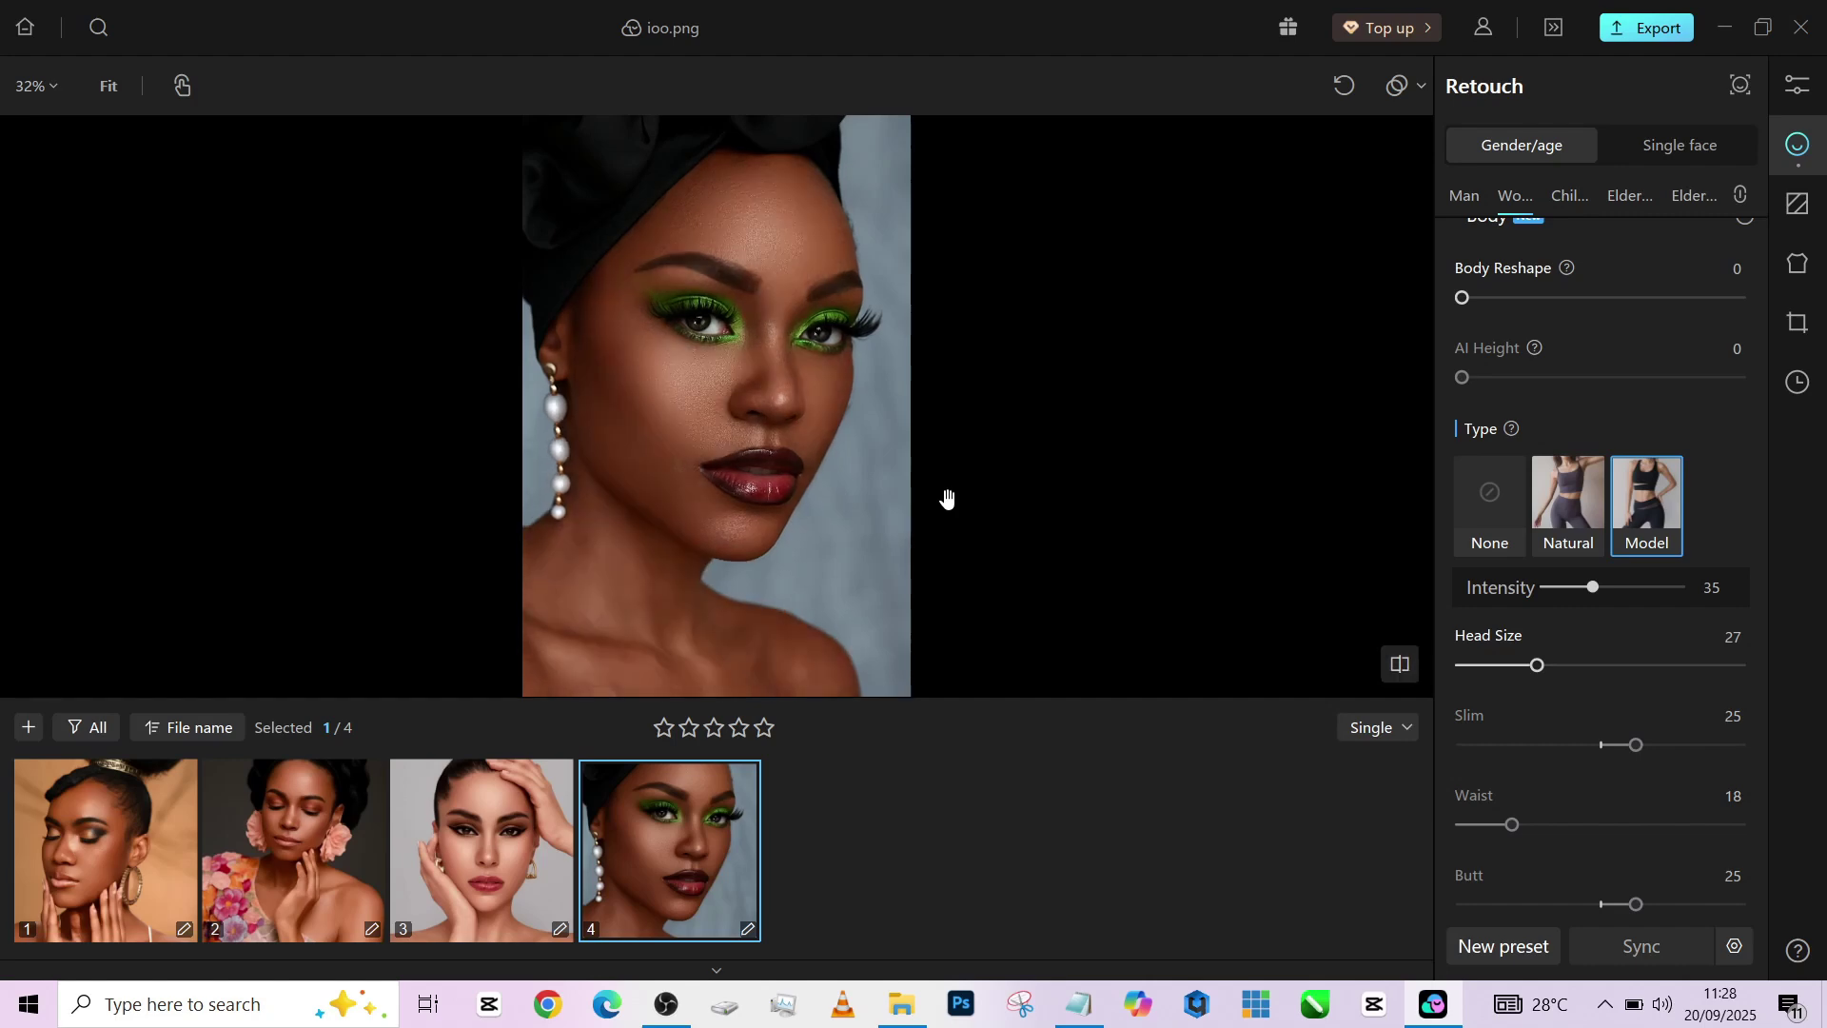